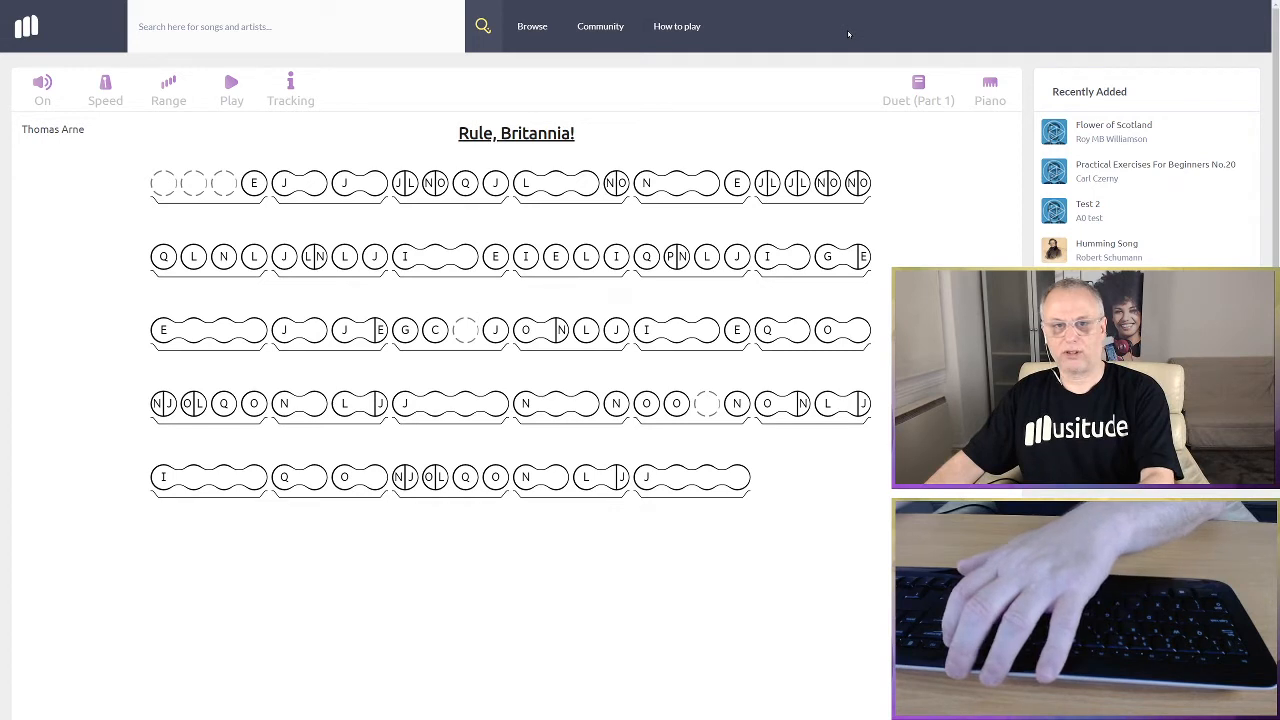
Exit full-screen mode, return to the Musitude home page and switch to the management dashboard
key(F11)
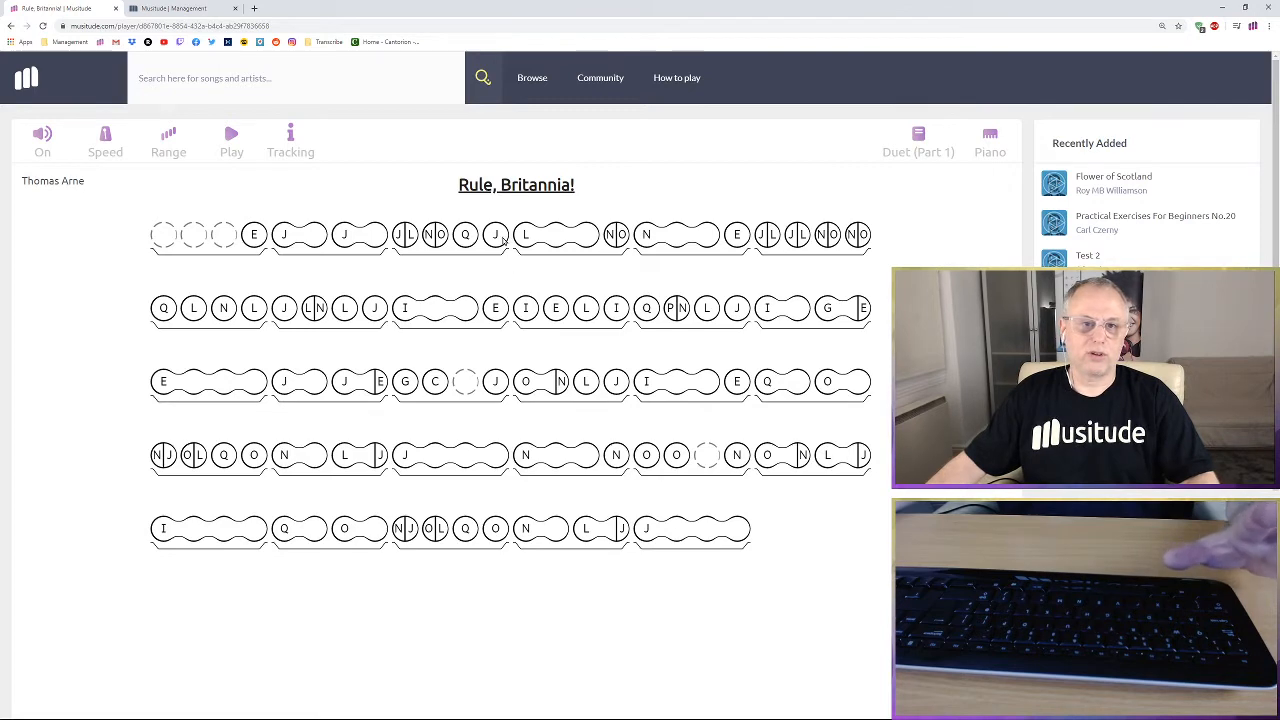
click(32, 75)
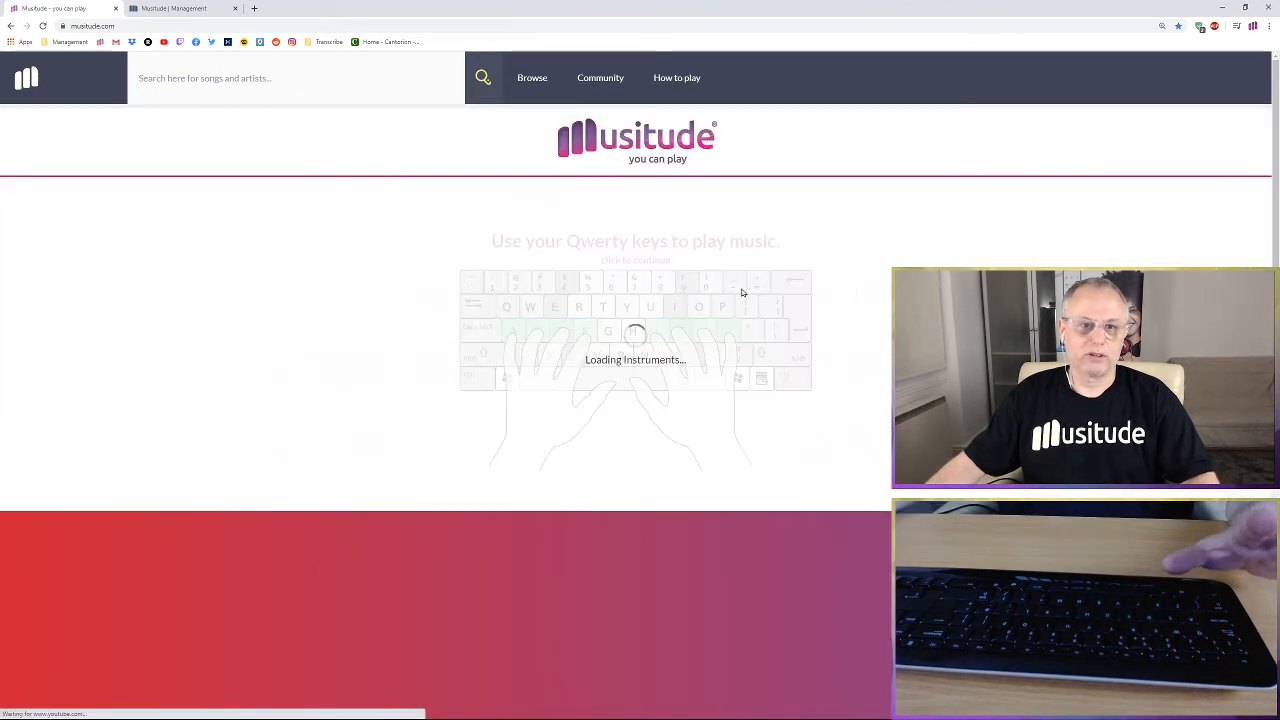
click(175, 8)
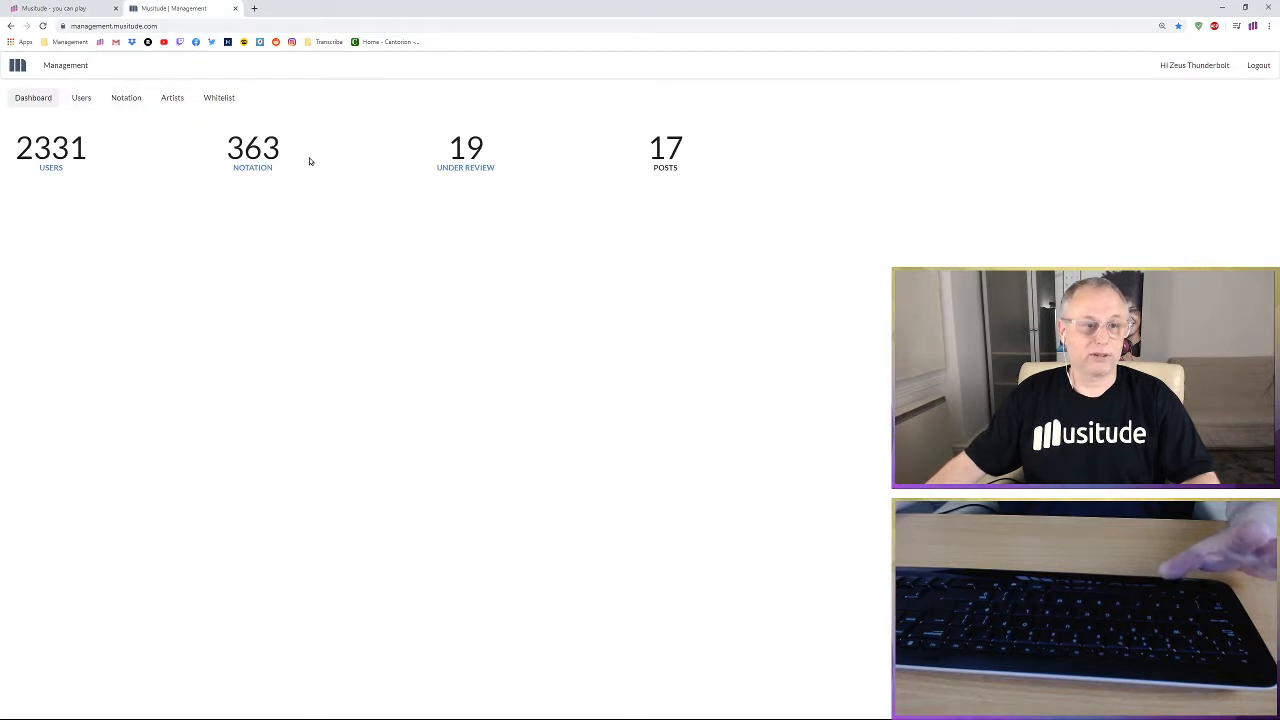
Shrink the browser to a corner of the desktop and place the resized czerny 1.PNG score window beside it
click(1245, 8)
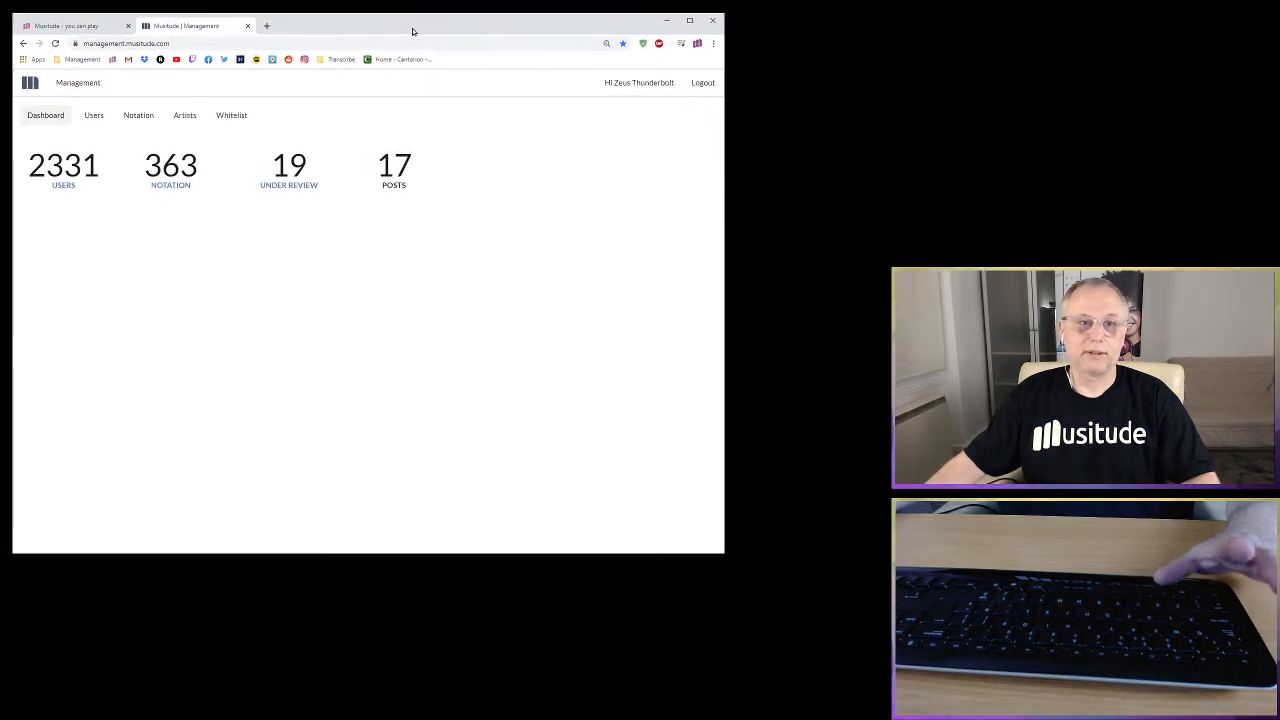
drag(412, 31, 407, 23)
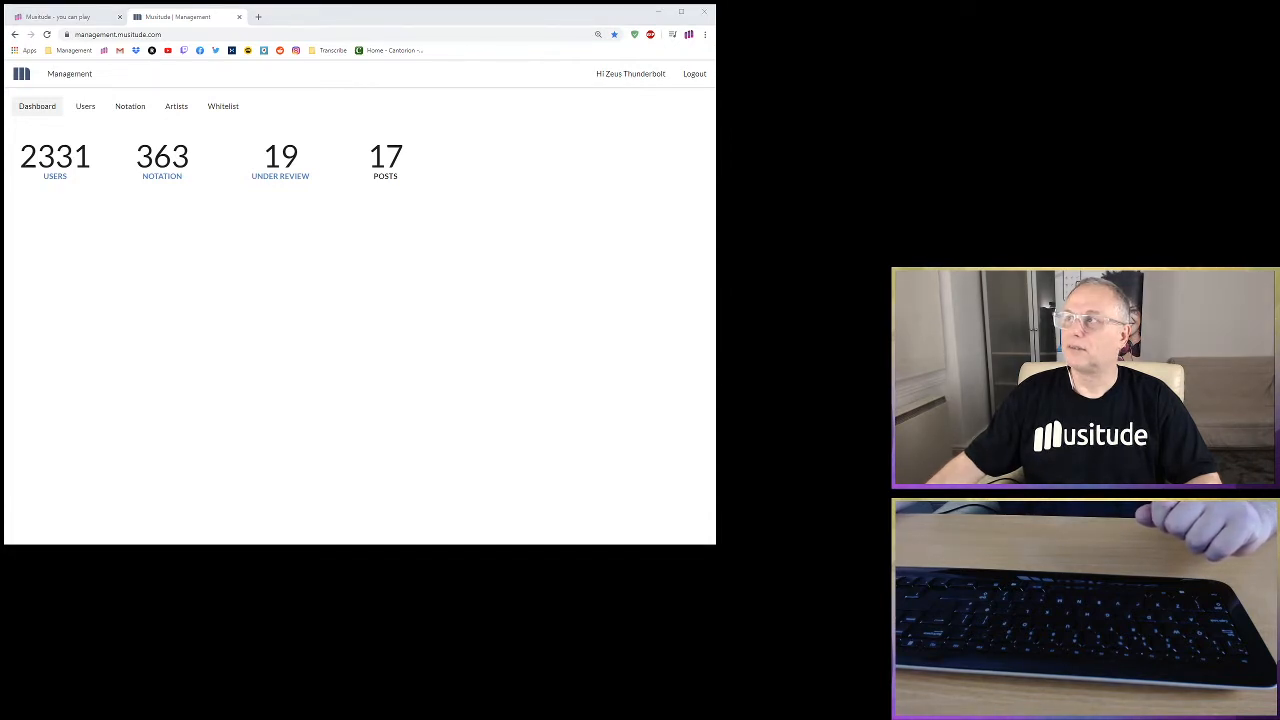
drag(1279, 172, 1121, 17)
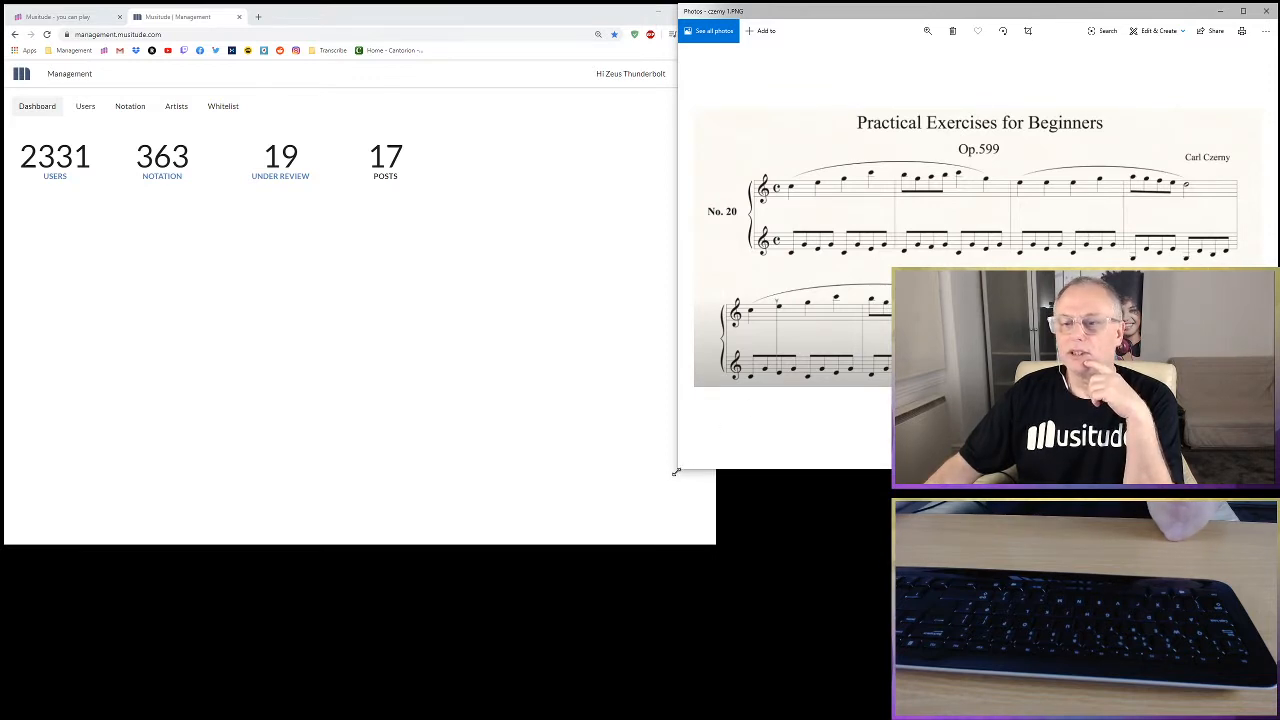
drag(676, 471, 733, 284)
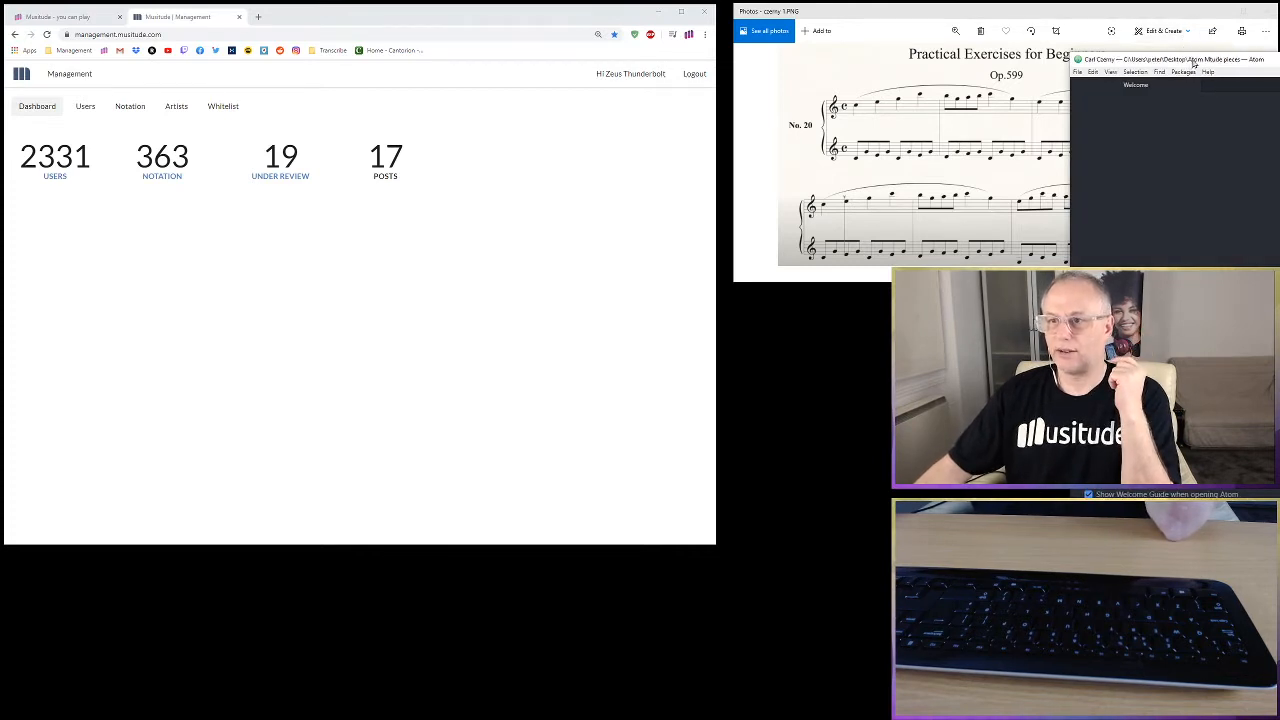
Bring the Atom window into view and clear away its Welcome Guide and Welcome pane so the Carl Czerny file fills it
drag(1193, 63, 516, 70)
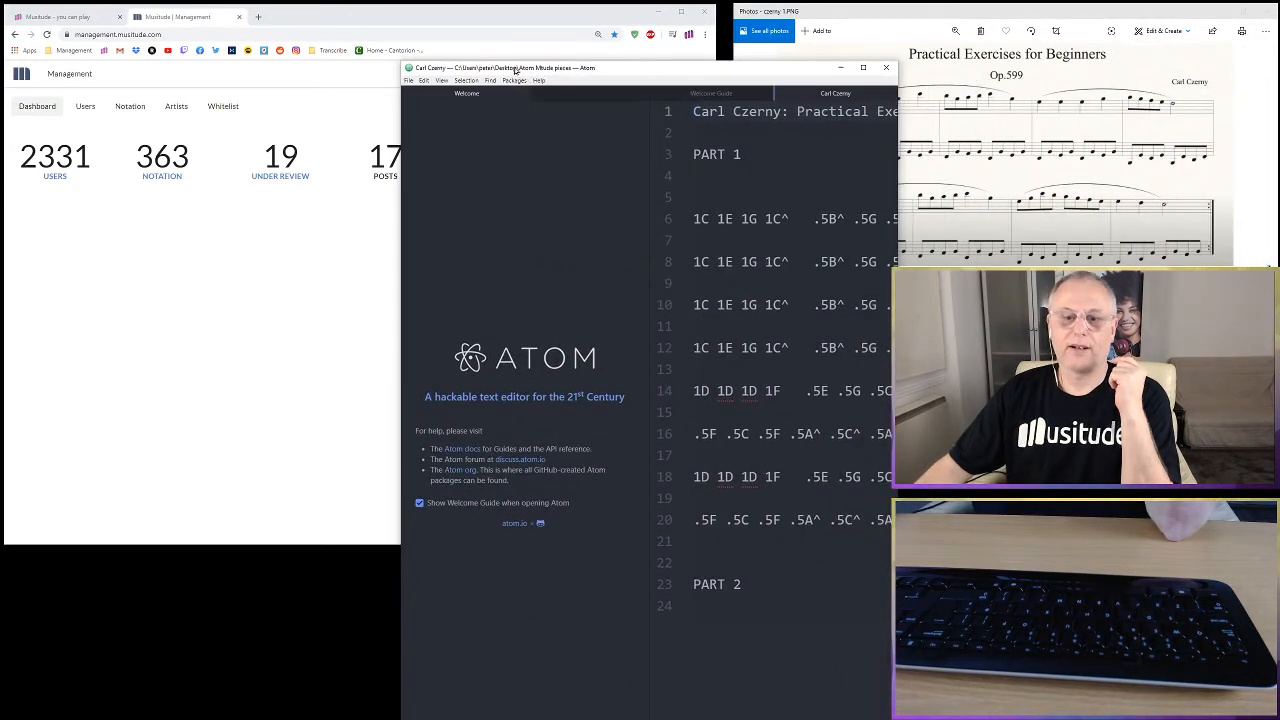
drag(897, 435, 1266, 435)
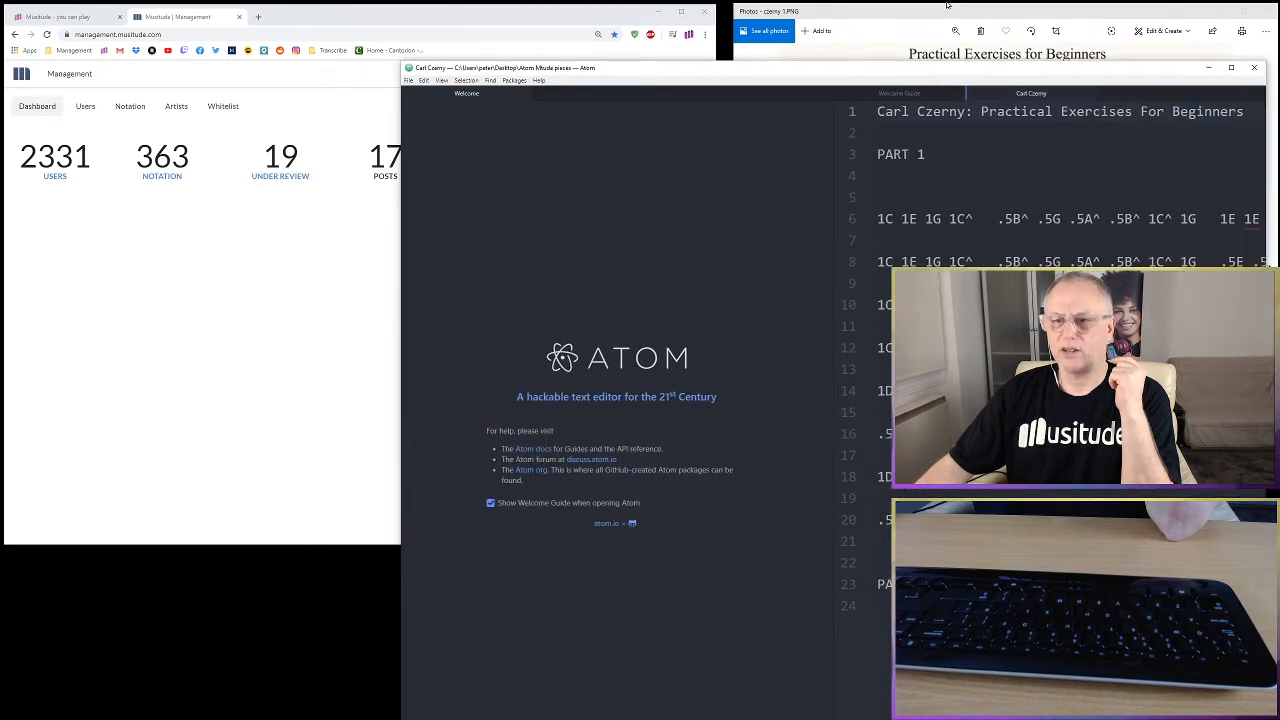
click(957, 93)
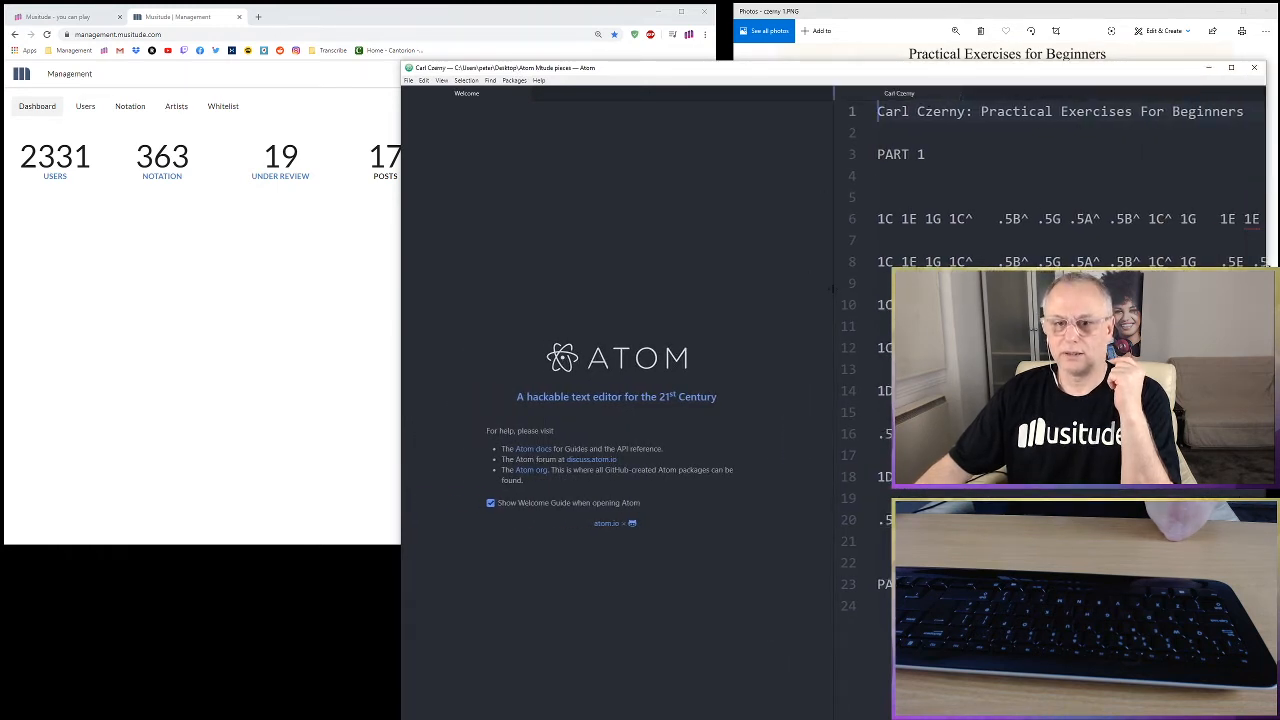
drag(831, 287, 339, 296)
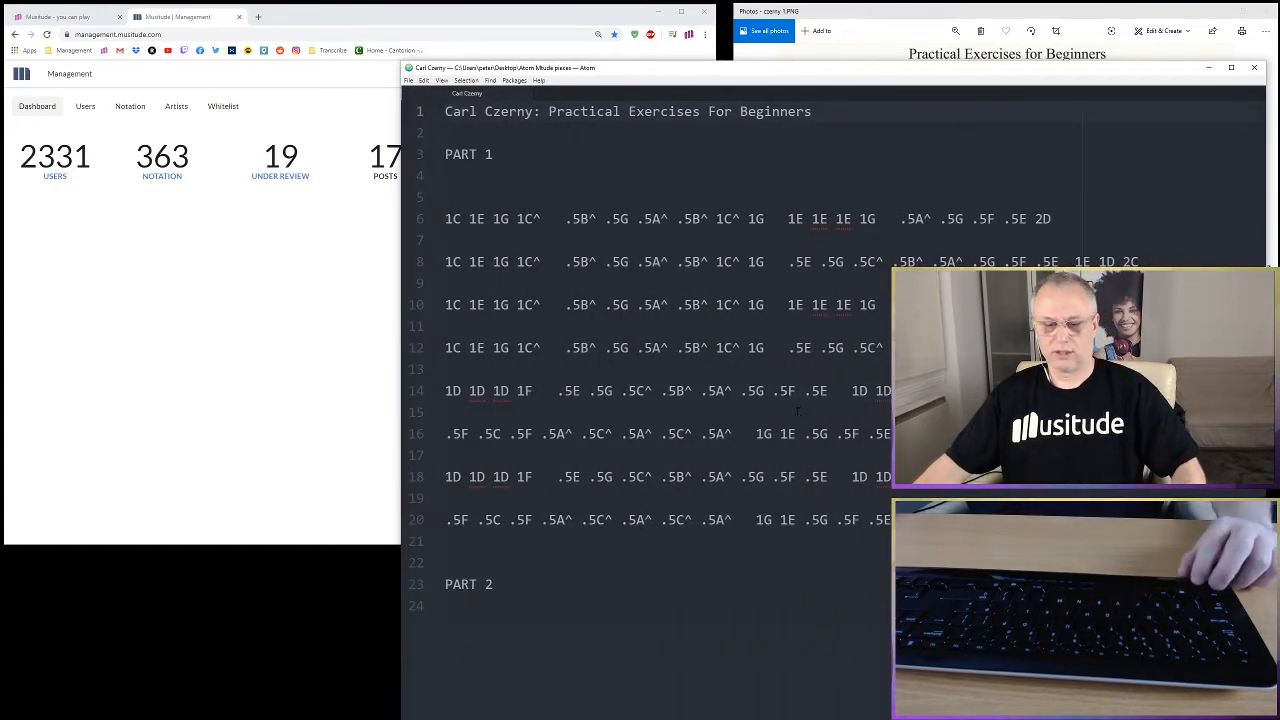
Reduce the Atom text size by four steps, narrow its window and place it below the score
key(ctrl+minus)
key(ctrl+minus)
key(ctrl+minus)
key(ctrl+minus)
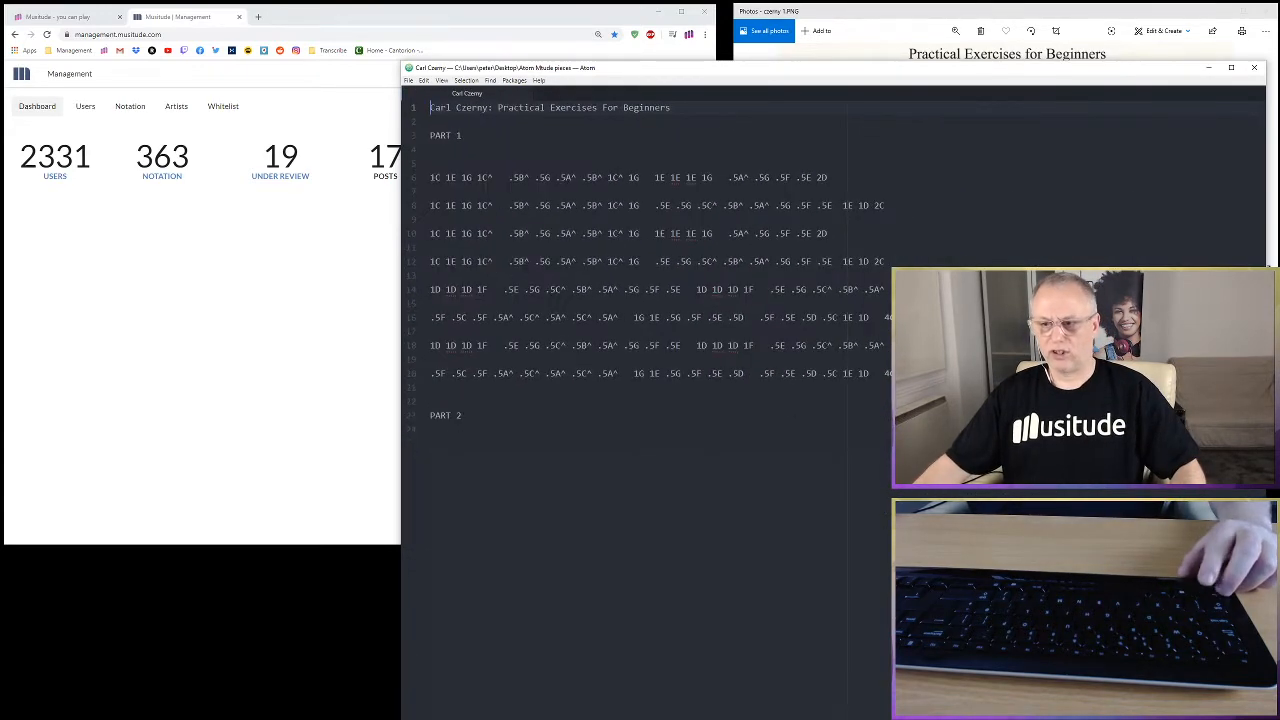
drag(1266, 350, 957, 350)
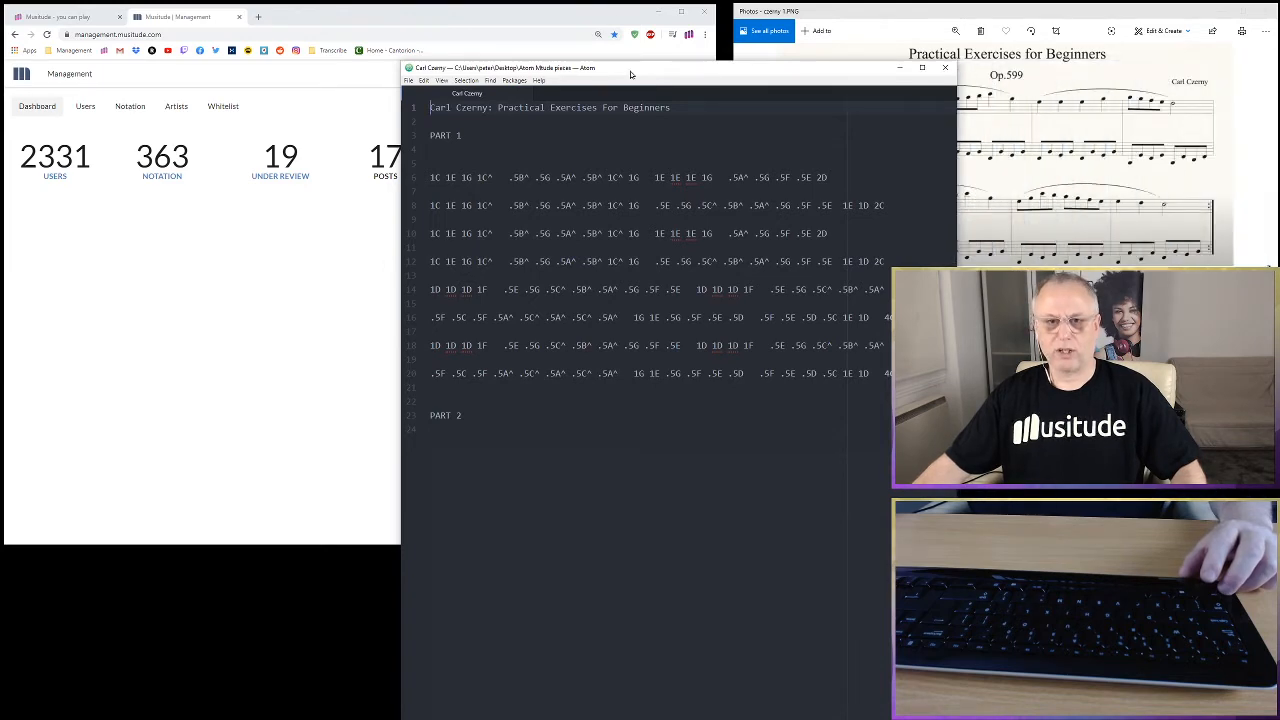
drag(630, 74, 950, 302)
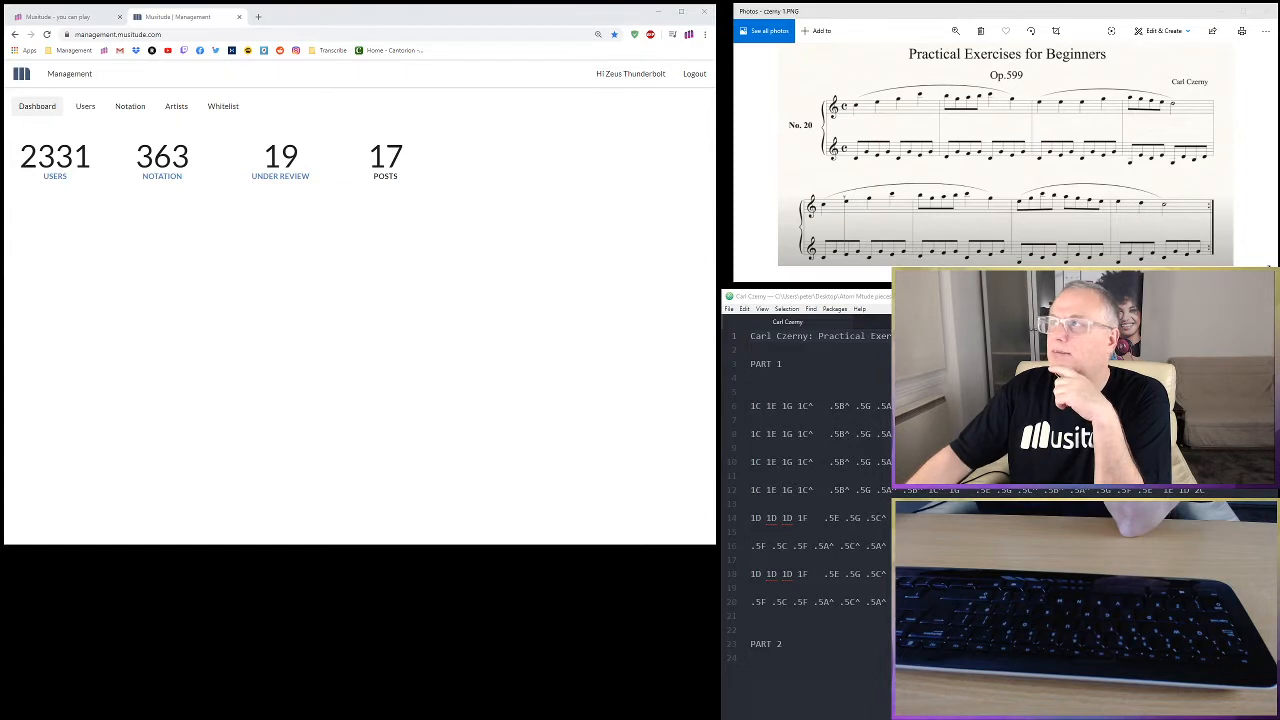
Swap the Range 3 note chart for the Range 2 chart and minimise the browser window
drag(1279, 520, 557, 262)
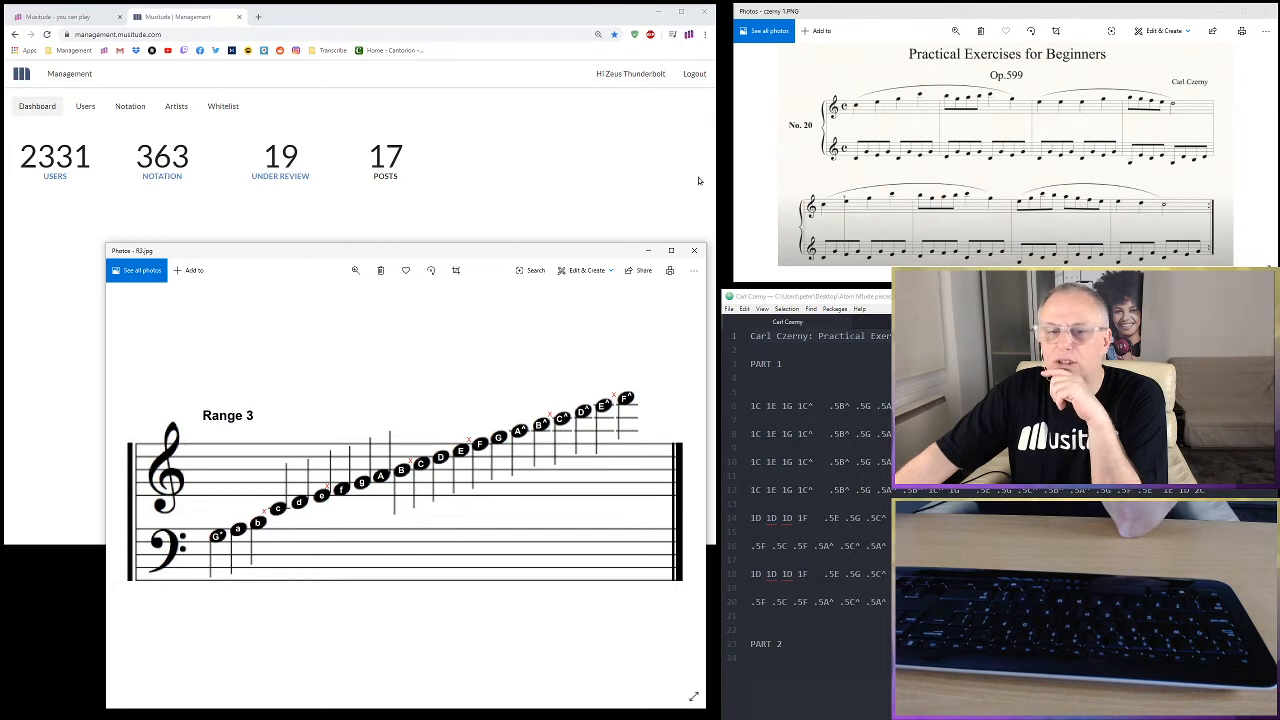
click(692, 251)
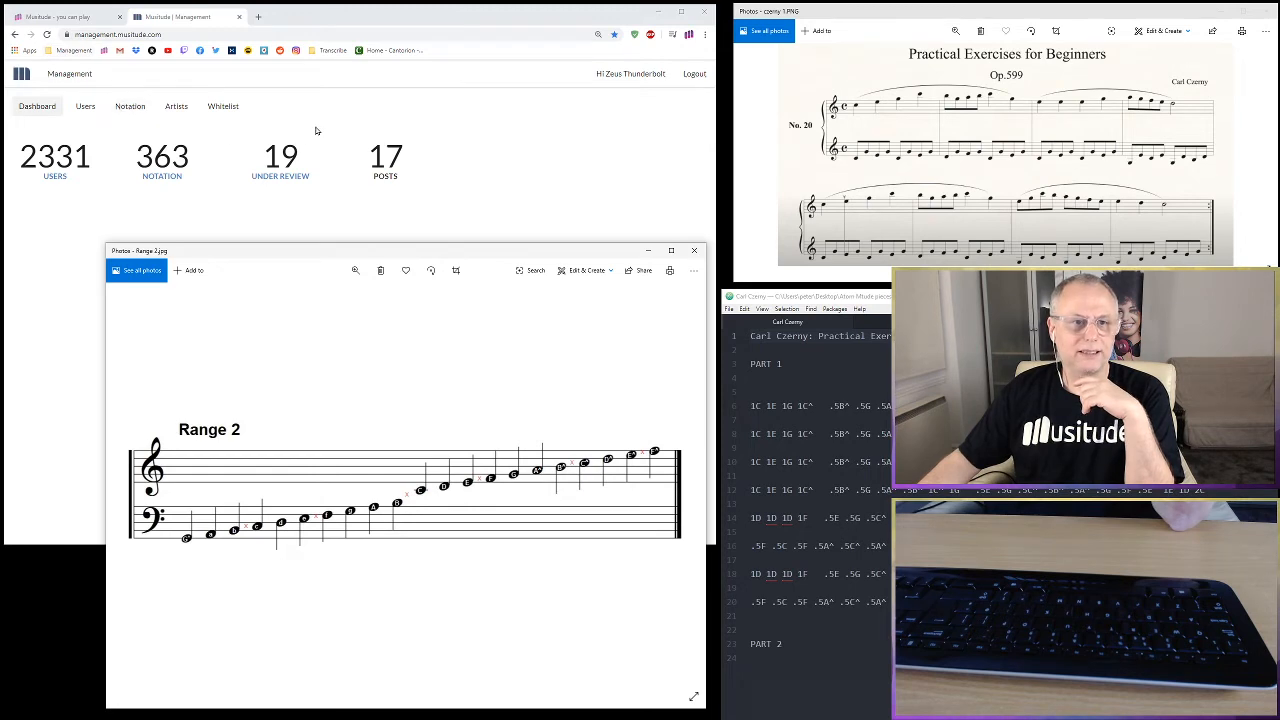
click(659, 16)
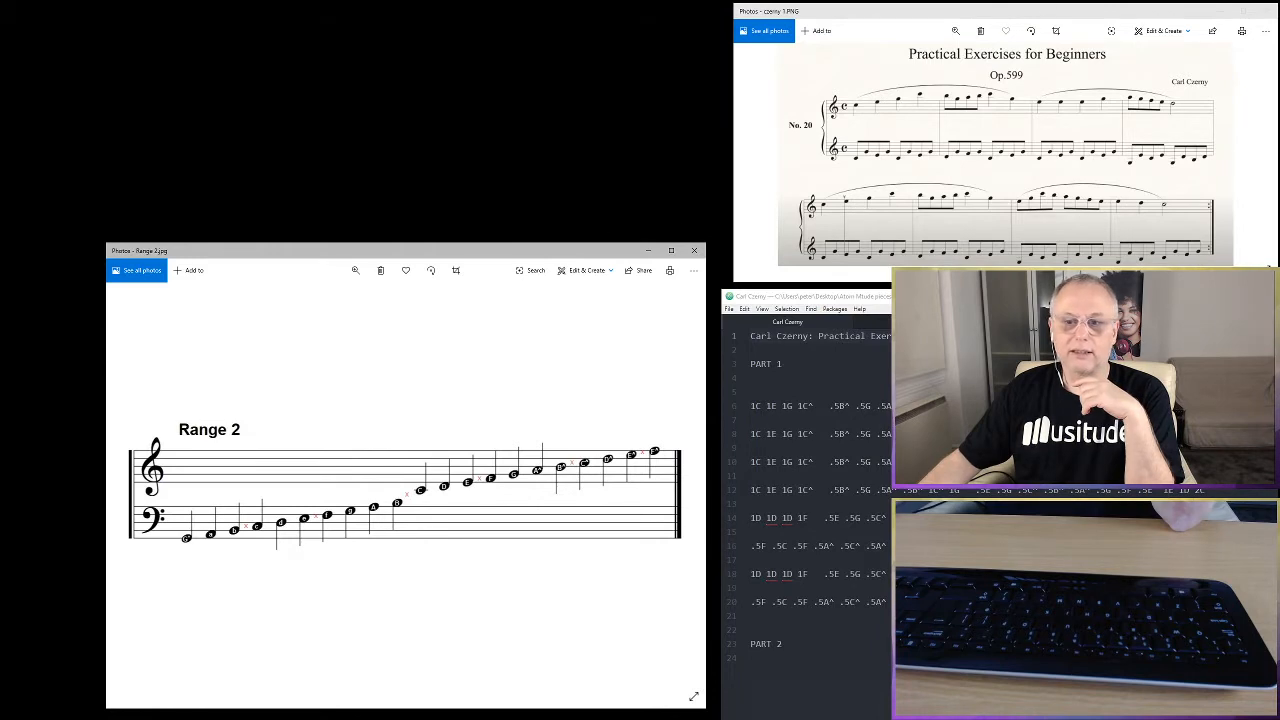
Rearrange the desktop with the czerny 1.PNG score in the upper-left corner and the Atom editor along the right side
drag(978, 298, 212, 168)
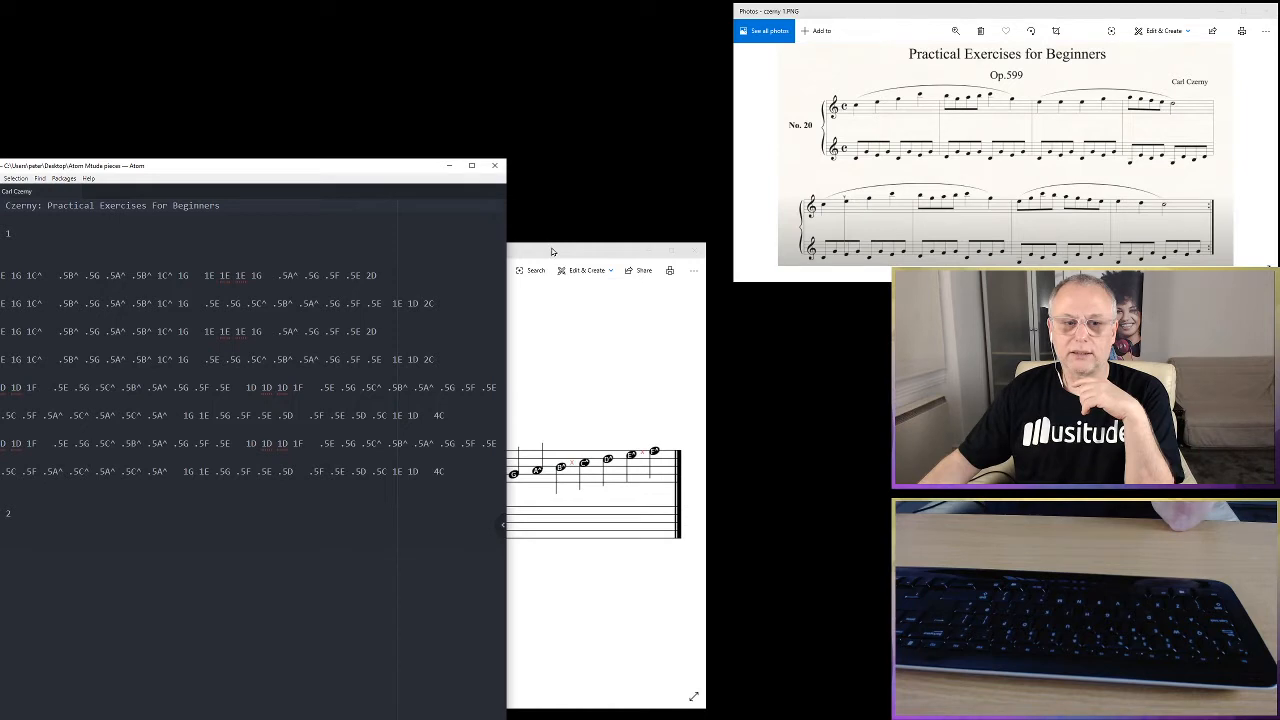
drag(336, 165, 984, 251)
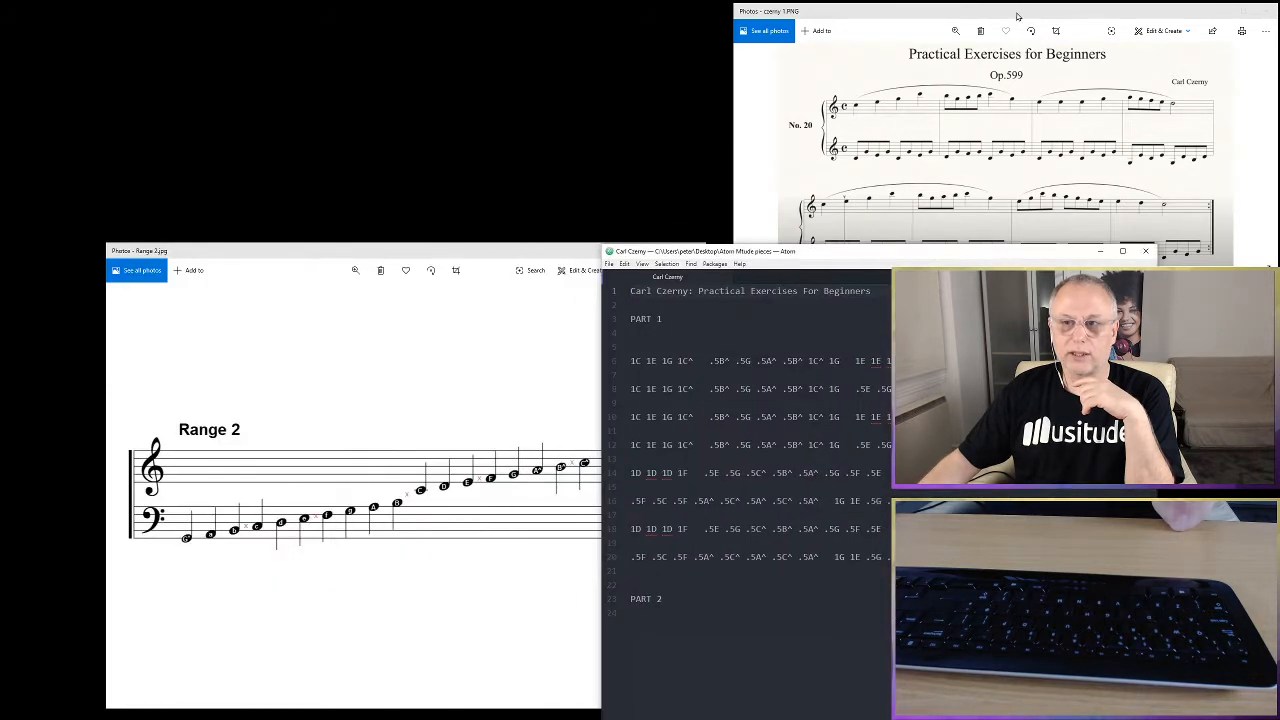
drag(1017, 16, 288, 25)
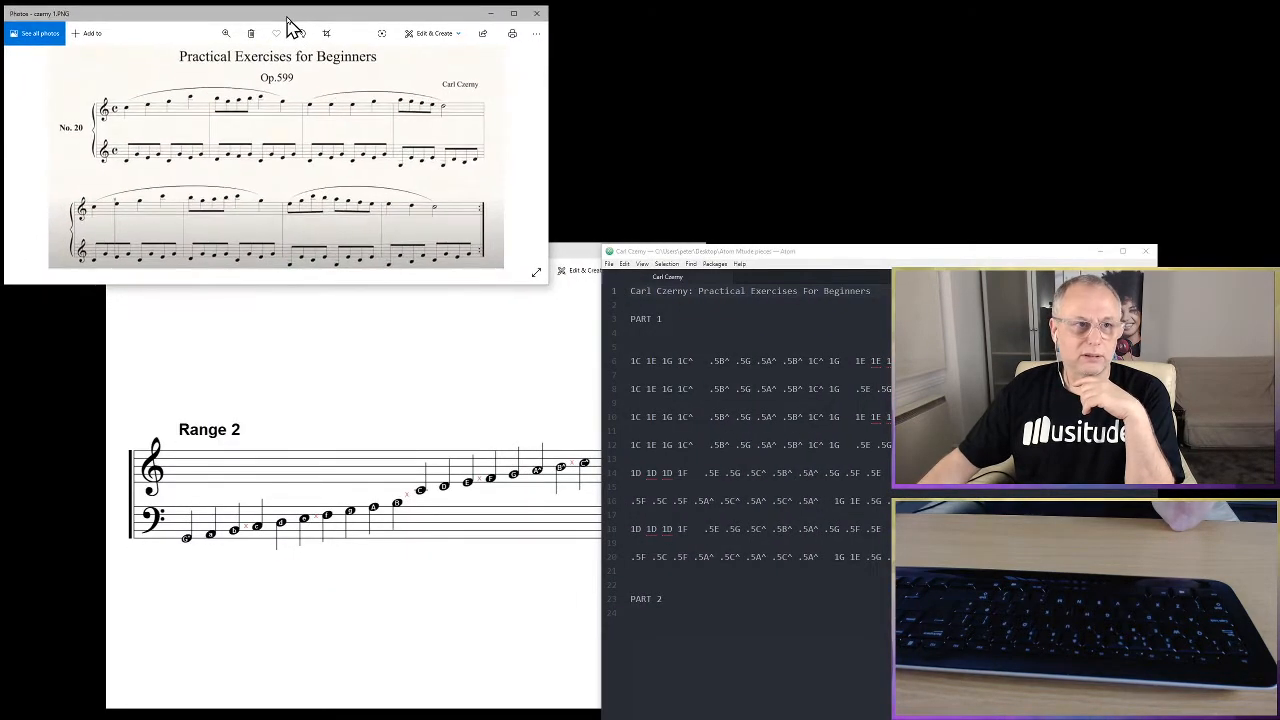
drag(995, 255, 1110, 19)
click(1113, 22)
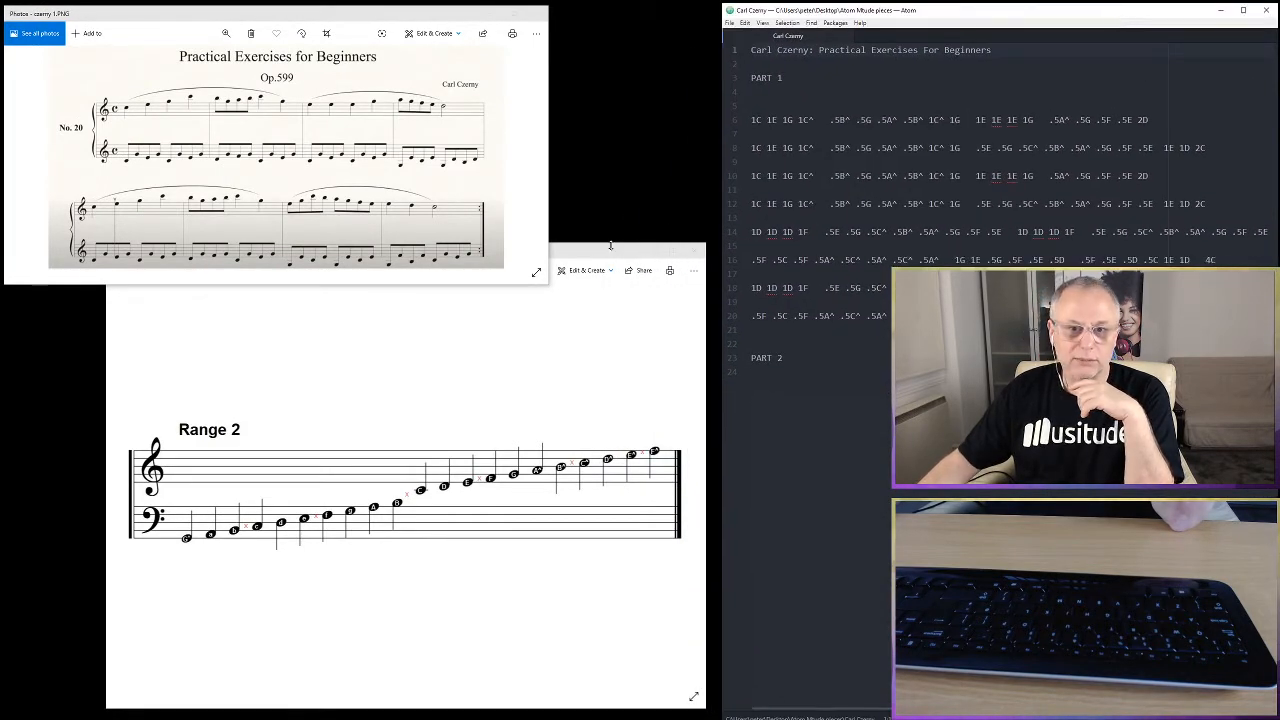
Place the Range 2 chart under the score, match both windows' widths, and make the chart window shorter with its image enlarged
drag(612, 246, 466, 309)
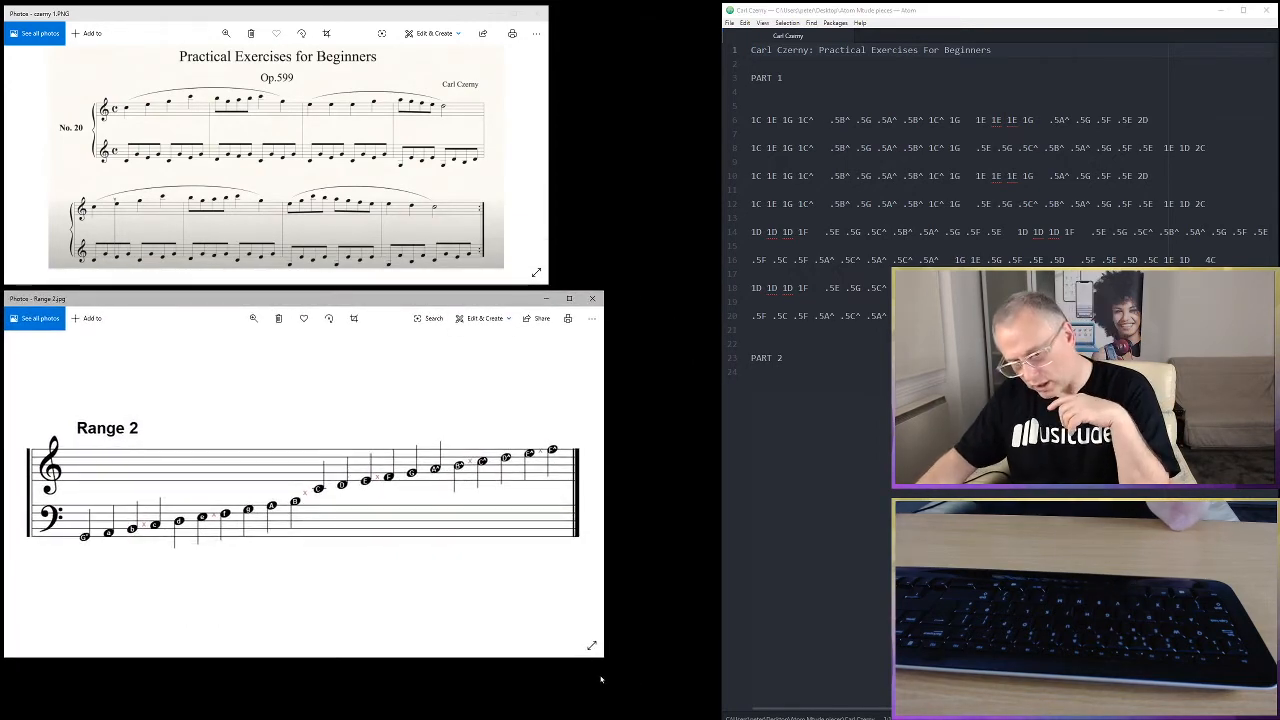
drag(600, 657, 695, 711)
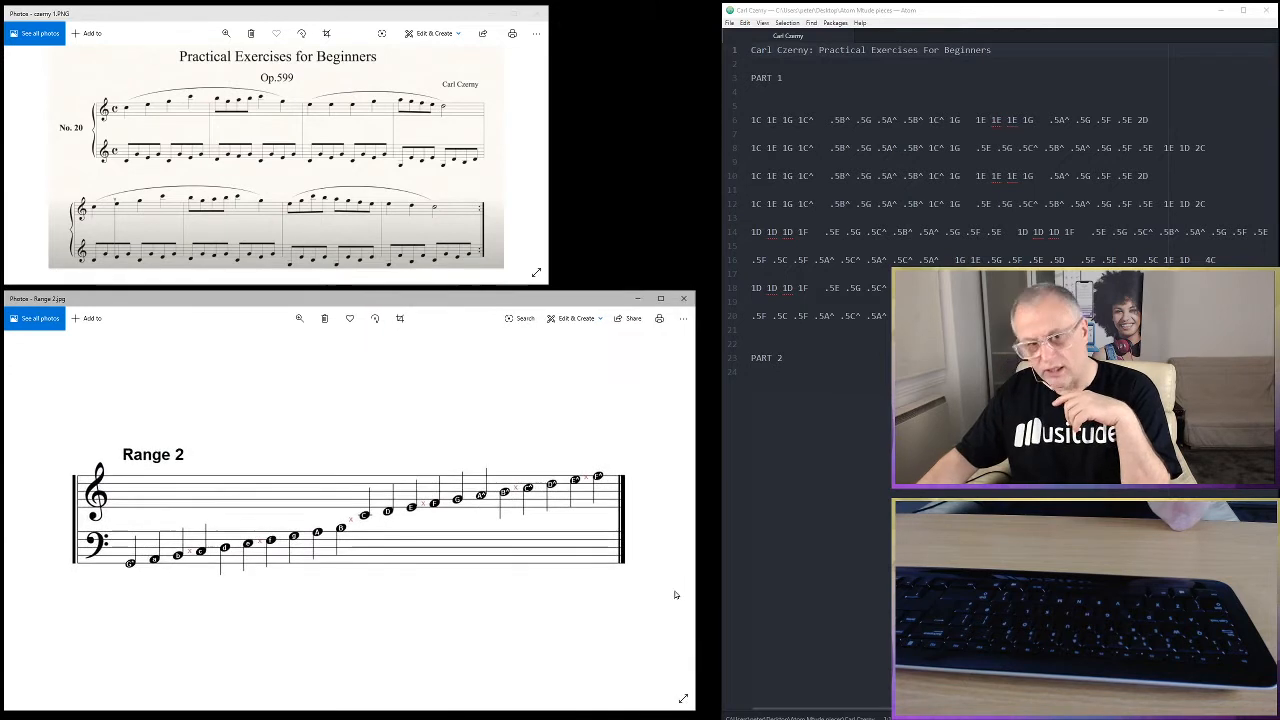
drag(548, 171, 695, 180)
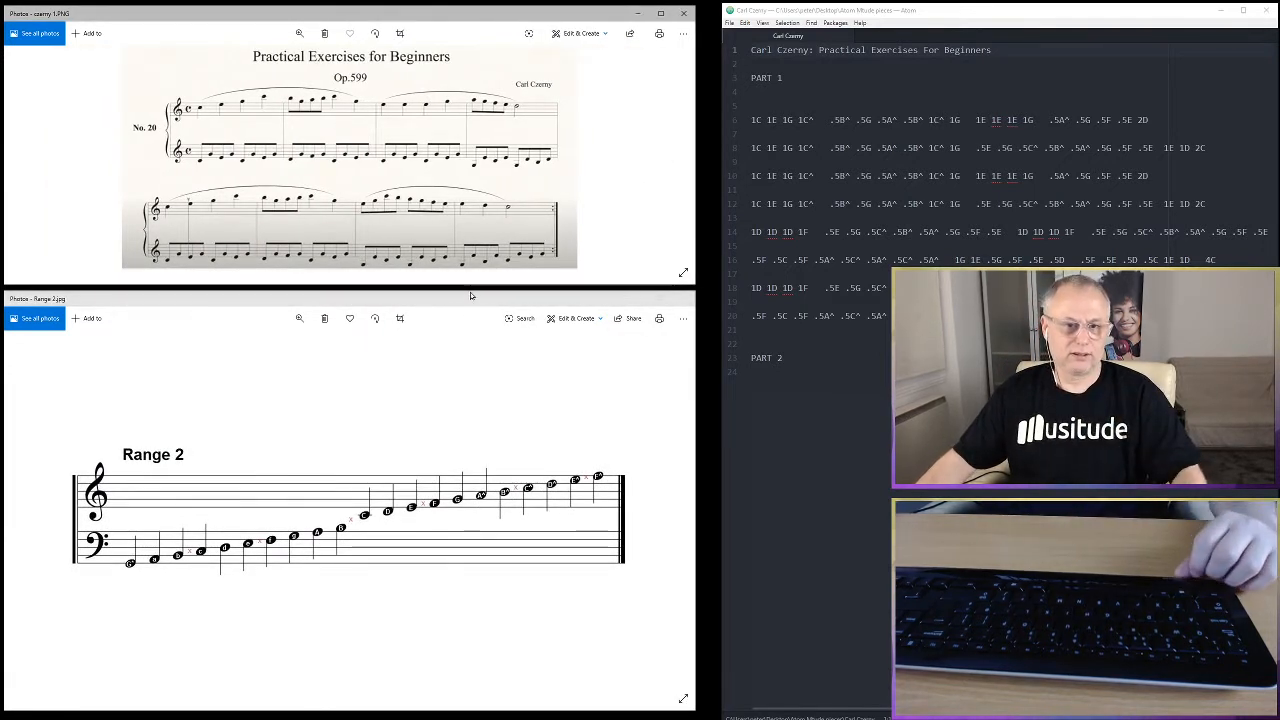
drag(470, 292, 429, 462)
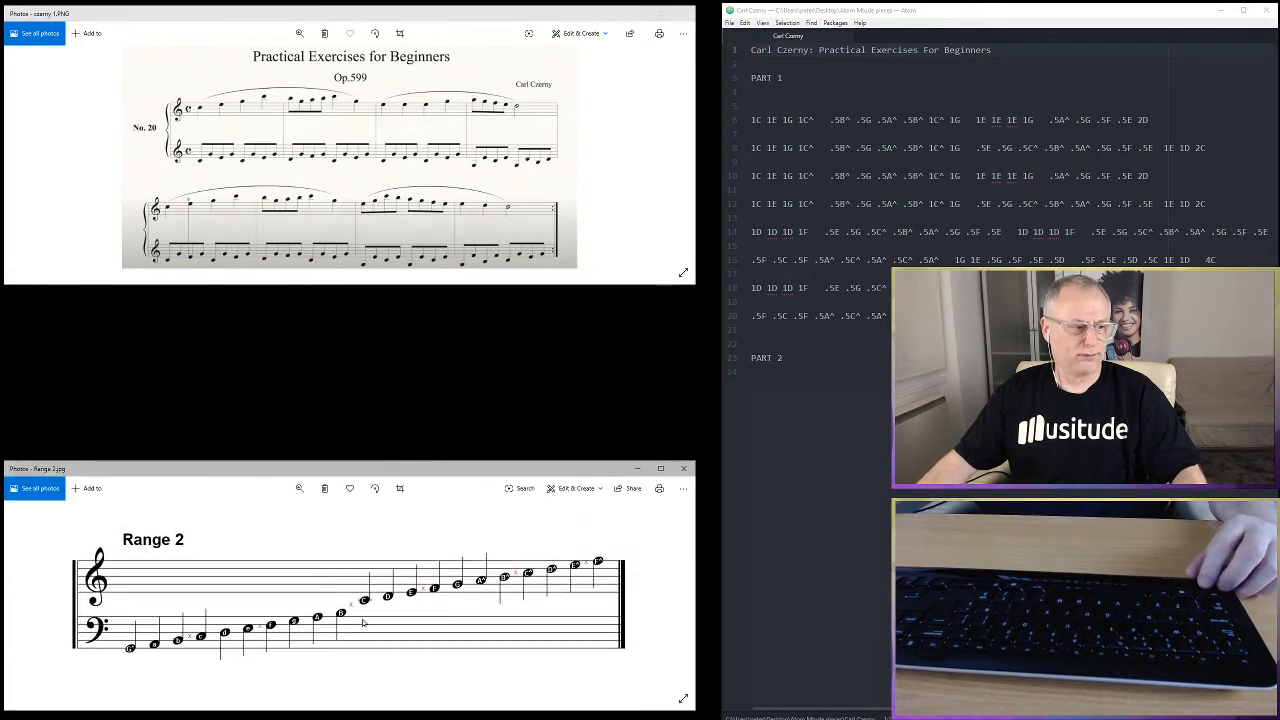
scroll(320, 607, up, 2)
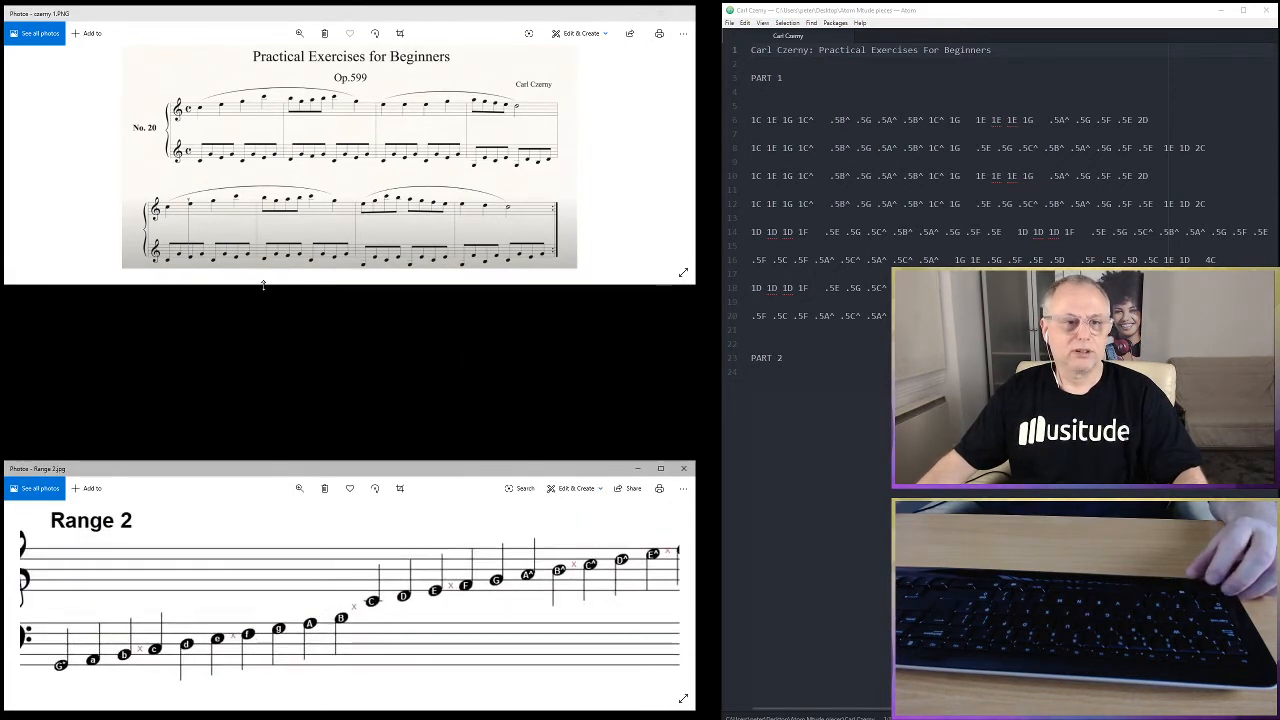
Extend the score window down to the chart and out to the editor, and enlarge the sheet music to fill it
drag(266, 285, 271, 449)
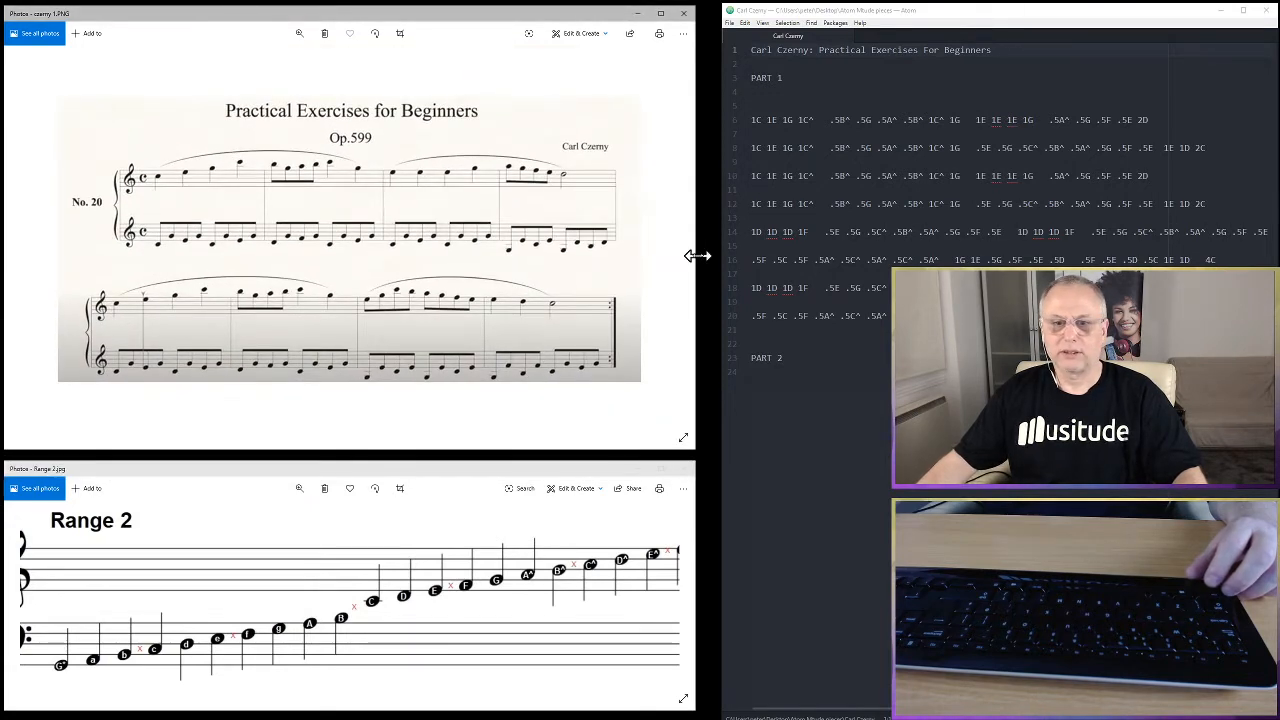
drag(694, 254, 712, 257)
scroll(385, 252, up, 4)
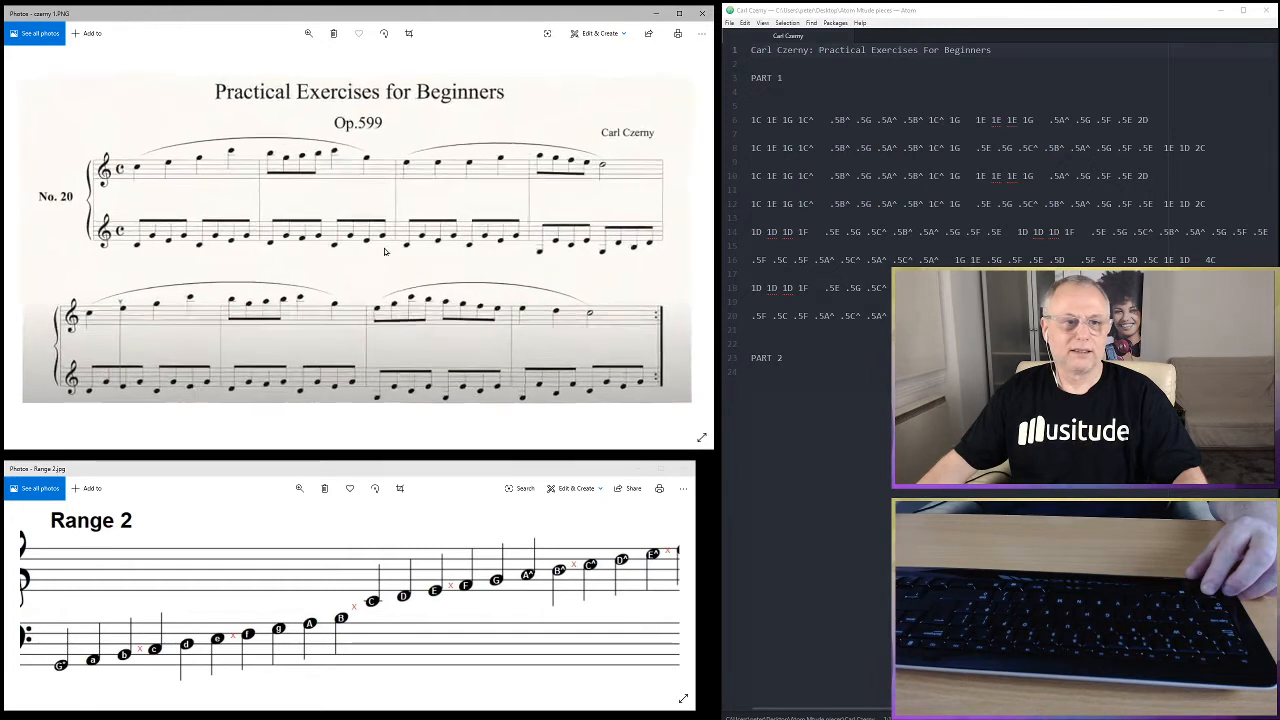
scroll(385, 252, down, 2)
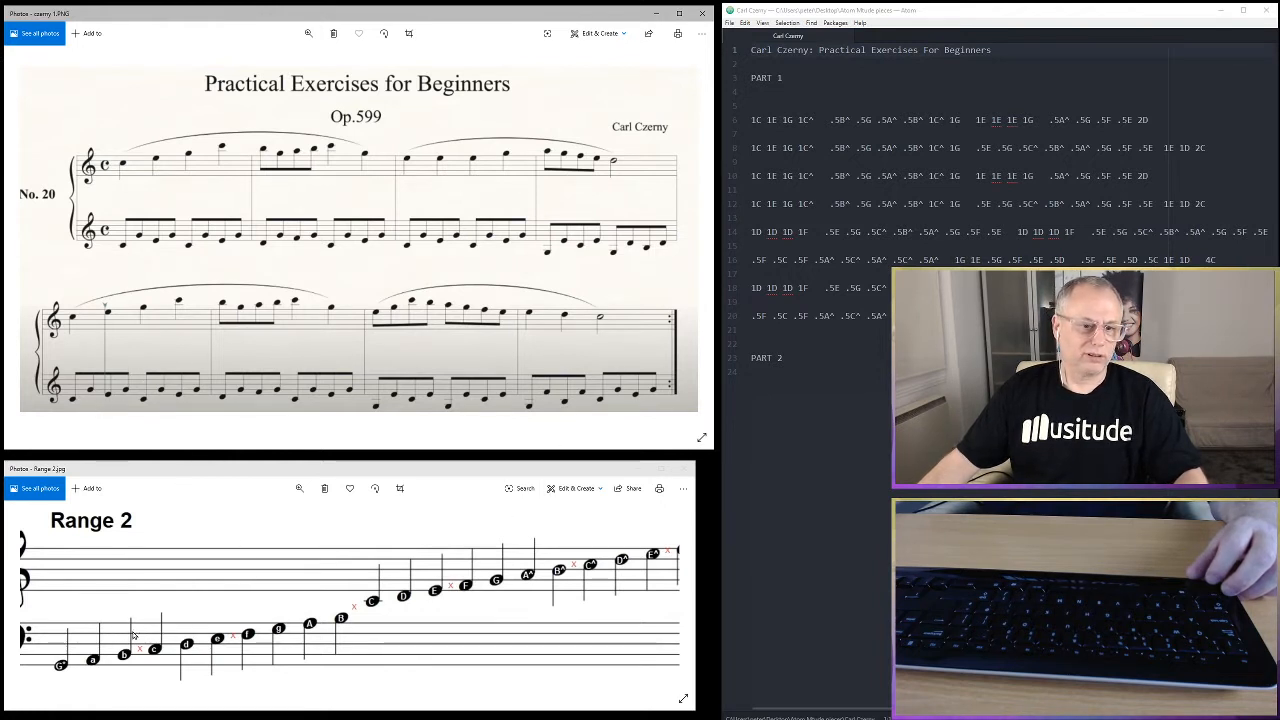
Magnify the Range 2 chart and position it to show the labelled notes from low a up to G
drag(153, 635, 175, 565)
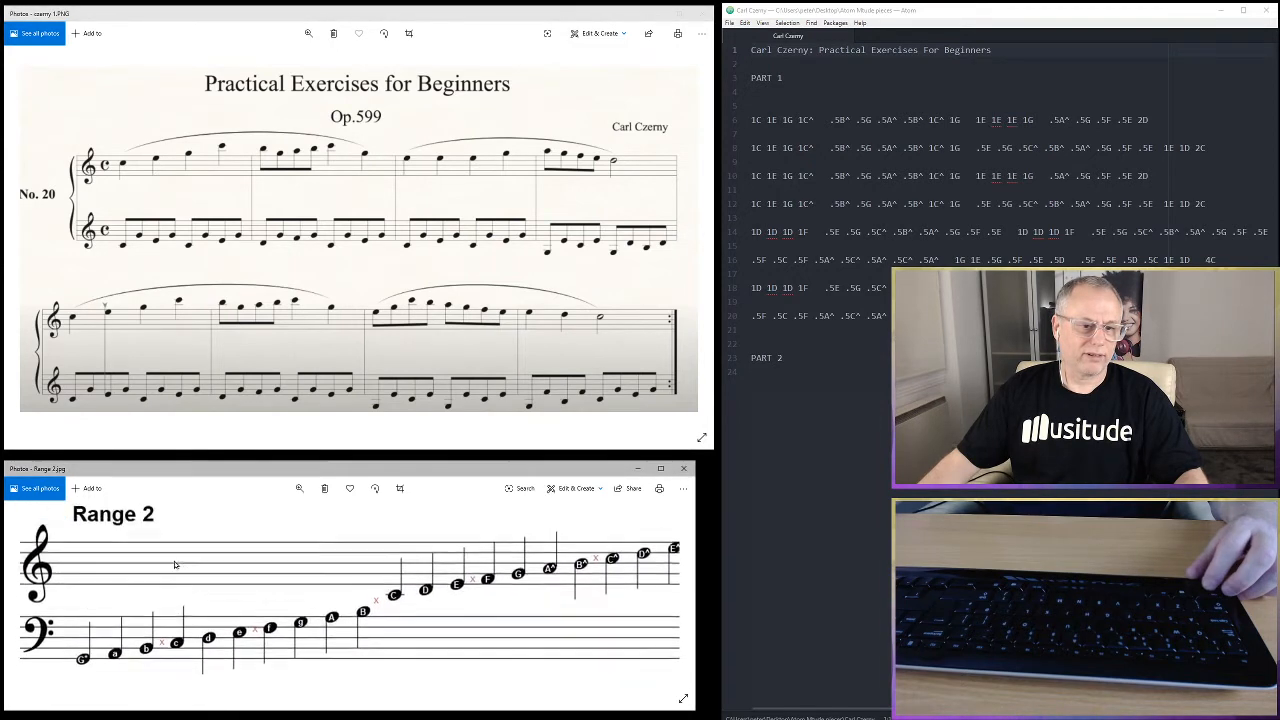
scroll(191, 585, up, 5)
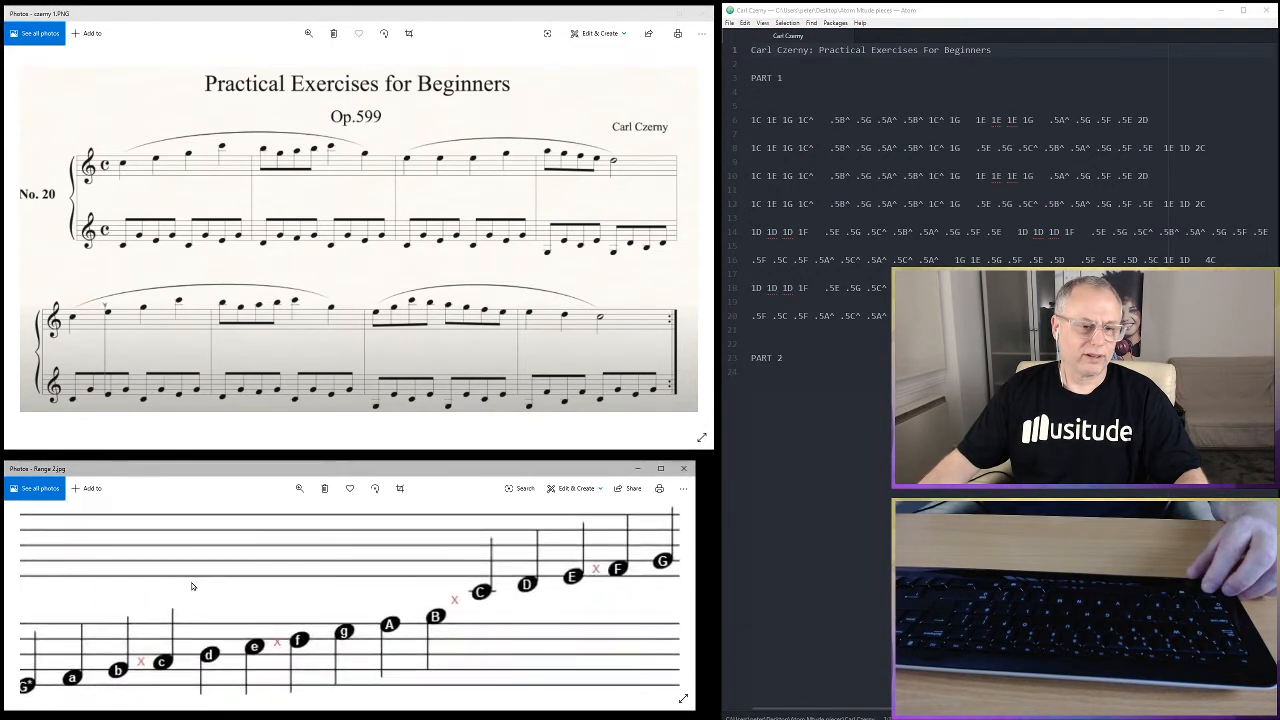
drag(244, 598, 235, 574)
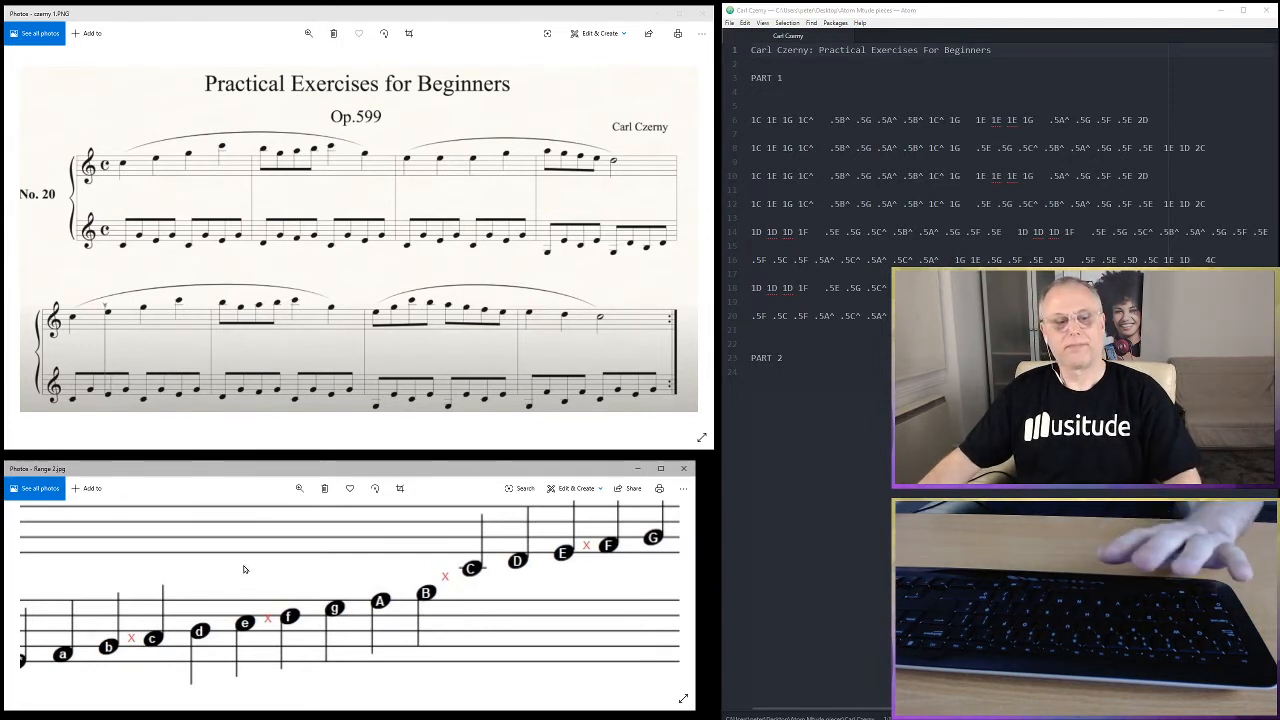
Add a blank line under PART 2 and begin the first notation row below it with .5
click(779, 394)
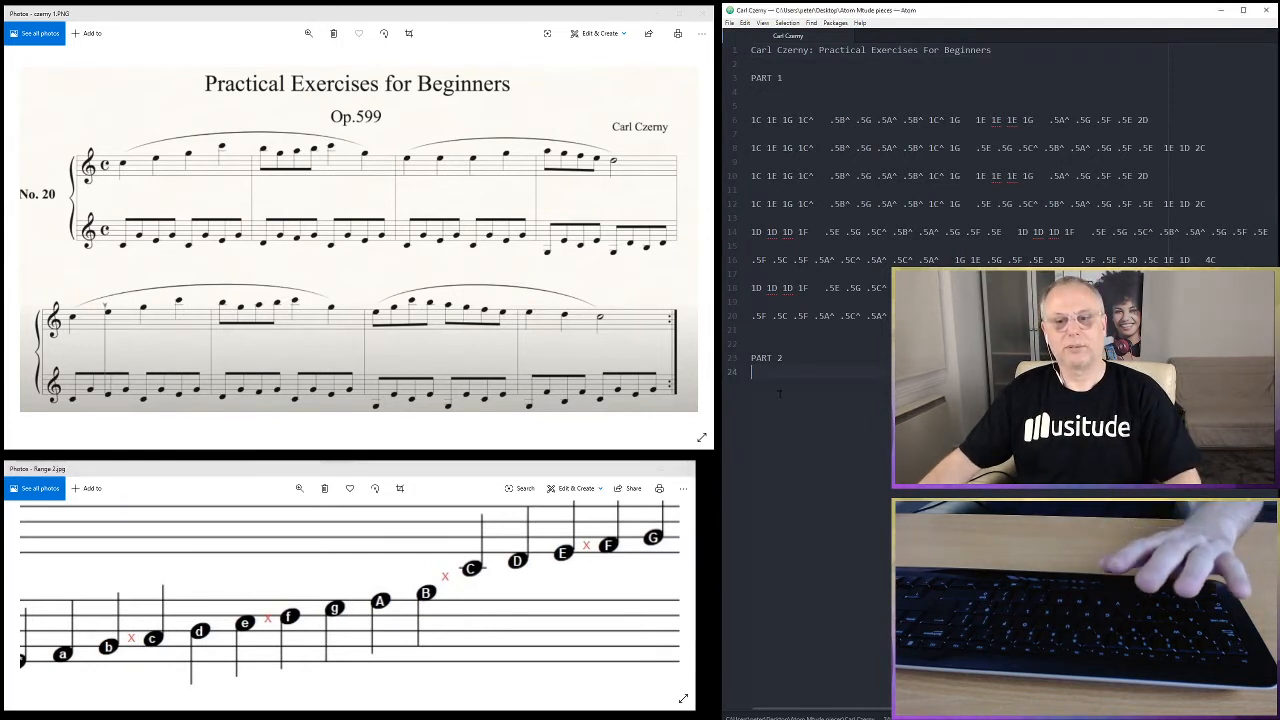
key(Return)
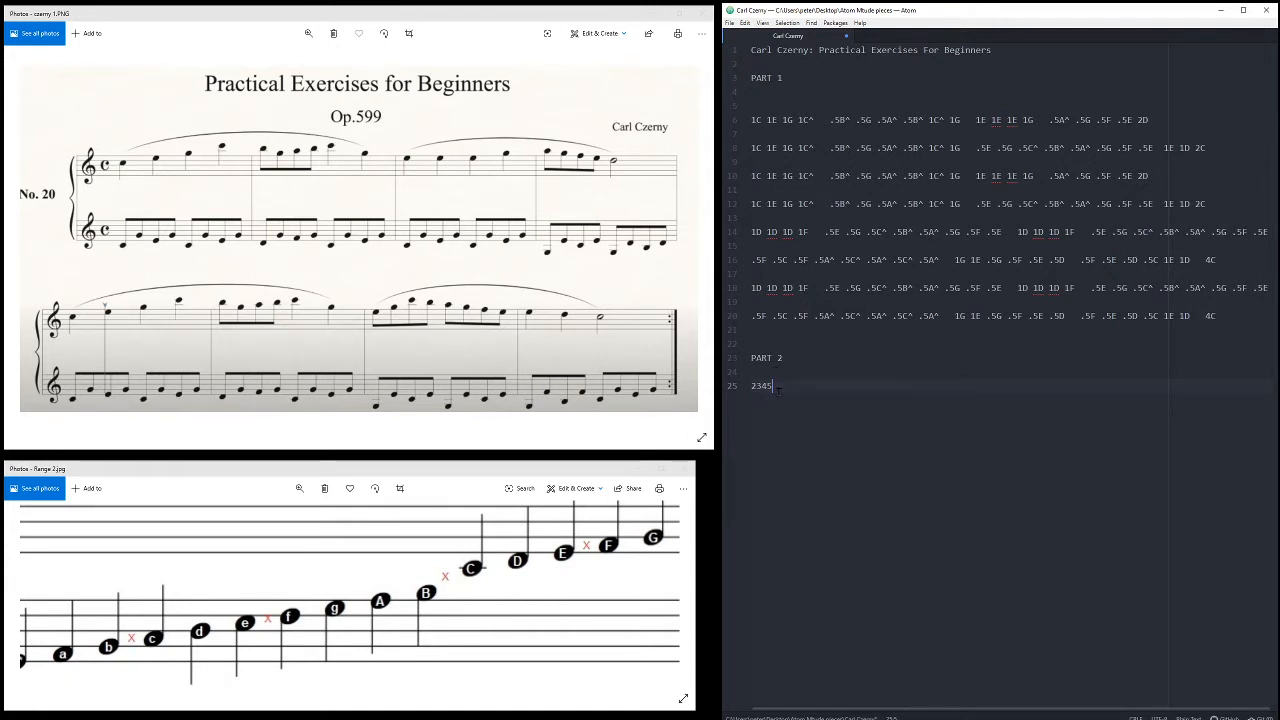
key(BackSpace)
key(BackSpace)
key(BackSpace)
key(BackSpace)
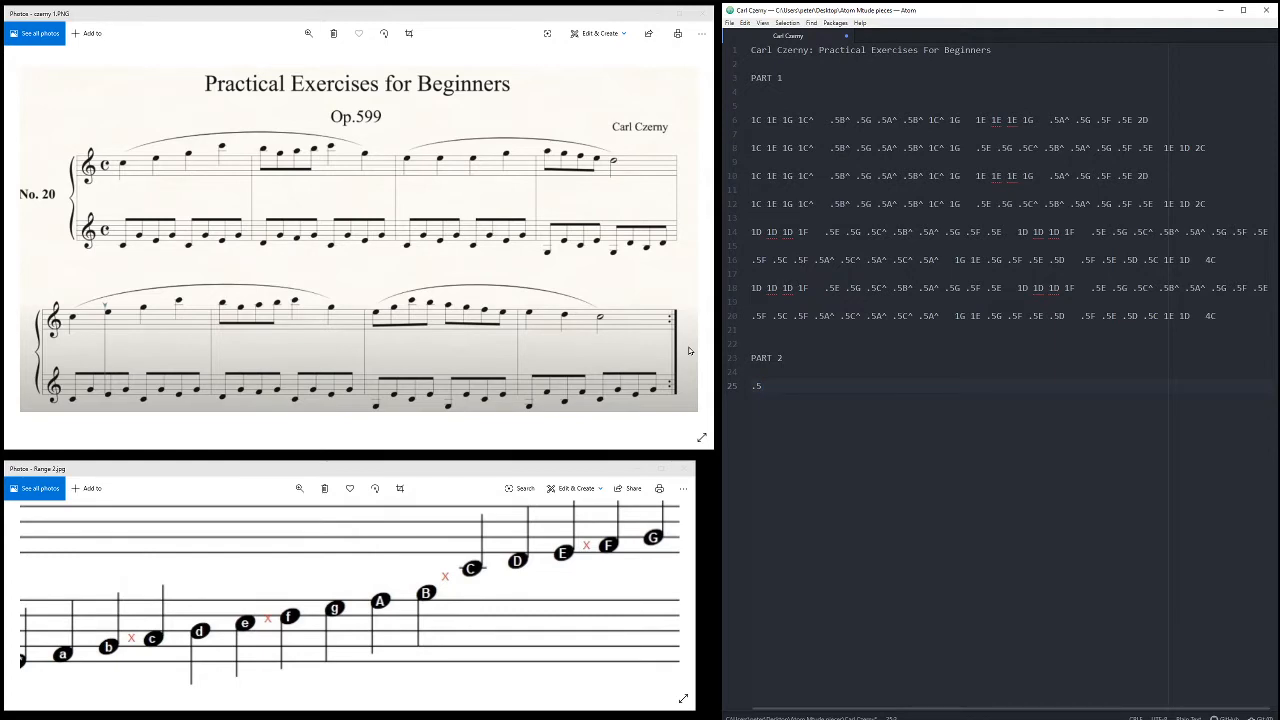
Enlarge the editor text by several increments so the Part 2 notation is easier to read
key(ctrl+equal)
key(ctrl+equal)
key(ctrl+equal)
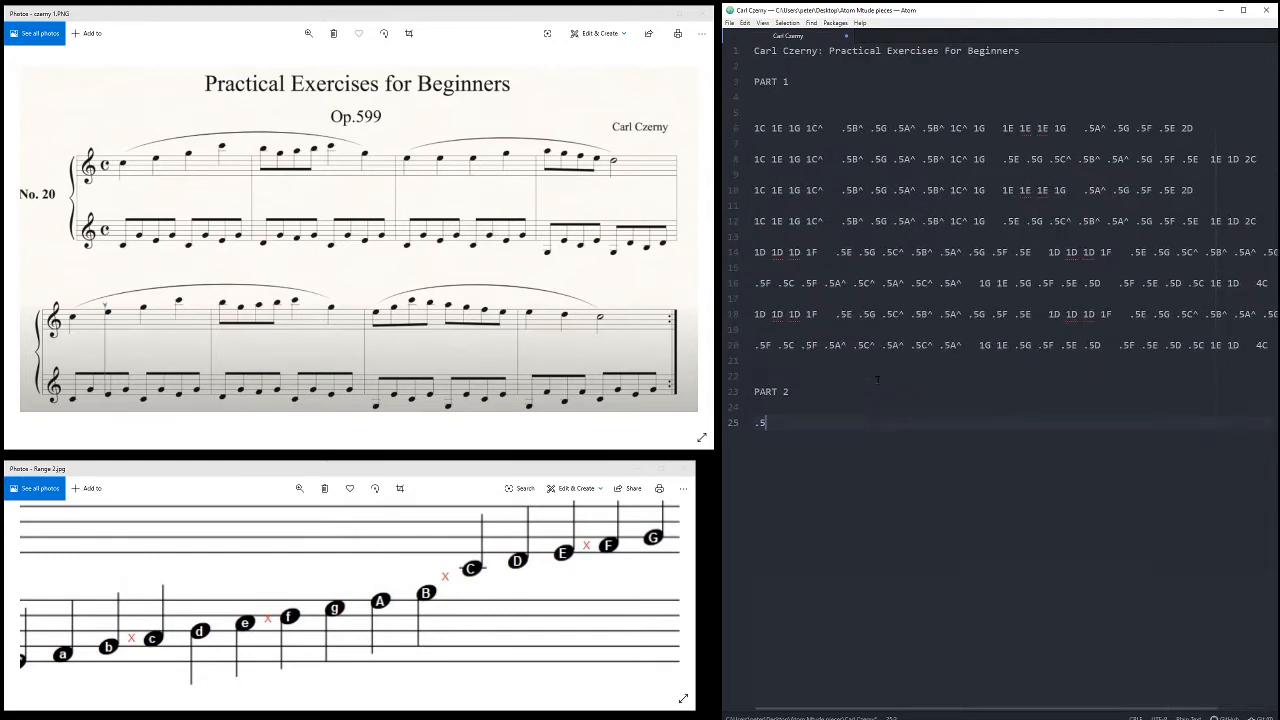
key(ctrl+equal)
key(ctrl+equal)
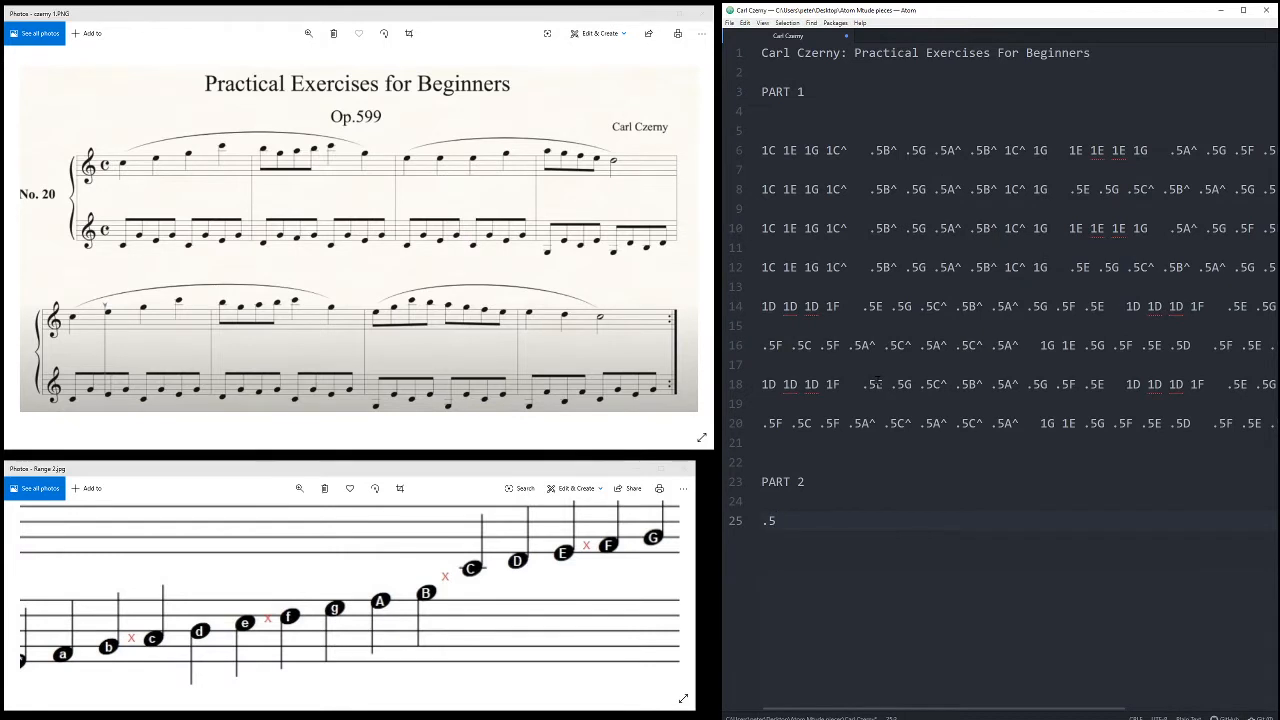
Add blank lines below the first Part 2 row, down to line 52
key(Return)
key(Return)
key(Return)
key(Return)
key(Return)
key(Return)
key(Return)
key(Return)
key(Return)
key(Return)
key(Return)
key(Return)
key(Return)
key(Return)
key(Return)
key(Return)
key(Return)
key(Return)
key(Return)
key(Return)
key(Return)
key(Return)
key(Return)
key(Return)
key(Return)
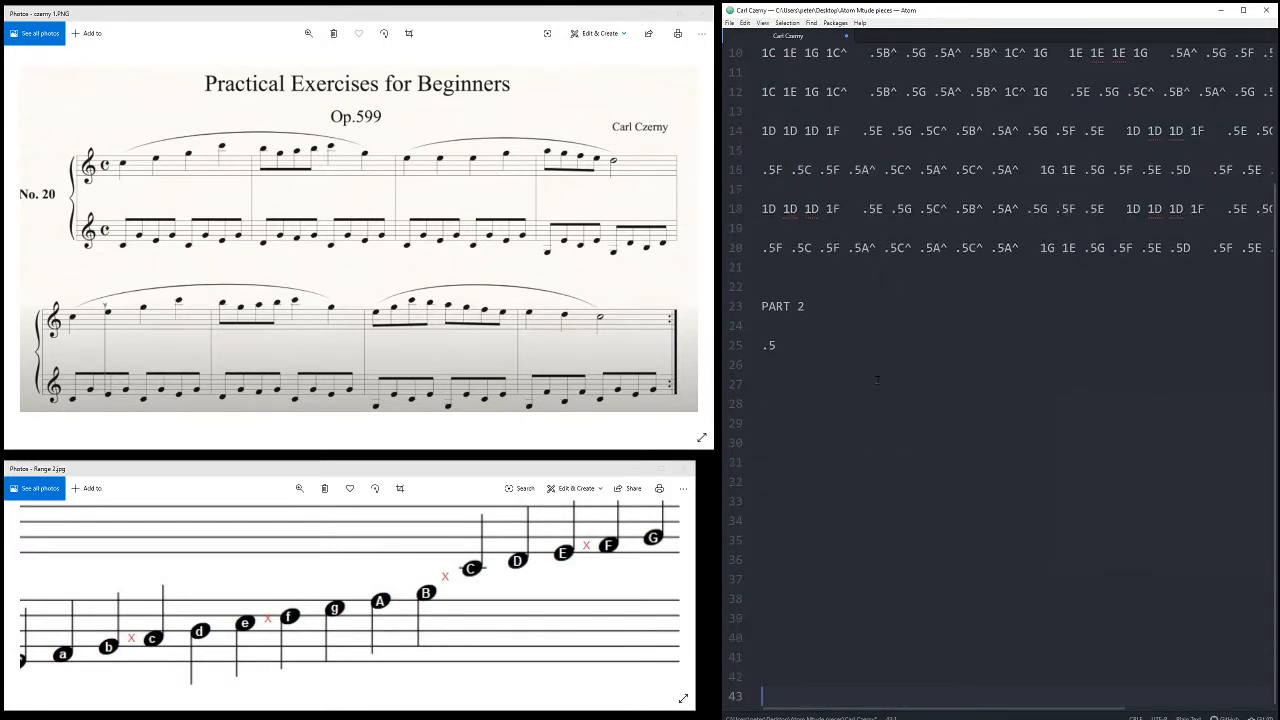
key(Return)
key(Return)
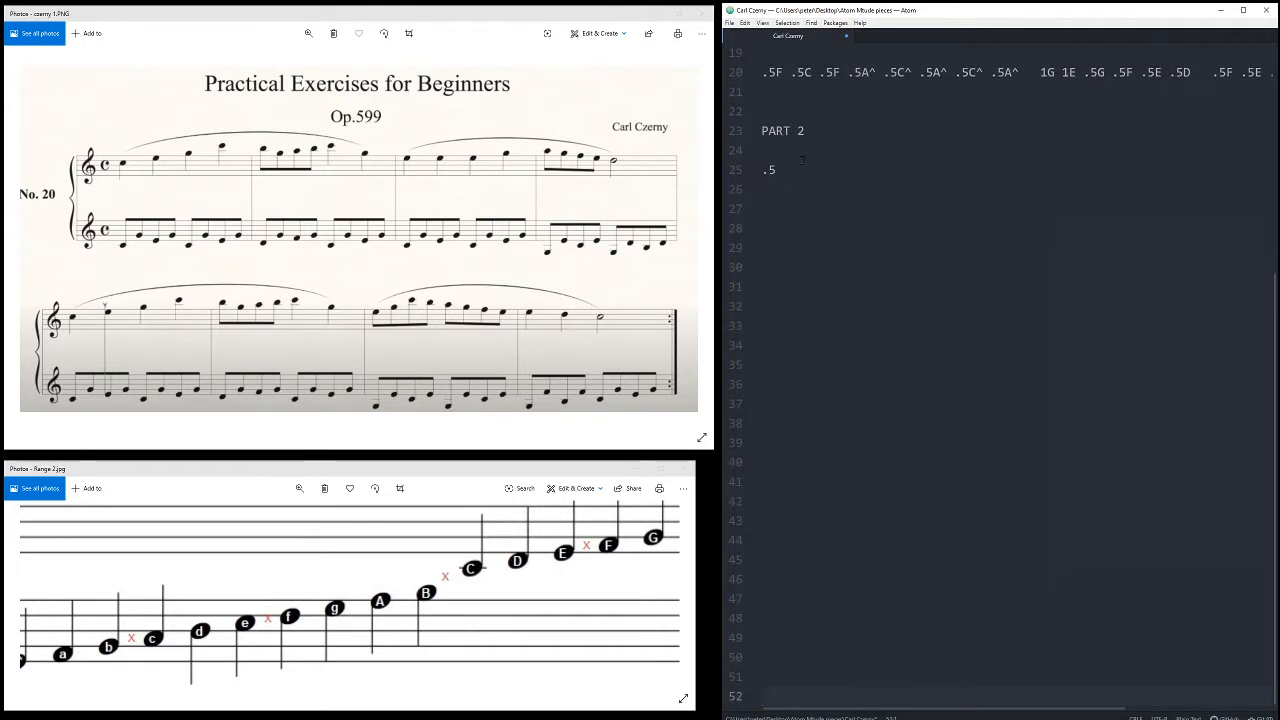
Complete the first two notes of Part 2 on line 25 as .5C .5G
click(802, 152)
click(793, 174)
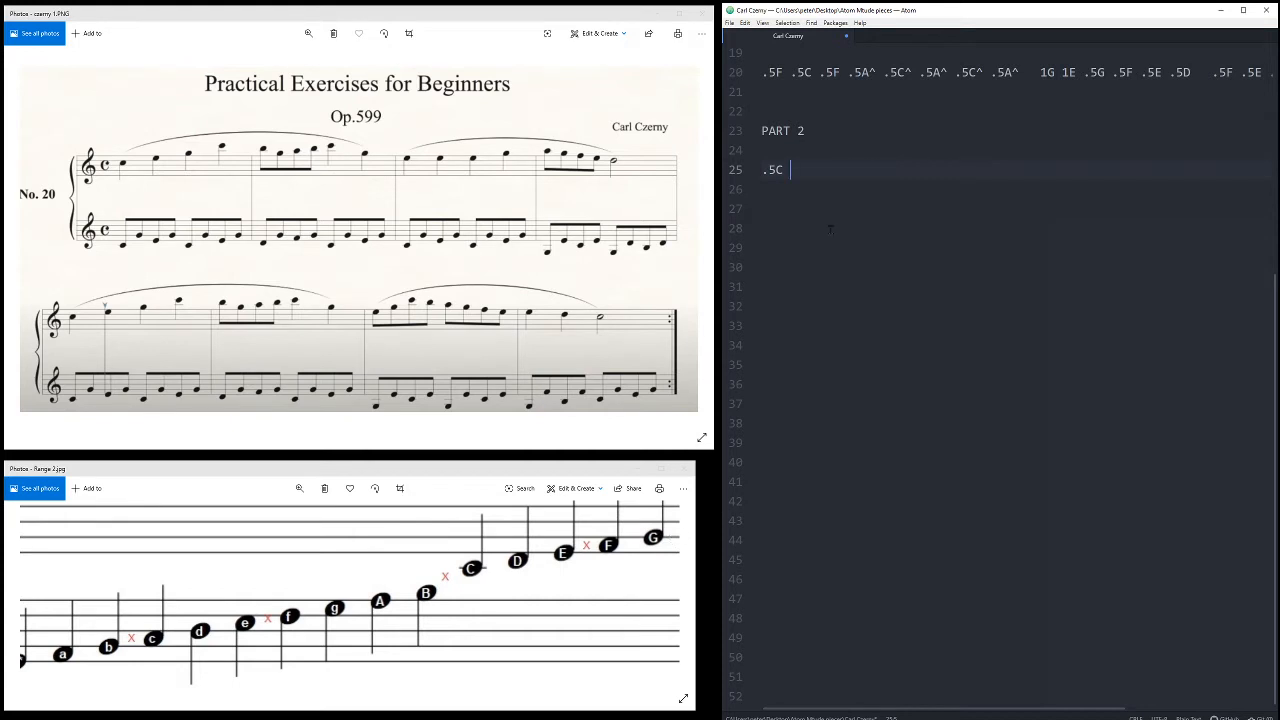
text(.5G)
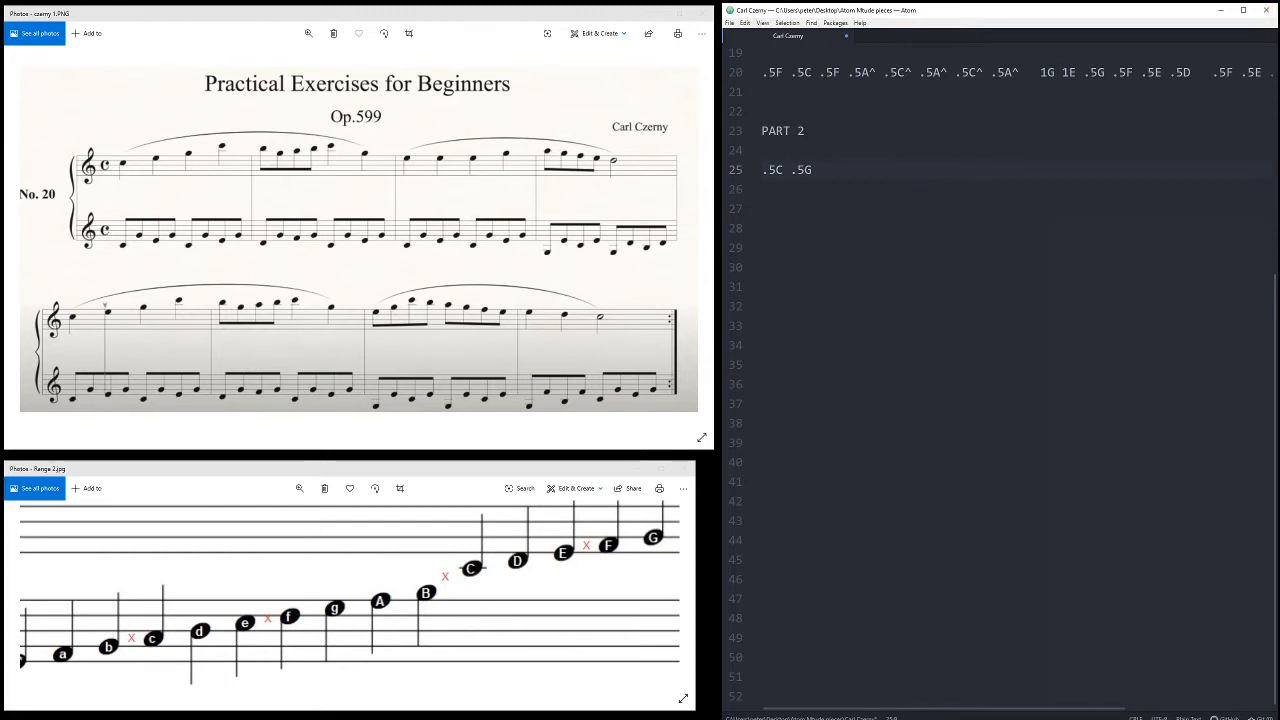
Remove the note letters C and G from line 25, keeping only the two .5 duration values
key(alt+Tab)
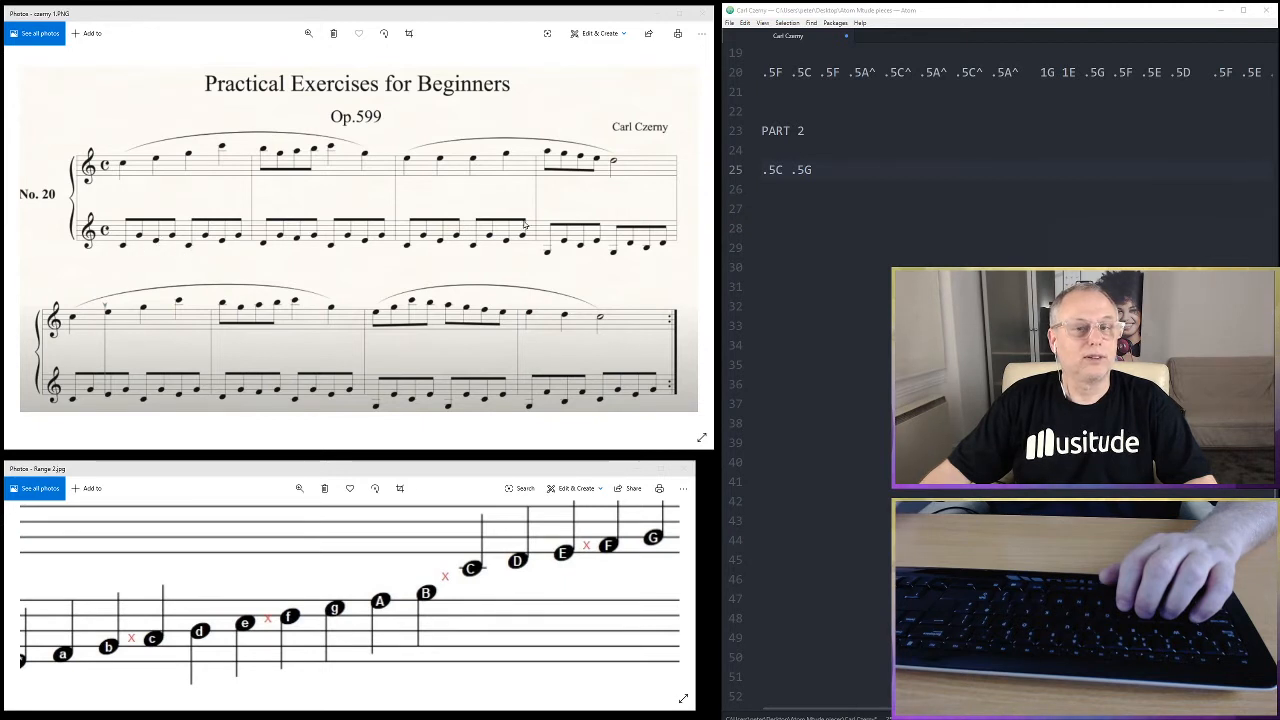
click(845, 160)
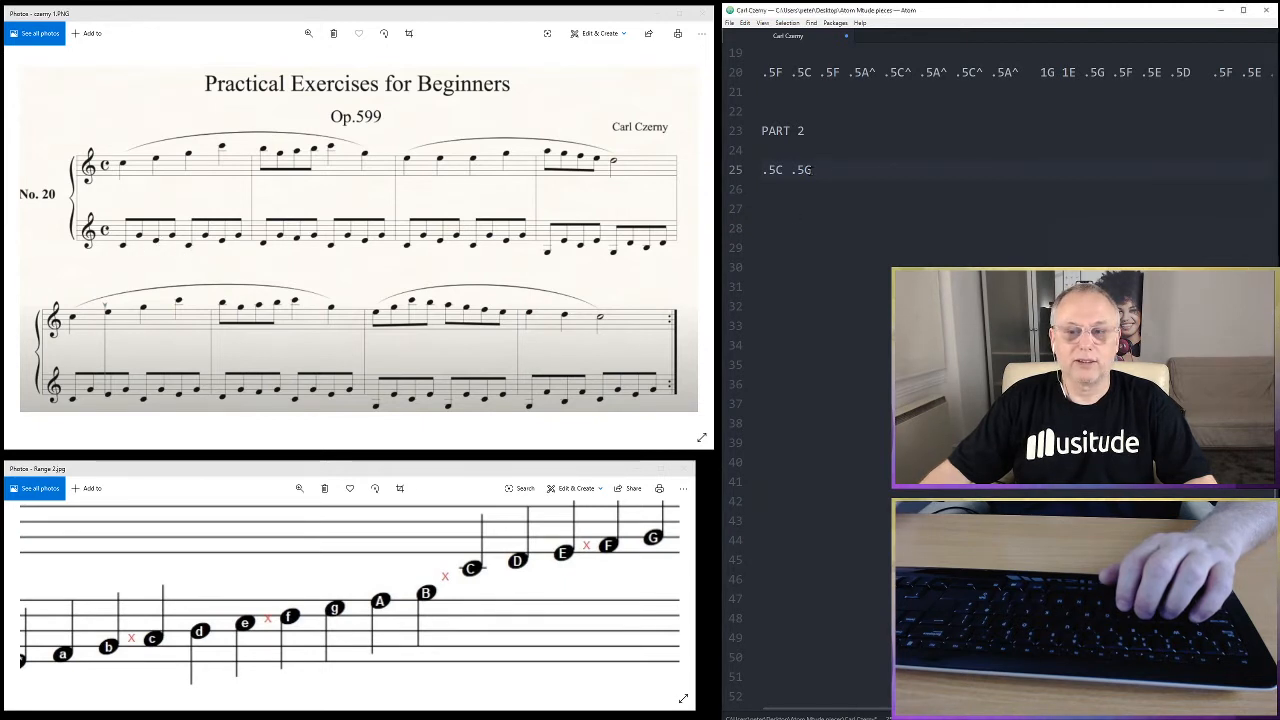
key(BackSpace)
key(Left)
key(Left)
key(Left)
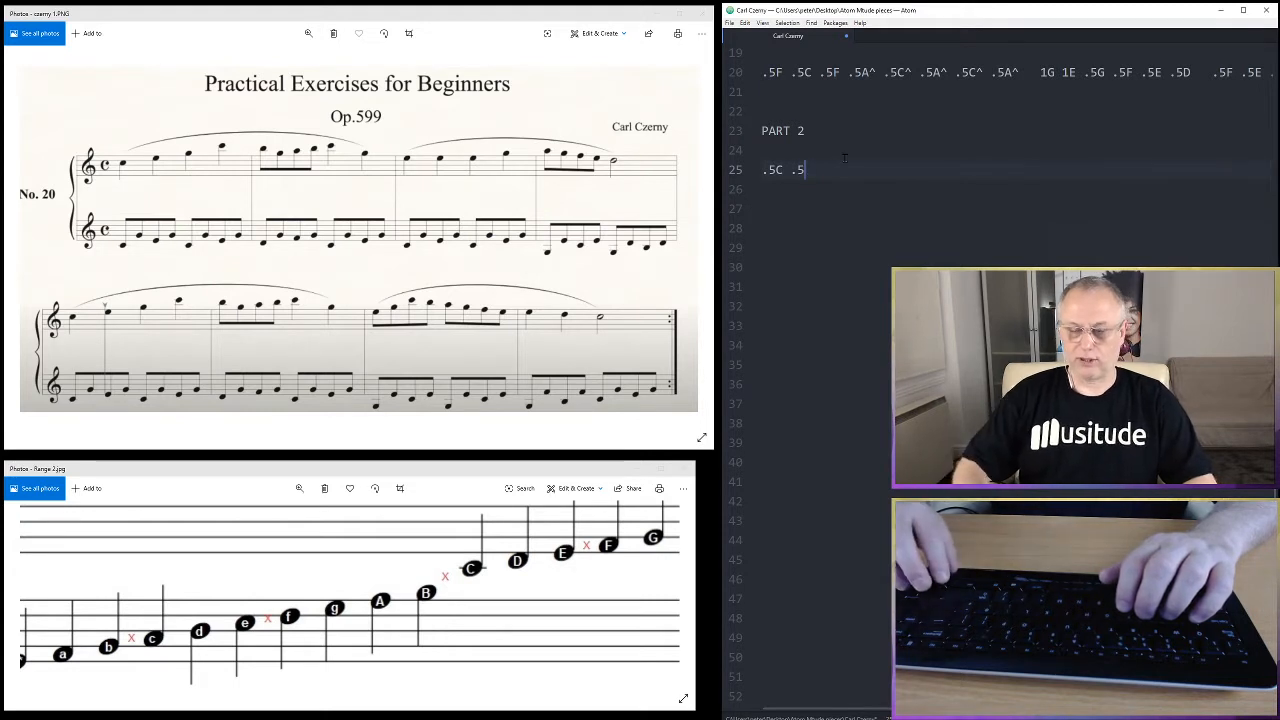
key(BackSpace)
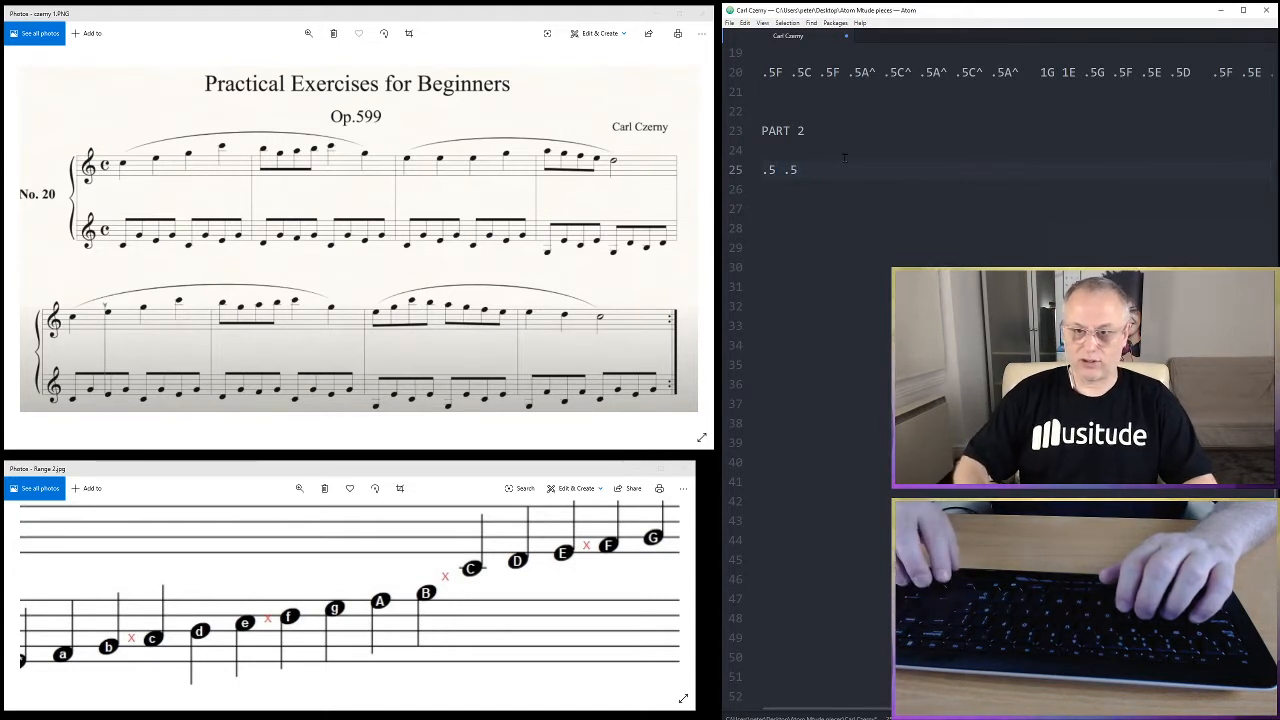
Extend line 25 to a group of eight .5 duration values separated by spaces
key(Right)
key(Right)
key(Right)
text(.)
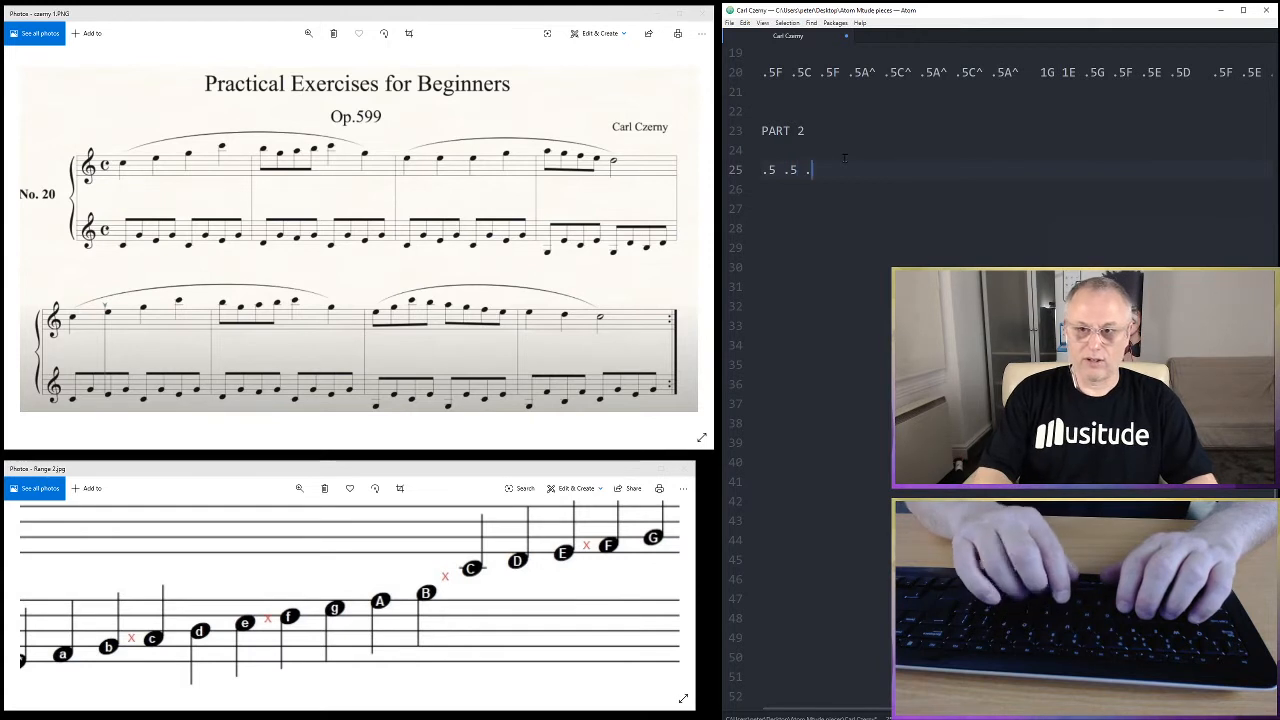
text(5 .5)
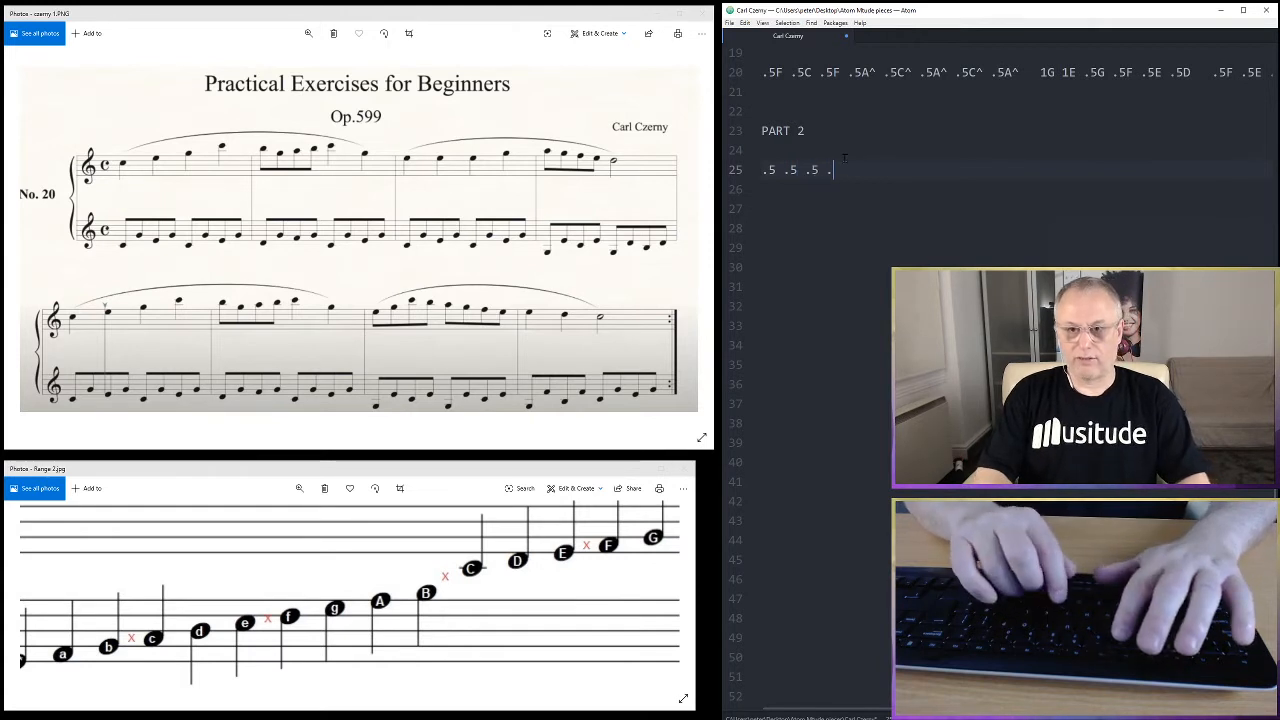
text( .5 .5 .5 .5)
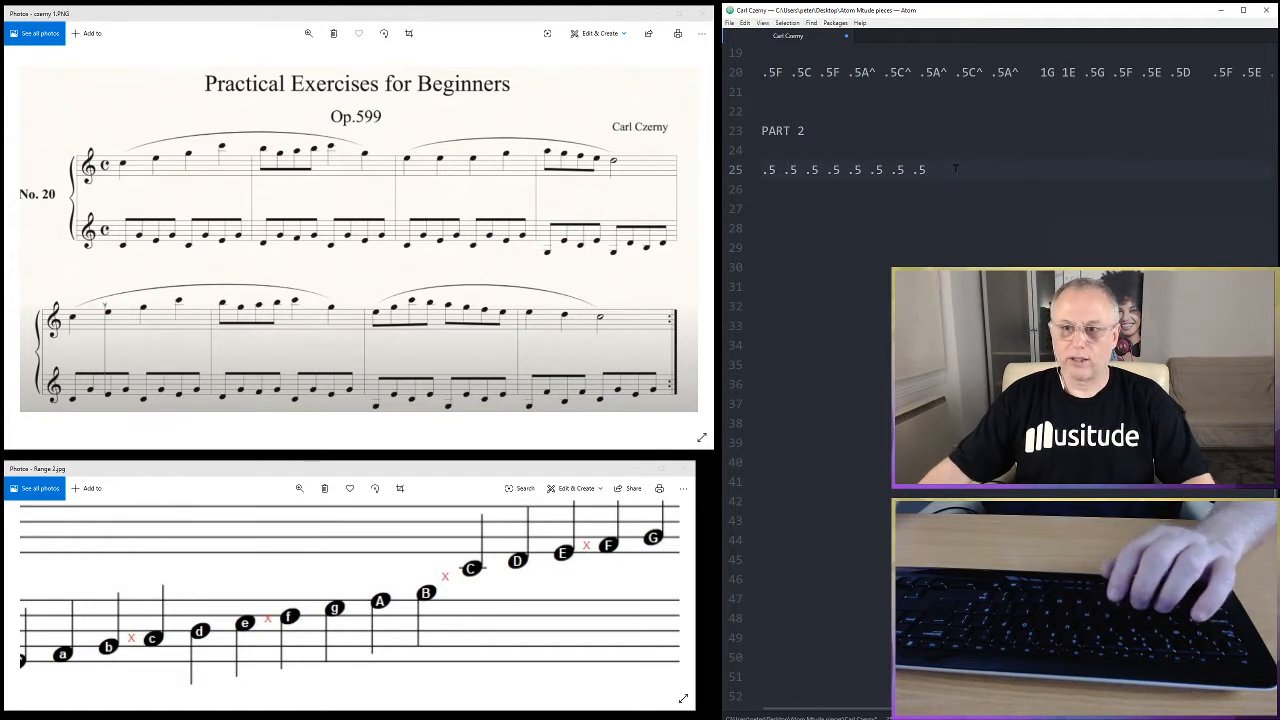
Copy the group of eight duration values and paste it three more times along line 25
drag(955, 169, 766, 170)
right_click(792, 169)
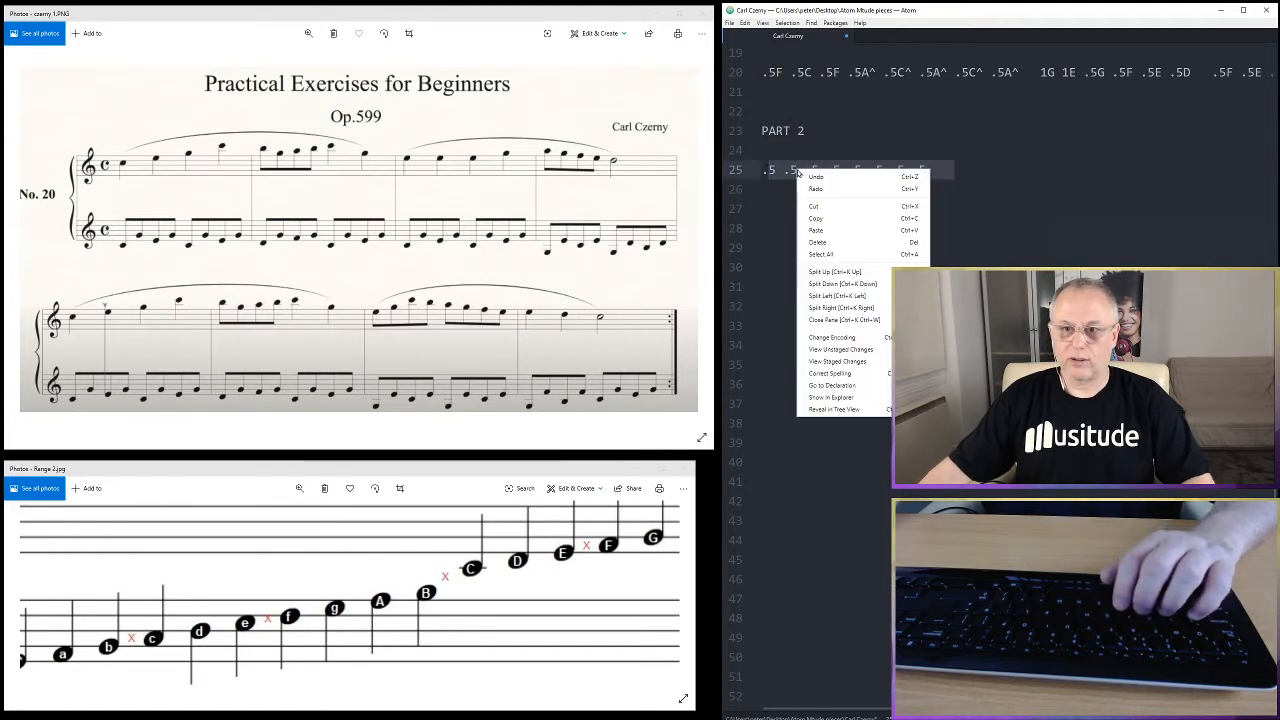
click(839, 219)
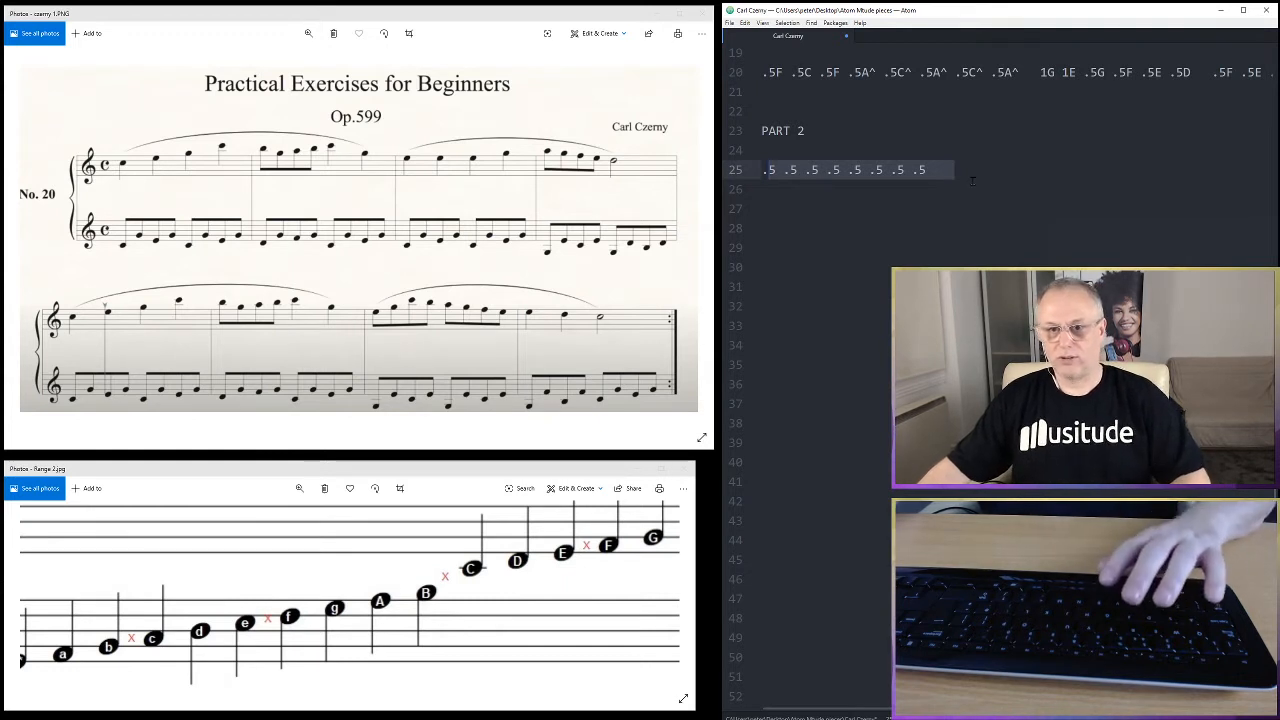
click(974, 175)
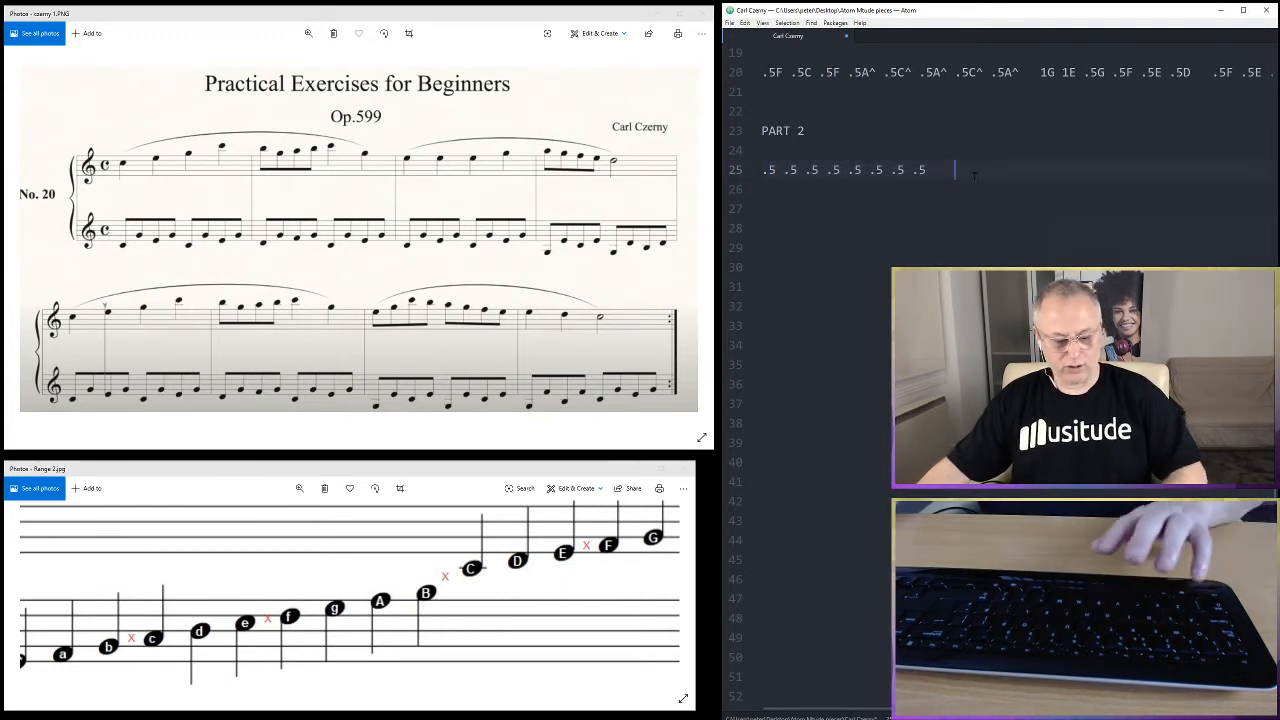
text(.5 .5 .5 .5 .5 .5 .5 .5)
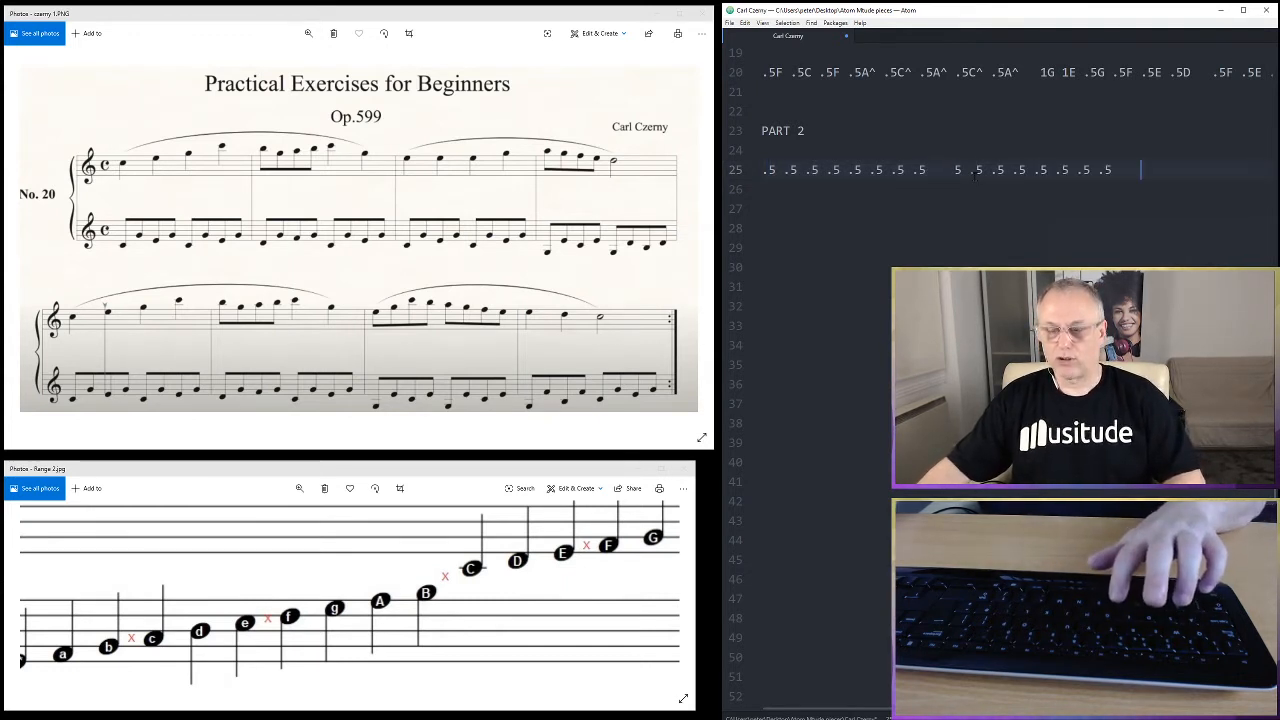
text(.5 .5 .5 .5 .5 .5 .5 .5  )
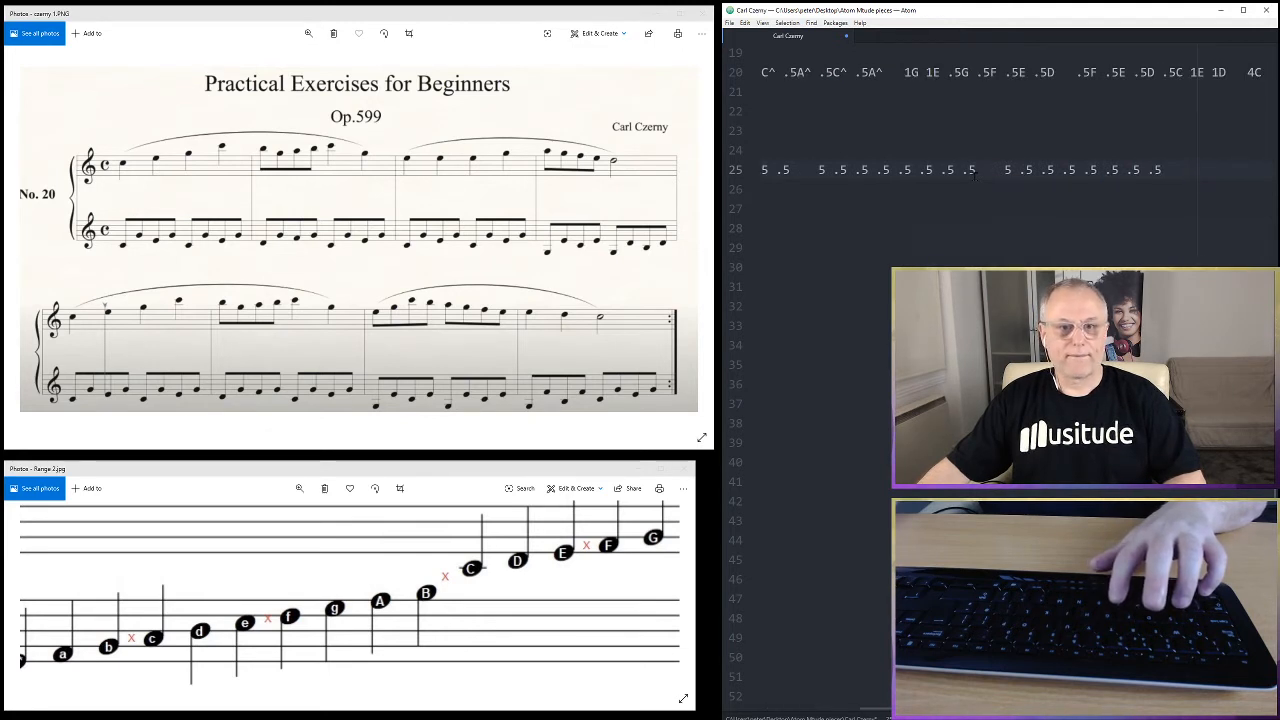
text(.5 .5 .5 .5 .5 .5 .5 .5)
Start a second row on line 27, leaving line 26 blank, and paste the duration group four times
key(Return)
key(Return)
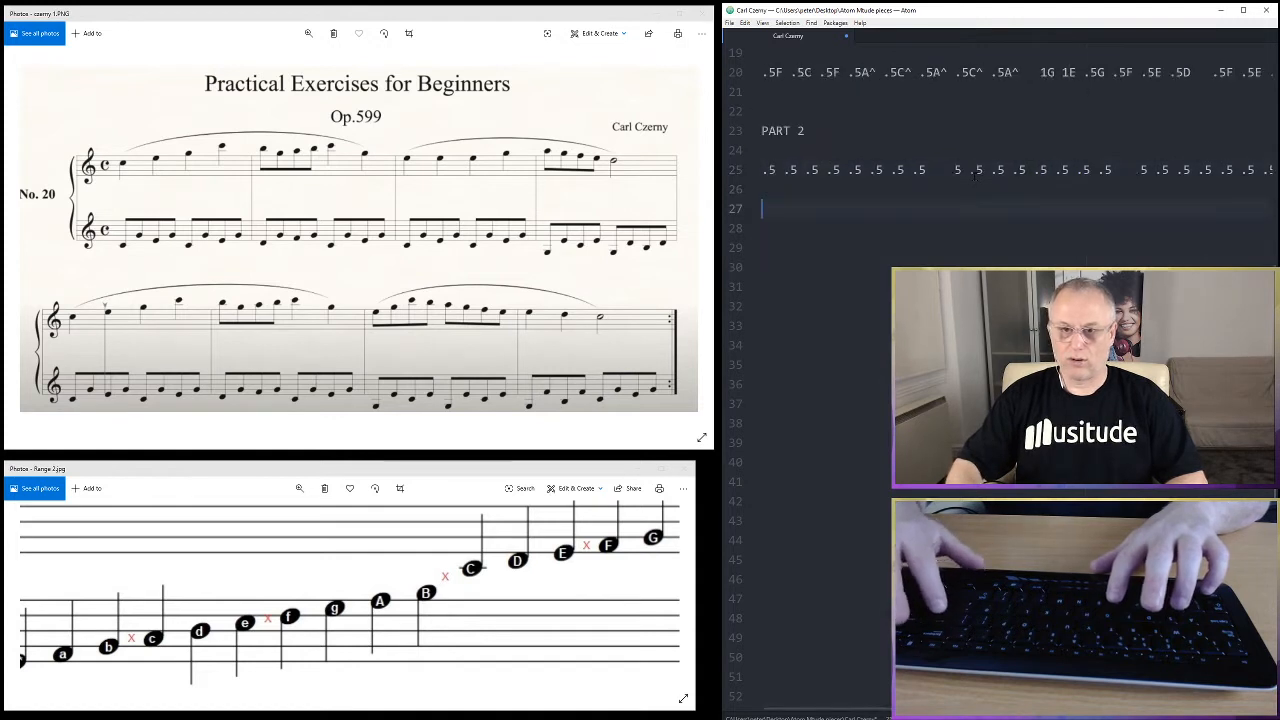
key(ctrl+v)
key(ctrl+v)
key(ctrl+v)
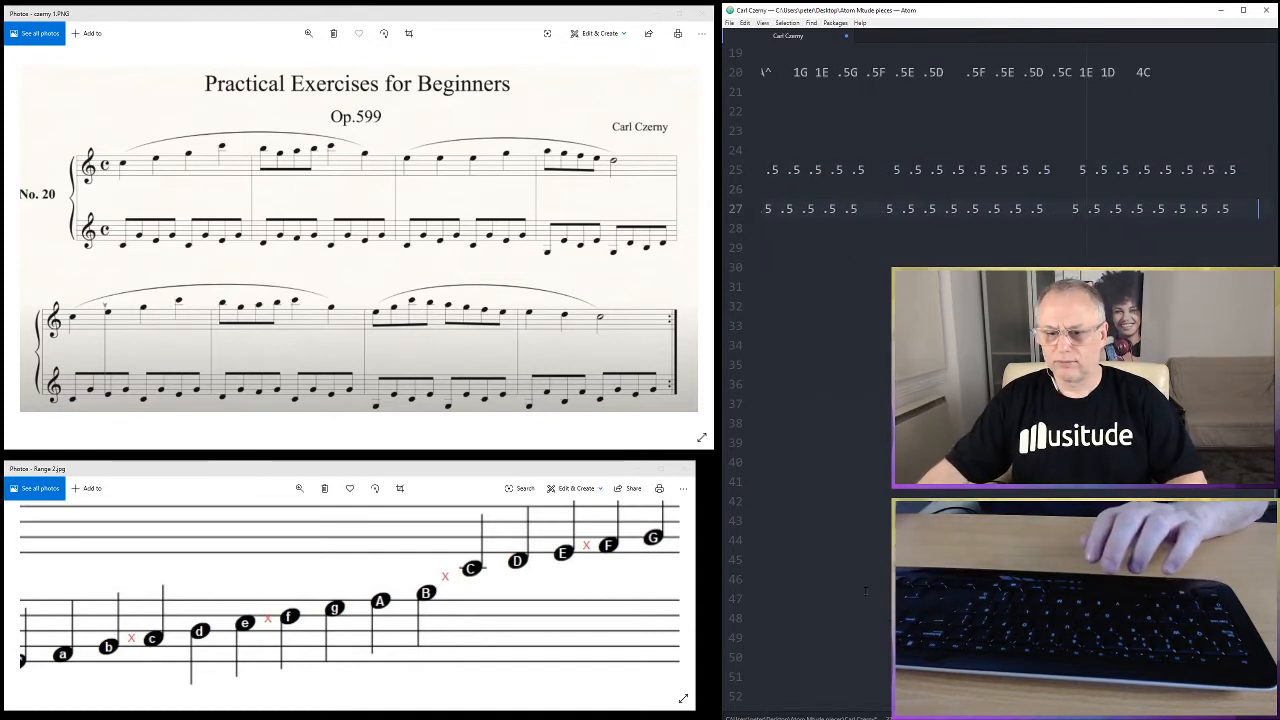
mouse_move(1090, 709)
mouse_down()
mouse_move(928, 709)
mouse_move(1090, 709)
mouse_up()
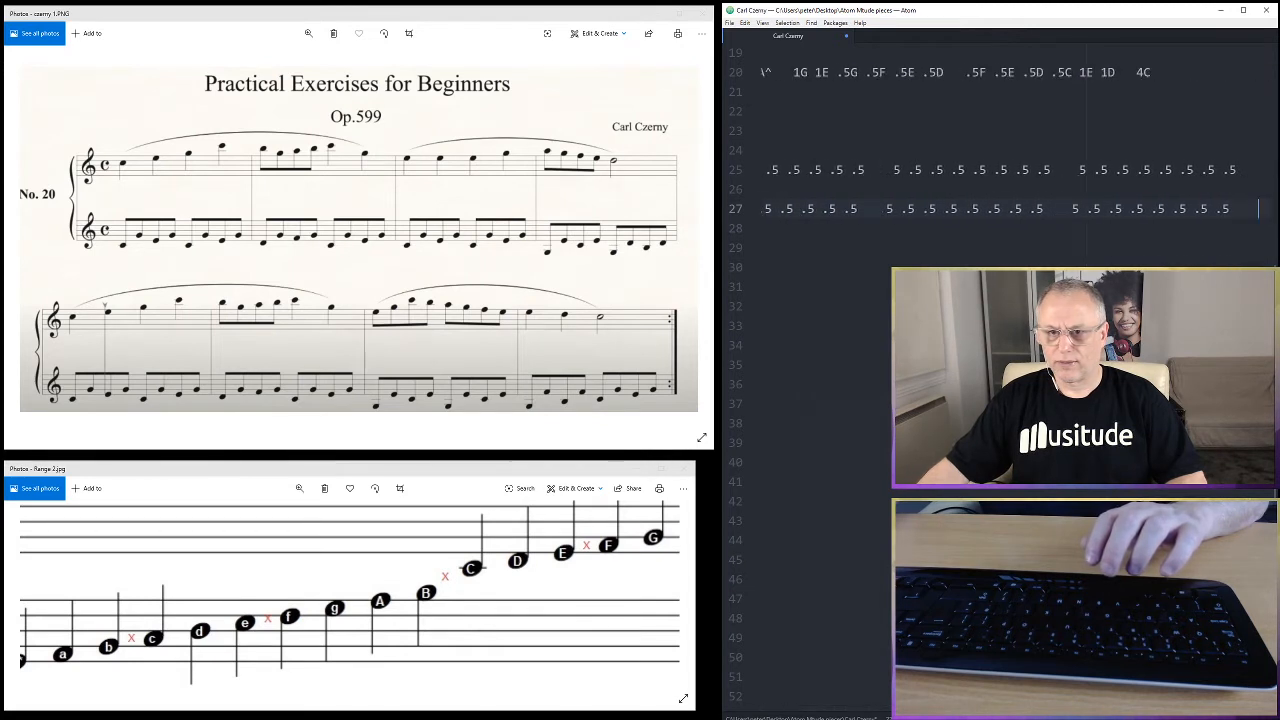
Add the missing decimal point before the first duration value on line 27
click(772, 209)
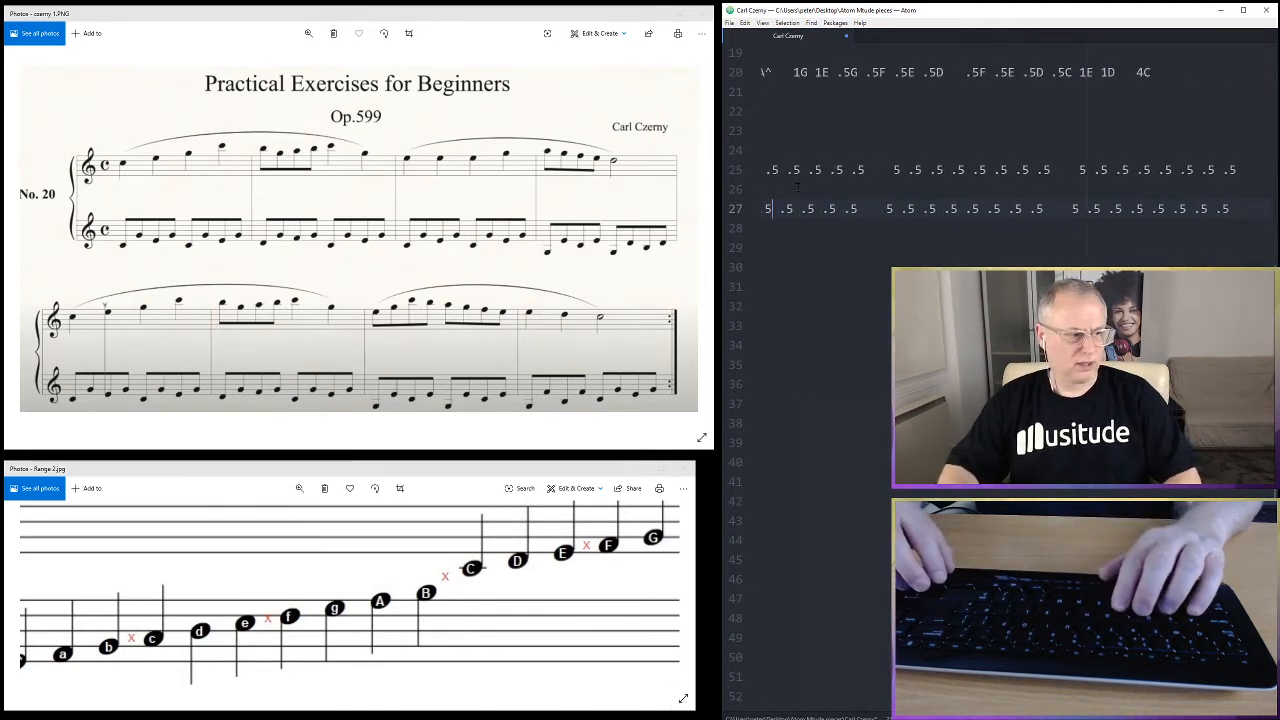
key(Left)
key(Left)
key(Left)
key(Left)
key(Left)
key(Left)
key(Left)
key(Left)
key(Left)
key(Left)
key(Left)
key(Left)
key(Left)
key(Left)
key(Left)
key(Left)
key(Left)
key(Left)
key(Left)
key(Left)
key(Left)
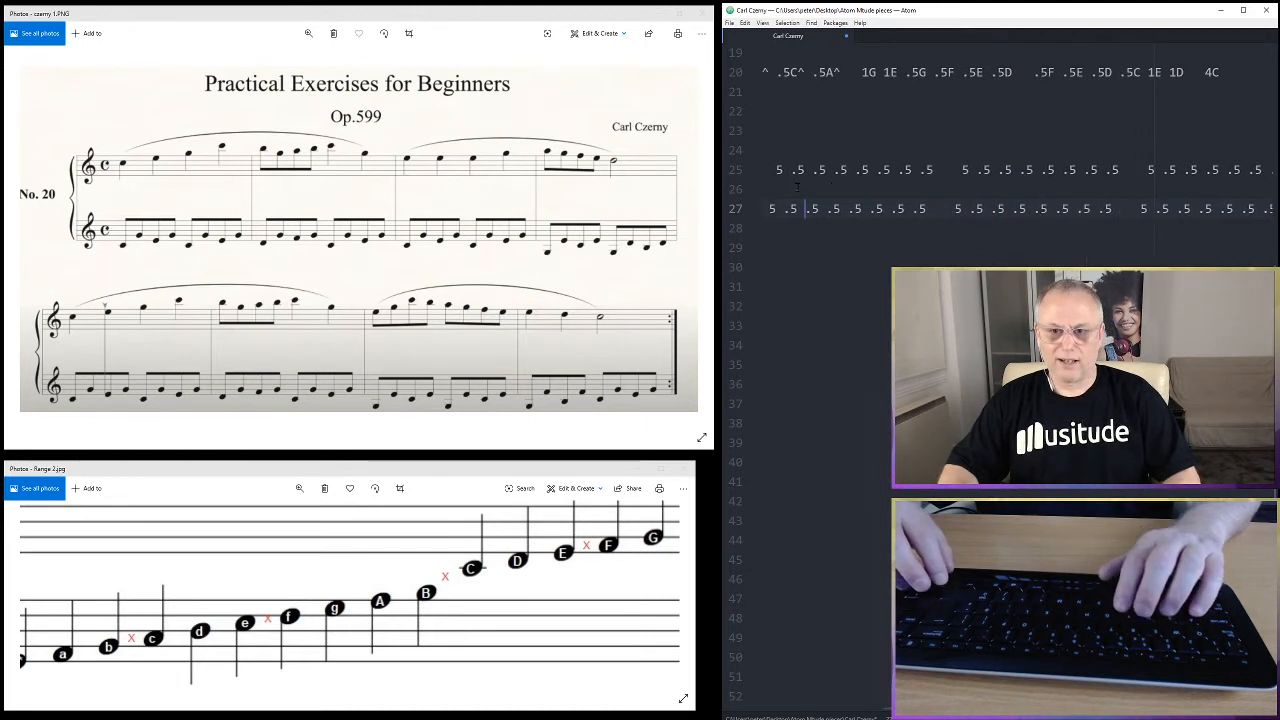
key(Left)
key(Left)
key(Left)
key(Left)
key(Left)
key(Left)
key(Left)
key(Left)
key(Left)
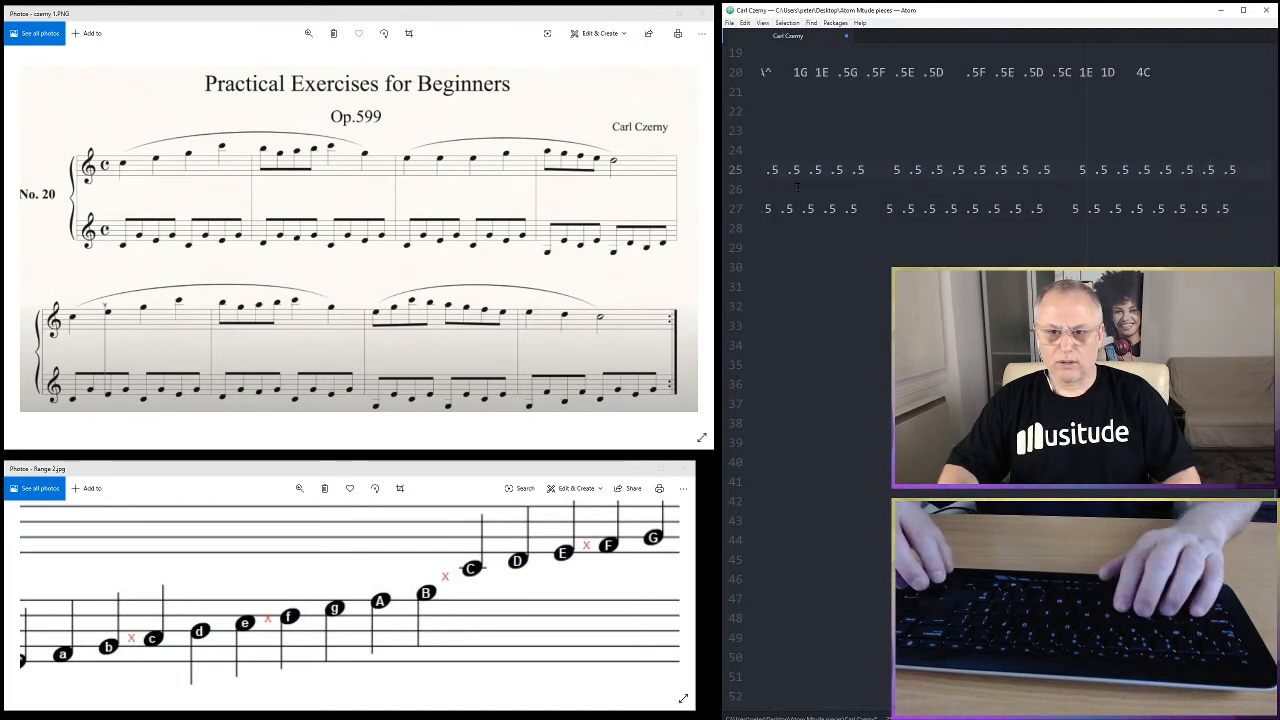
key(Left)
key(Left)
key(Left)
key(Left)
key(Left)
key(Left)
key(Left)
key(Left)
key(Left)
key(Left)
key(Left)
key(Left)
key(Left)
key(Left)
key(Left)
key(Left)
key(Left)
key(Left)
key(Left)
key(Left)
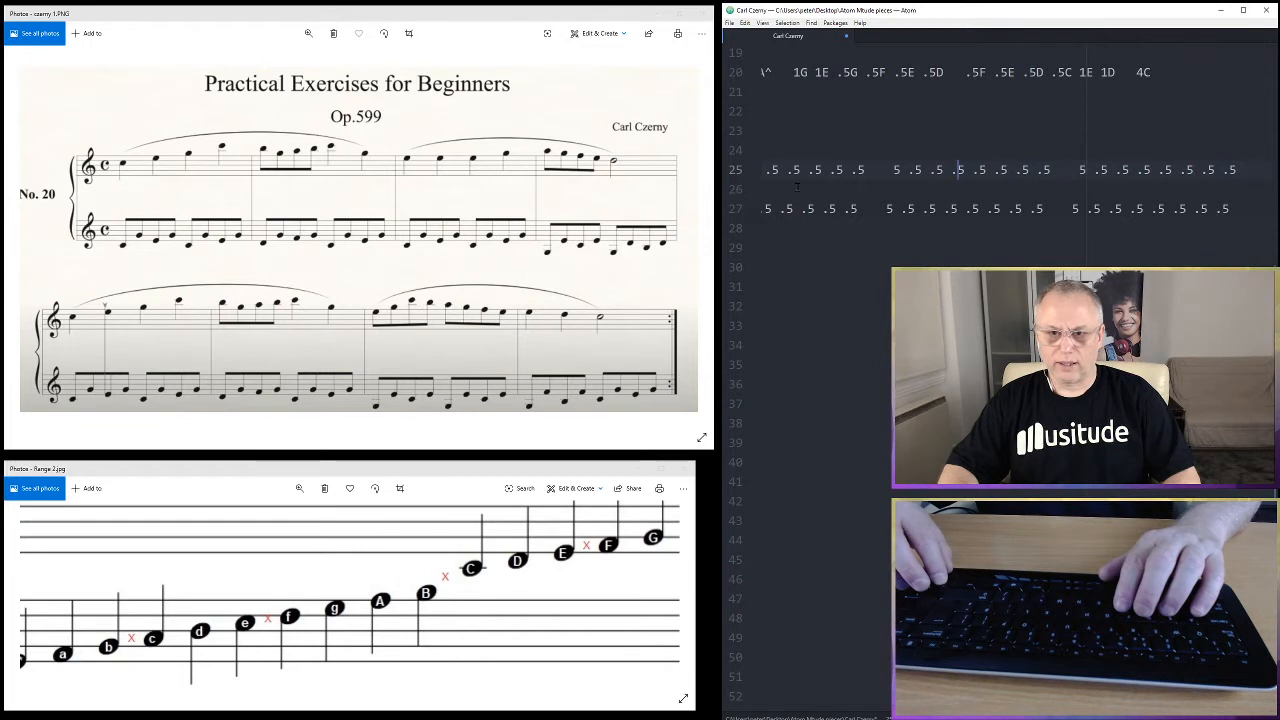
key(Left)
key(Left)
key(Left)
key(Left)
key(Left)
key(Left)
key(Left)
key(Left)
key(Left)
key(Left)
key(Left)
key(Left)
key(Left)
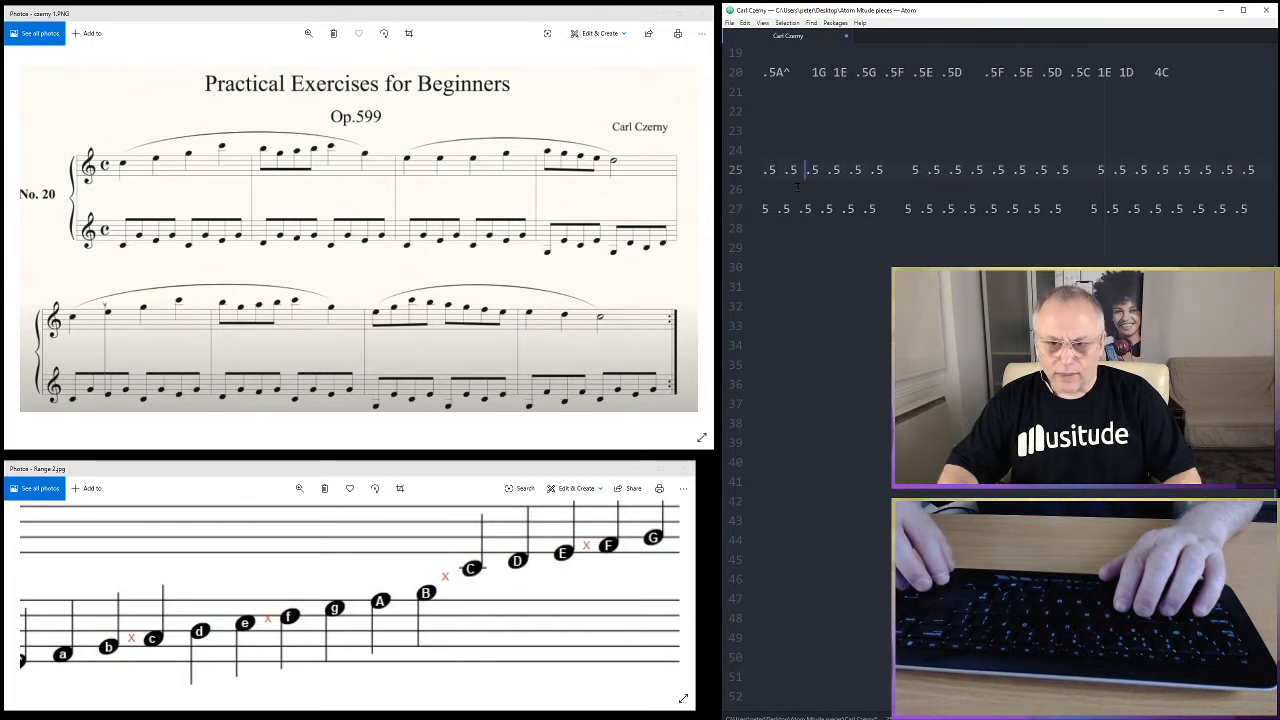
key(Left)
key(Left)
key(Left)
key(Left)
key(Left)
key(Left)
key(Left)
key(Left)
key(Left)
key(Left)
key(Left)
key(Left)
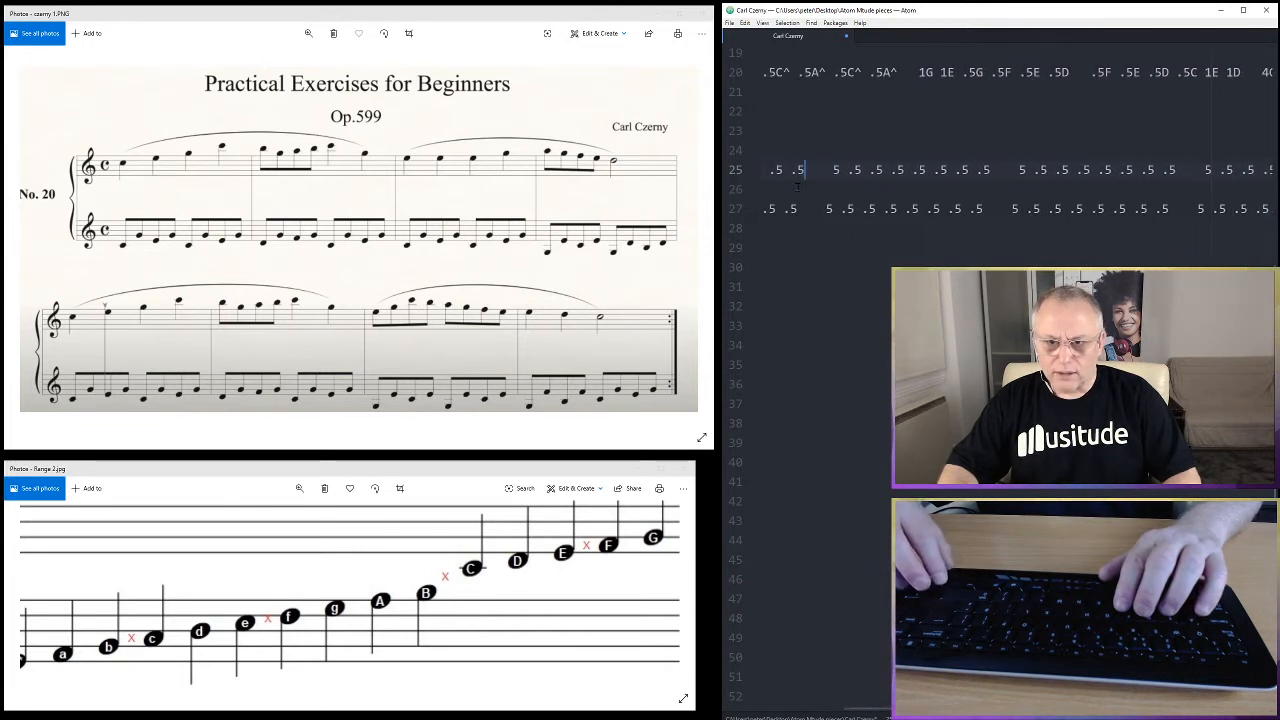
key(Left)
key(Left)
key(Left)
key(Left)
key(Left)
key(Left)
key(Left)
key(Left)
key(Left)
key(Left)
key(Left)
key(Left)
key(Left)
key(Left)
key(Left)
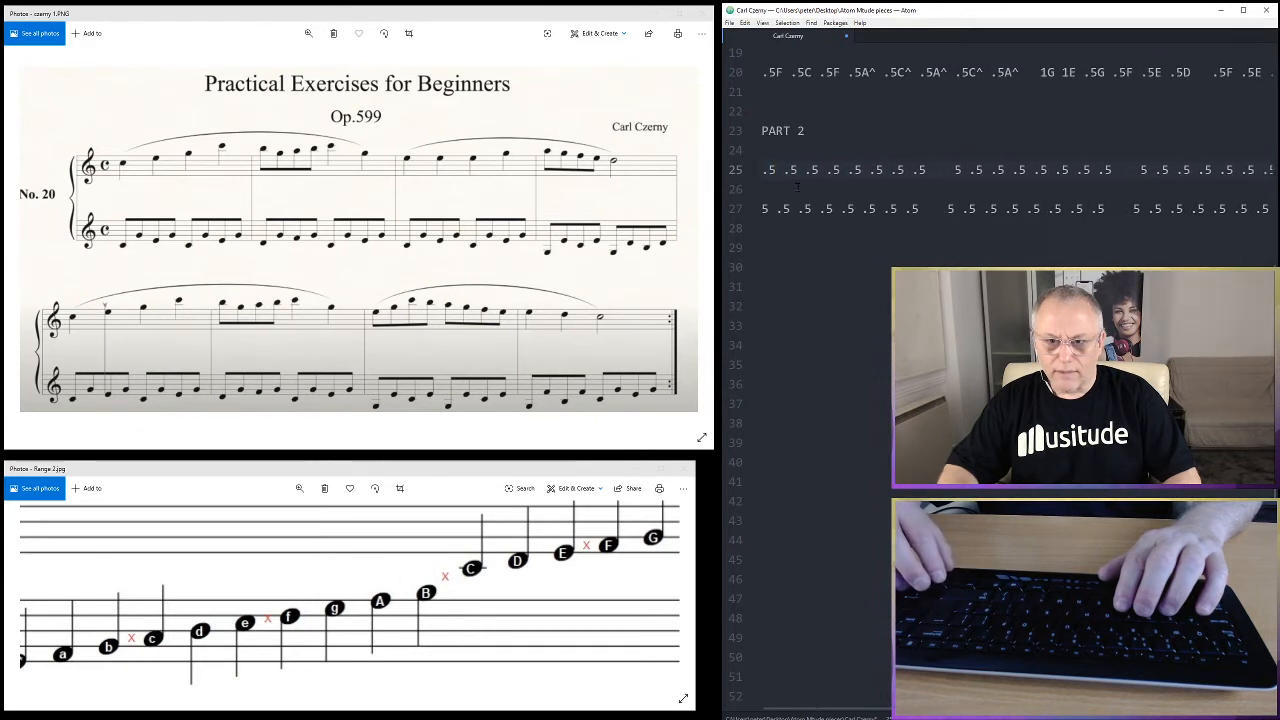
key(Down)
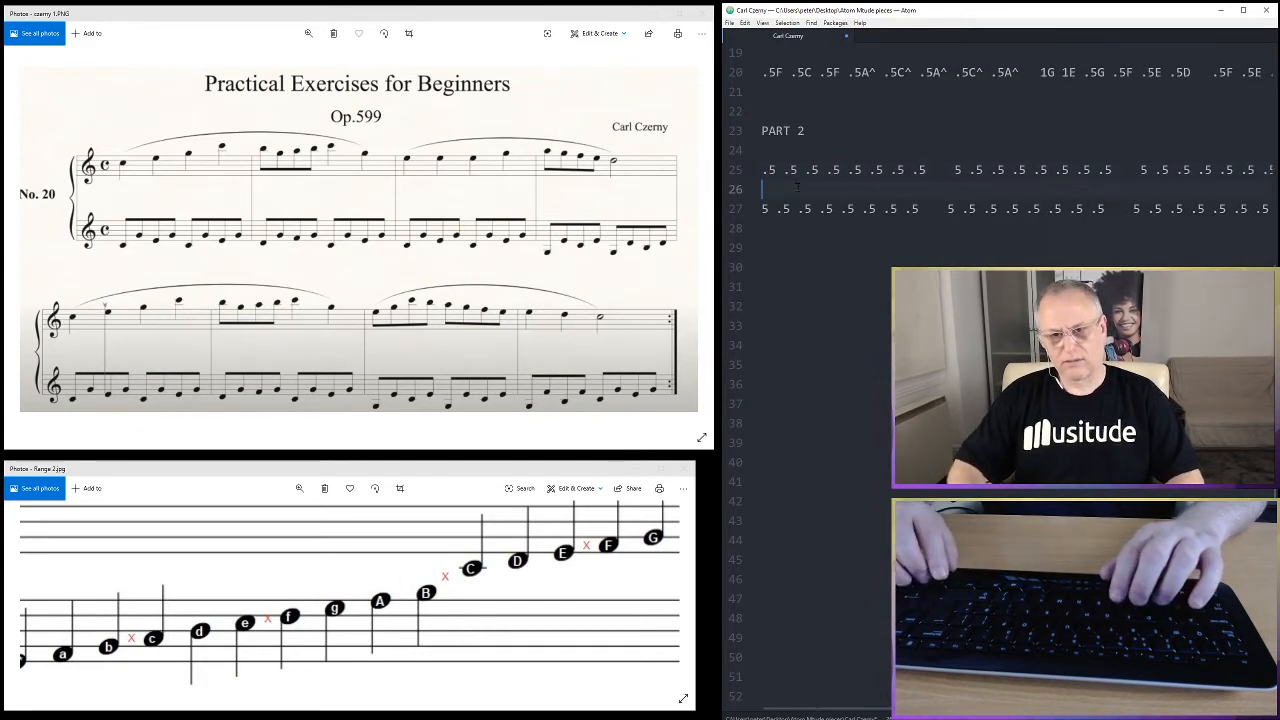
key(Down)
key(Right)
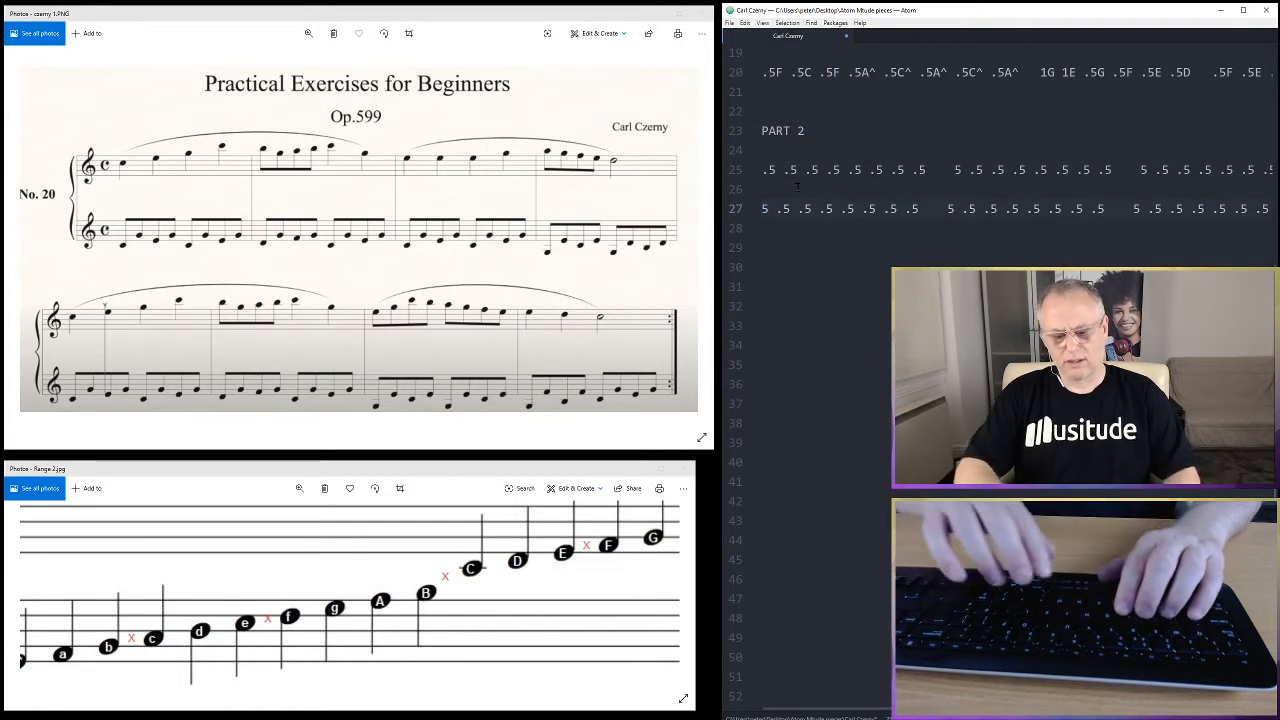
text(.)
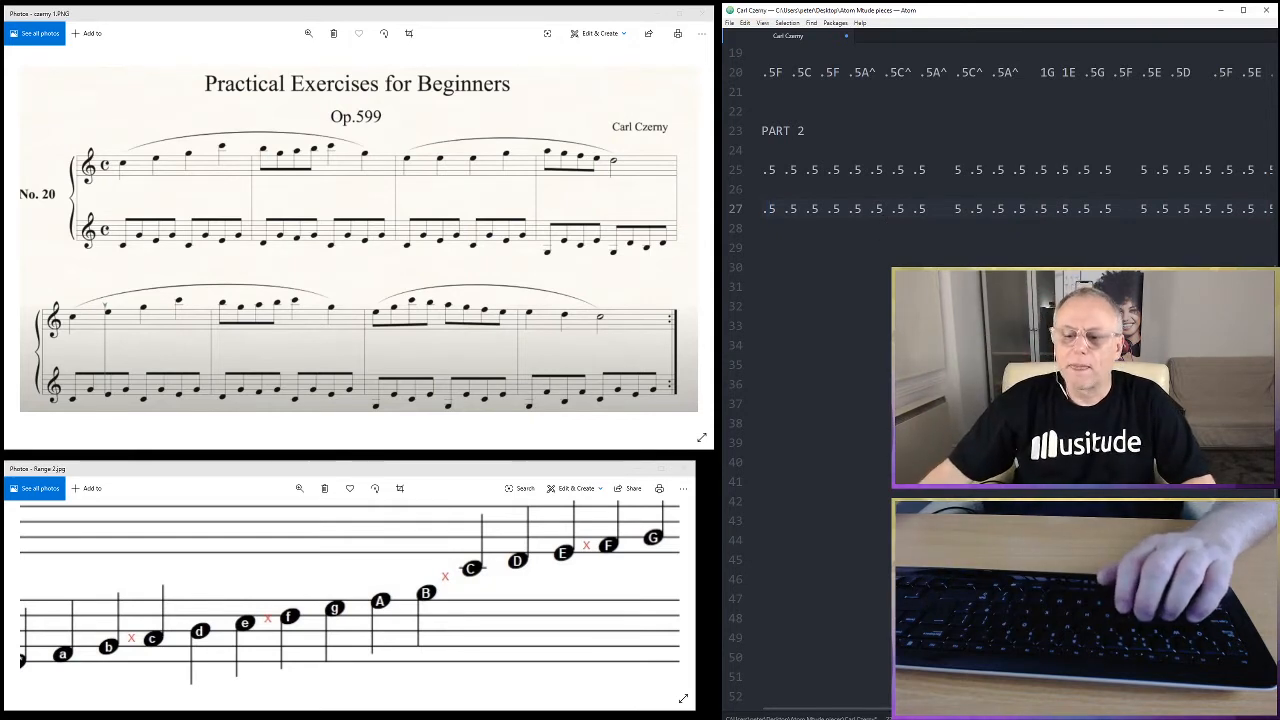
Enlarge the editor text and bring the Part 2 duration rows into view
key(ctrl+minus)
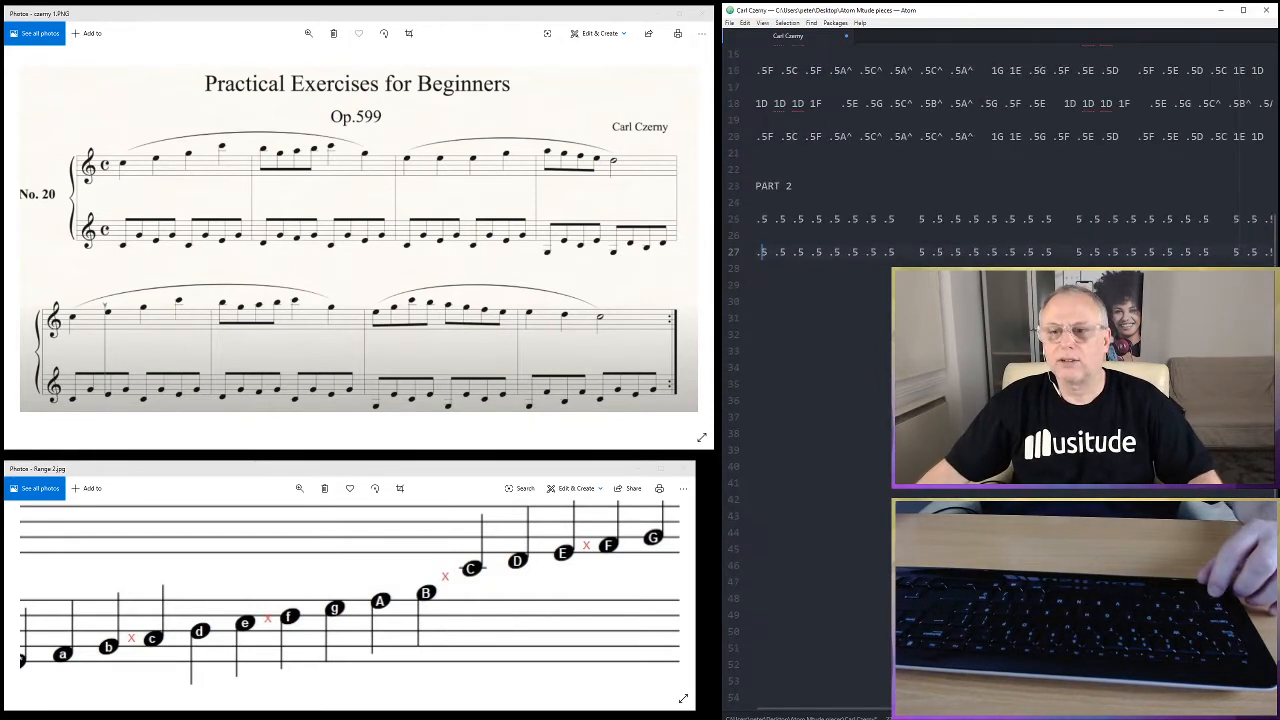
key(ctrl+minus)
key(ctrl+minus)
key(ctrl+minus)
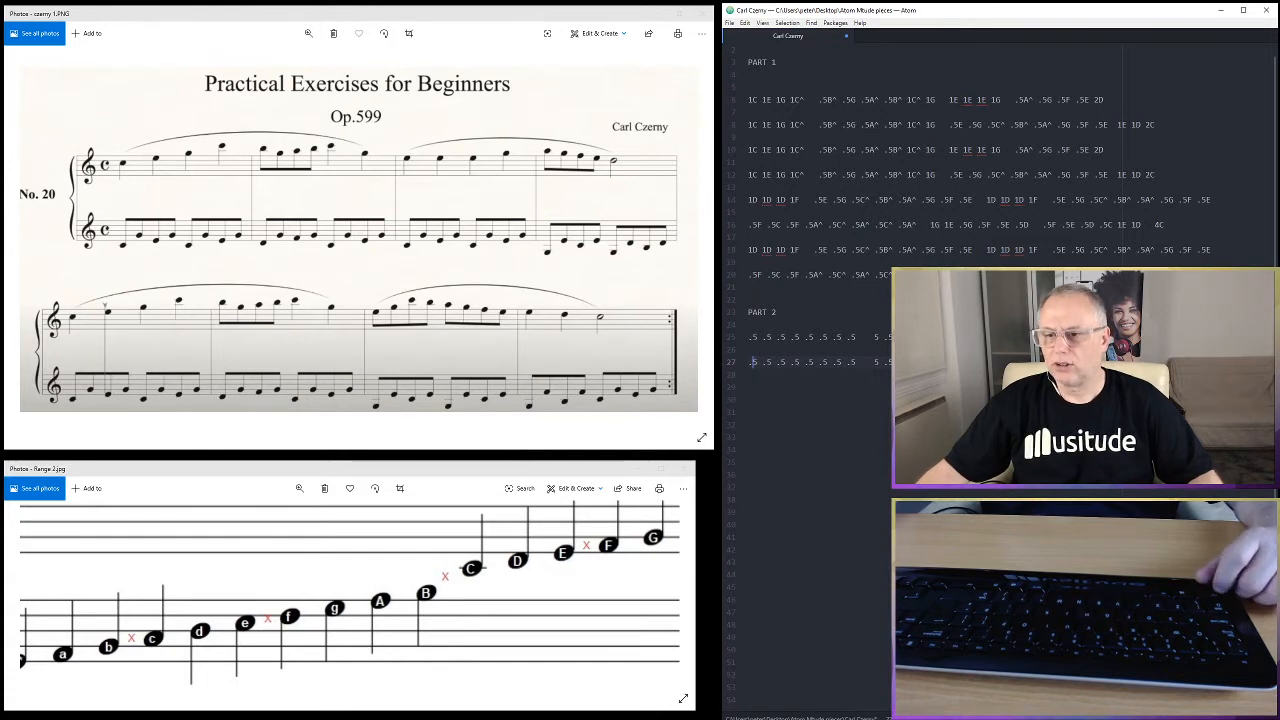
key(ctrl+equal)
key(ctrl+equal)
key(ctrl+equal)
key(ctrl+equal)
key(ctrl+equal)
key(ctrl+equal)
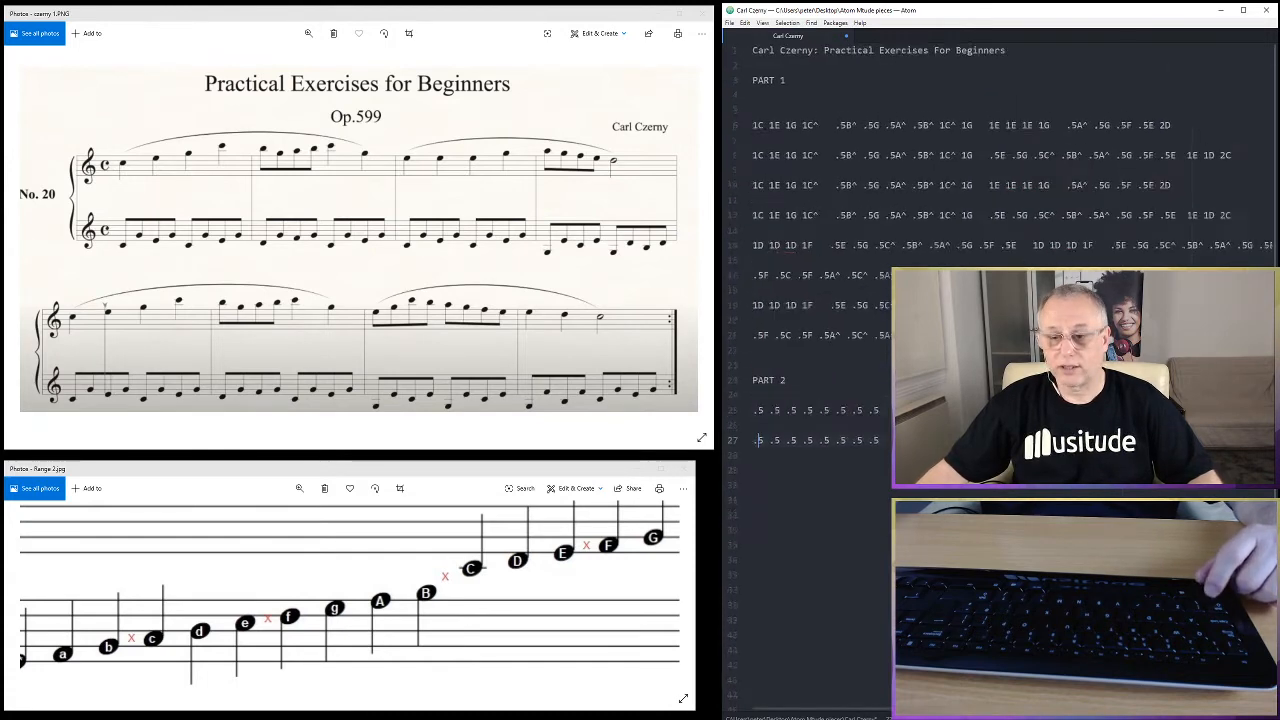
scroll(1000, 380, down, 4)
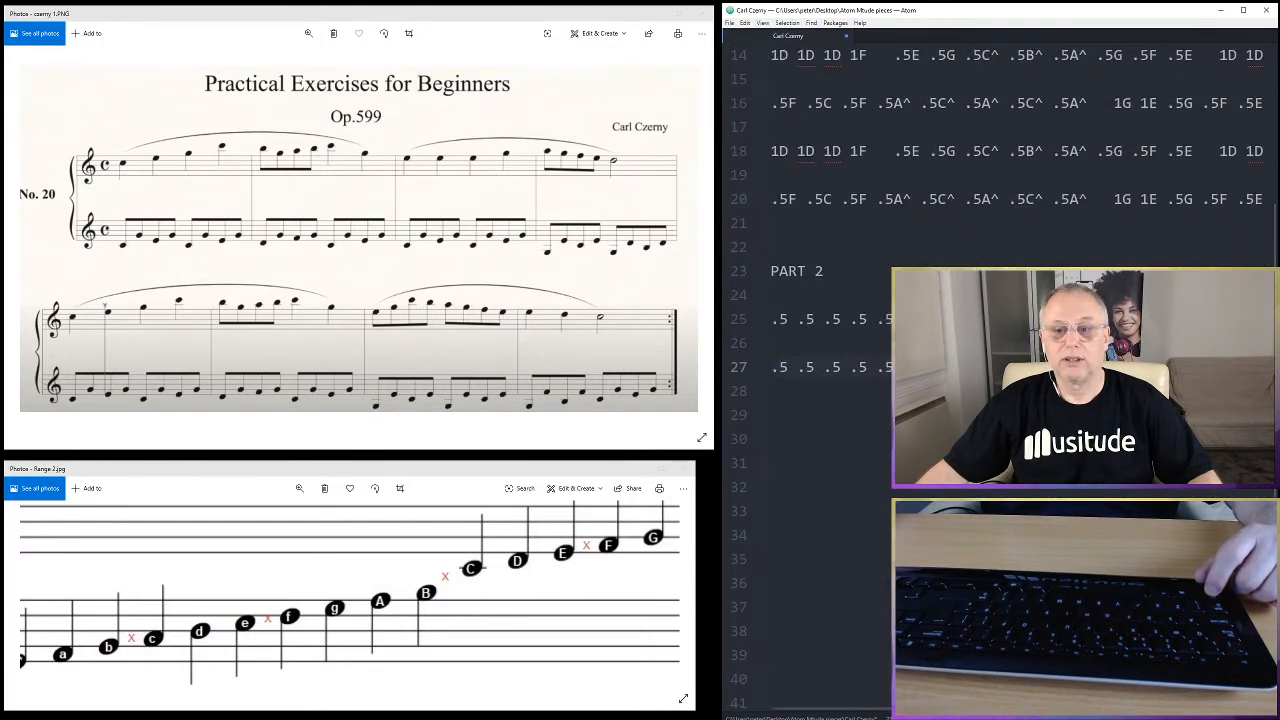
key(ctrl+equal)
key(ctrl+equal)
key(ctrl+equal)
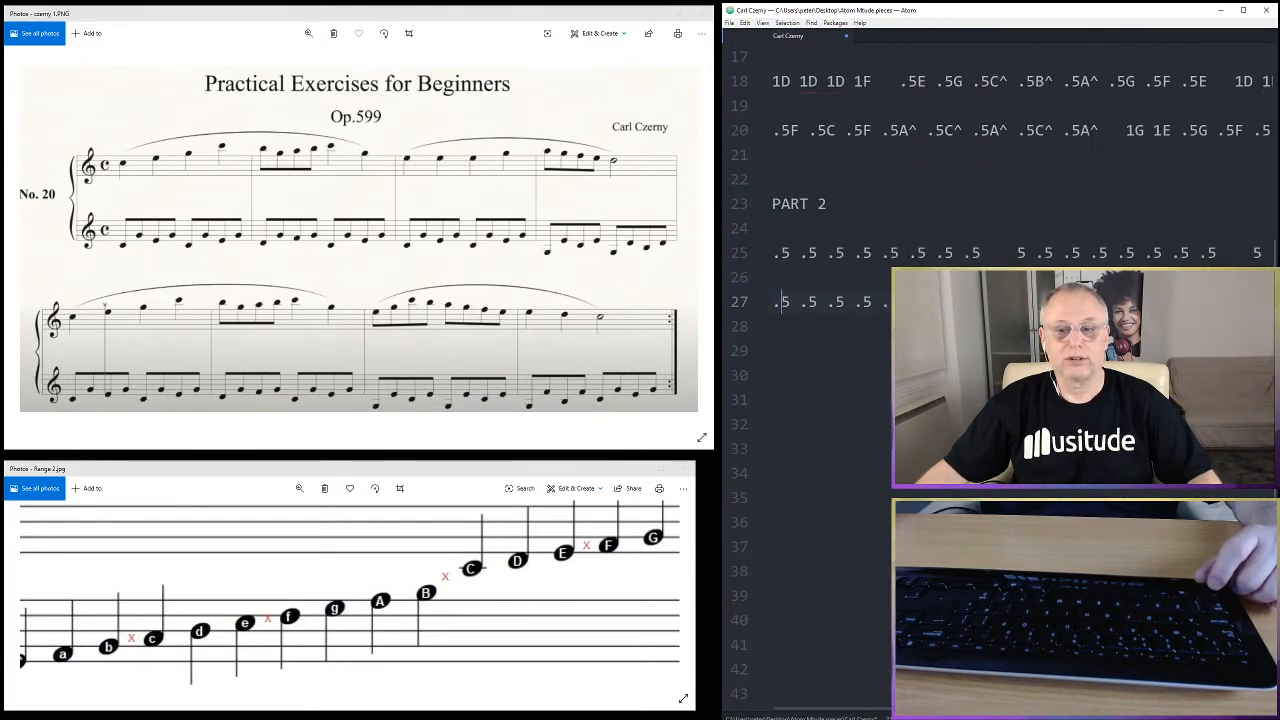
Add the note letters C and G to the first two .5 durations on line 25
click(791, 253)
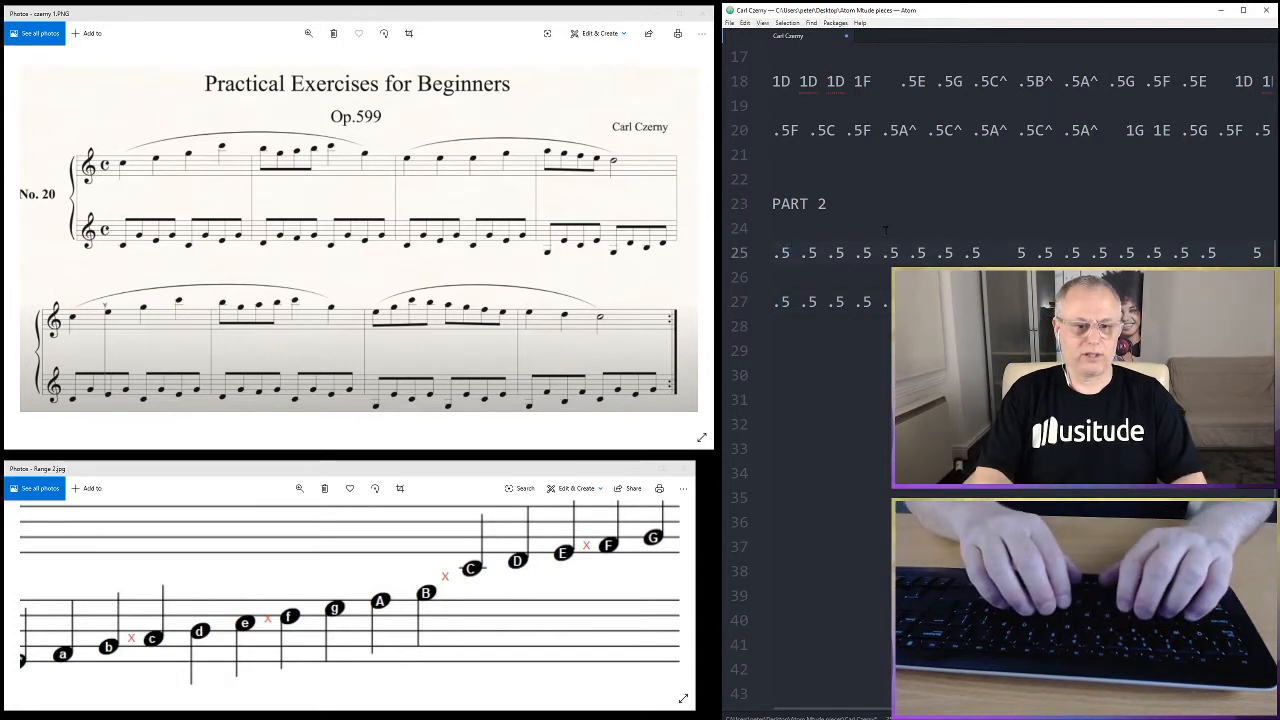
text(C)
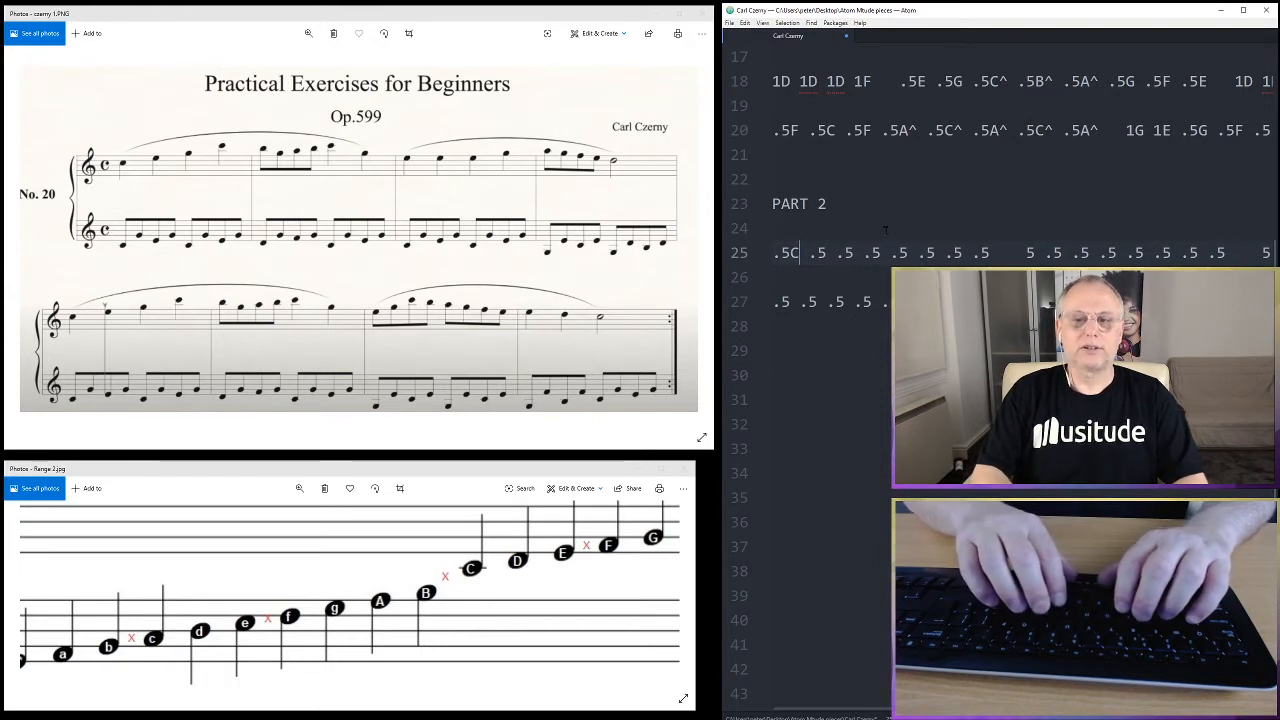
key(Right)
key(Right)
key(Right)
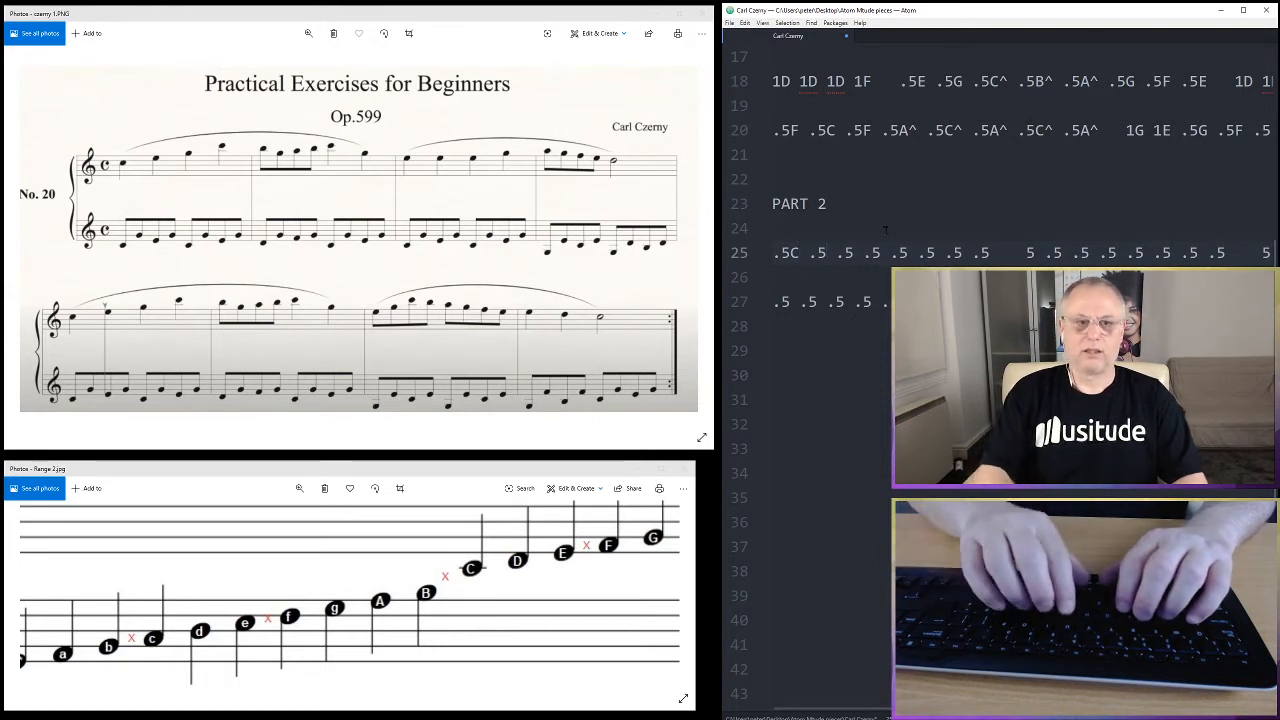
text(G)
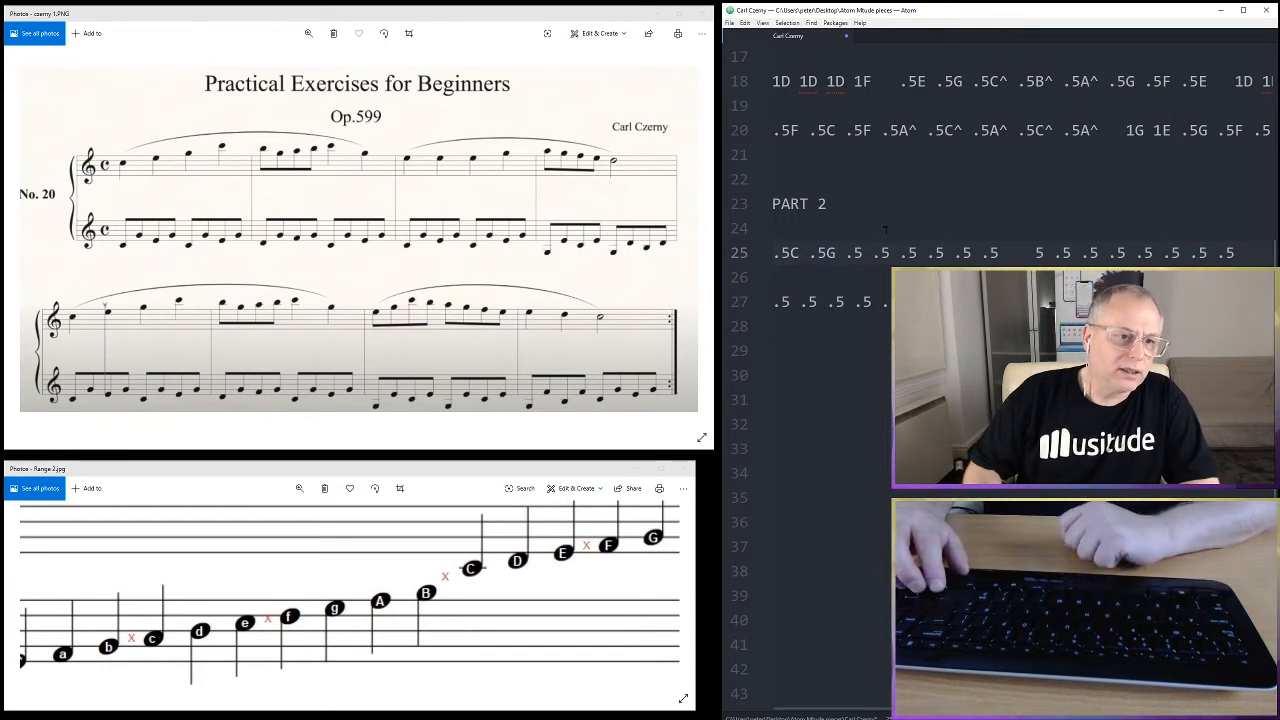
Add E and G to the third and fourth durations on line 25, with each letter after its value
key(Right)
key(Right)
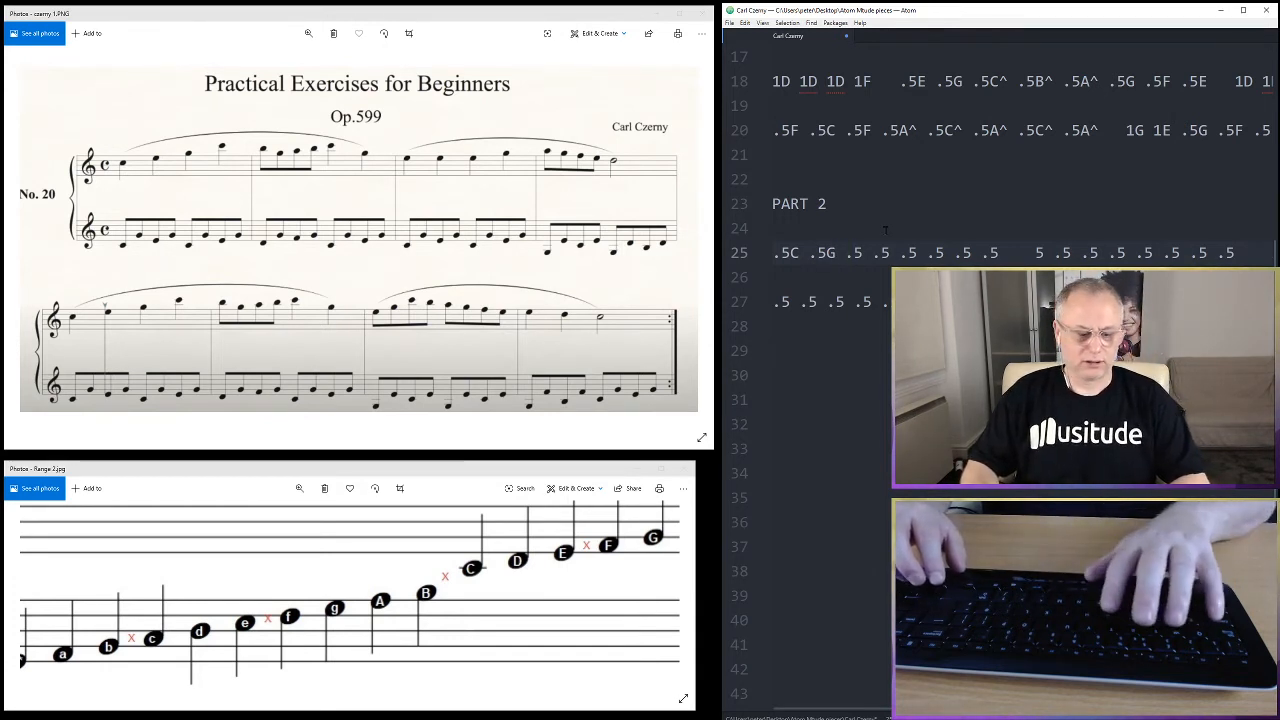
text(E)
key(Right)
key(Right)
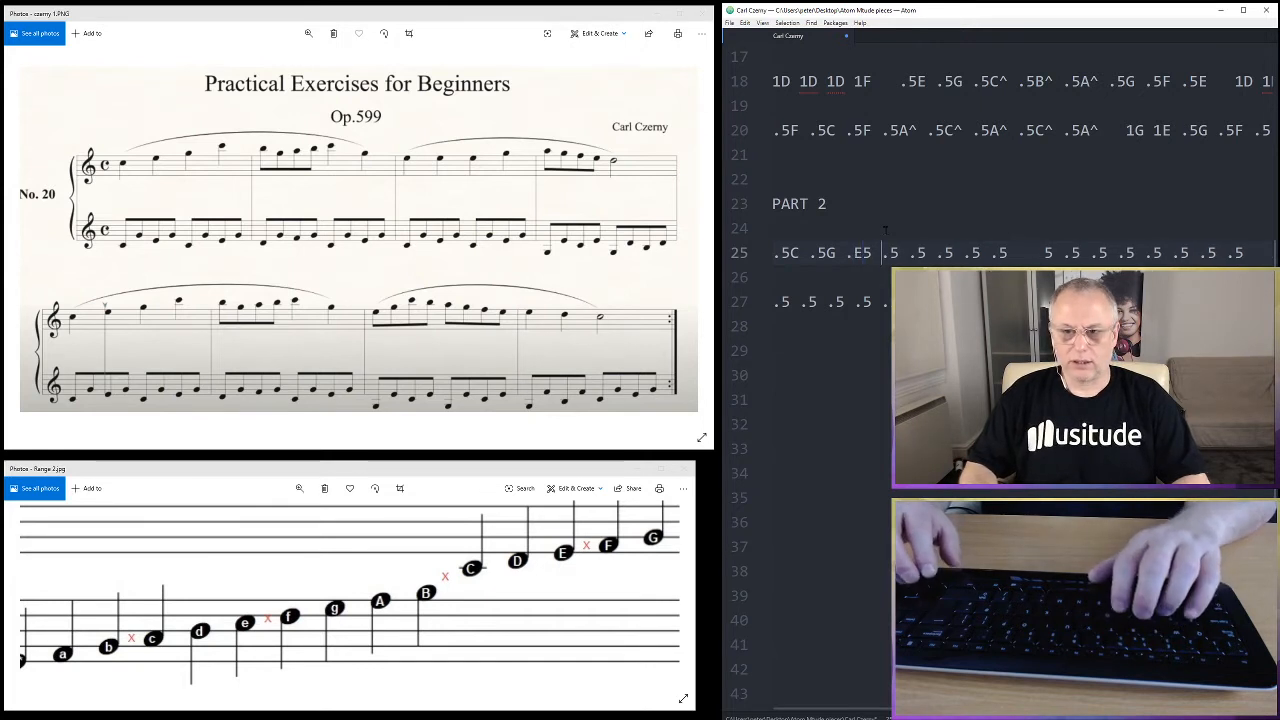
key(Right)
key(Right)
text(G)
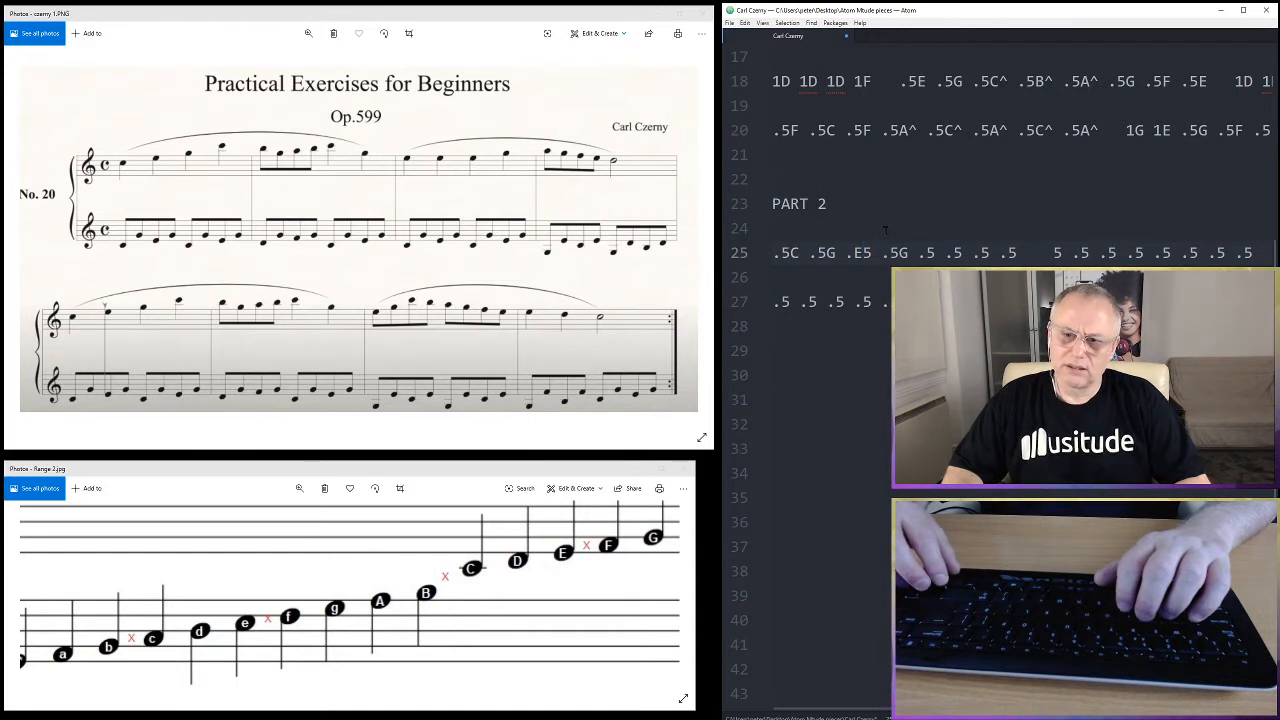
key(BackSpace)
key(Right)
text(E)
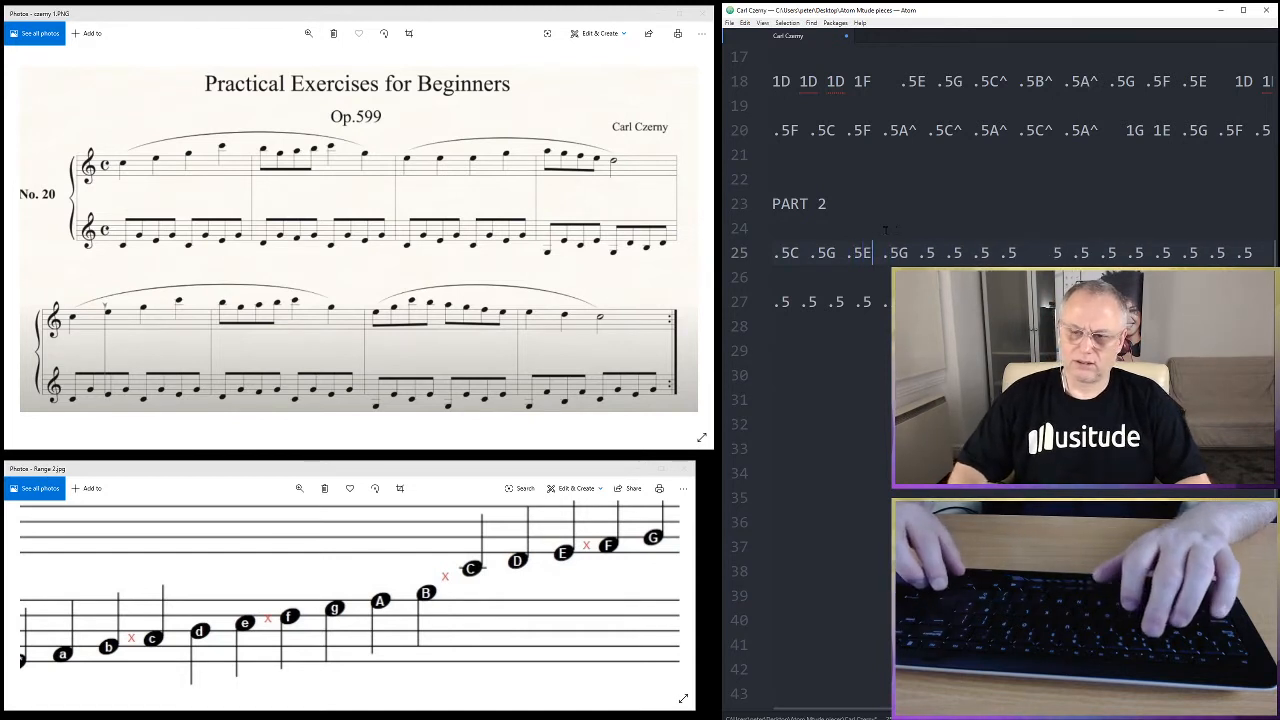
Add the note letters C and G to the fifth and sixth durations on line 25
key(Right)
key(Right)
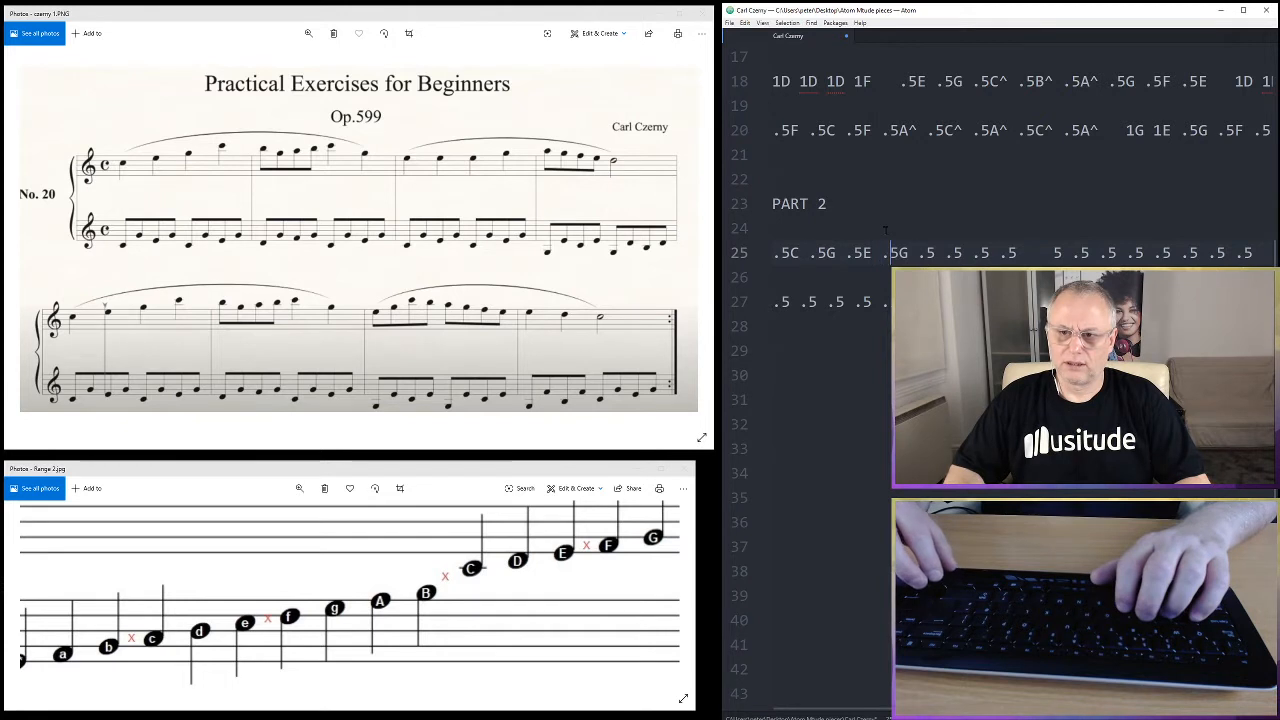
key(Right)
key(Right)
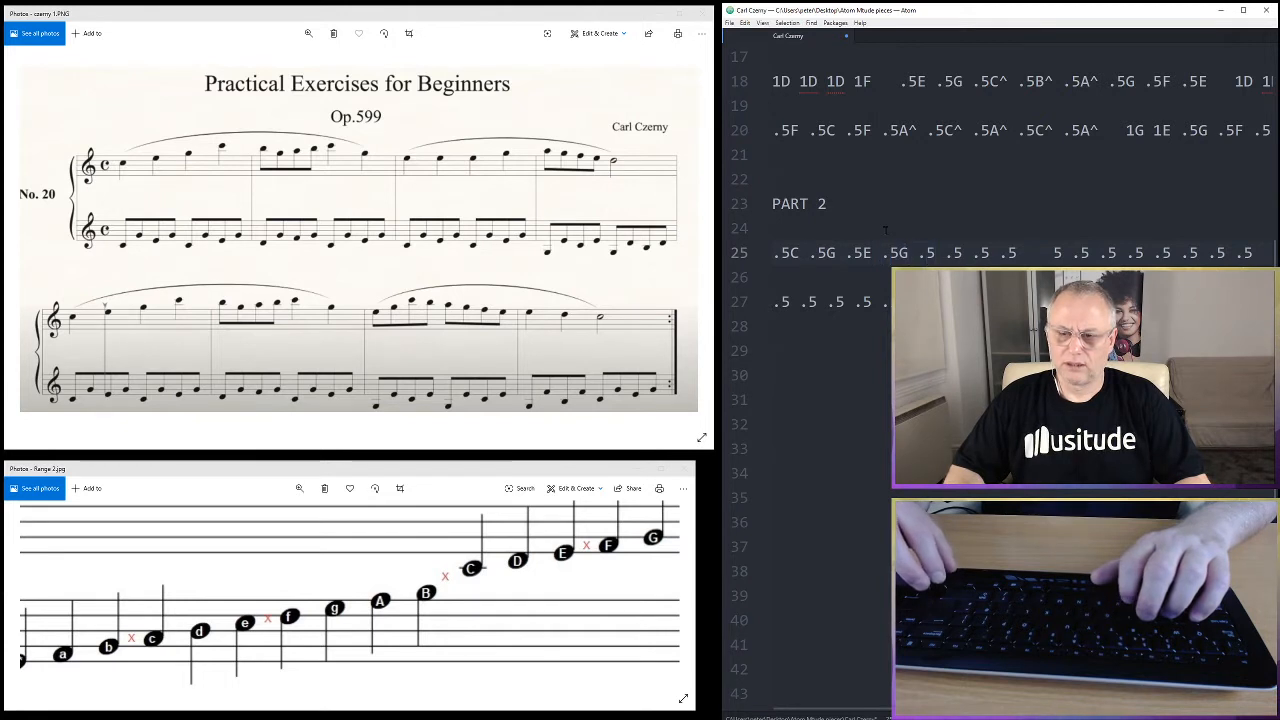
text(C)
key(Right)
key(Right)
key(Right)
text(G)
Finish the first group on line 25 with E and G on its seventh and eighth durations
key(Right)
key(Right)
key(Right)
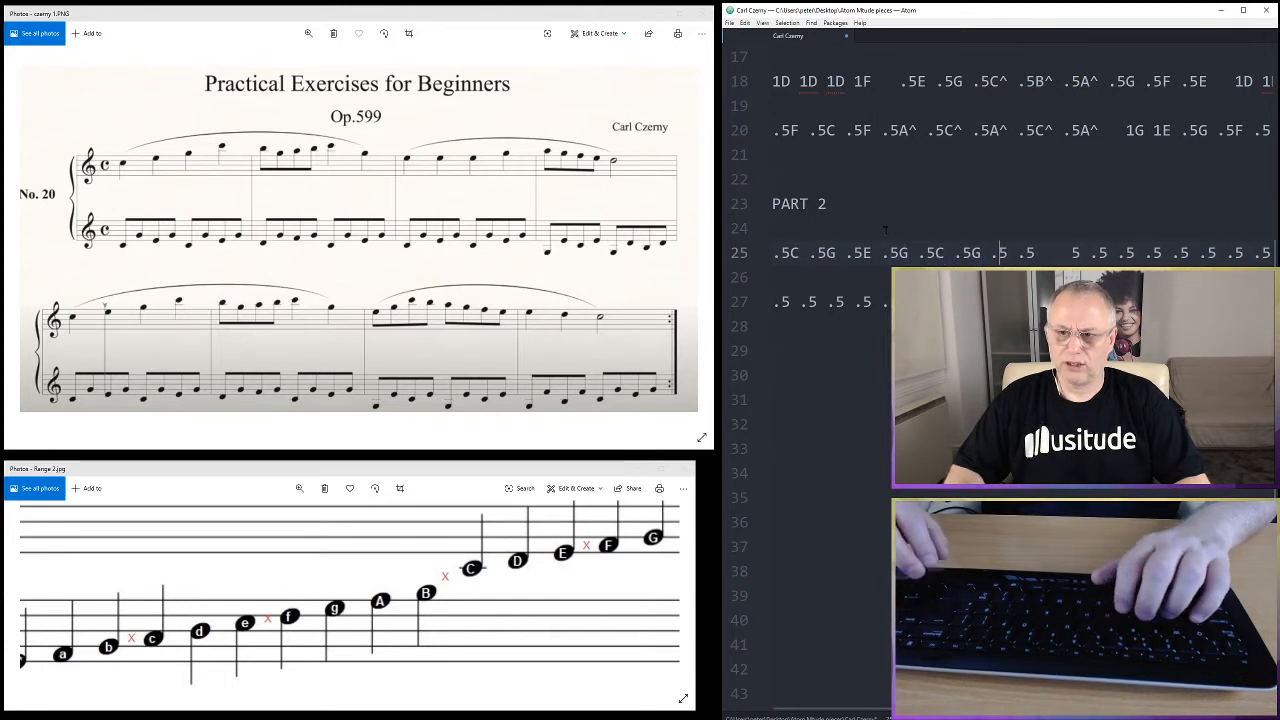
text(E)
key(Right)
key(Right)
key(Right)
text(G)
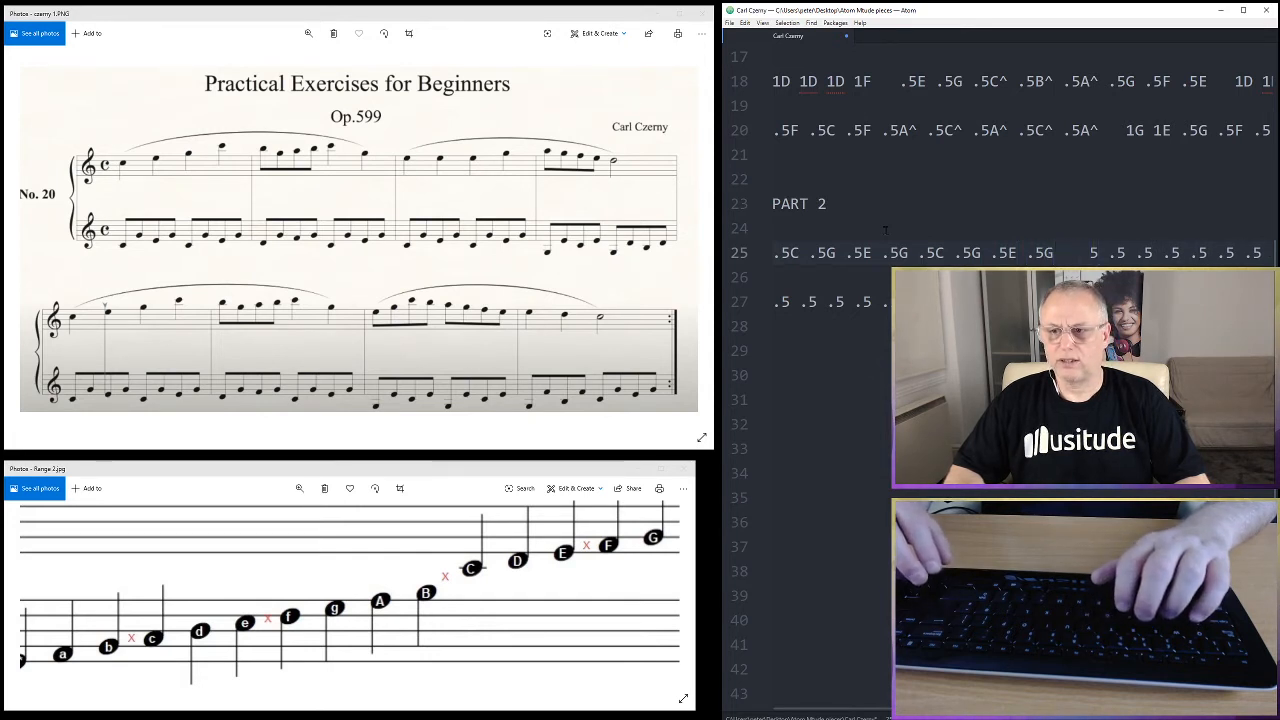
Restore the decimal point starting line 25's second group and add D and G to its first two durations
text(.)
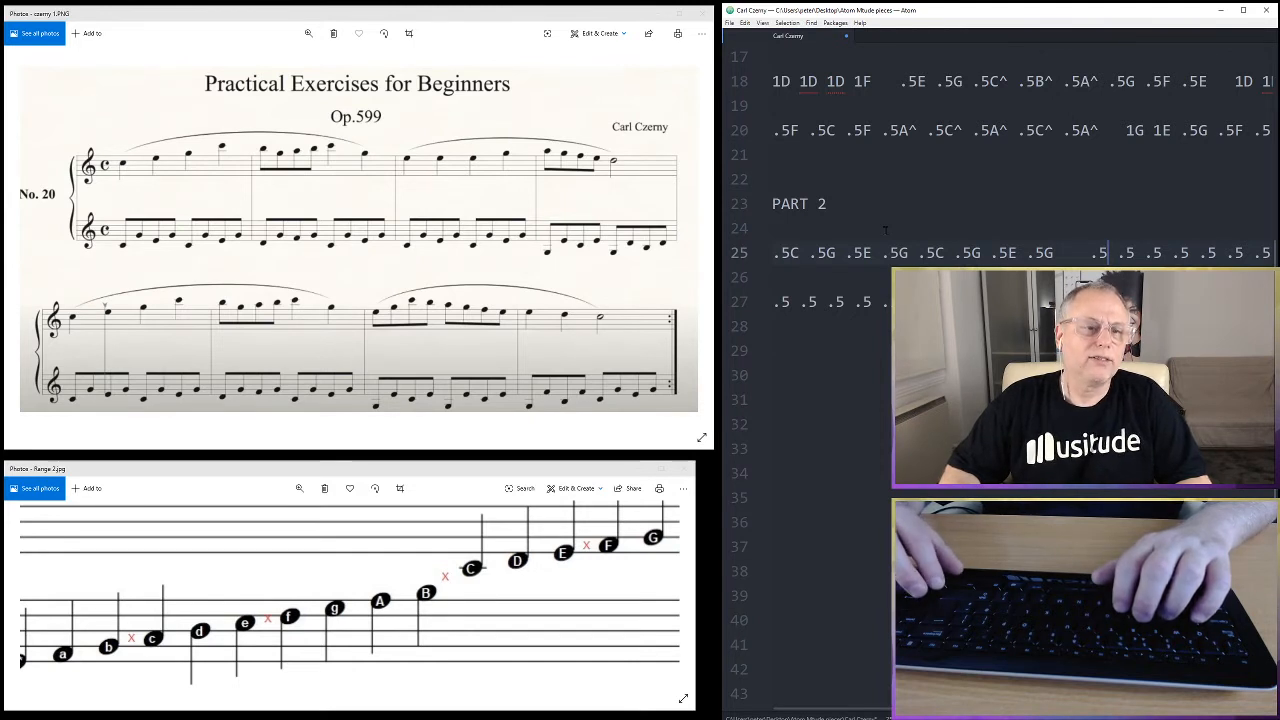
text(D)
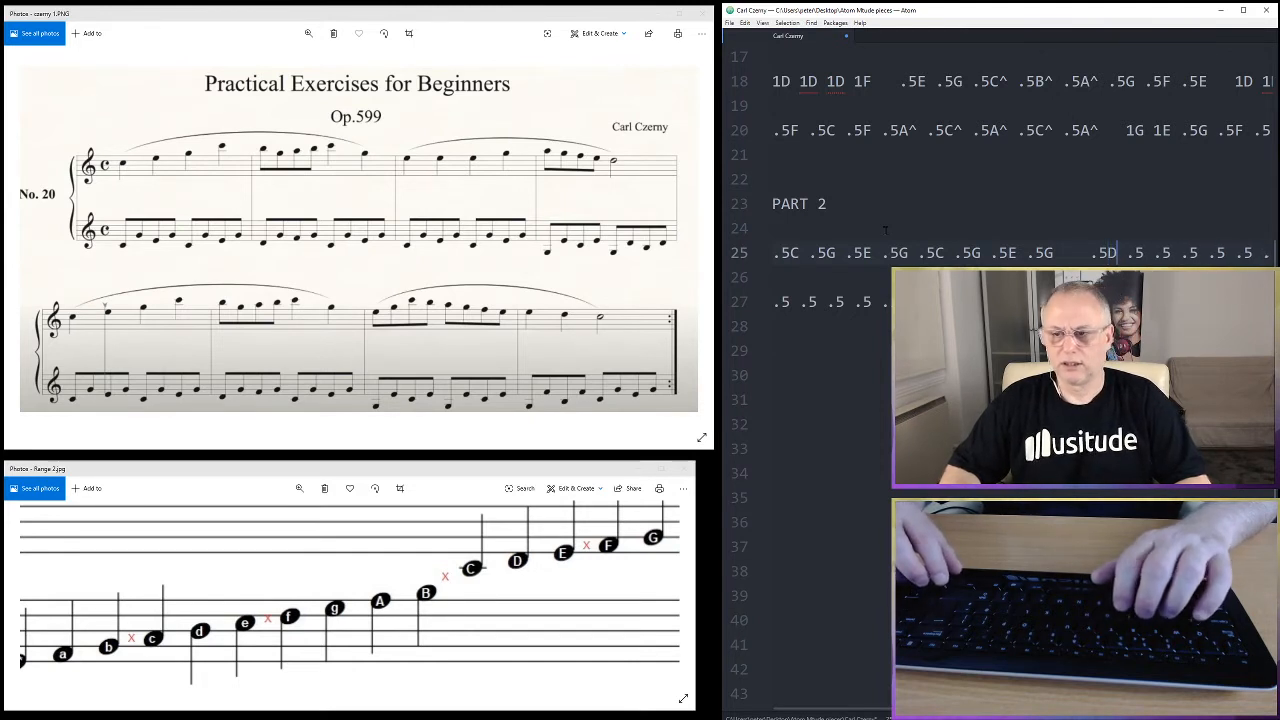
key(Right)
key(Right)
key(Right)
text(G)
Add F and G to the third and fourth durations of line 25's second group
key(Right)
key(Right)
key(Right)
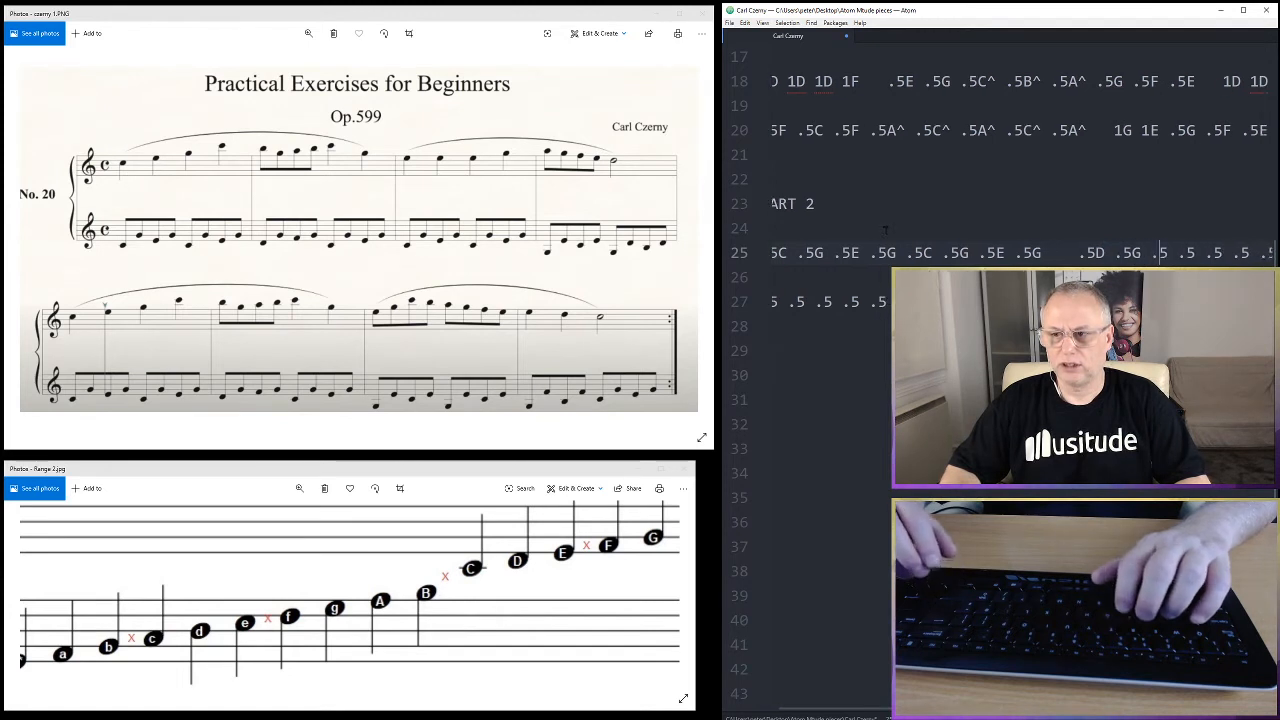
text(F)
key(Right)
key(Right)
key(Right)
text(G)
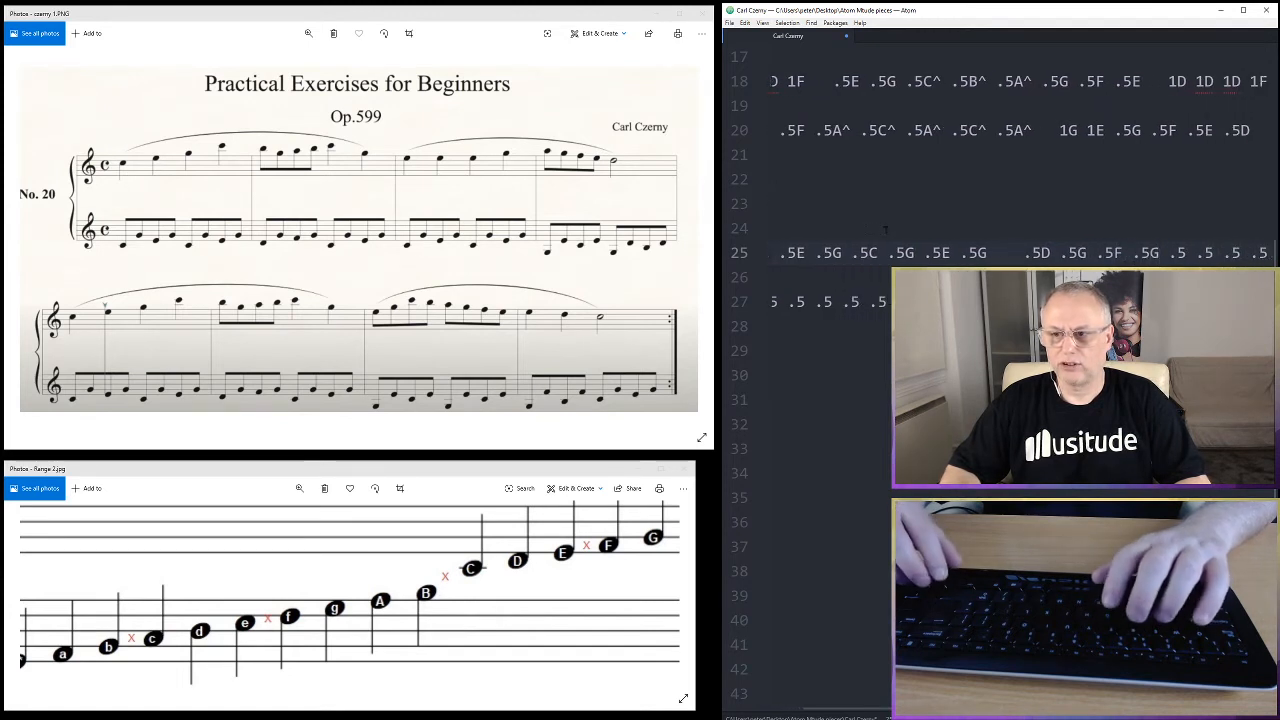
key(Right)
key(Right)
key(Right)
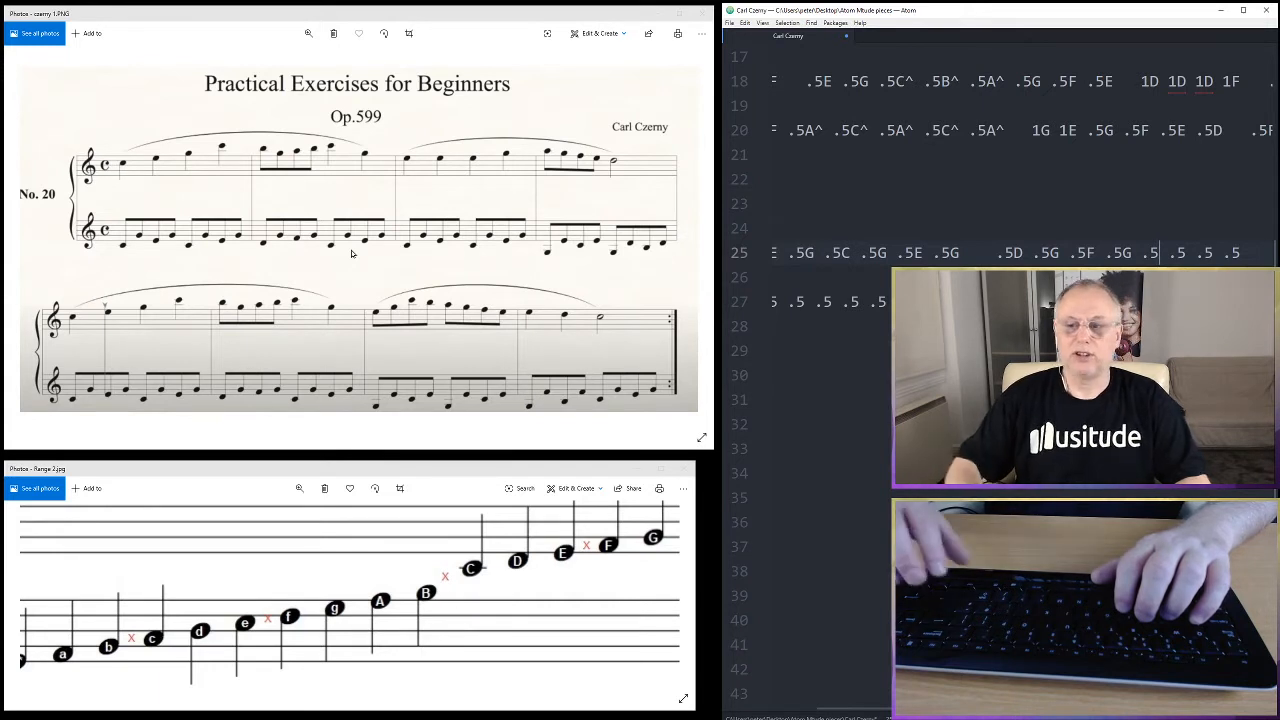
Add the note letters C and G to the fifth and sixth durations of line 25's second group
text(C)
key(Right)
key(Right)
key(Right)
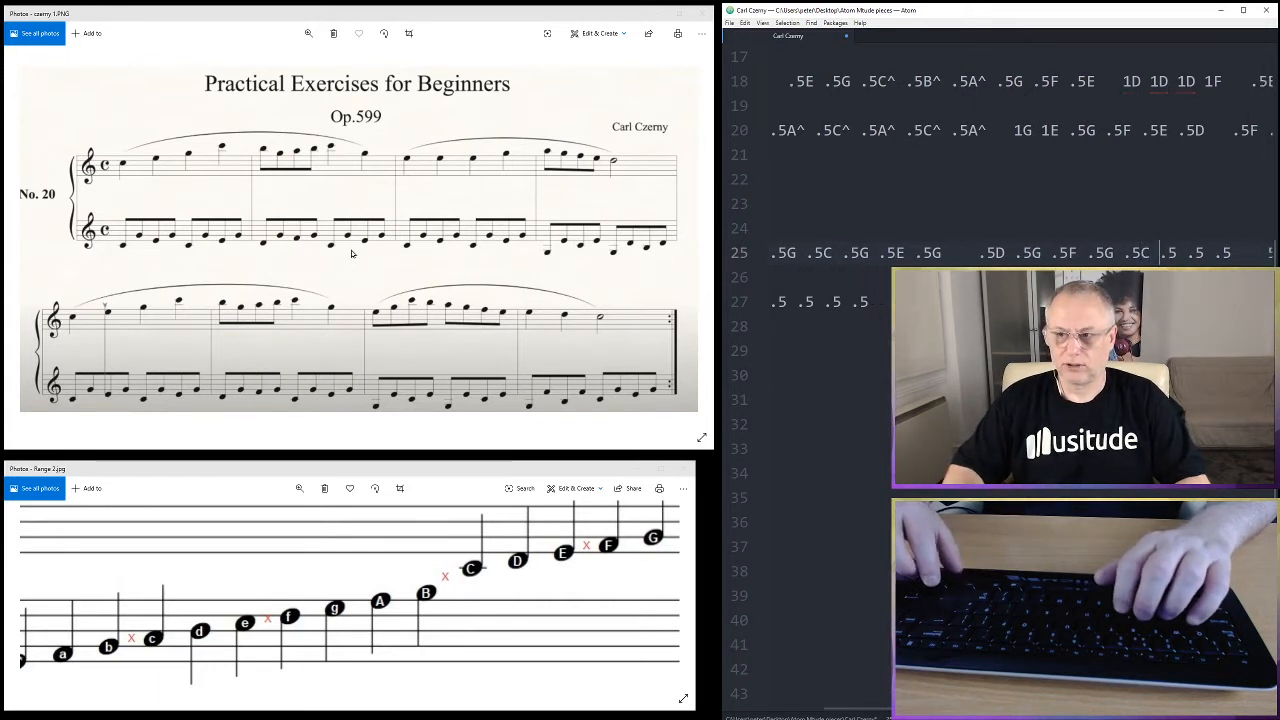
text(G)
Finish line 25's second group with E and G on its seventh and eighth durations
key(Right)
key(Right)
key(Right)
text(E)
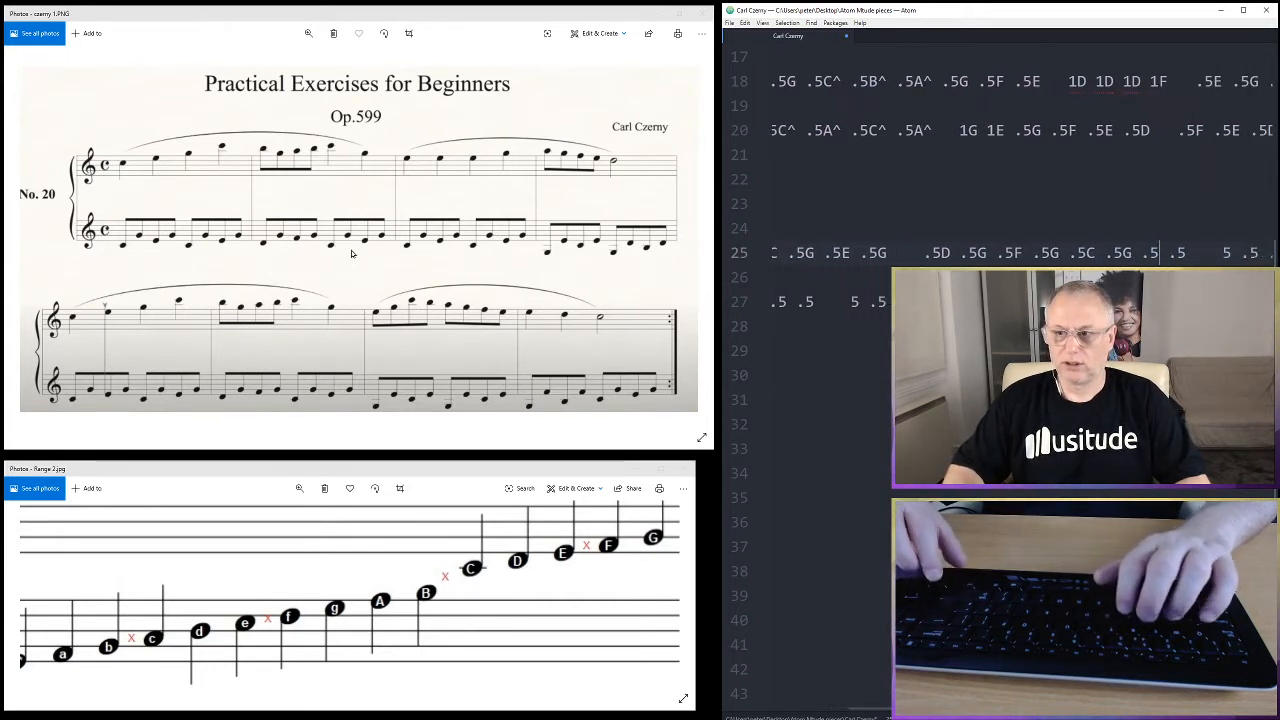
key(Right)
key(Right)
key(Right)
text(G)
Restore the decimal point starting line 25's third group and add C and G to its first two durations
key(Right)
key(Right)
key(Right)
key(Right)
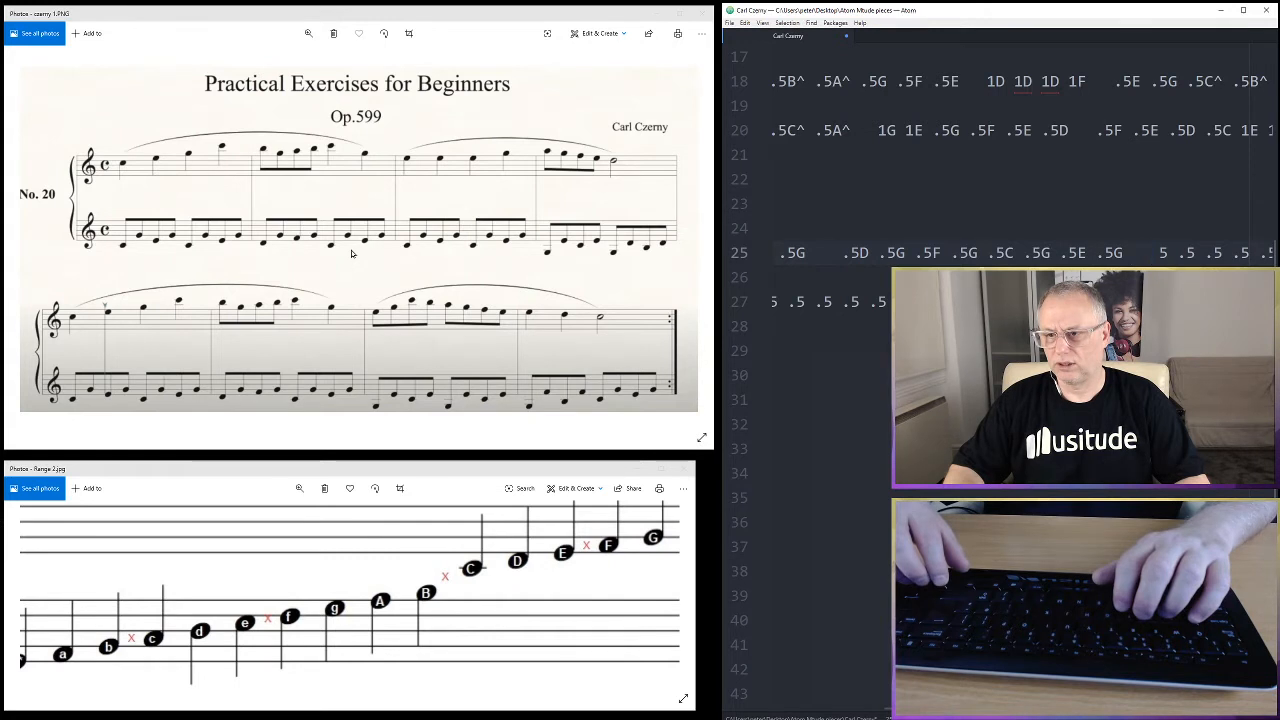
key(BackSpace)
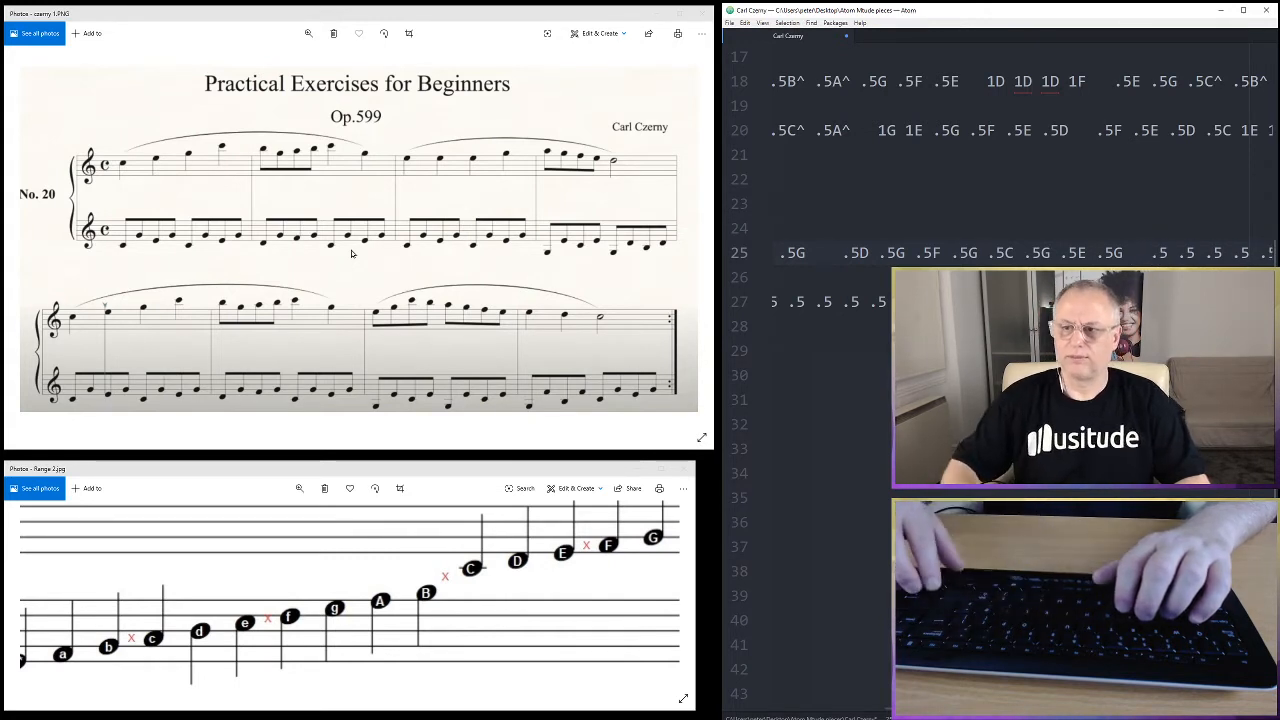
text(.)
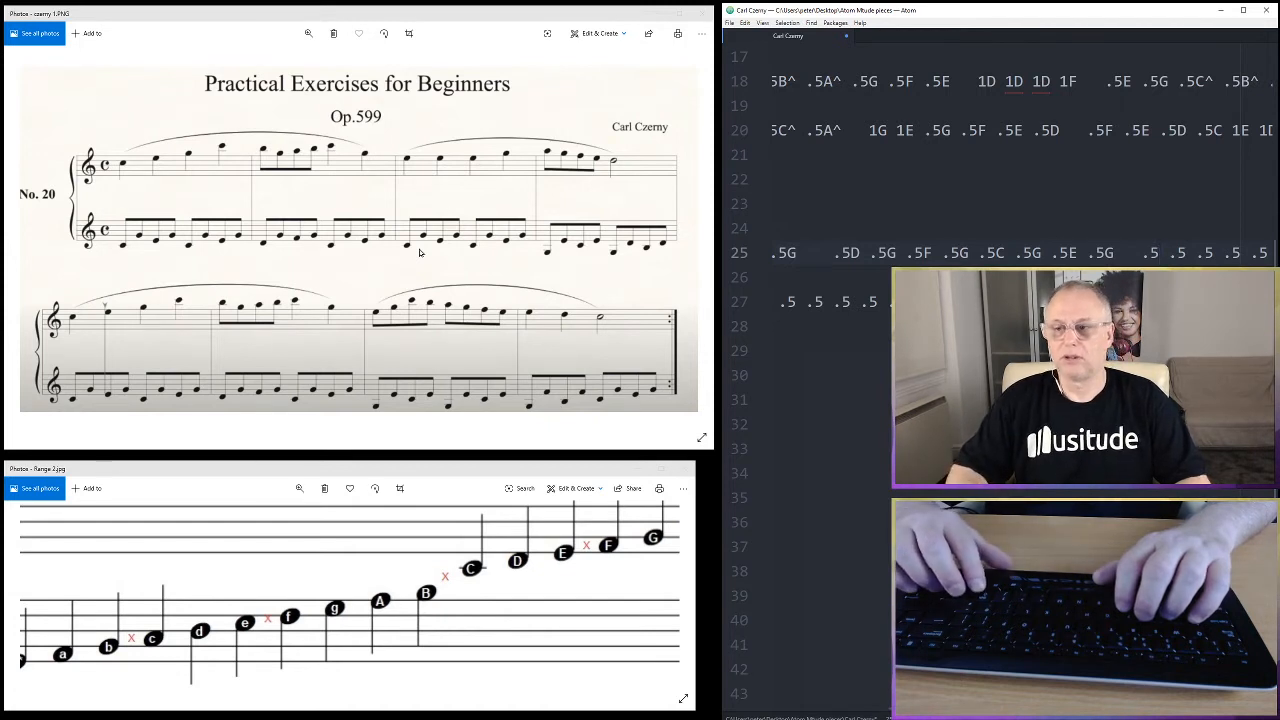
text(C)
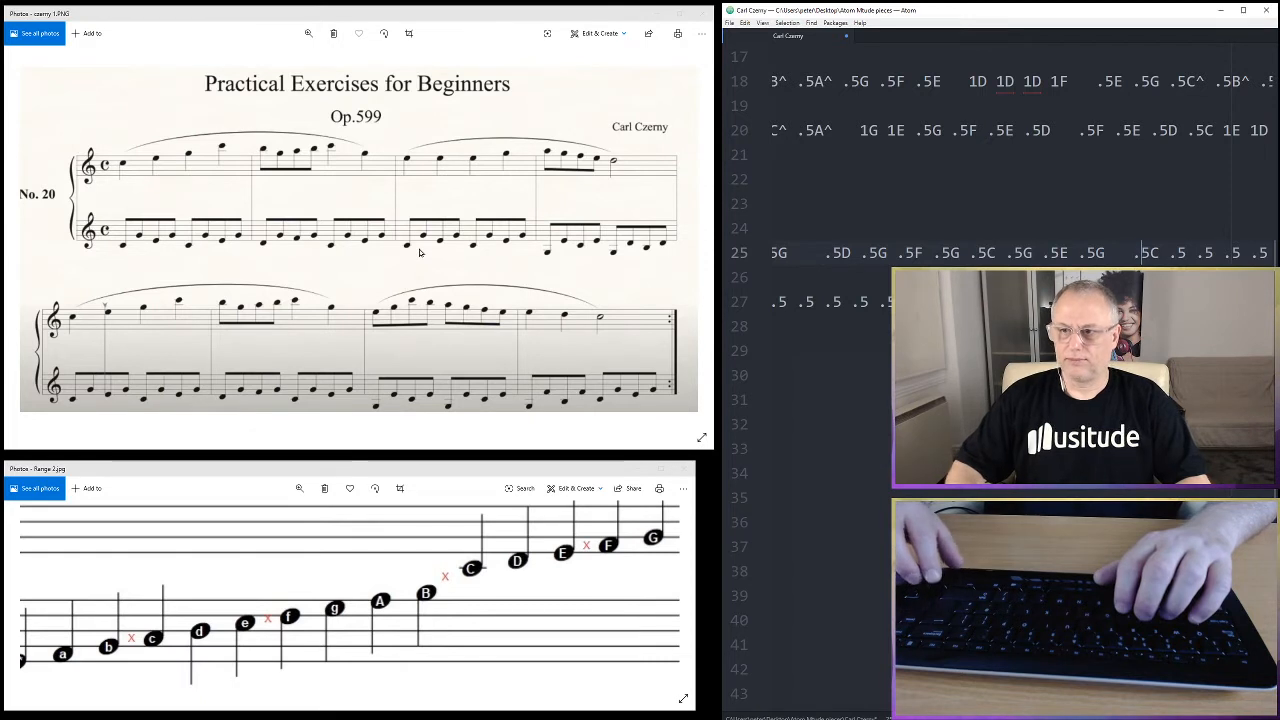
key(Right)
key(Right)
key(Right)
key(Right)
key(Right)
key(Right)
key(Right)
key(Right)
text(G)
Add E and G to the third and fourth durations of line 25's third group
key(Right)
key(Right)
key(Right)
text(E)
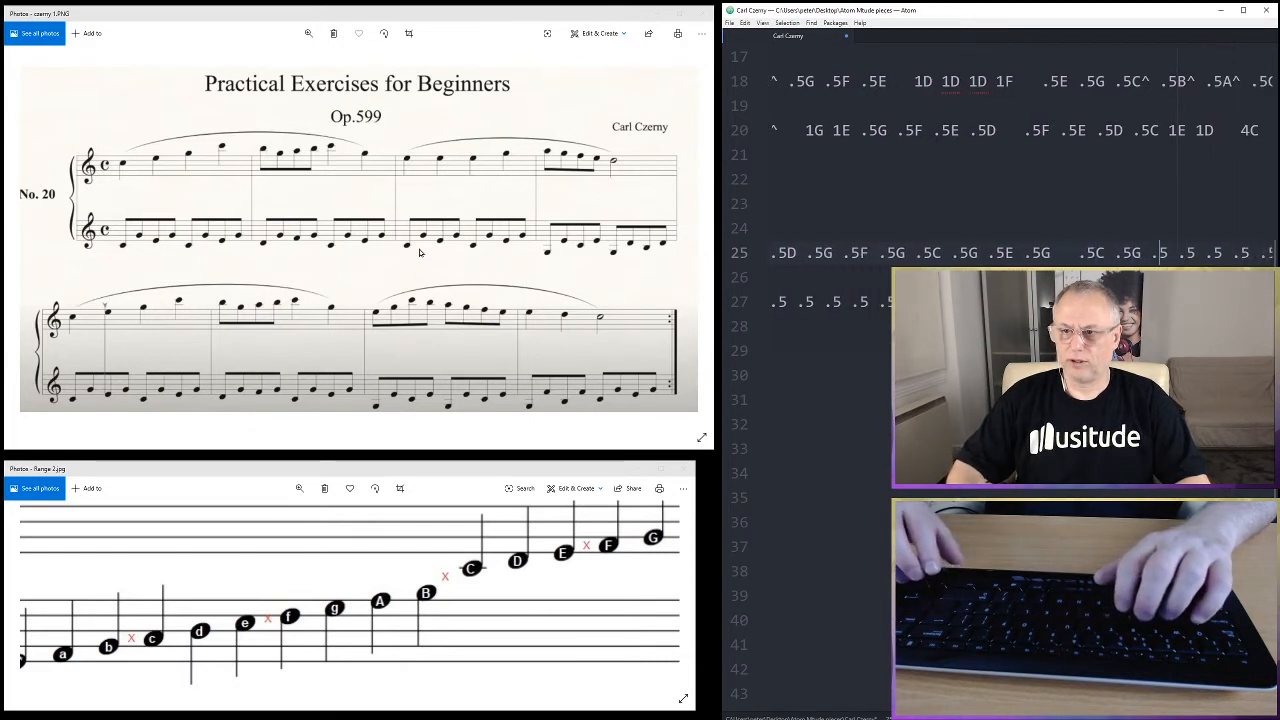
key(Right)
key(Right)
key(Right)
text(G)
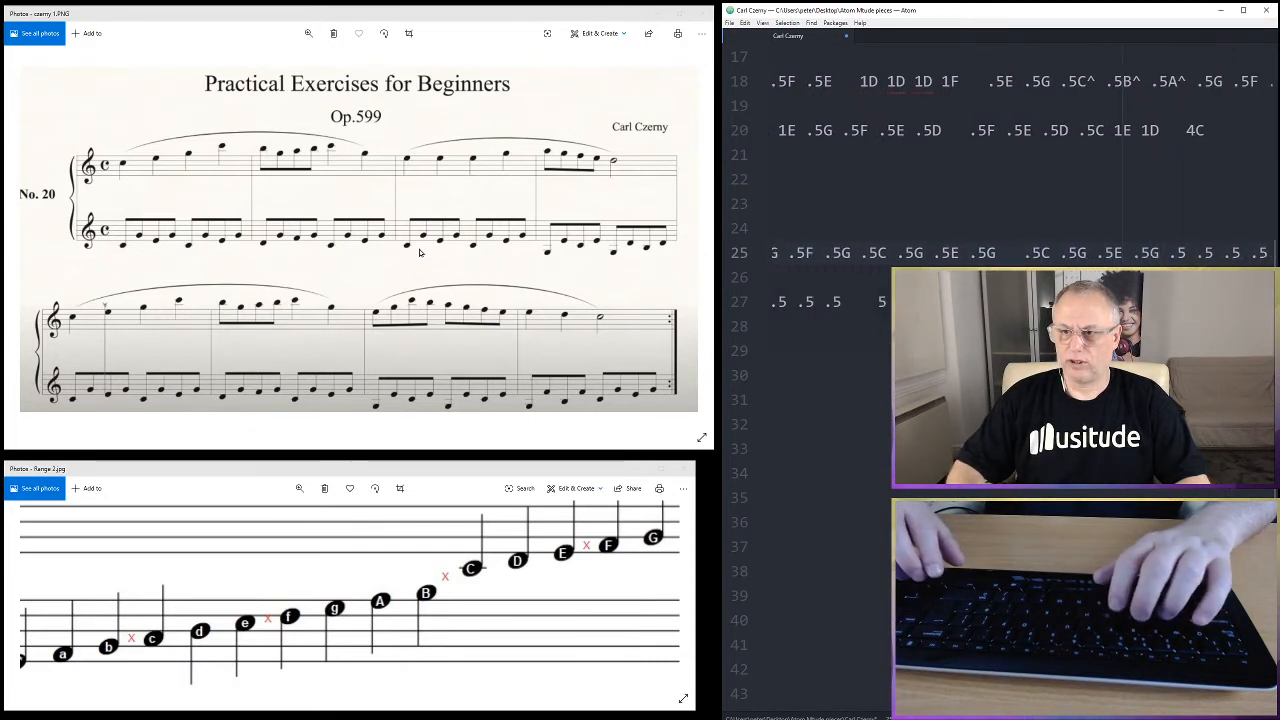
Add C and G to the fifth and sixth durations of line 25's third group
key(Right)
key(Right)
key(Right)
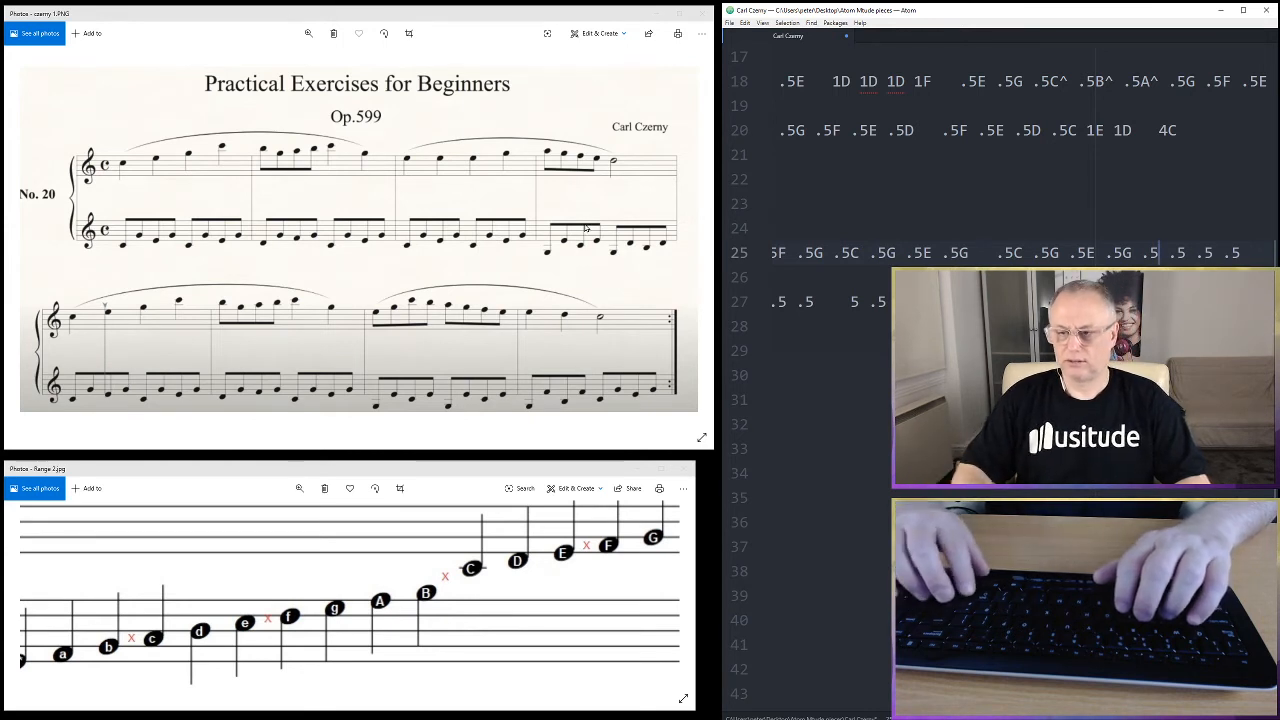
text(C)
key(Right)
key(Right)
key(Right)
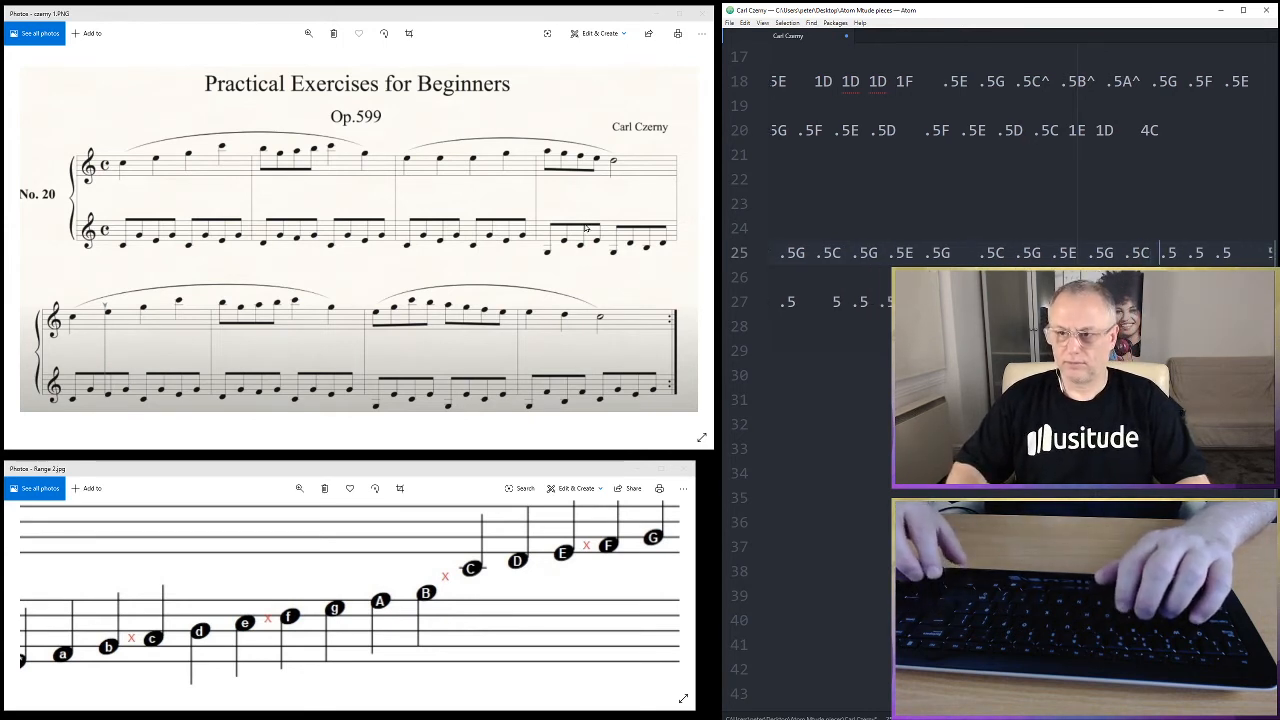
text(G)
Finish line 25's third group with E and G on its seventh and eighth durations
key(Right)
key(Right)
key(Right)
text(E)
key(Right)
key(Right)
key(Right)
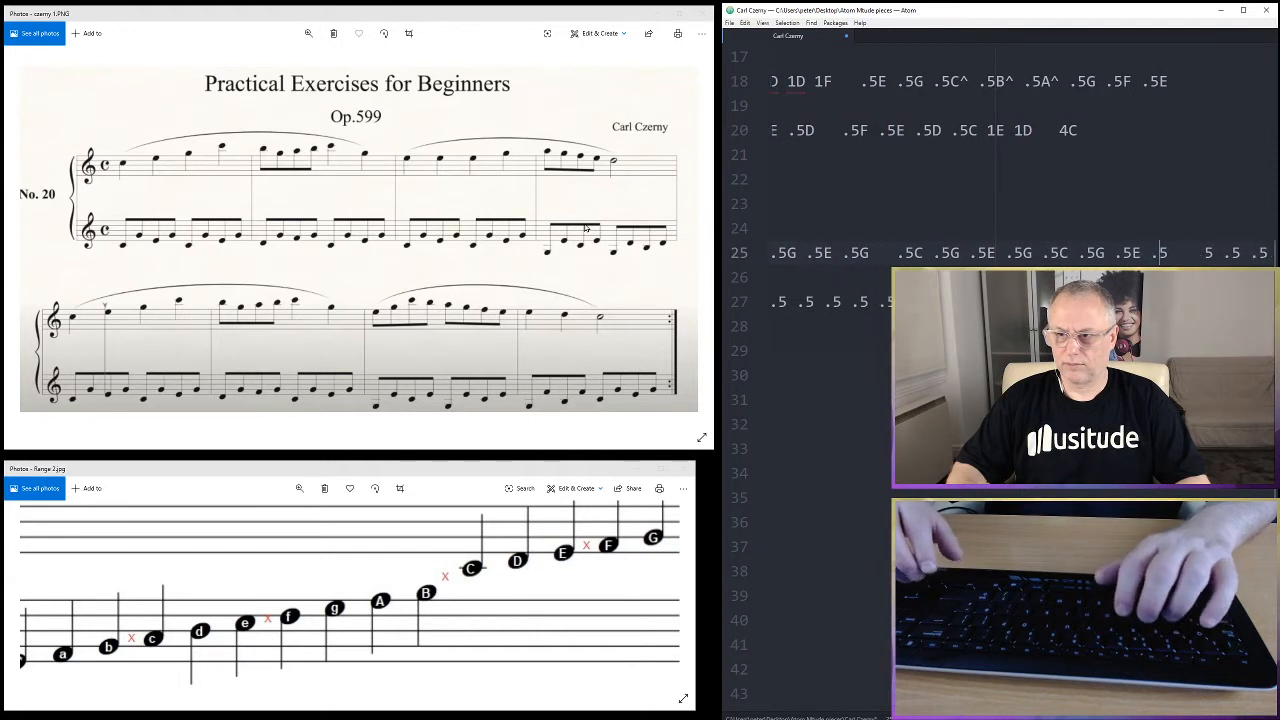
text(G)
Restore the decimal point starting line 25's fourth group and add lowercase g and E to its first two durations
key(Right)
key(Right)
key(Right)
key(Right)
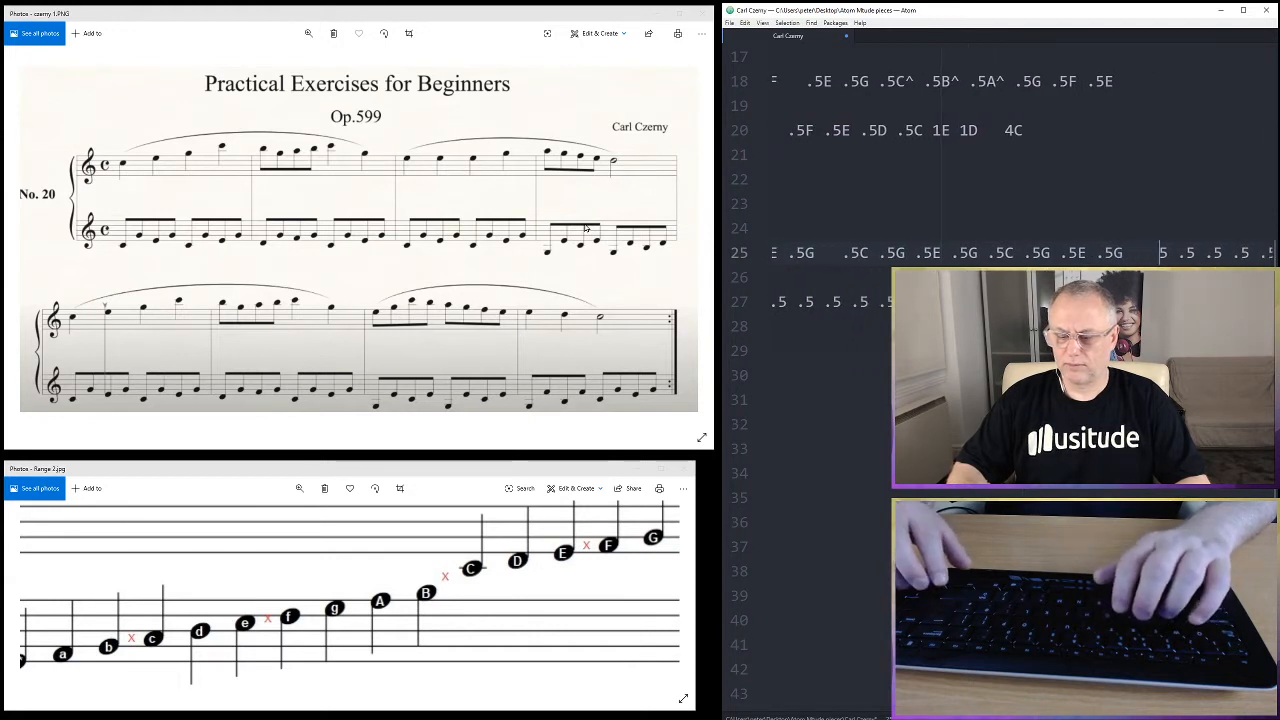
text(.)
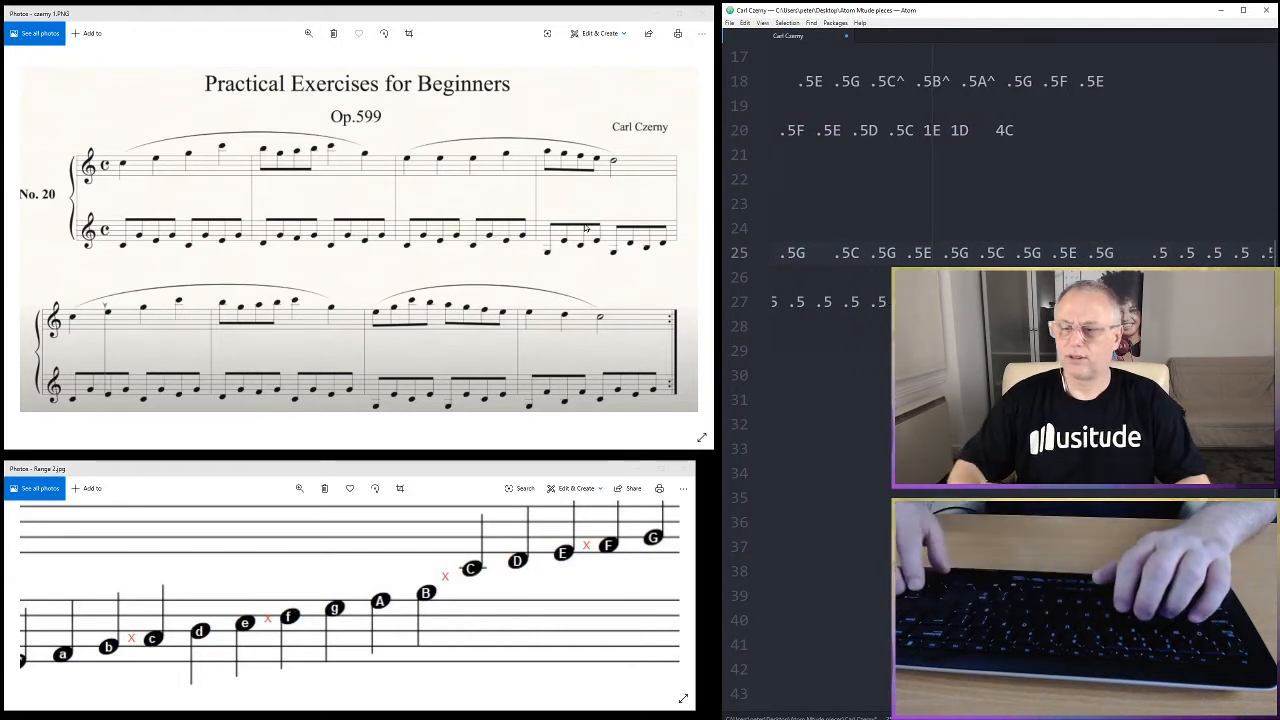
key(Right)
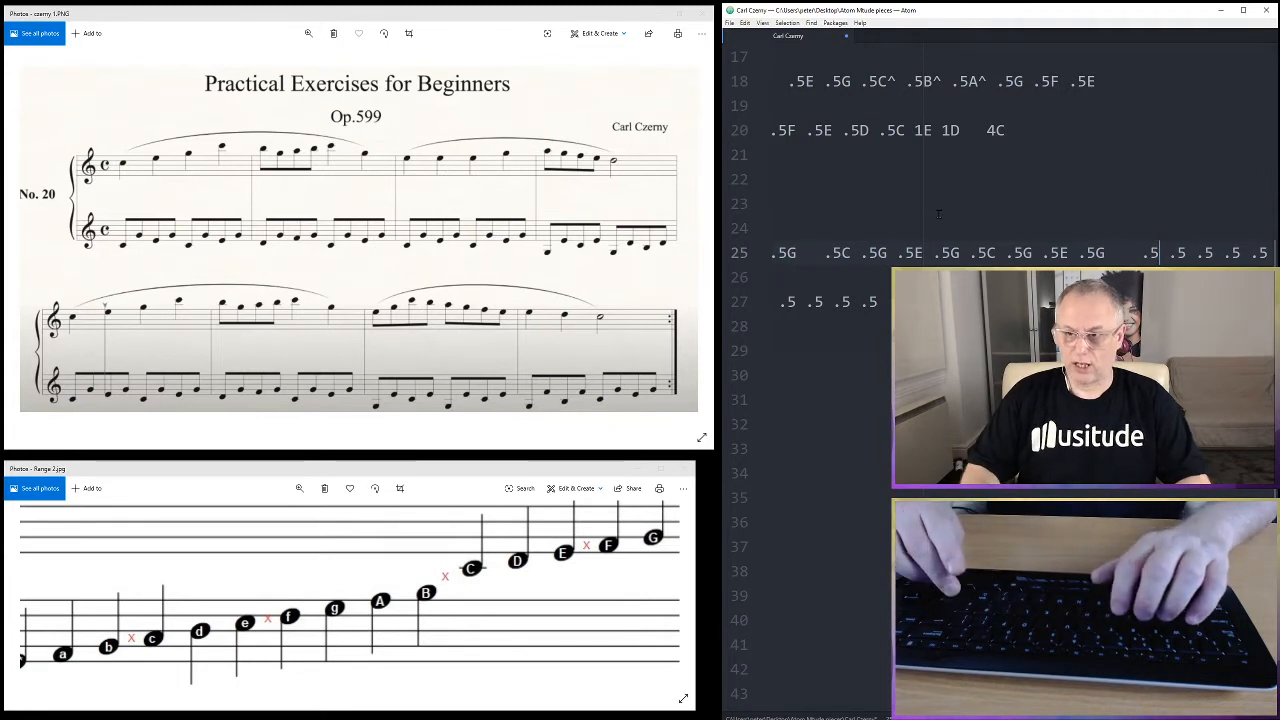
text(g)
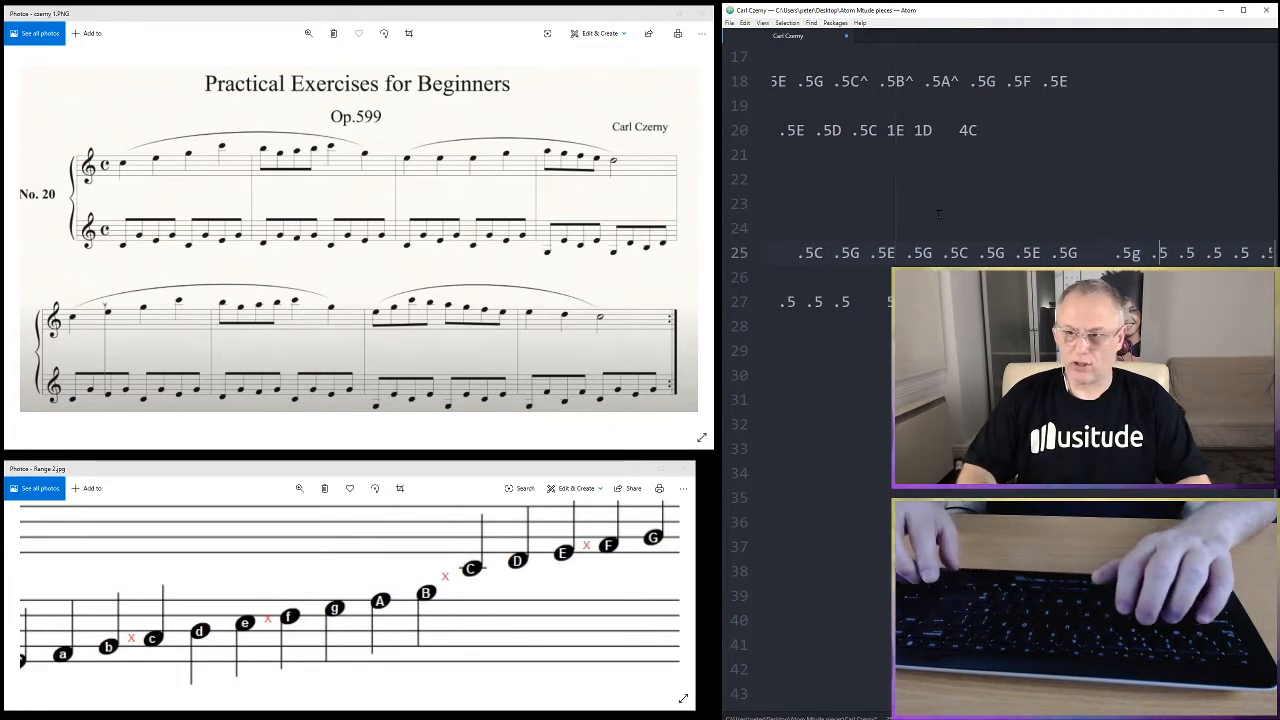
key(Right)
text(E)
Add C and E to the third and fourth durations of line 25's fourth group
key(Right)
key(Right)
key(Right)
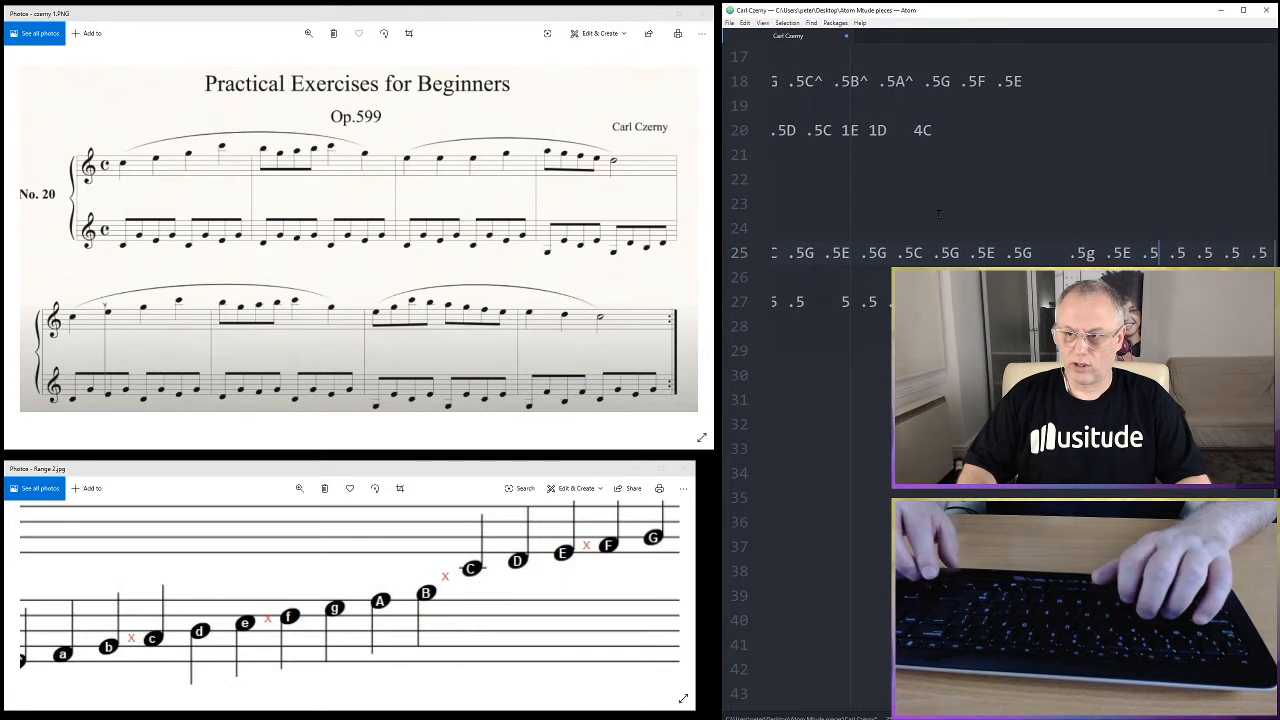
text(C)
key(Right)
key(Right)
key(Right)
text(E)
Add lowercase g and D to the fifth and sixth durations of line 25's fourth group
key(Right)
key(Right)
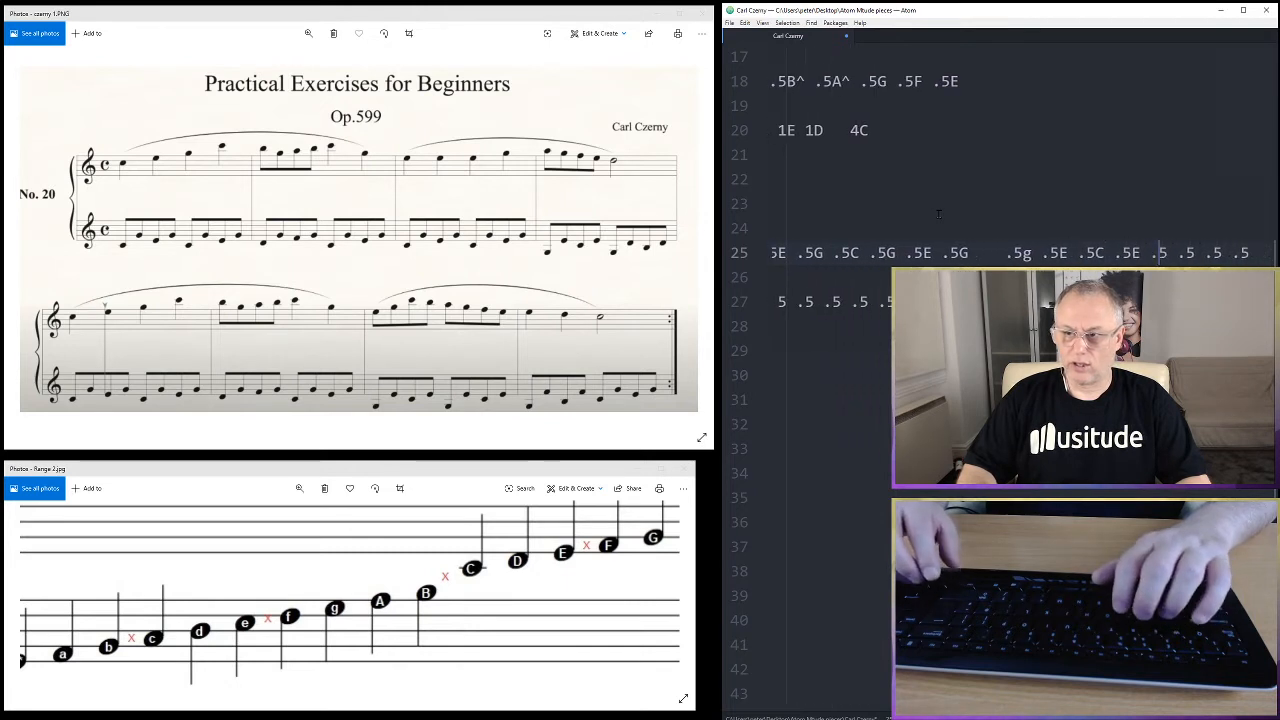
key(Right)
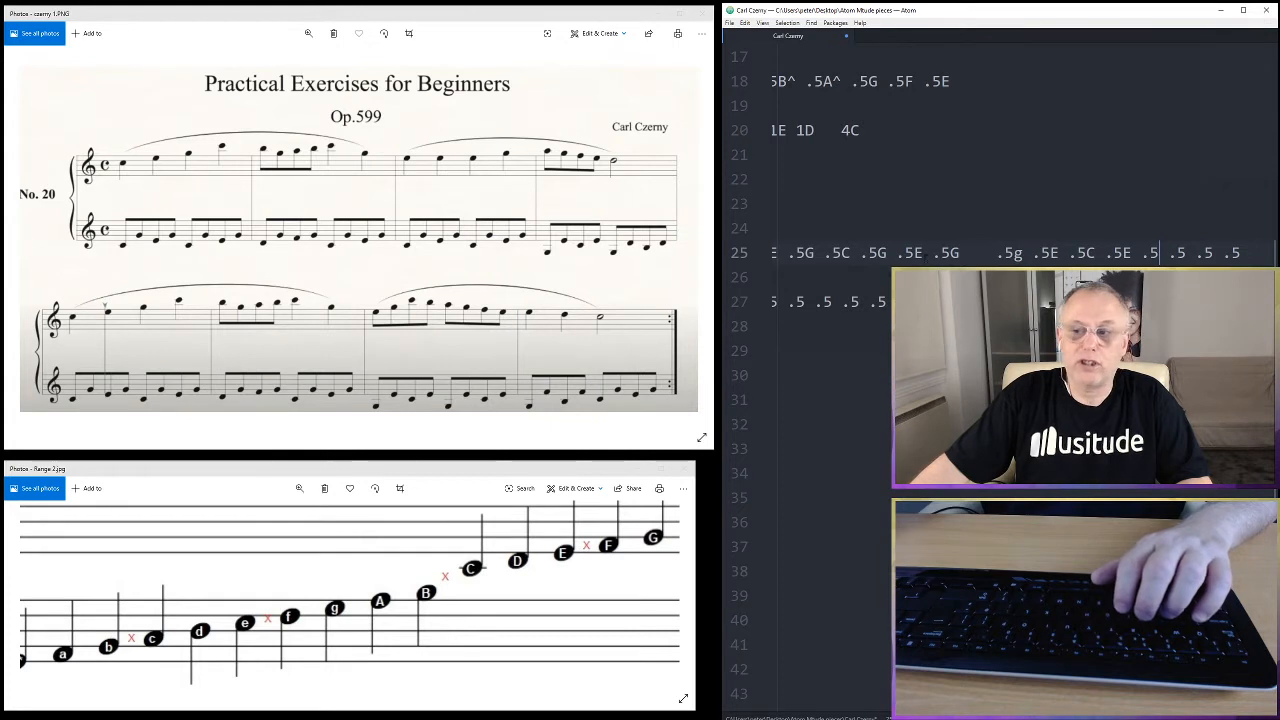
text(g)
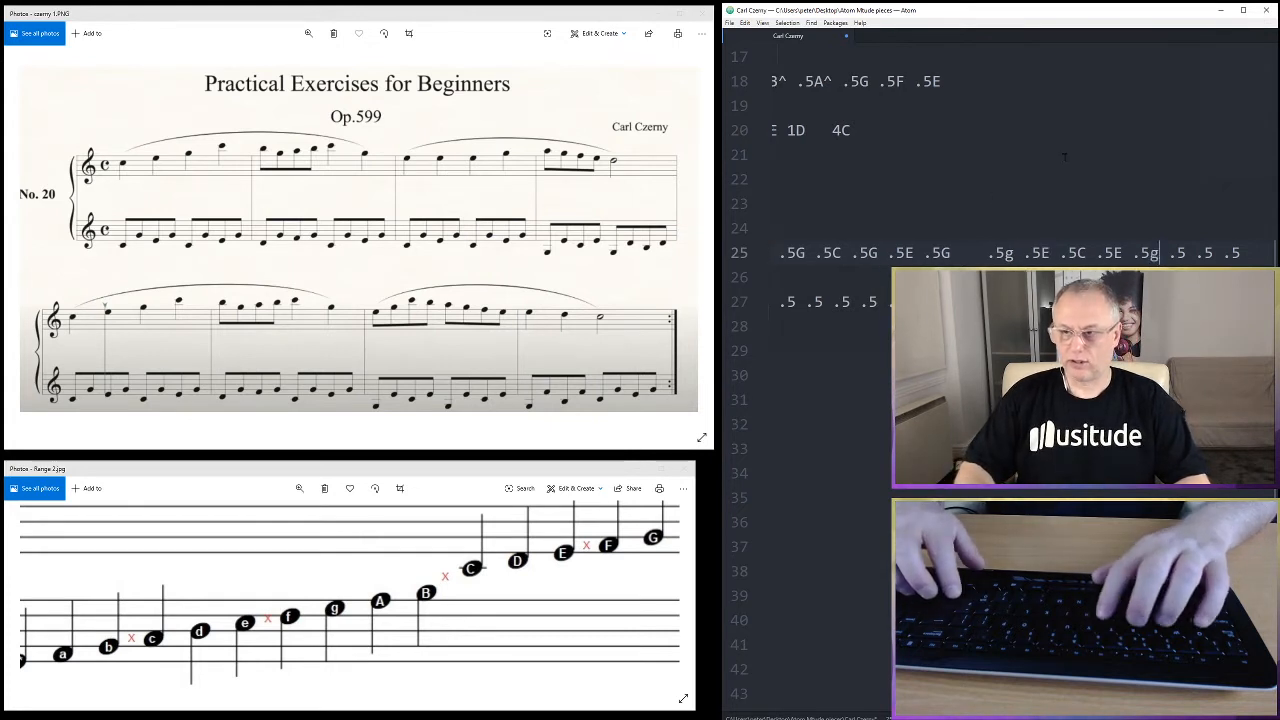
text(D)
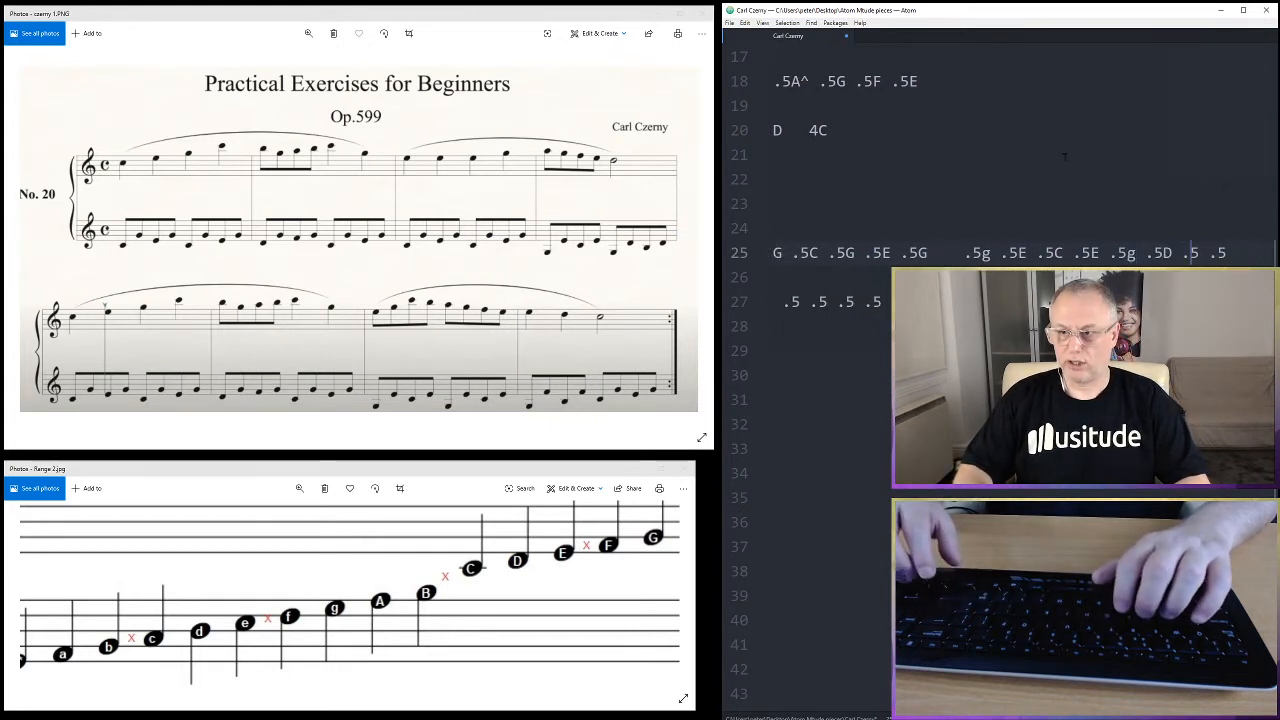
Finish line 25's fourth group with B and D on its seventh and eighth durations, correcting the mistyped note letter
text(N)
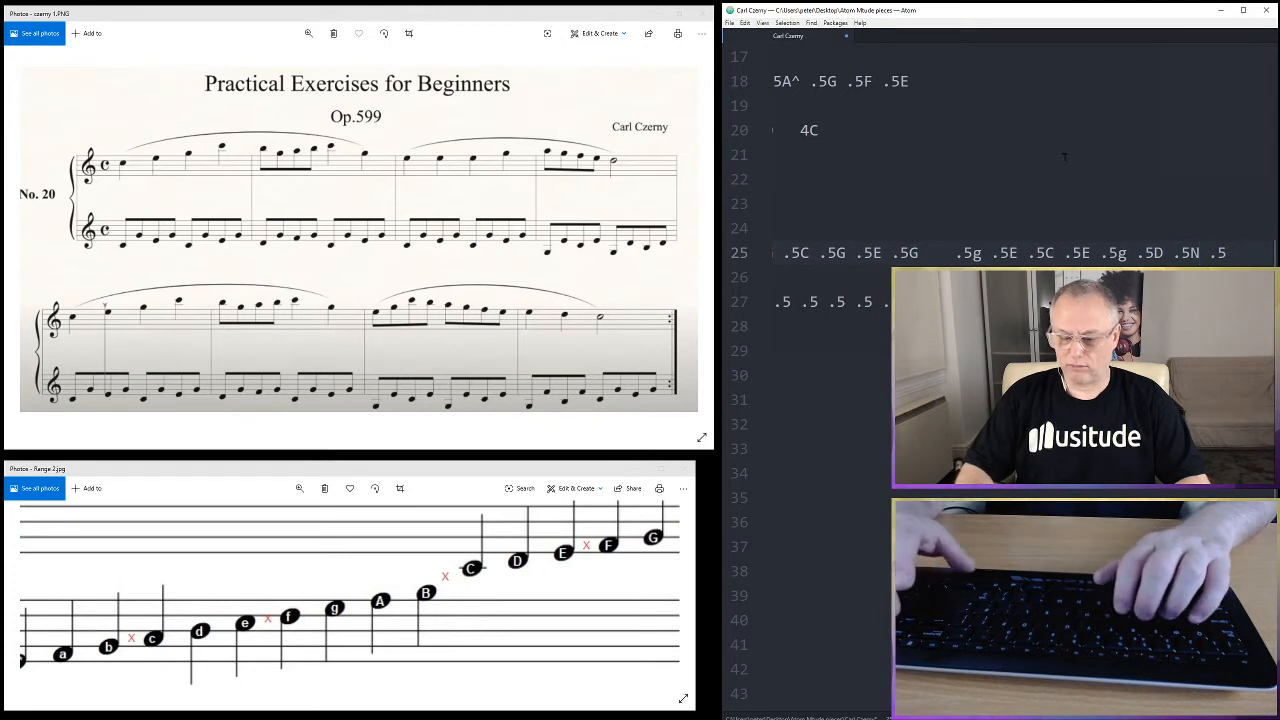
text(B)
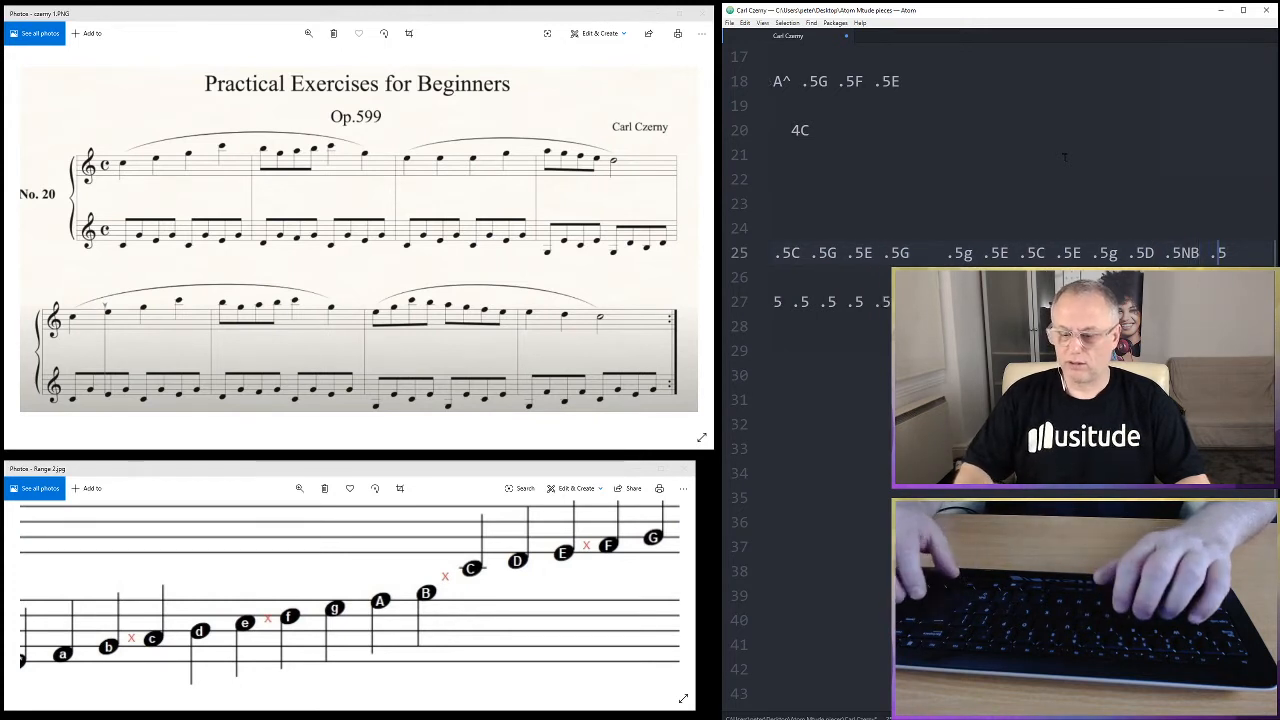
key(BackSpace)
key(BackSpace)
key(BackSpace)
key(BackSpace)
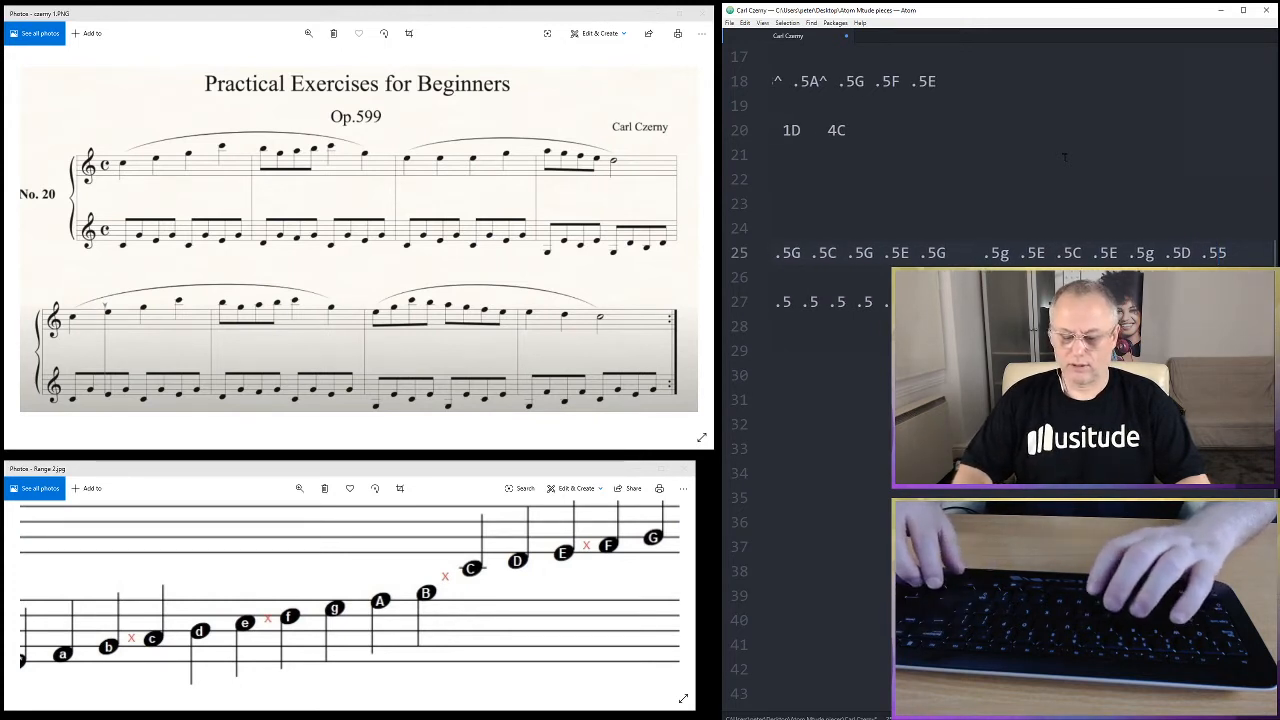
text(B)
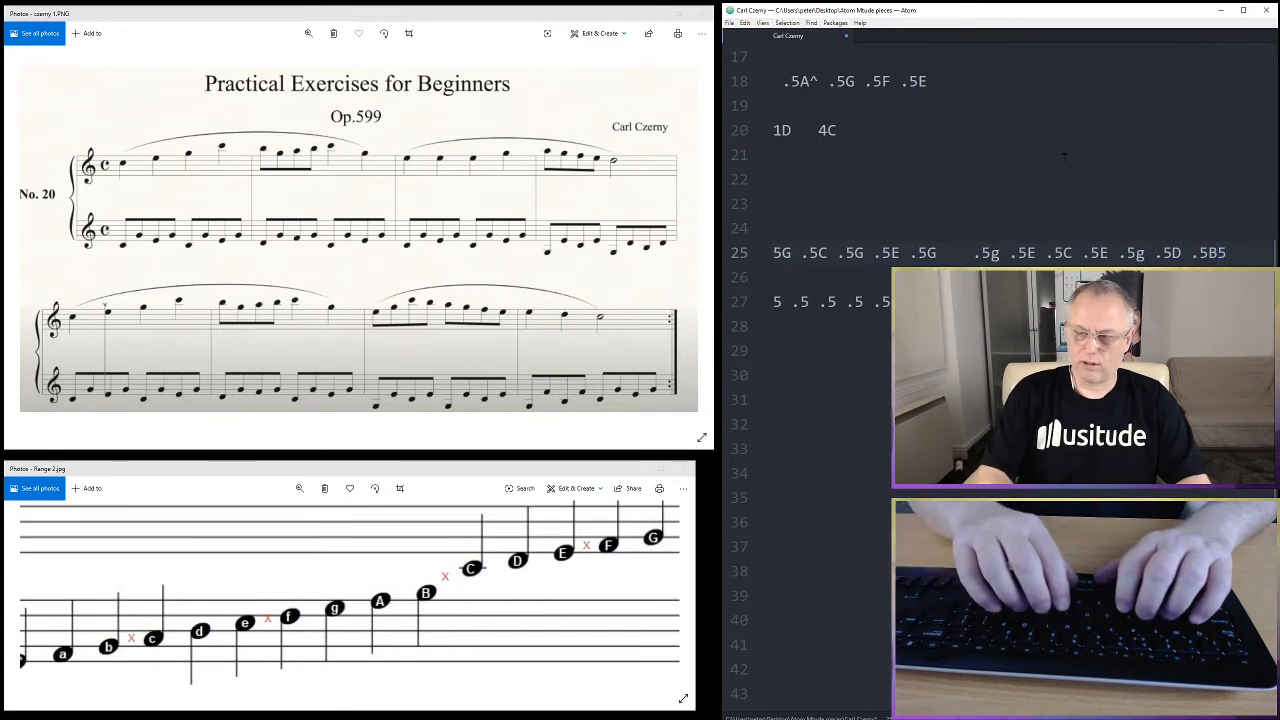
text( .)
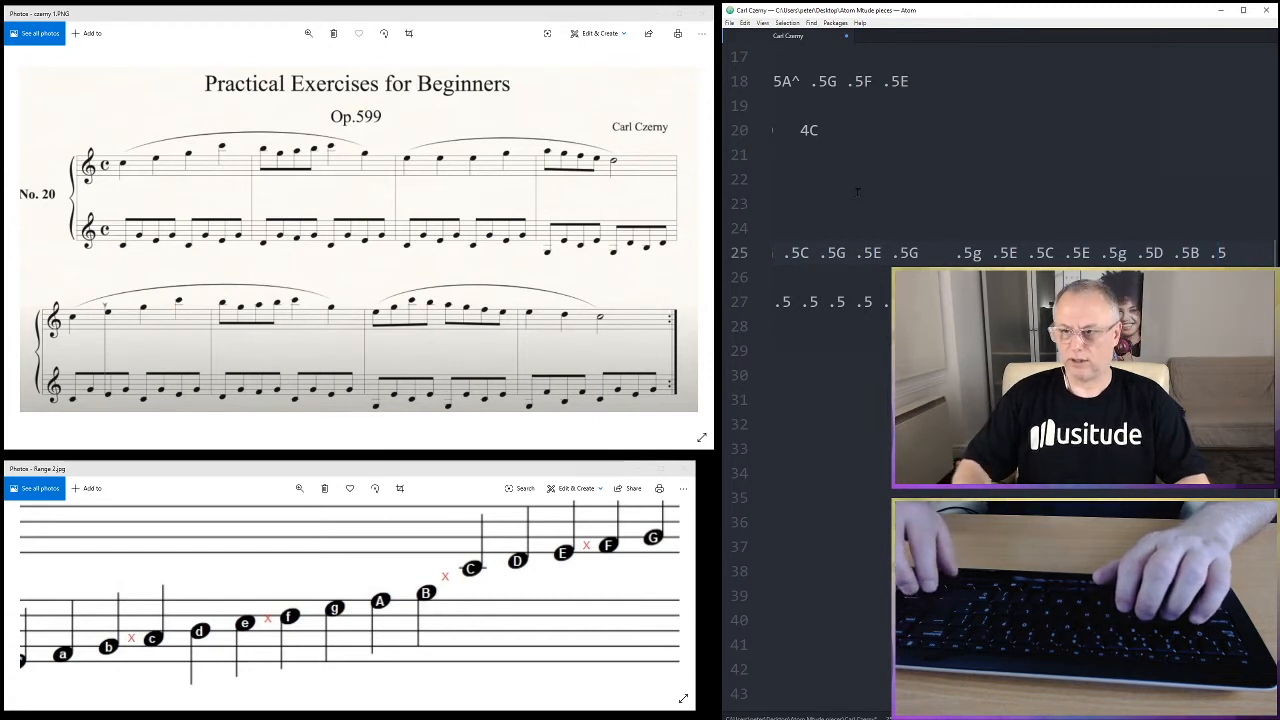
text(D)
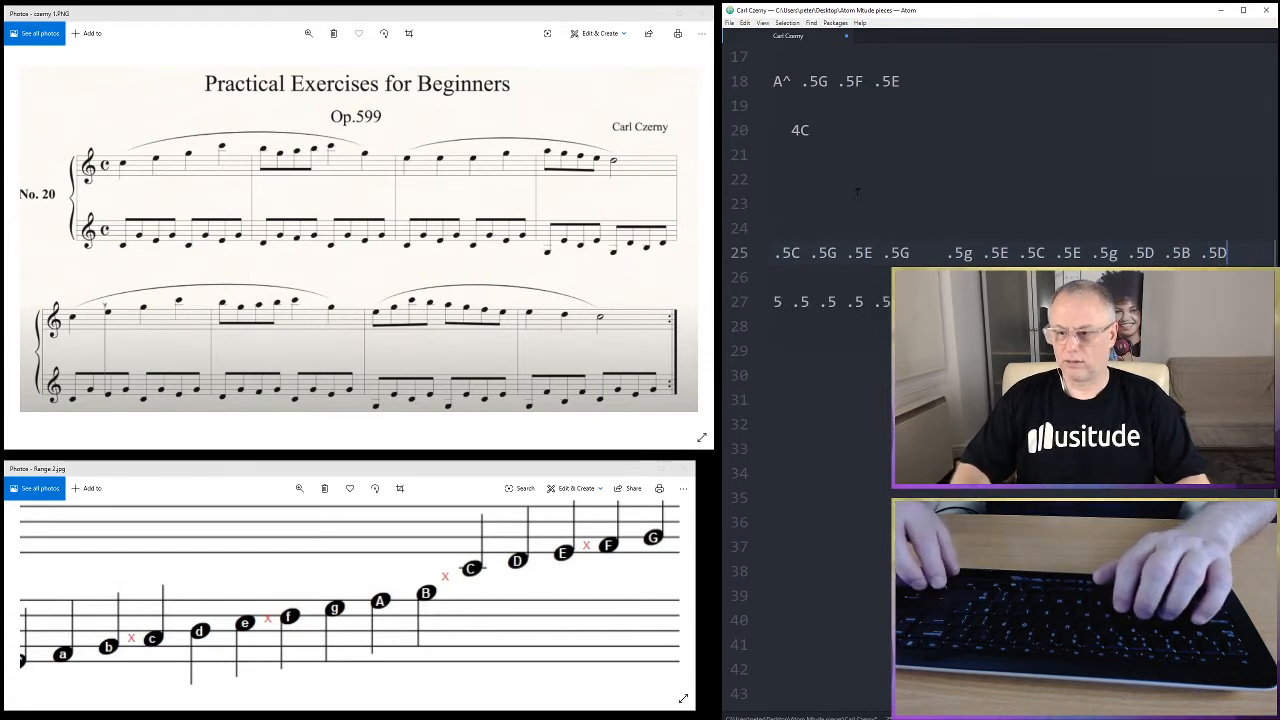
Add the note letters C and G to the first two durations on line 27
key(Down)
key(Down)
key(Home)
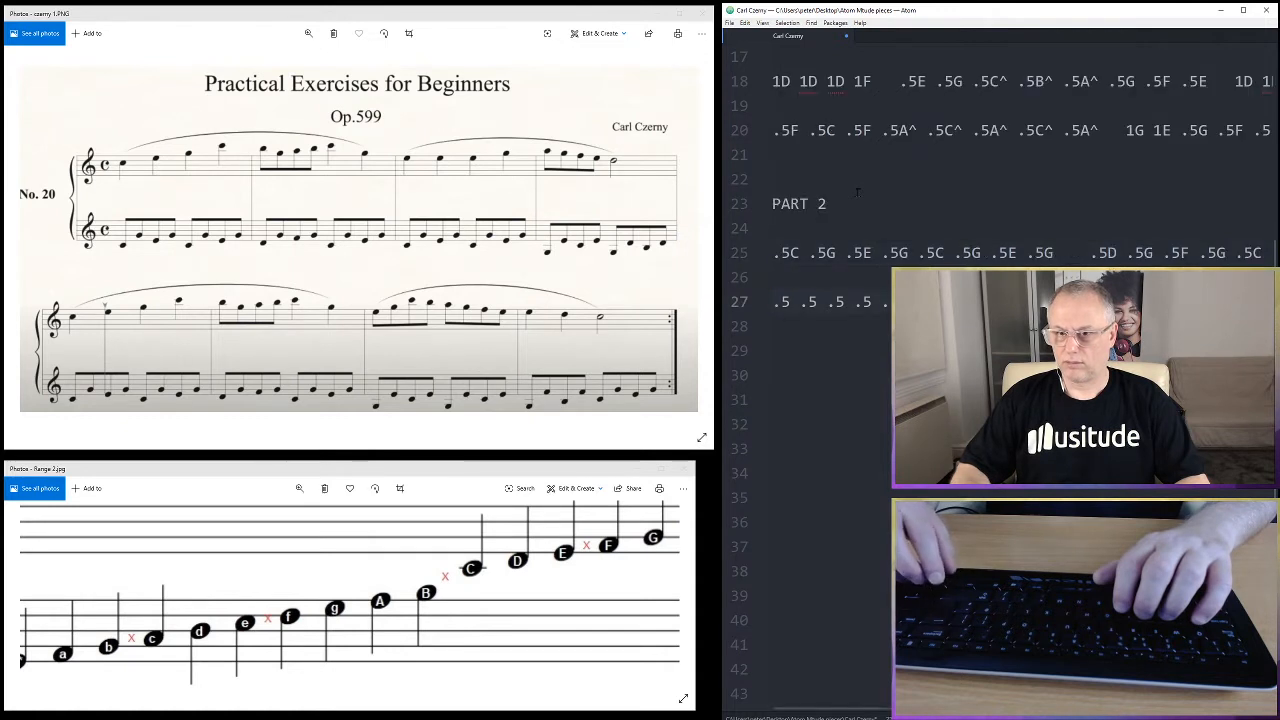
key(Up)
key(Down)
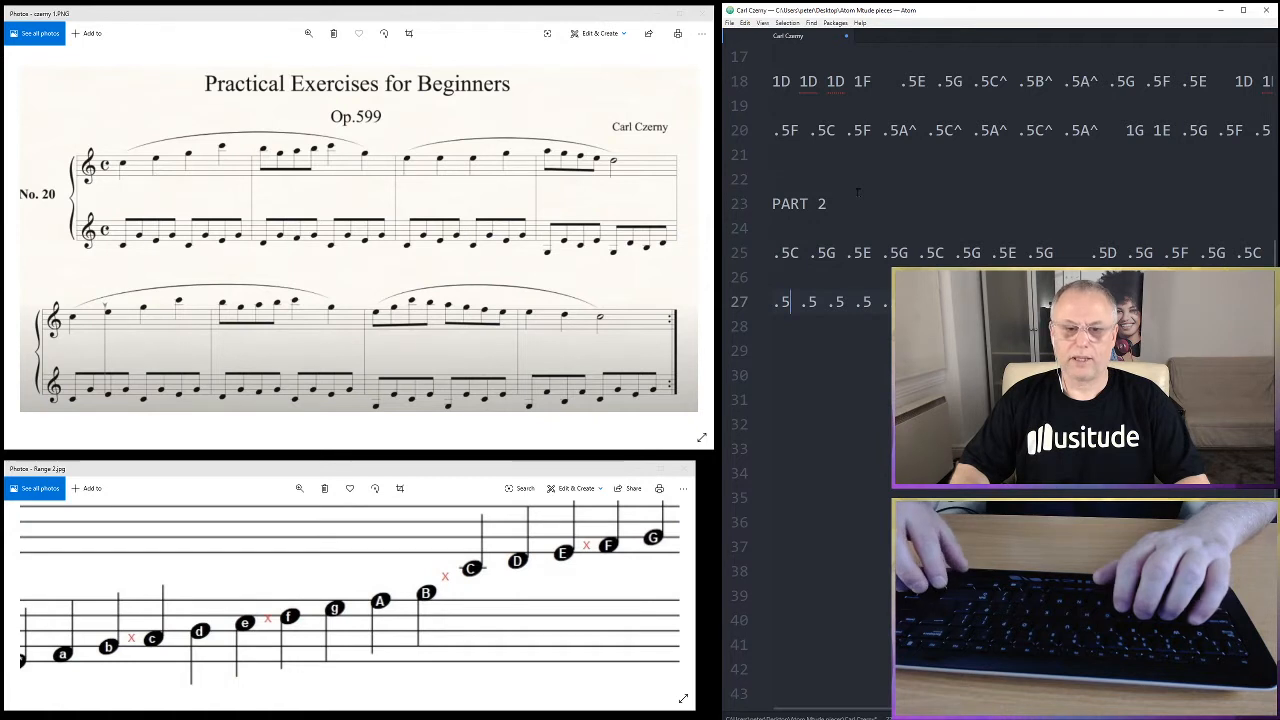
key(Right)
key(Right)
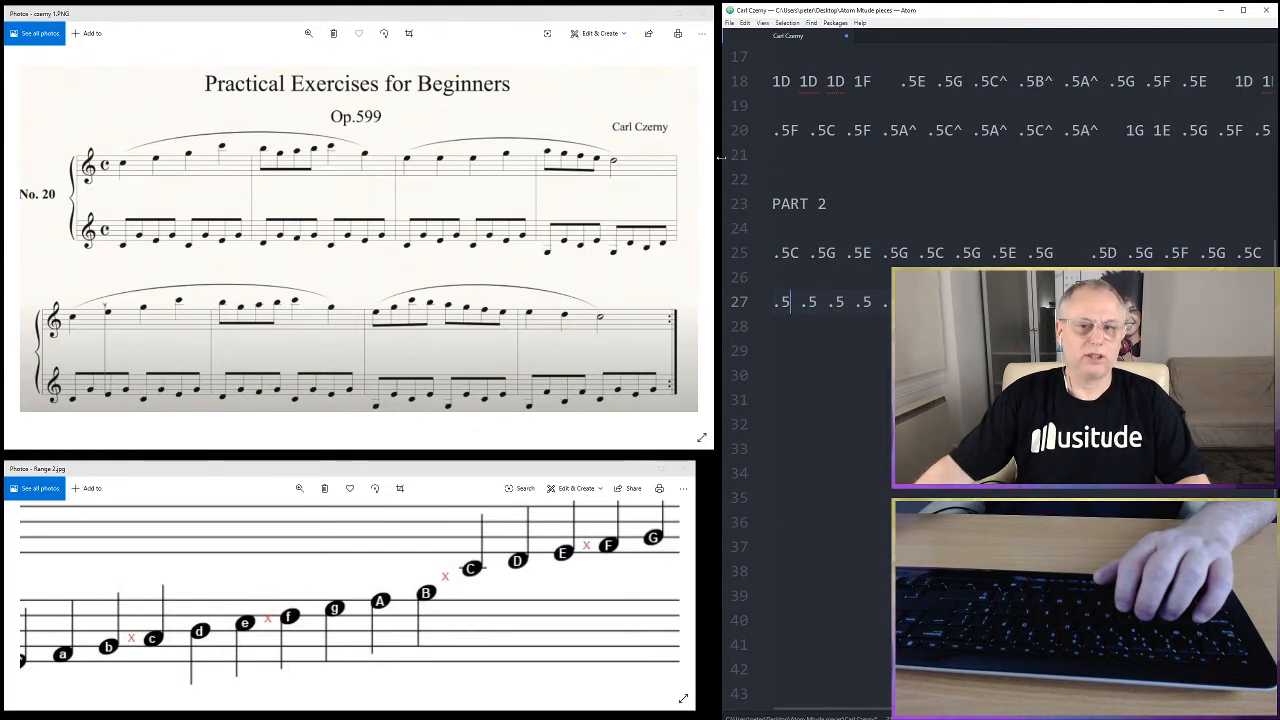
text(C)
key(Right)
key(Right)
key(Right)
text(G)
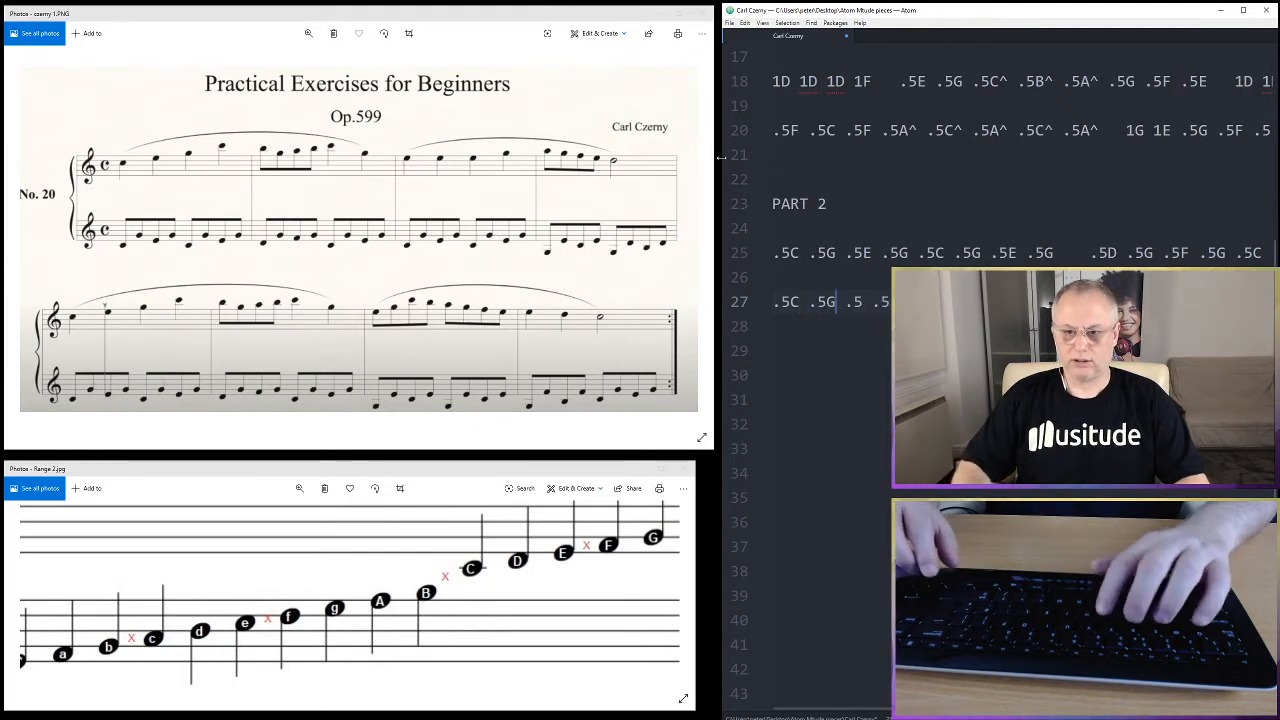
Add E, G, C and G to the third through sixth durations on line 27
key(Right)
key(Right)
key(Right)
text(E)
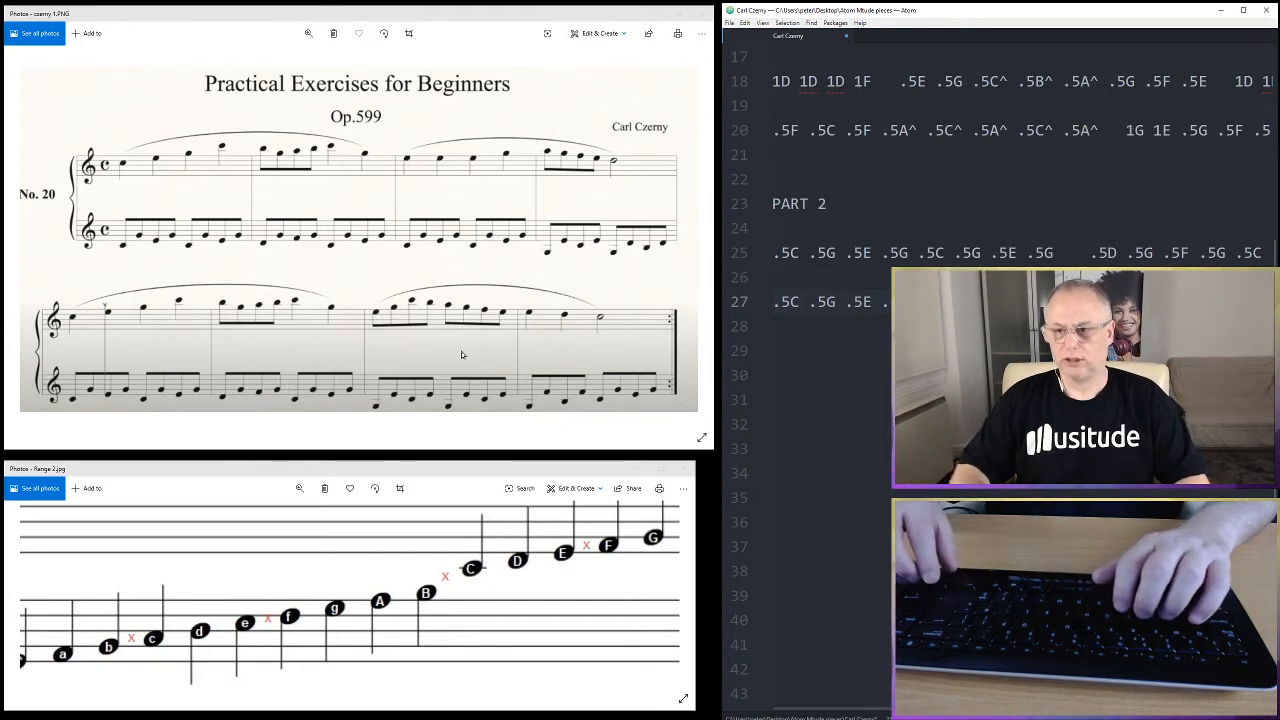
text(.5G .5C .5G)
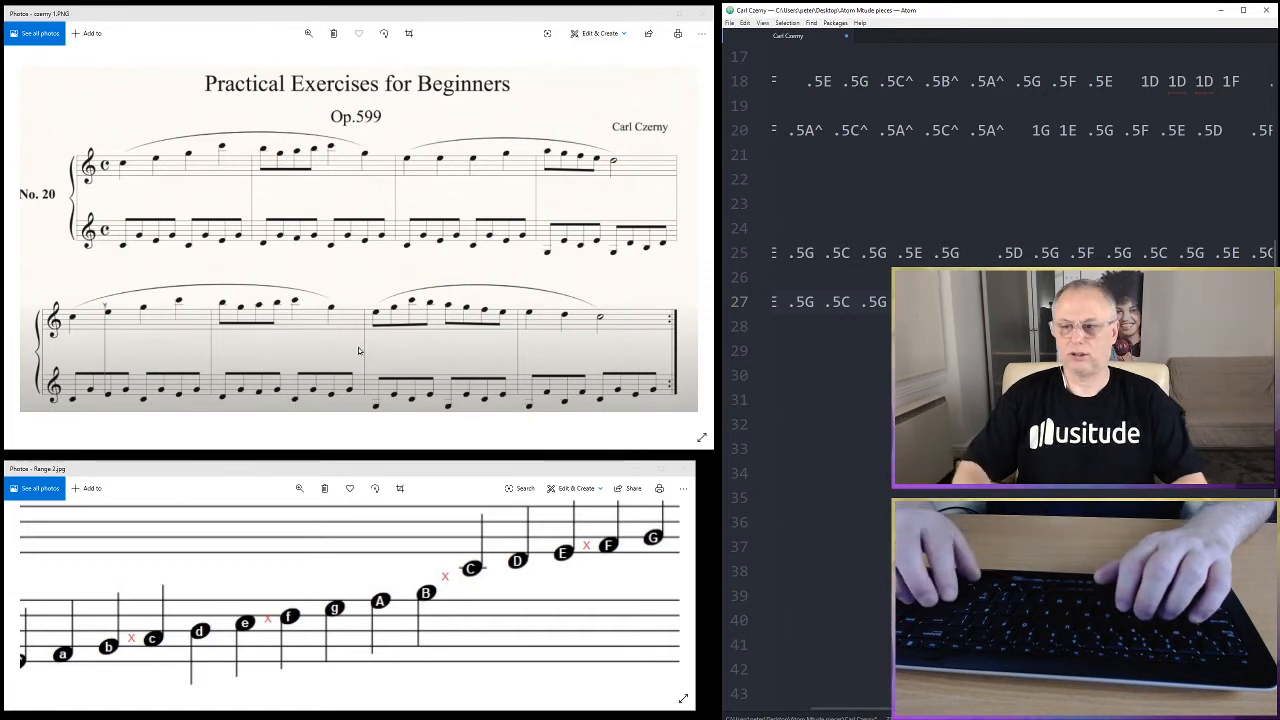
Finish line 27's first group with E and G and start its second group with .5D and .5G
text(.5E .5)
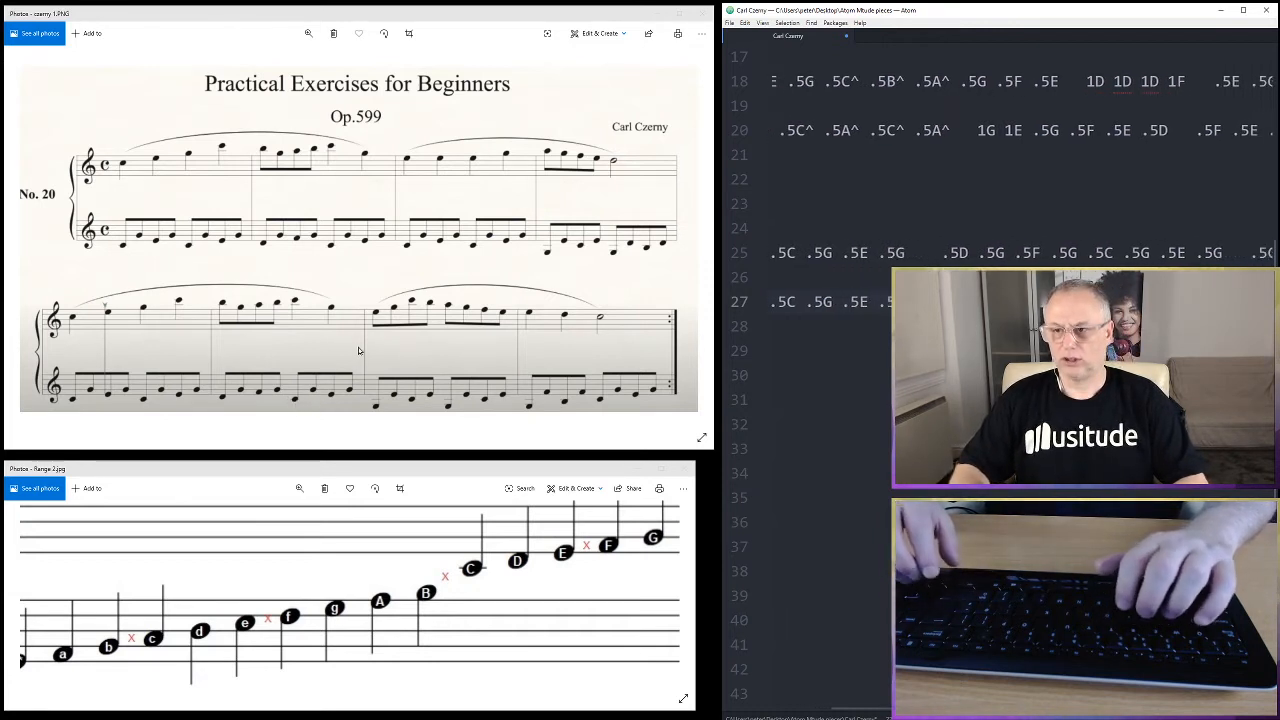
text(G   .5D)
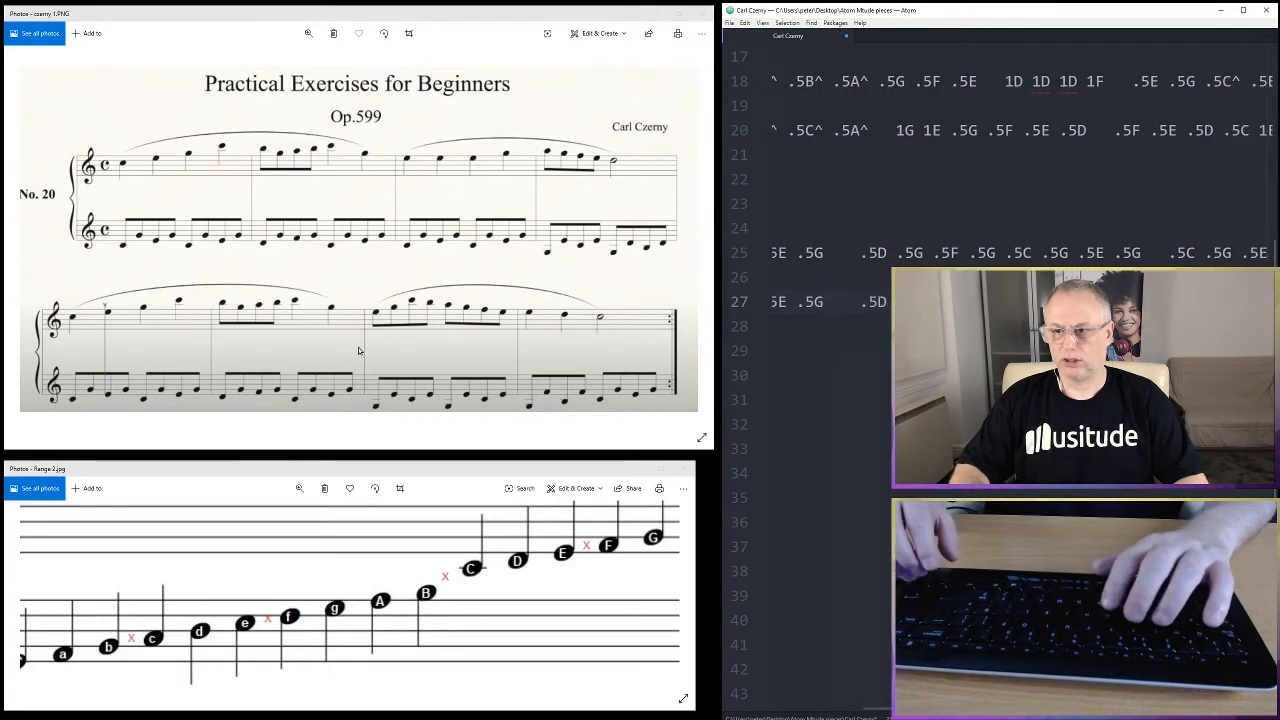
text( .5G .)
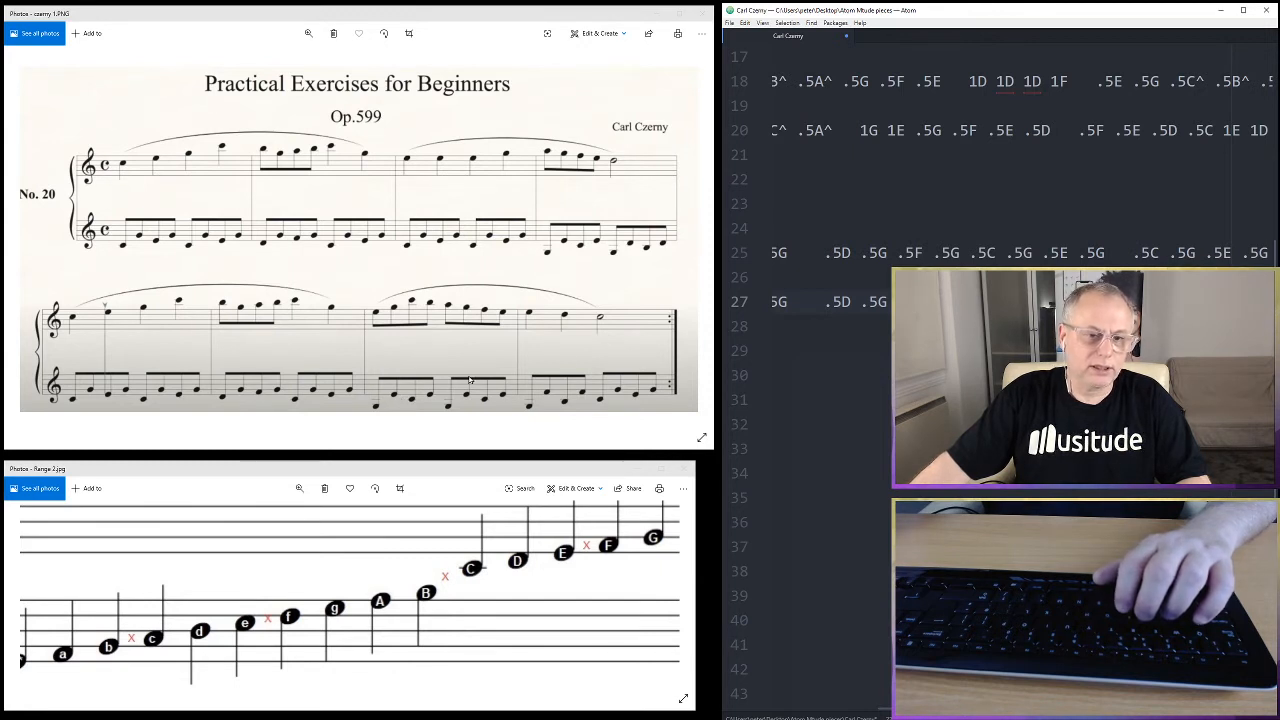
Complete line 27's second group with F, G, C, G, E and G, and start its third group with .5g
text(.)
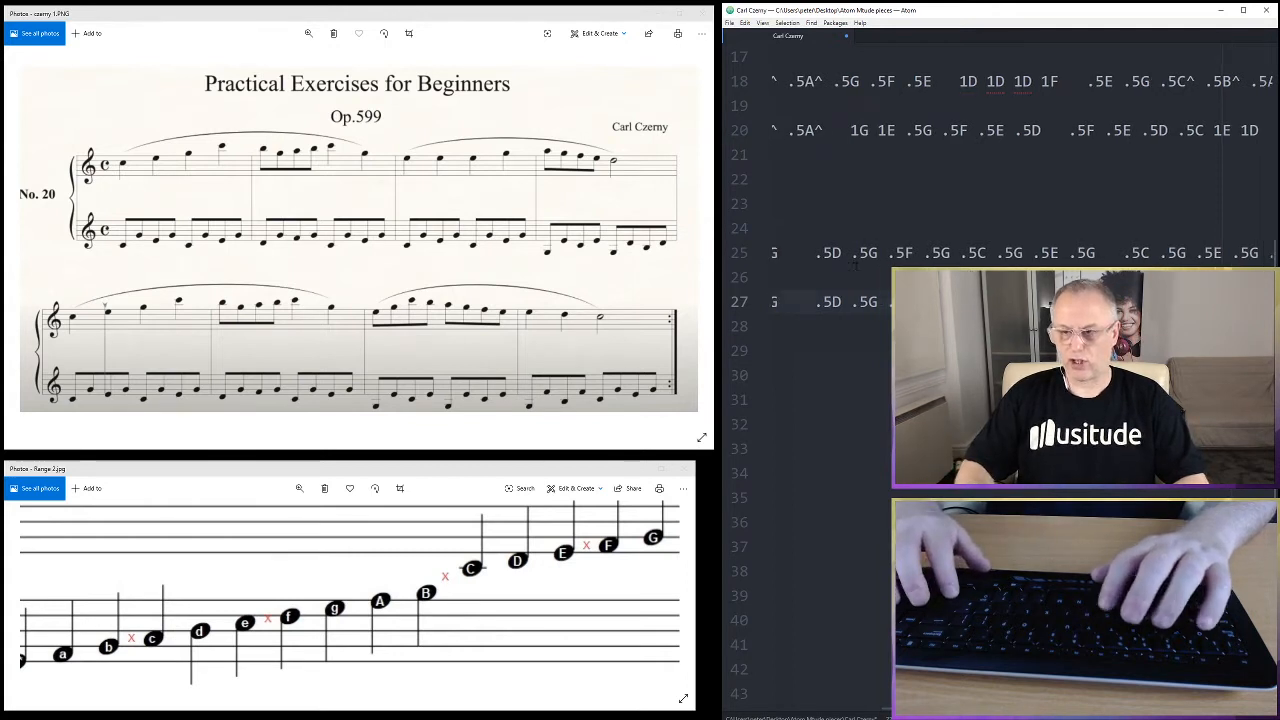
text( .5F)
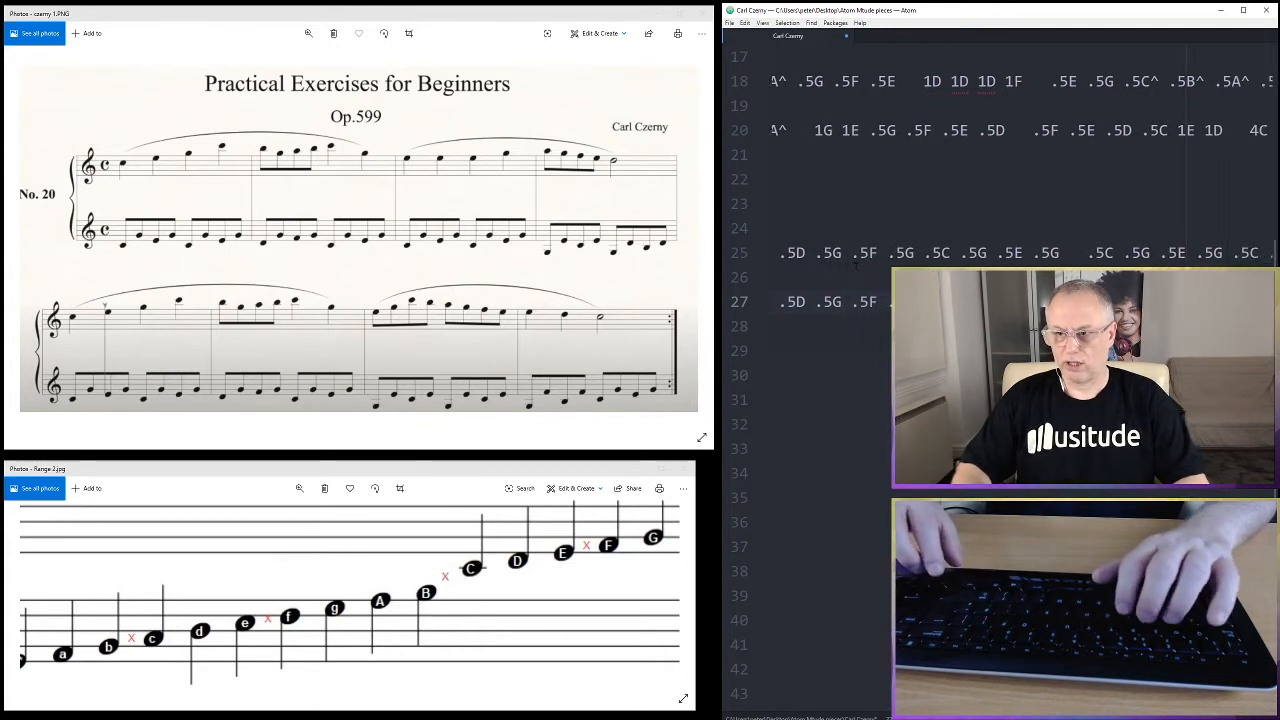
text( .5g .5E )
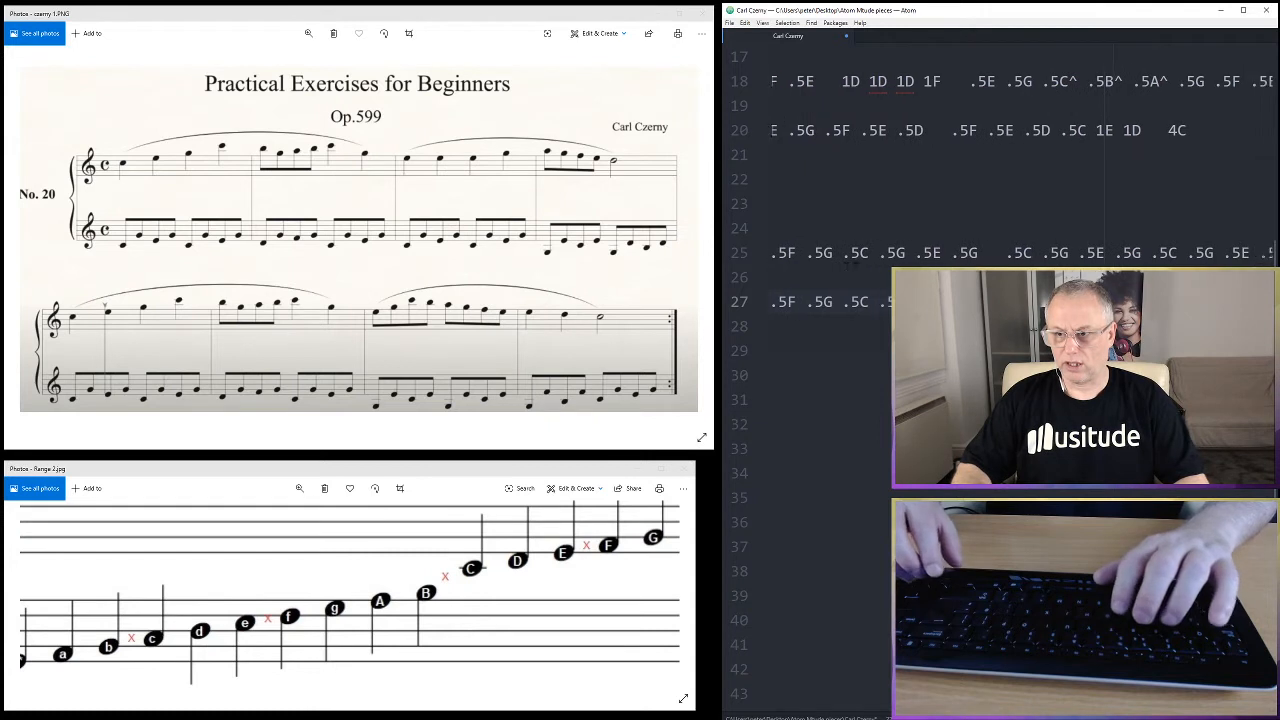
text(5G)
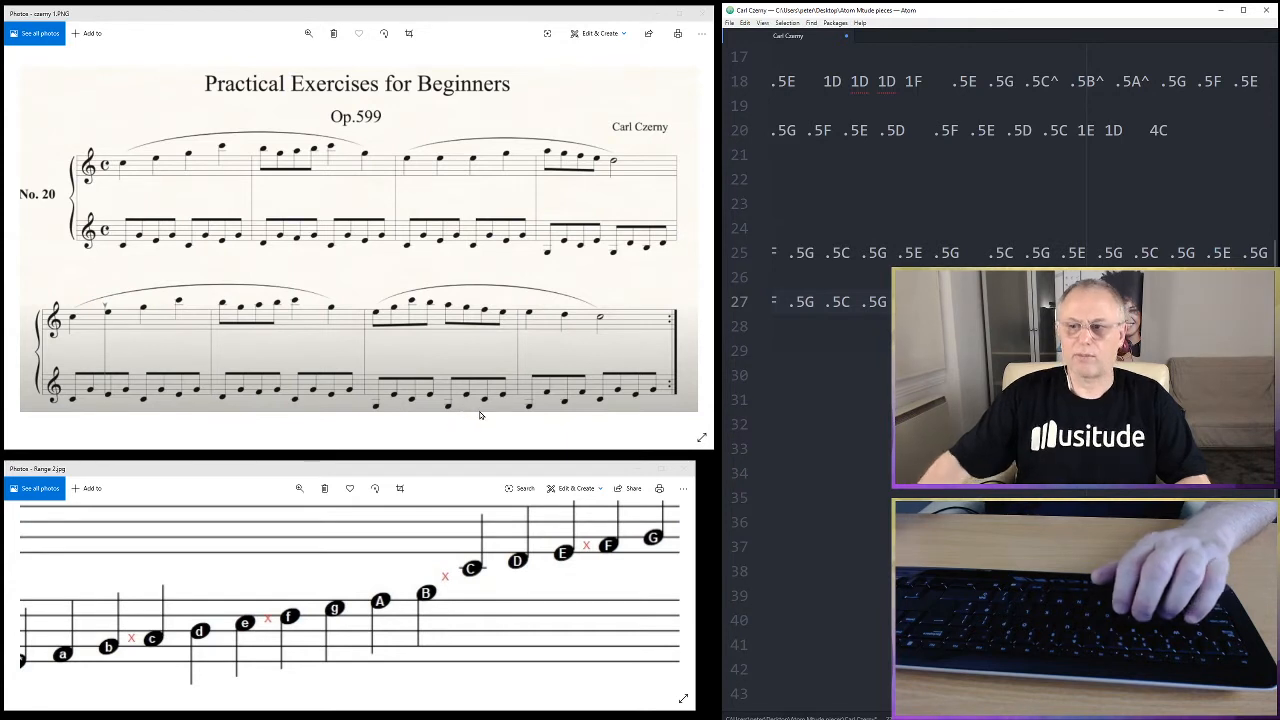
text(C .5G .5)
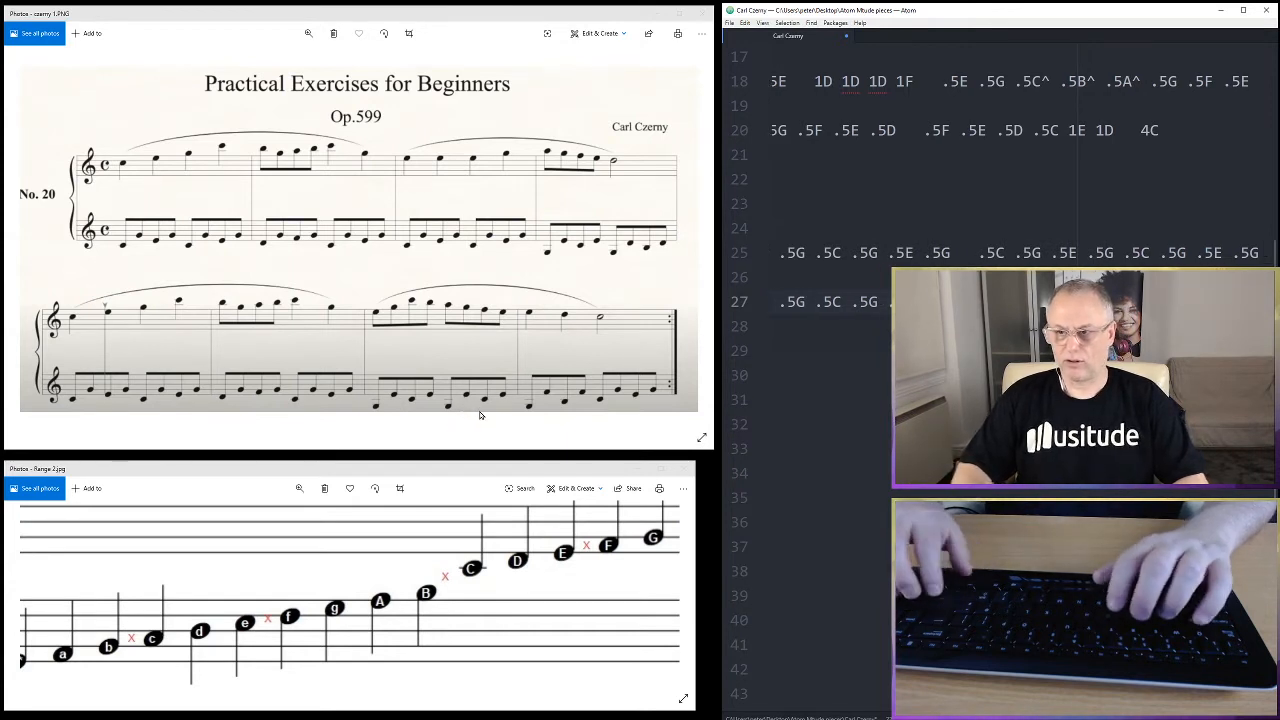
text(E .5G    .5g)
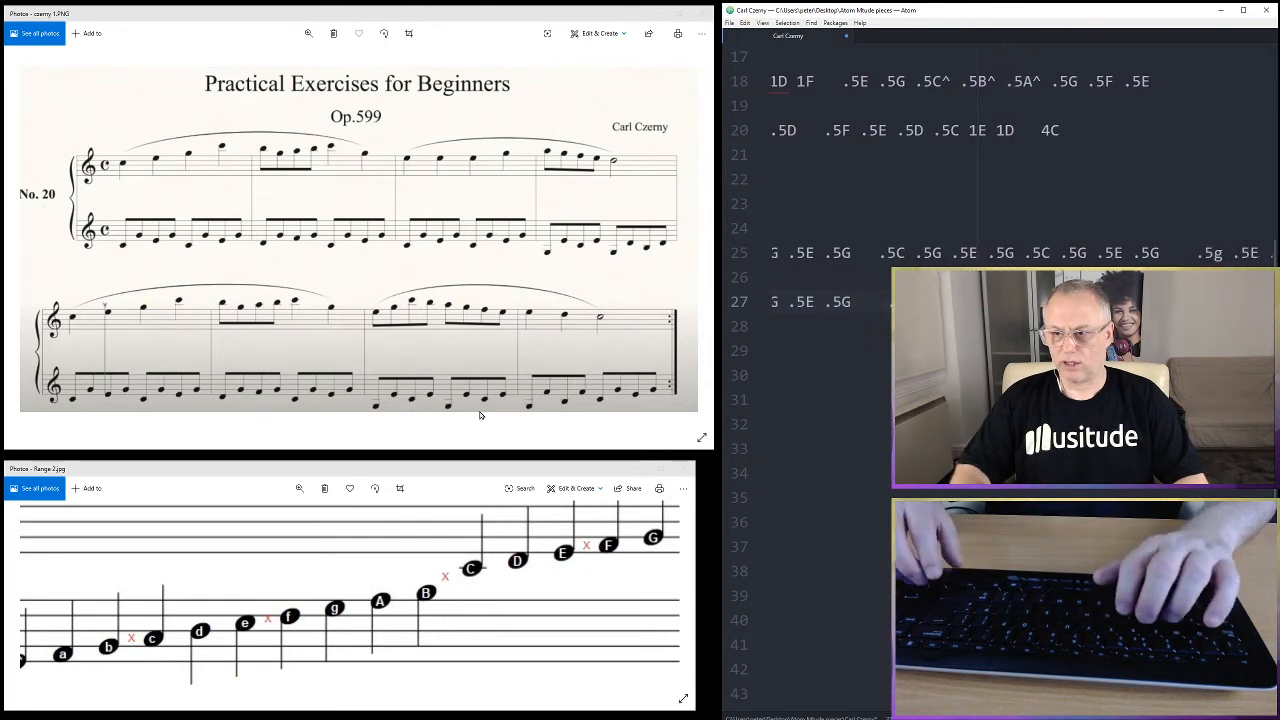
Continue line 27's third group with .5E and .5C, then fill its remaining notes from the score
text( .5E )
text(.5)
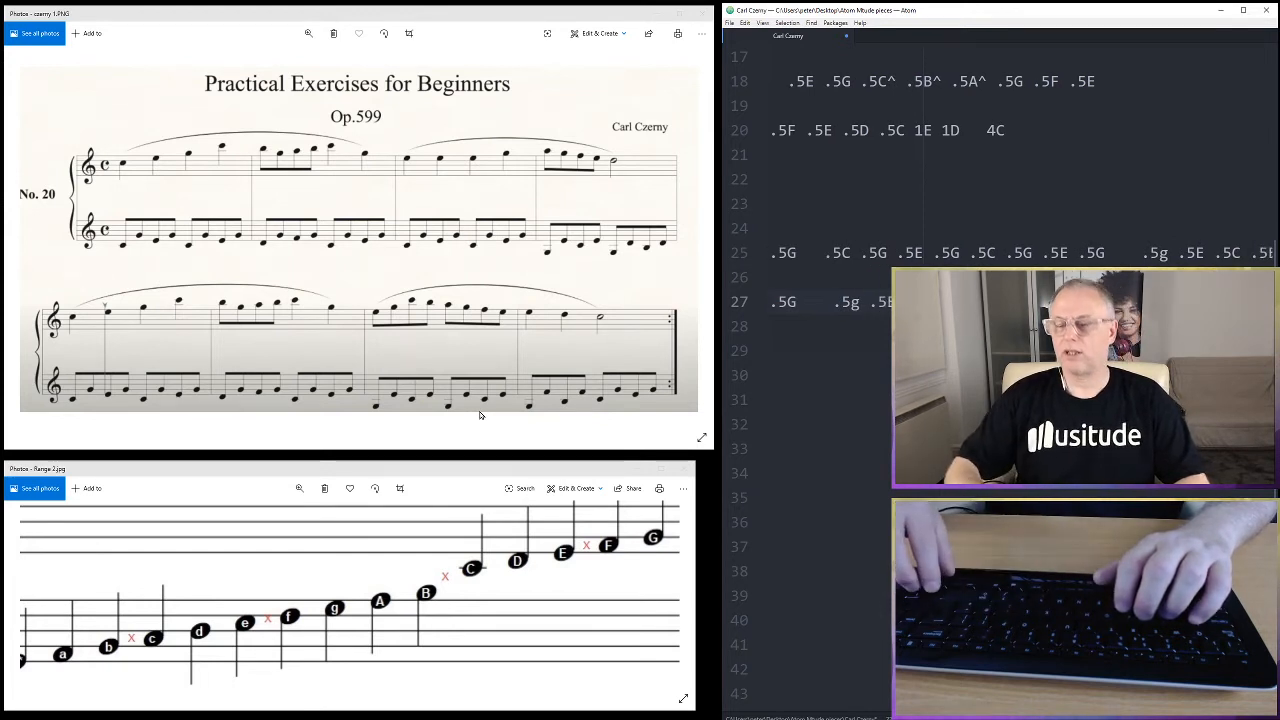
text(C)
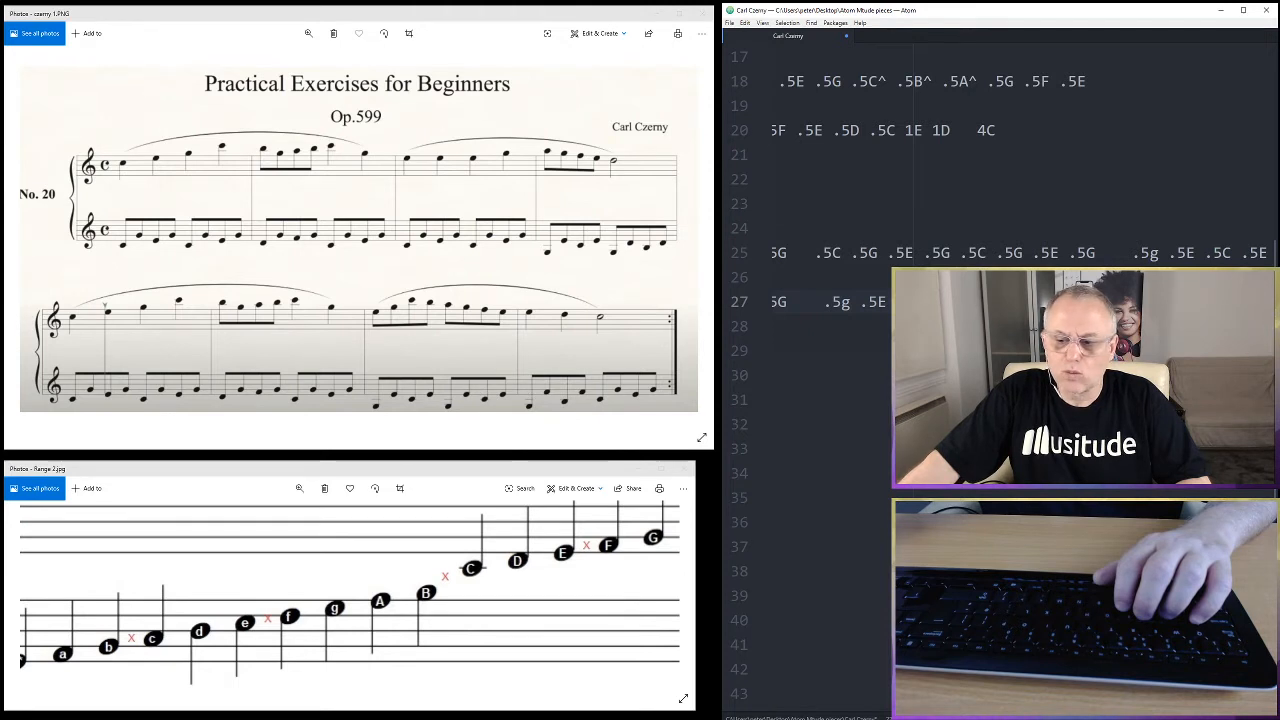
scroll(1020, 302, right, 5)
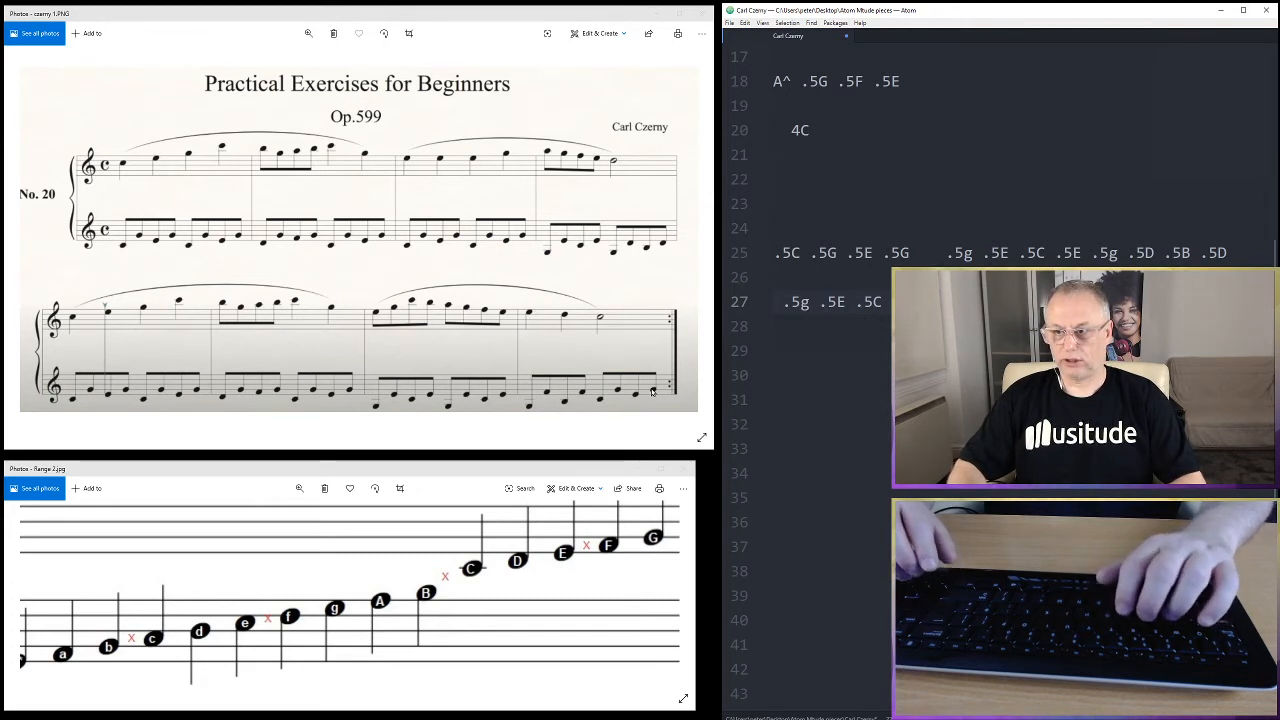
text(.)
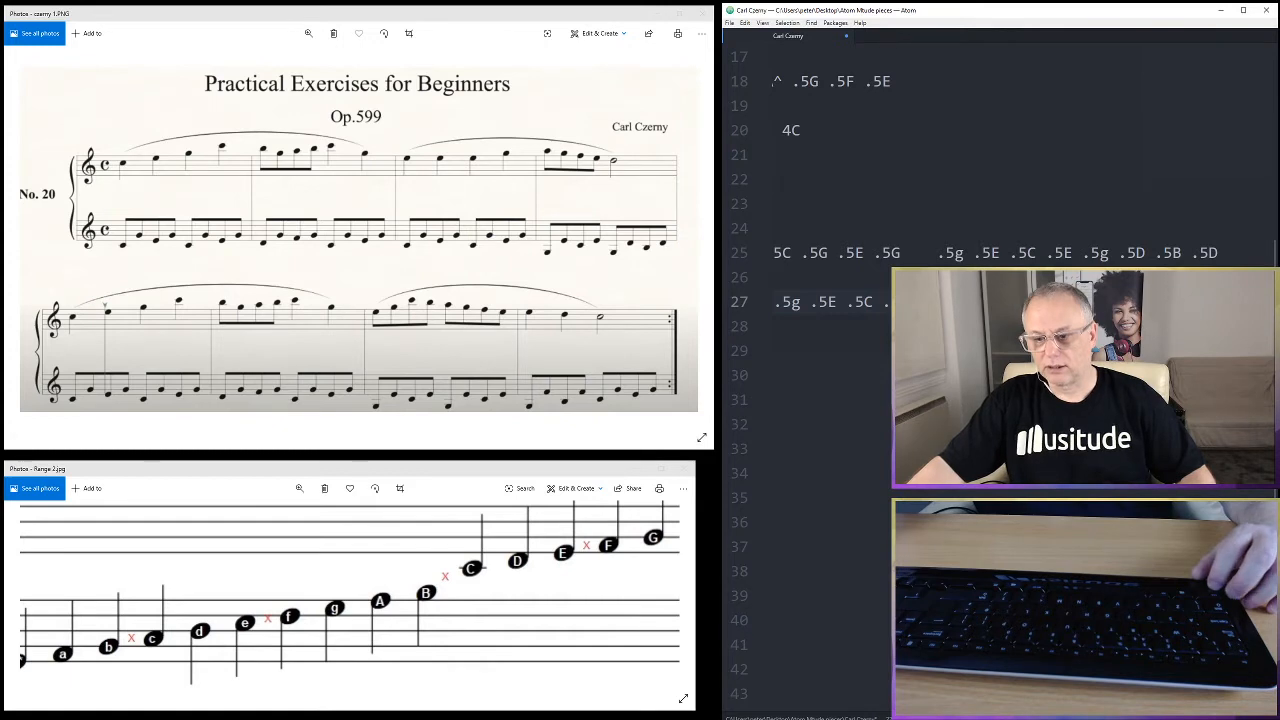
Copy the two Part 2 note lines, 25 and 27, and paste them below as lines 29 and 31
key(ctrl+minus)
key(ctrl+minus)
key(ctrl+minus)
key(ctrl+minus)
key(ctrl+minus)
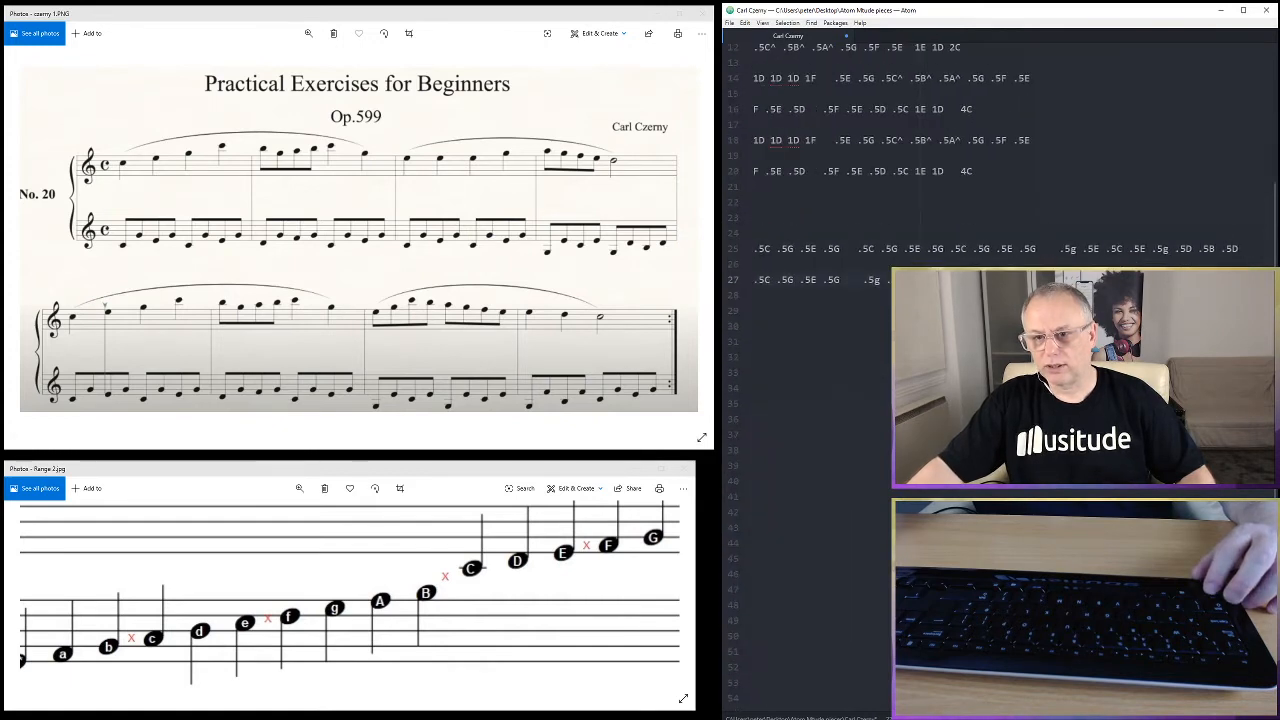
key(ctrl+minus)
key(ctrl+minus)
key(ctrl+minus)
key(ctrl+minus)
key(ctrl+minus)
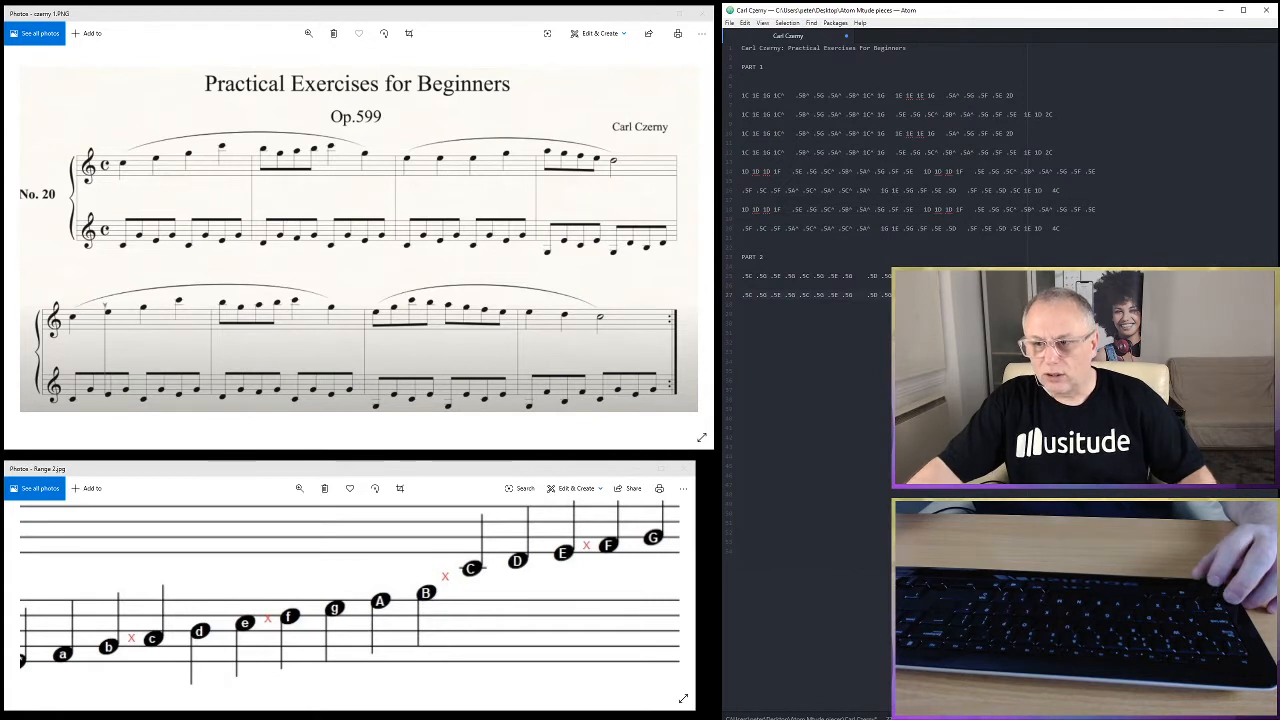
drag(960, 295, 940, 286)
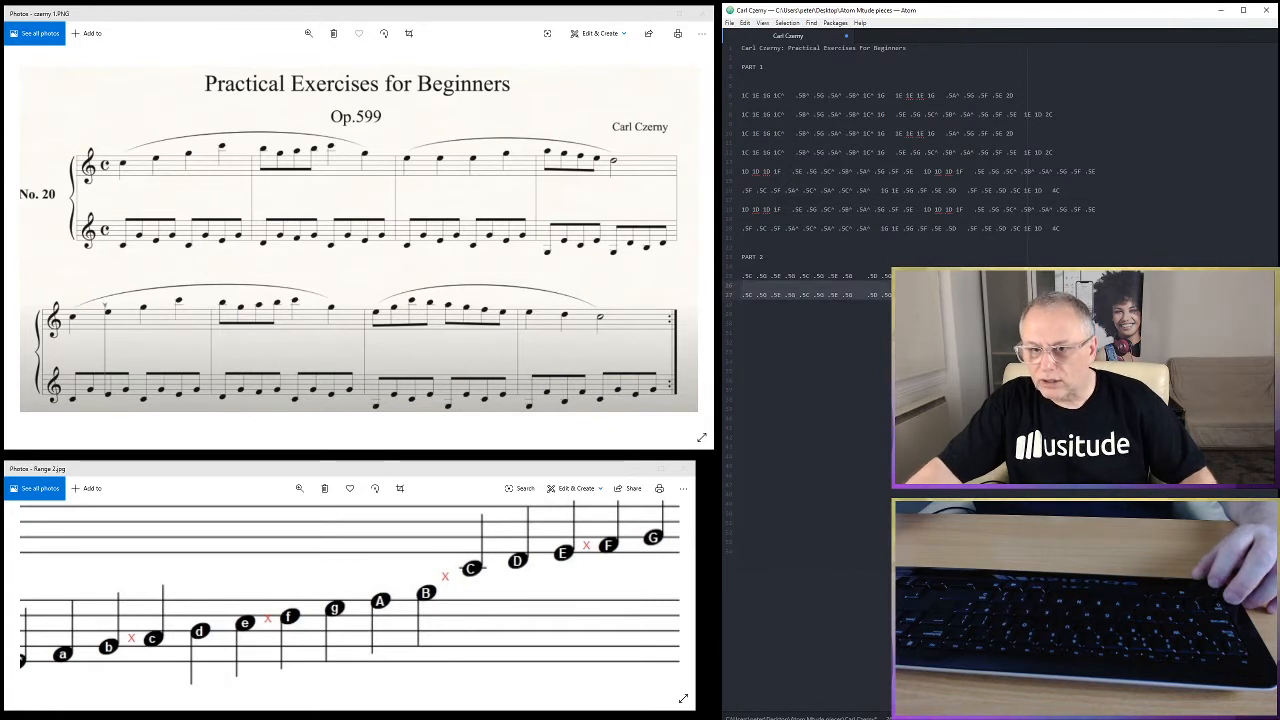
drag(743, 283, 730, 283)
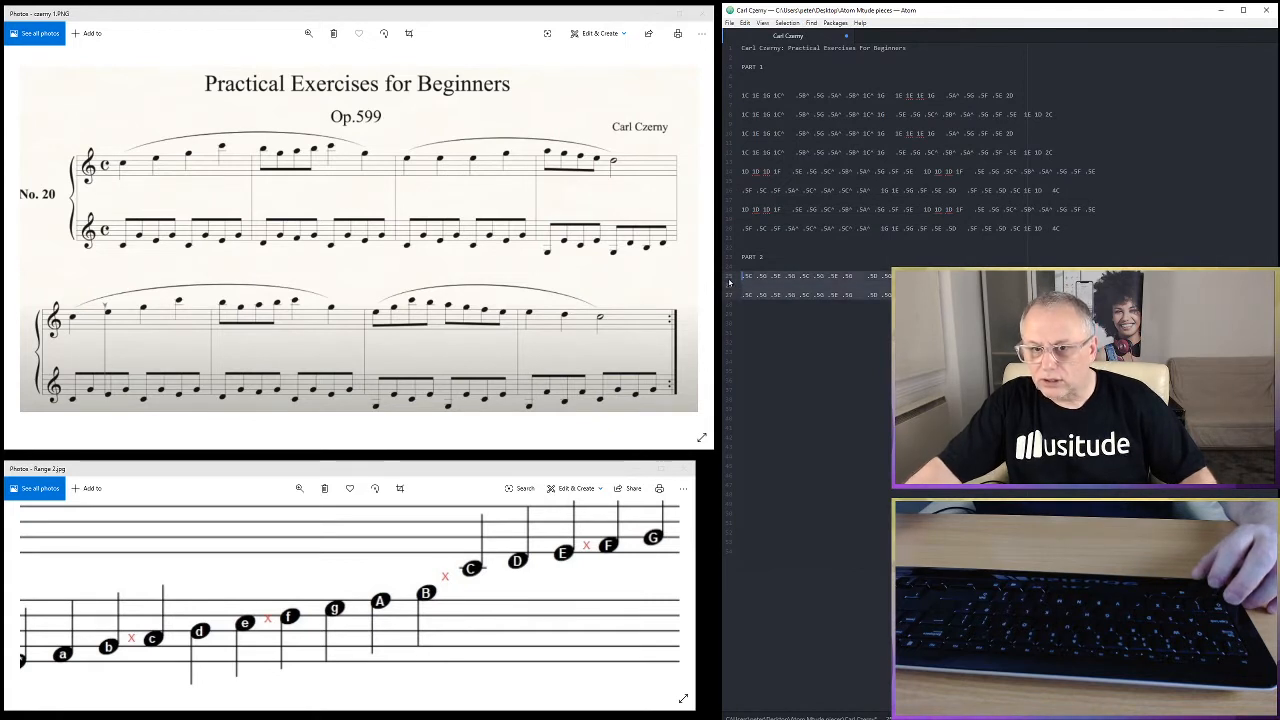
right_click(815, 288)
click(835, 338)
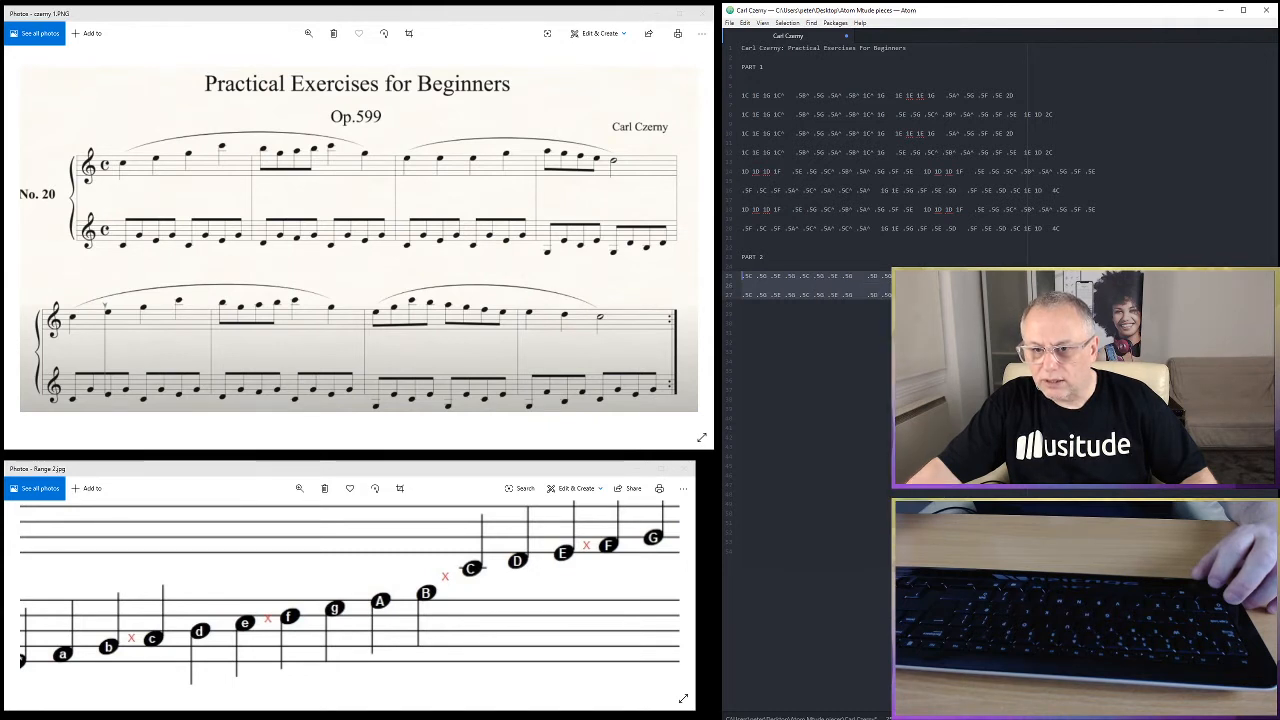
click(742, 333)
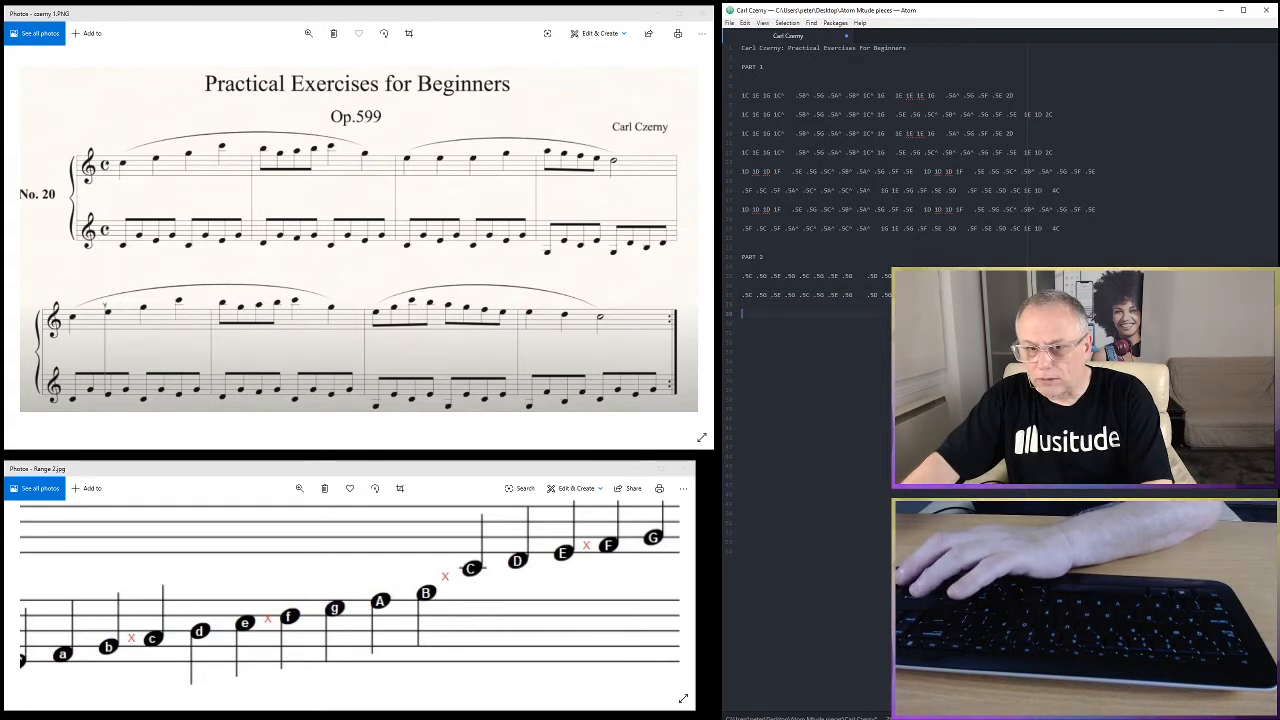
key(ctrl+v)
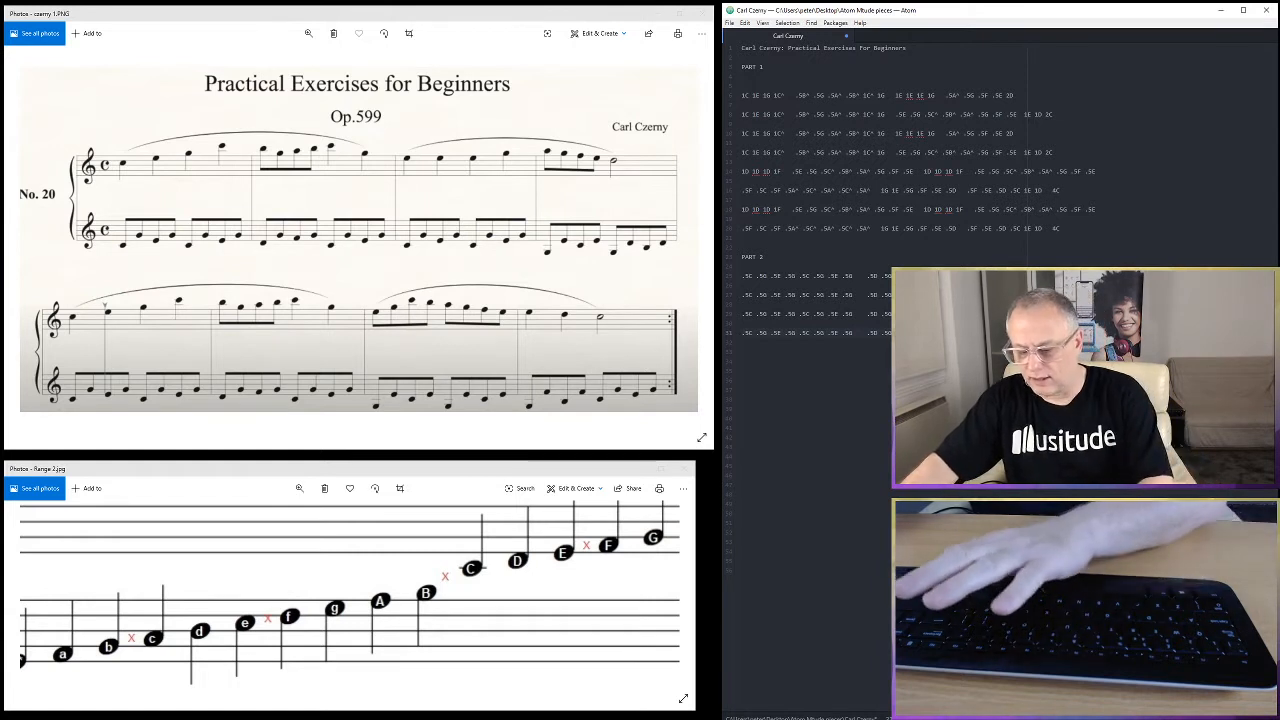
Replace the displayed score page with Czerny 2.PNG and place the text cursor on empty line 33
key(Down)
key(Down)
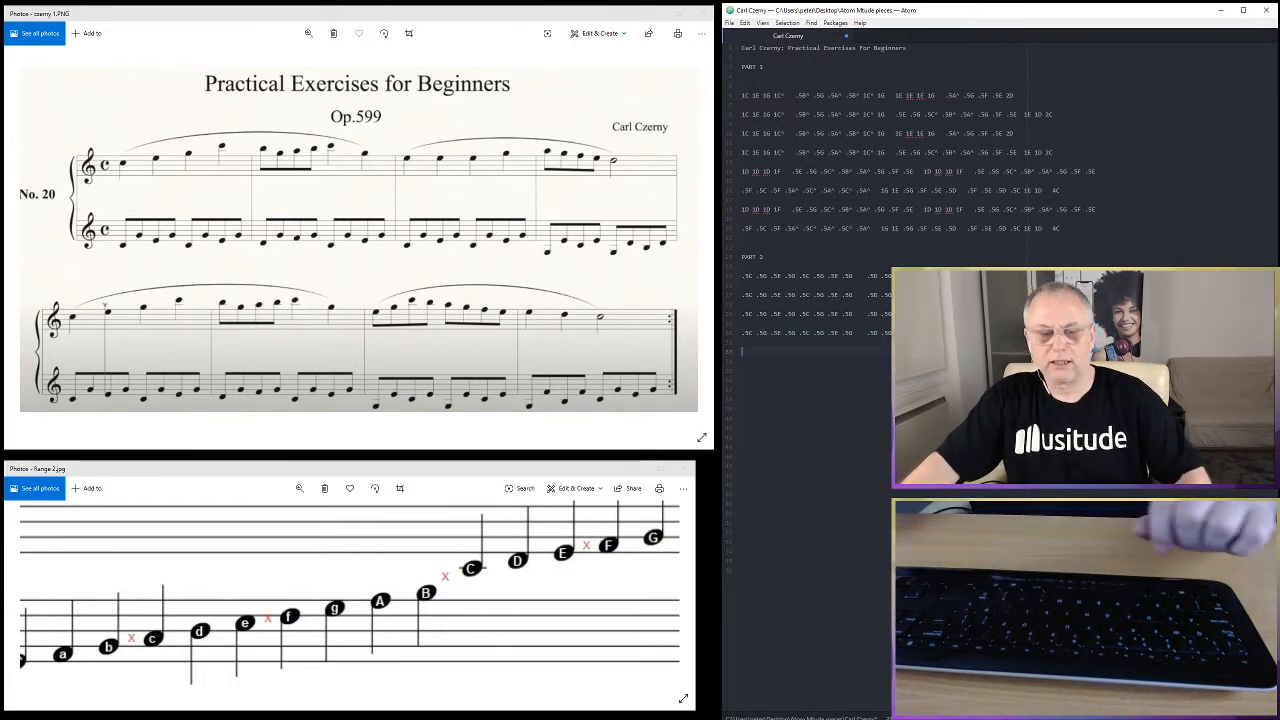
click(704, 15)
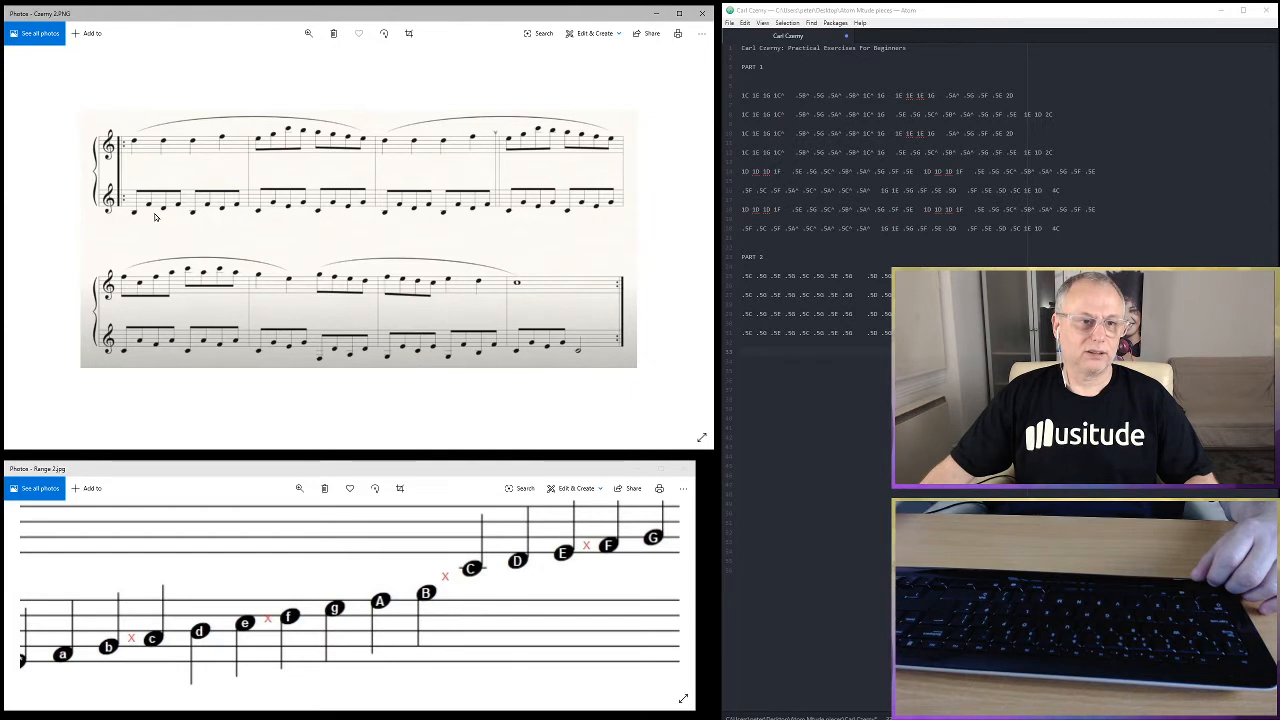
click(795, 356)
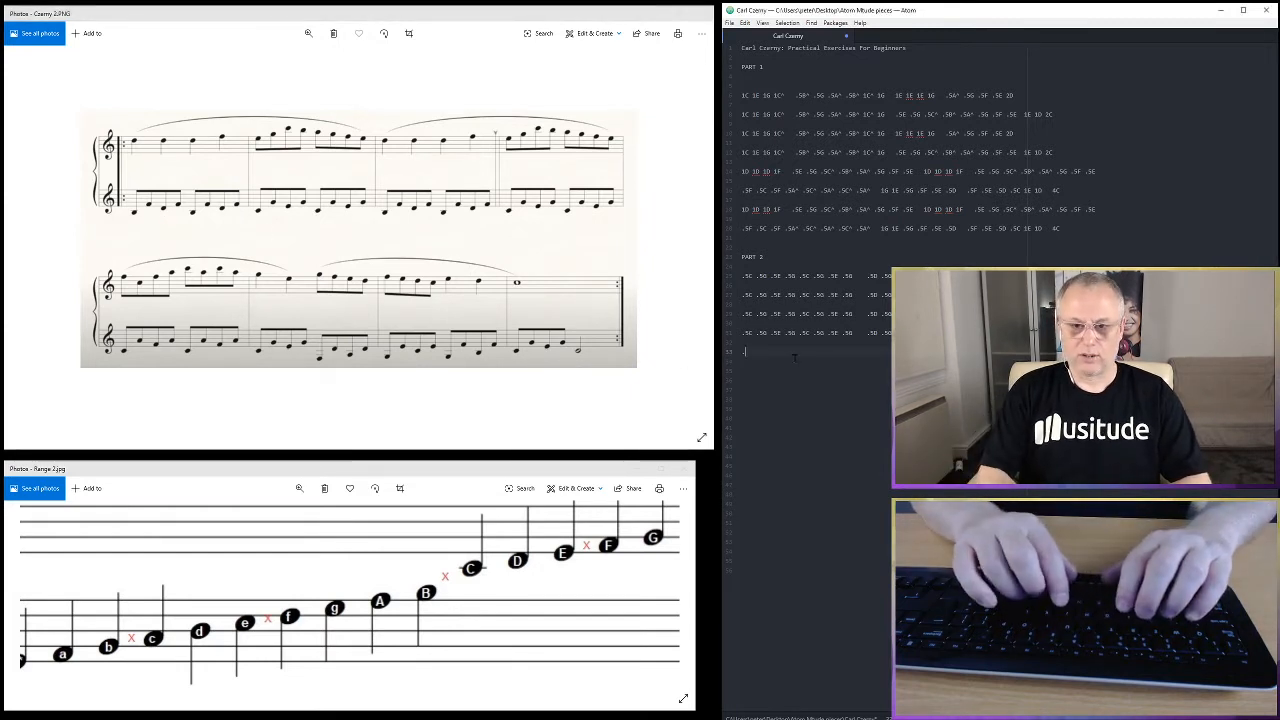
Enter a group of eight .5 durations without note letters on line 33, correcting the misplaced dot
text(.5C .)
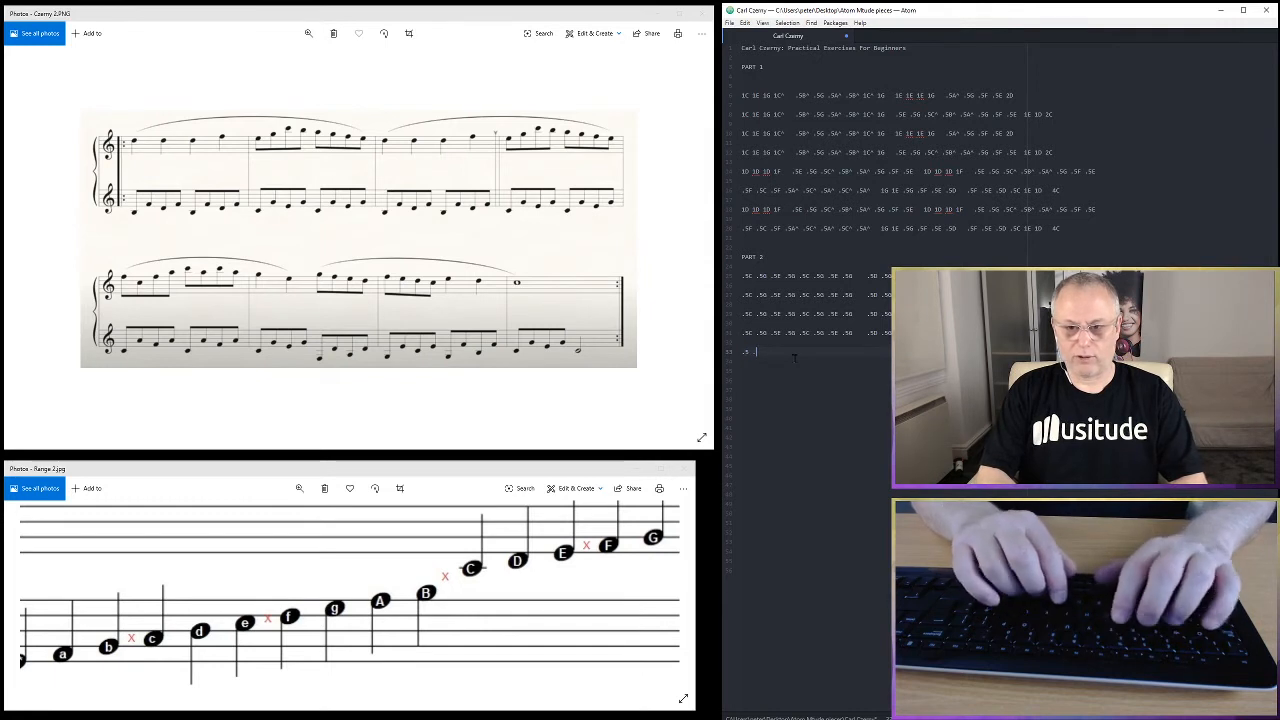
text(5G)
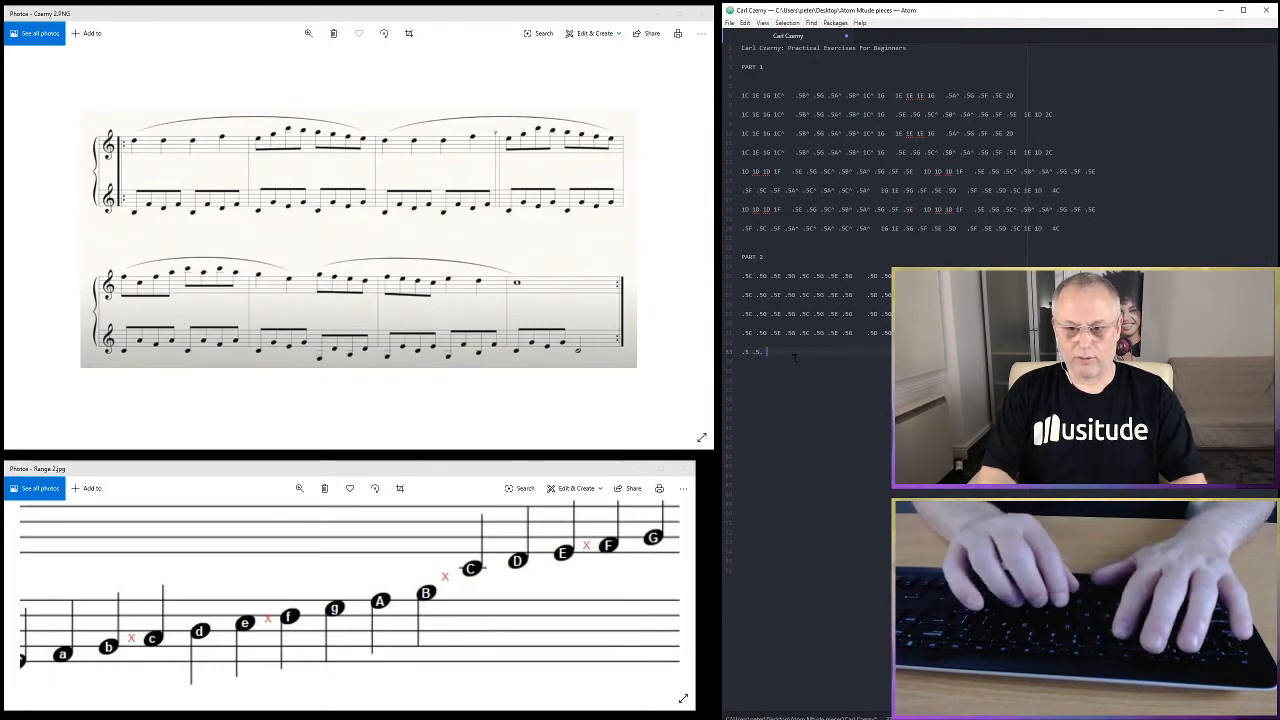
key(BackSpace)
key(BackSpace)
text(.)
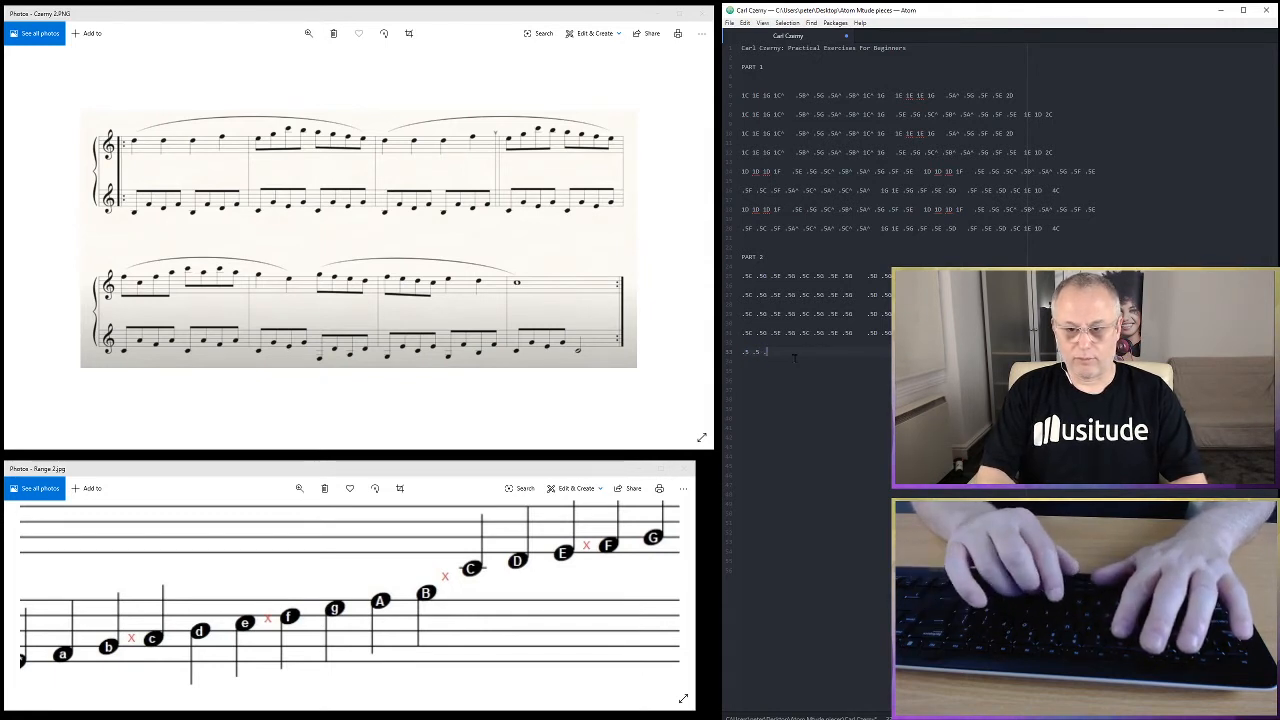
text(5E .5G)
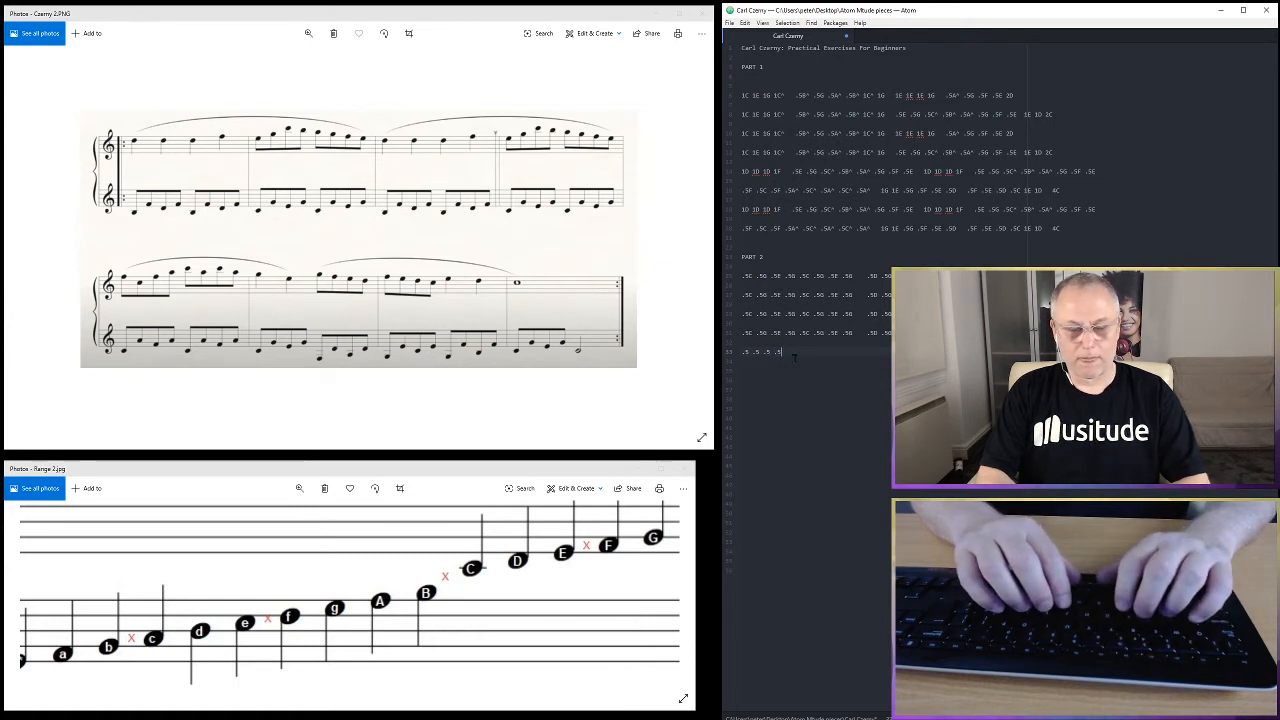
text(.)
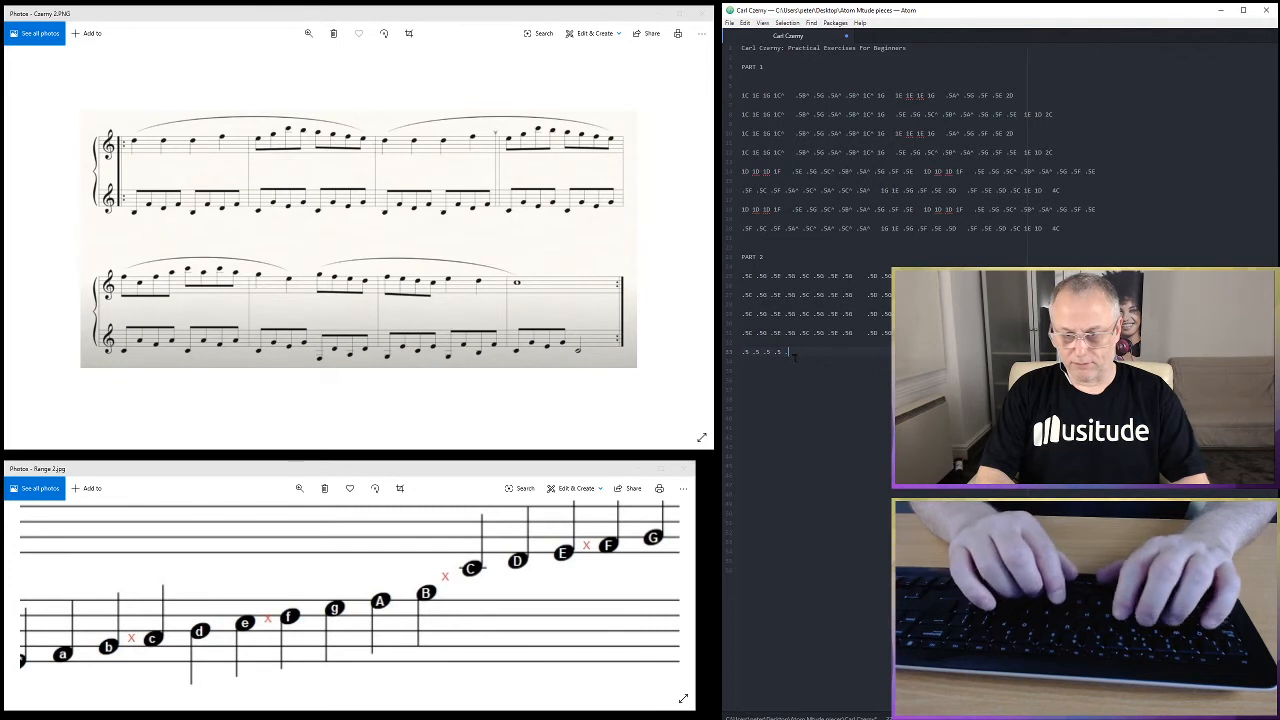
text(5 .5)
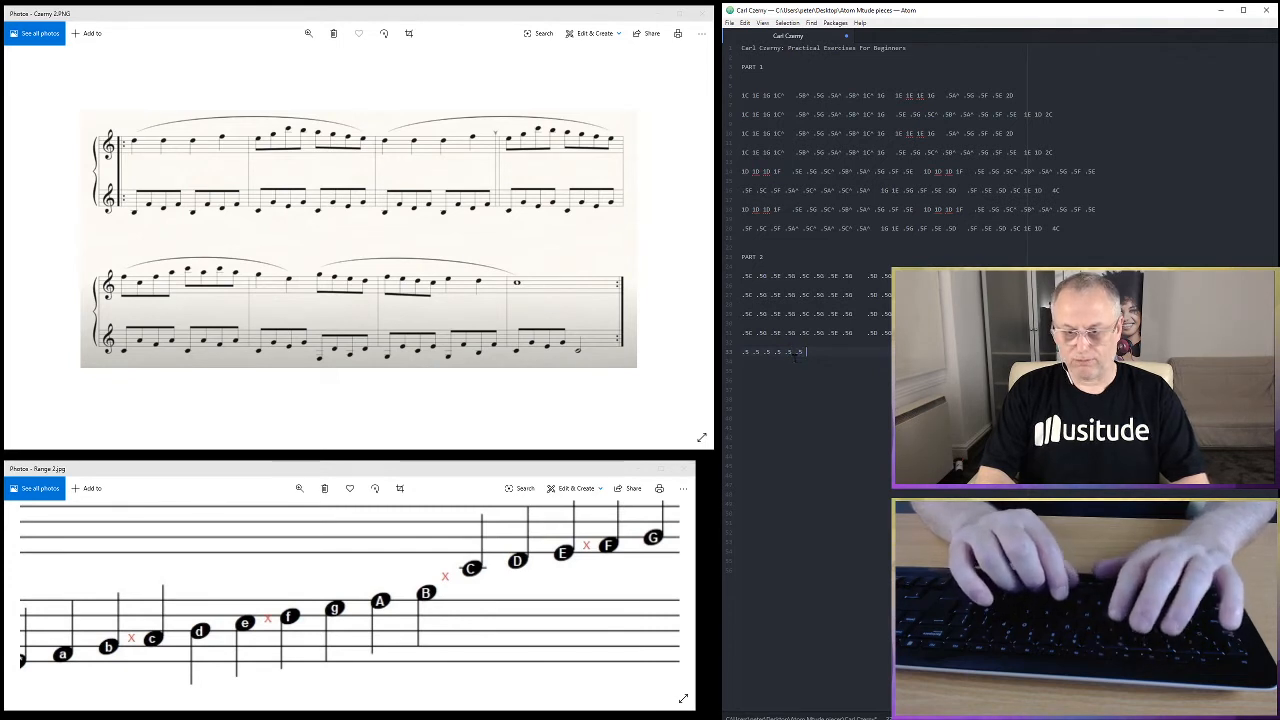
text( .5 .5)
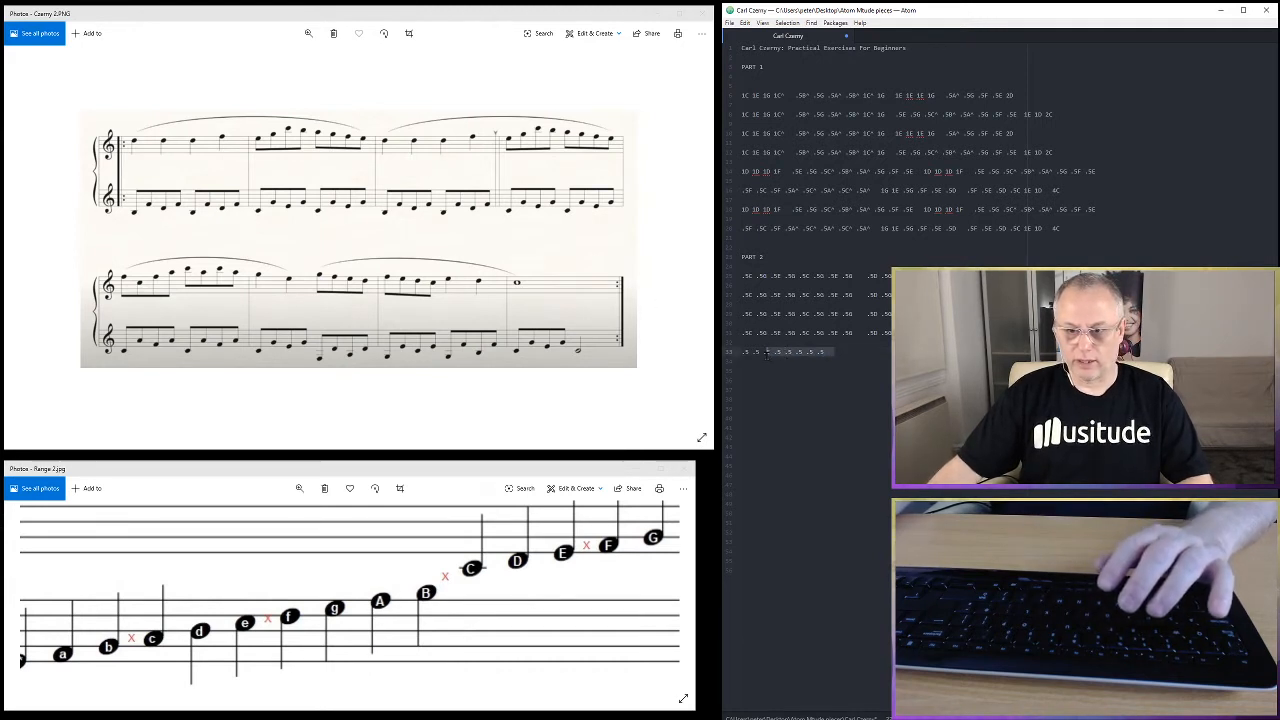
Copy the group of eight .5 durations and repeat it along the rest of line 33
drag(767, 354, 737, 355)
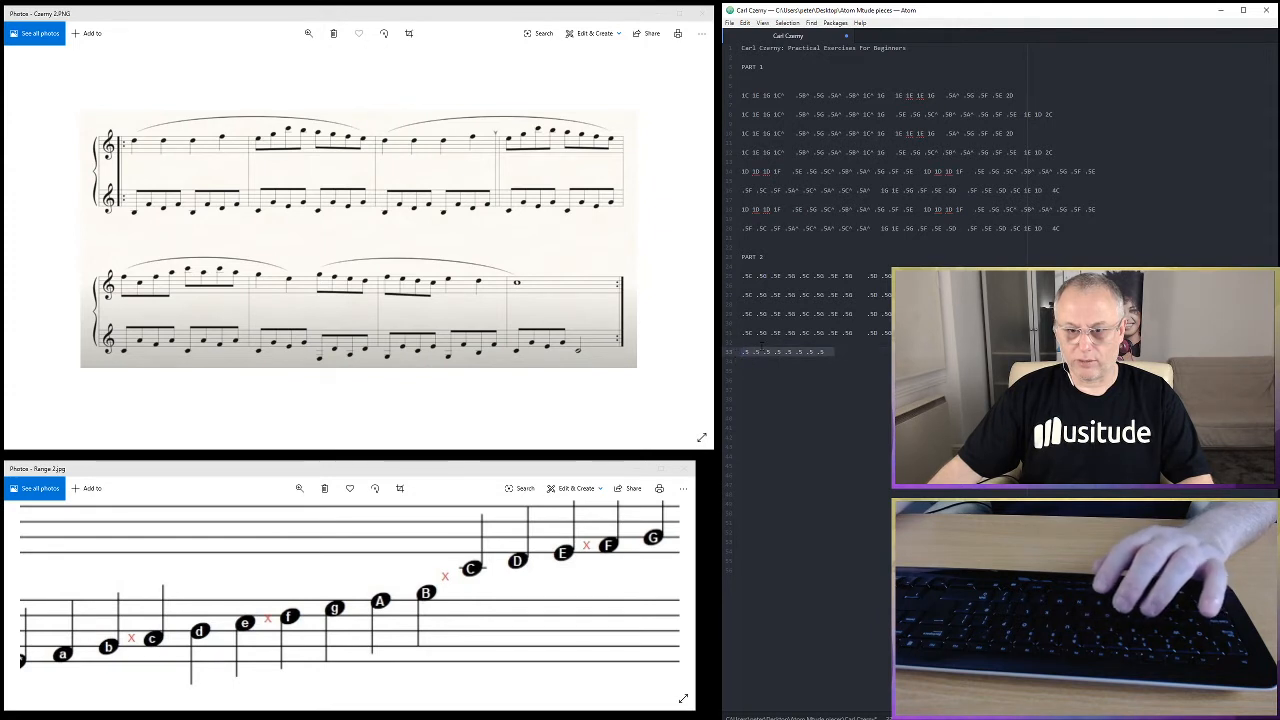
right_click(761, 344)
click(797, 393)
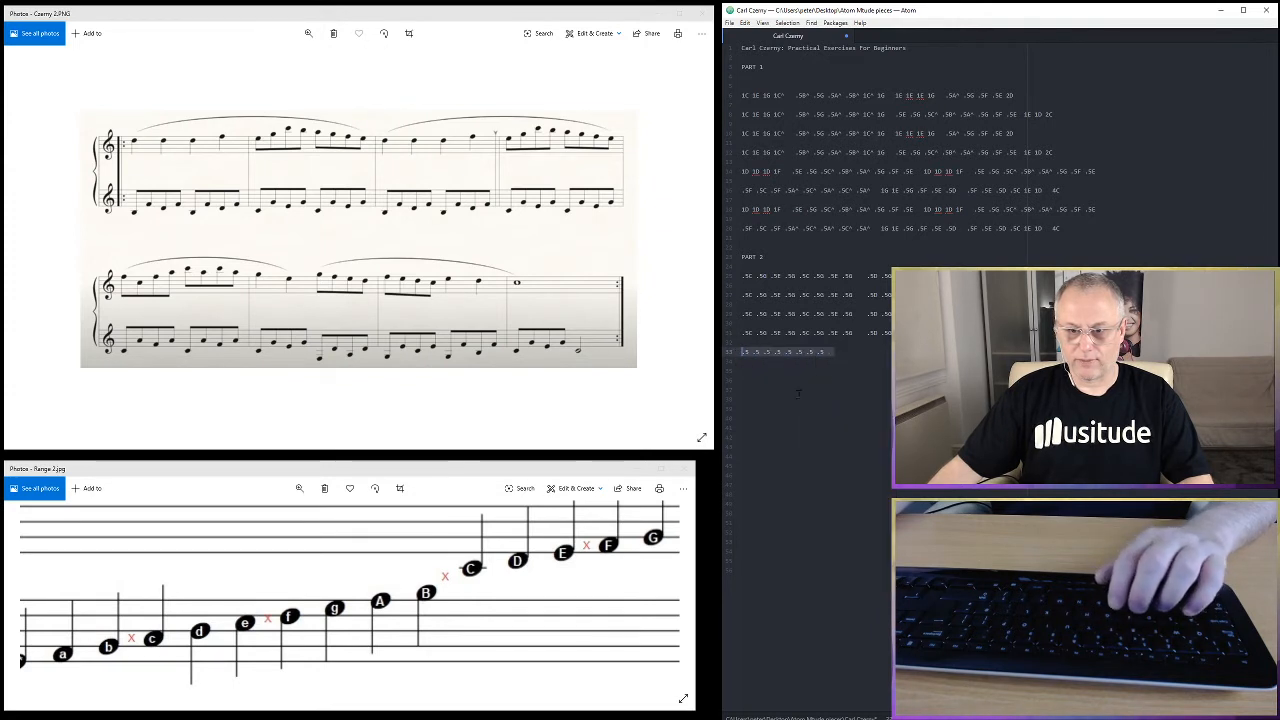
click(851, 357)
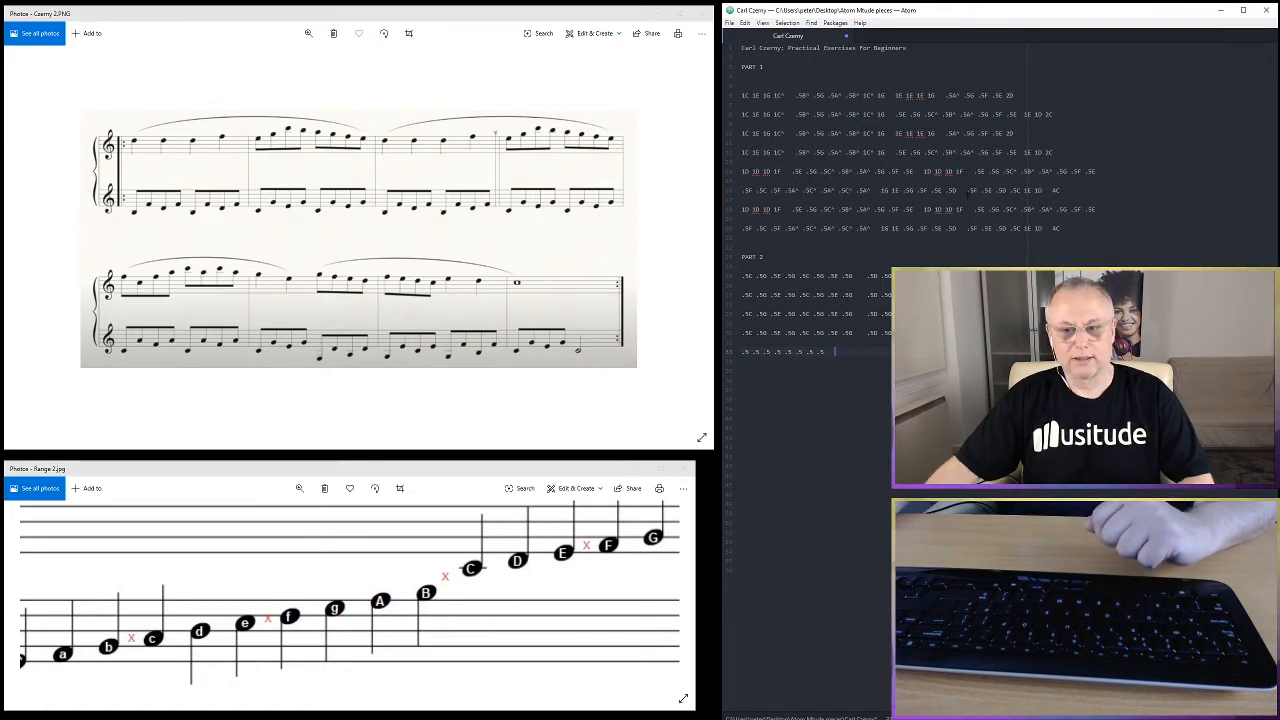
text(.5 .5 .5 .5 .5 .5 .5)
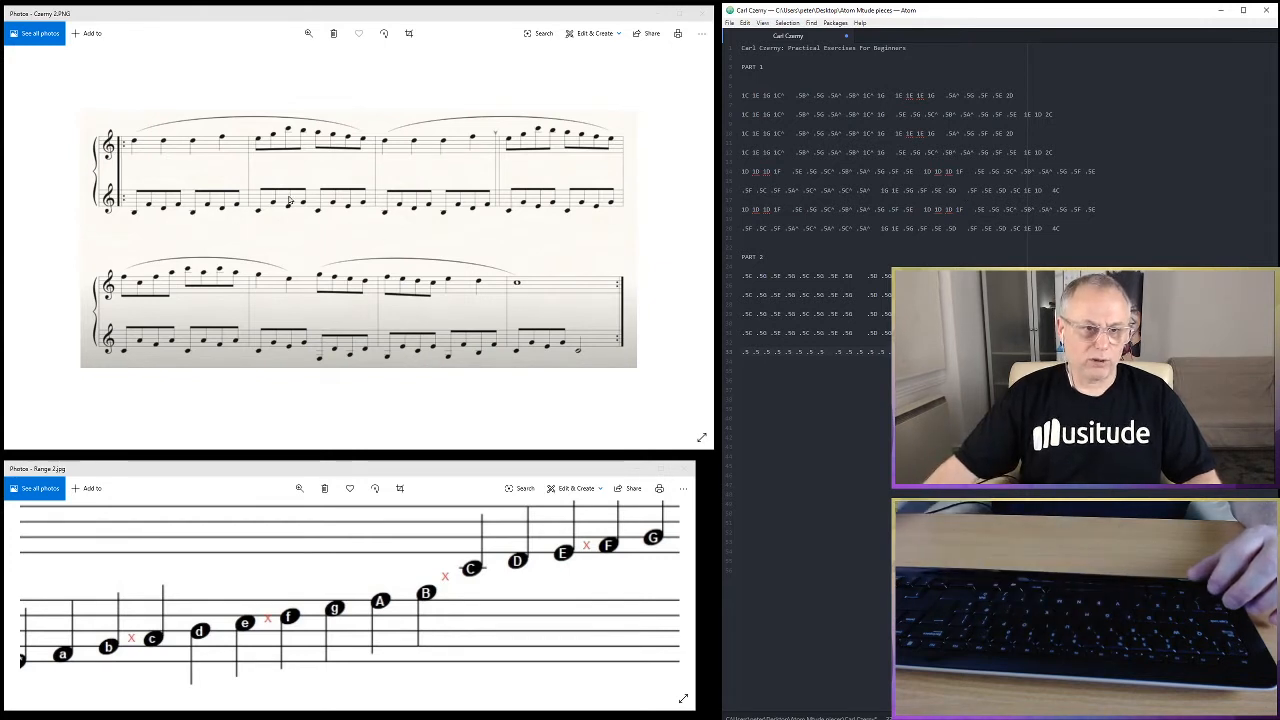
Add groups of .5 durations without note letters on line 35, leaving a blank line after line 33
key(Return)
key(Return)
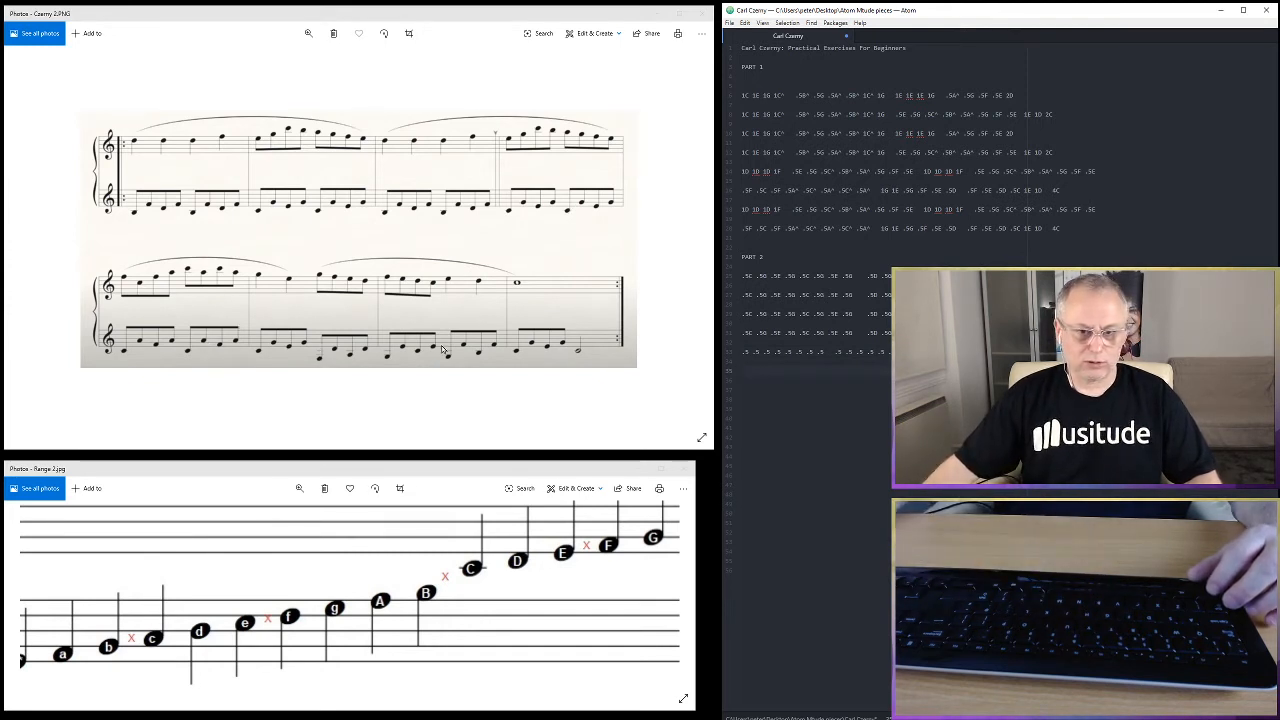
key(ctrl+v)
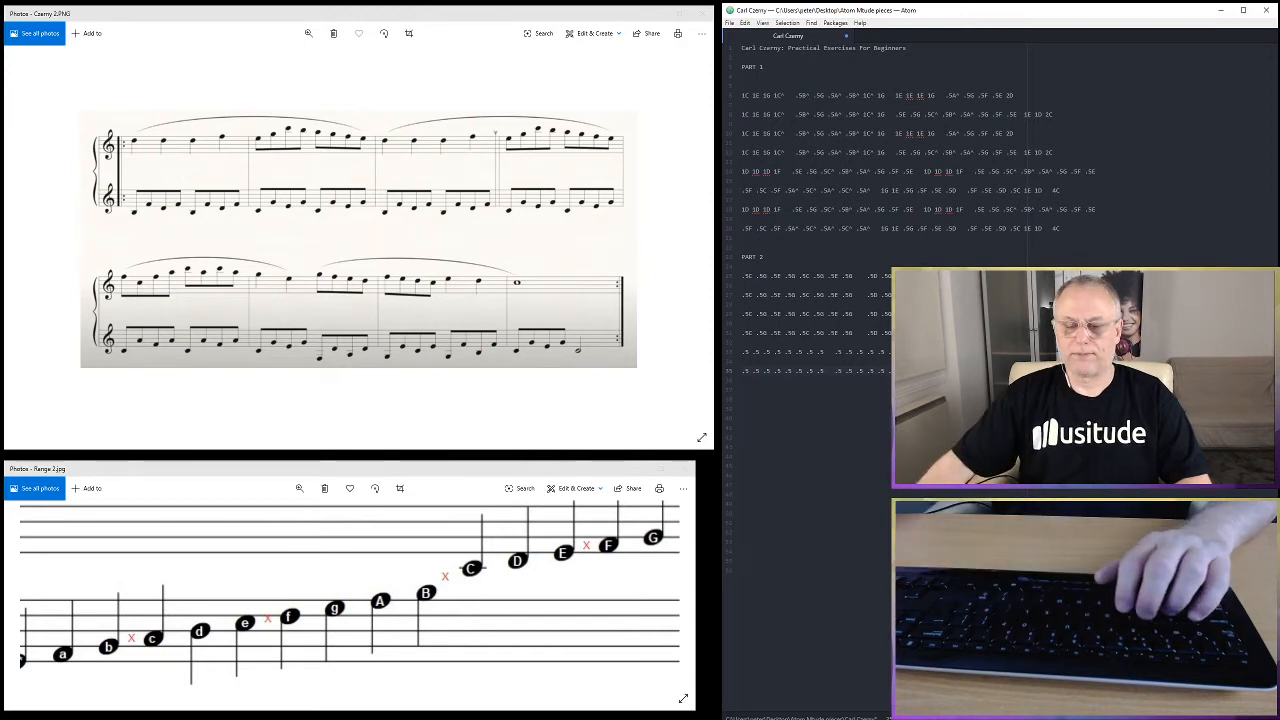
Enlarge the editor text and bring the prepared Part 2 lines 33 and 35 into view
key(ctrl+equal)
key(ctrl+equal)
key(ctrl+equal)
key(ctrl+equal)
key(ctrl+equal)
key(ctrl+equal)
key(ctrl+equal)
key(ctrl+equal)
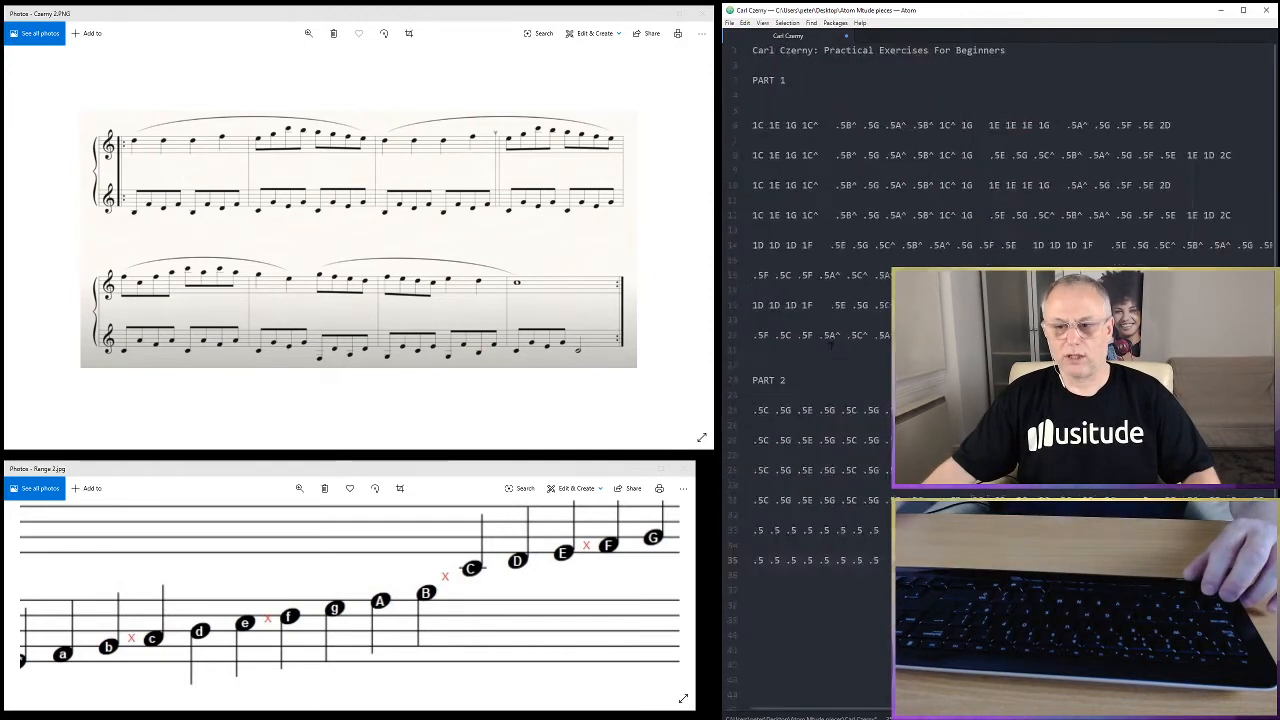
scroll(831, 347, down, 3)
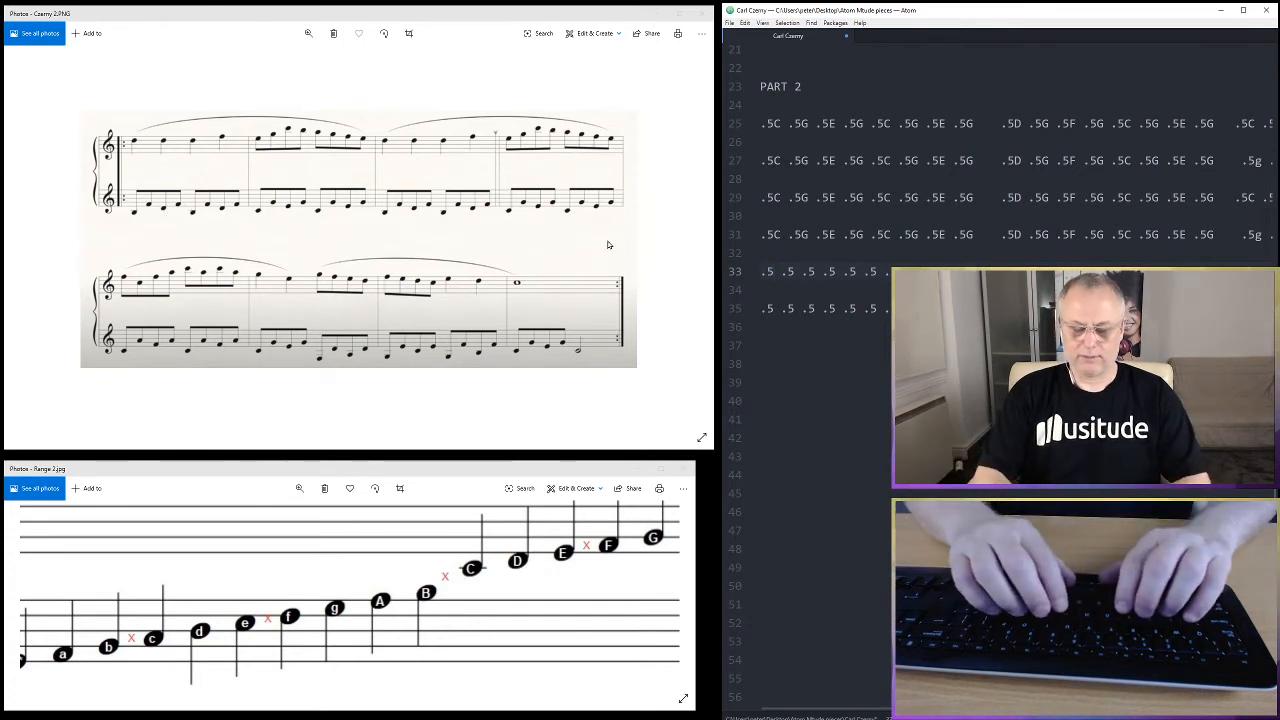
Add the note letters B, F, D, F to the first four .5 durations on line 33
text(B)
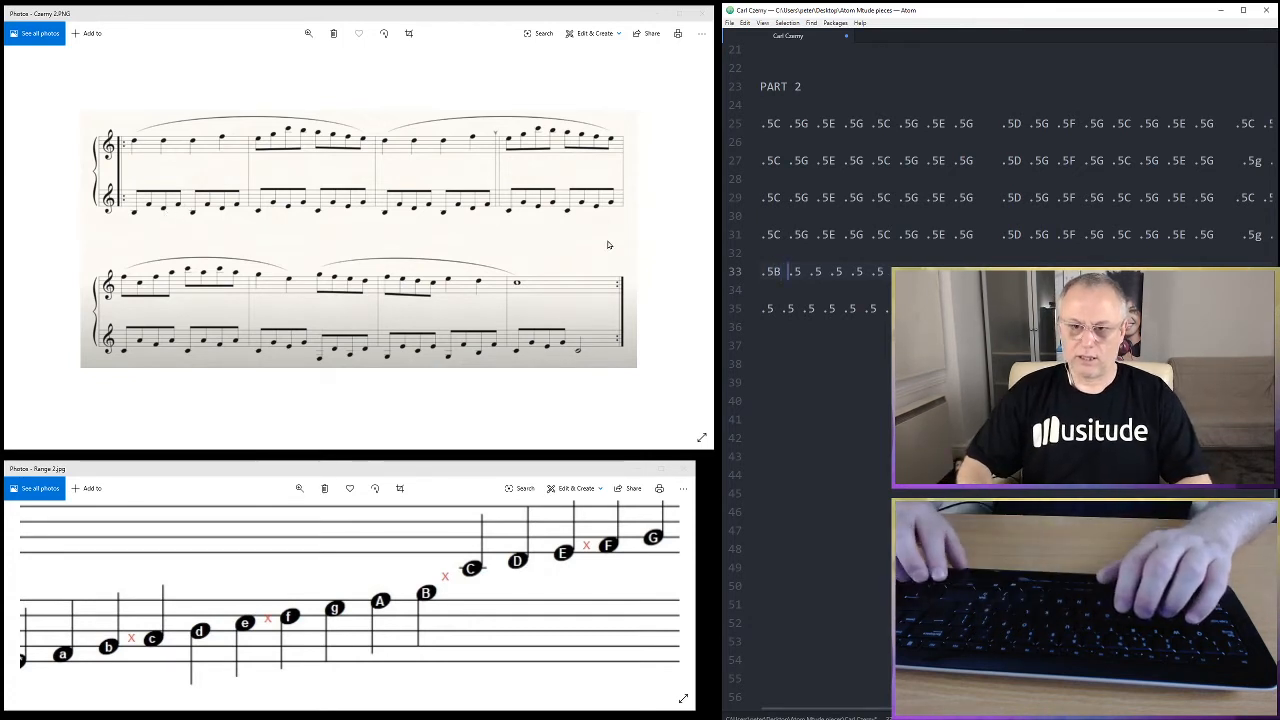
key(Right)
key(Right)
key(Right)
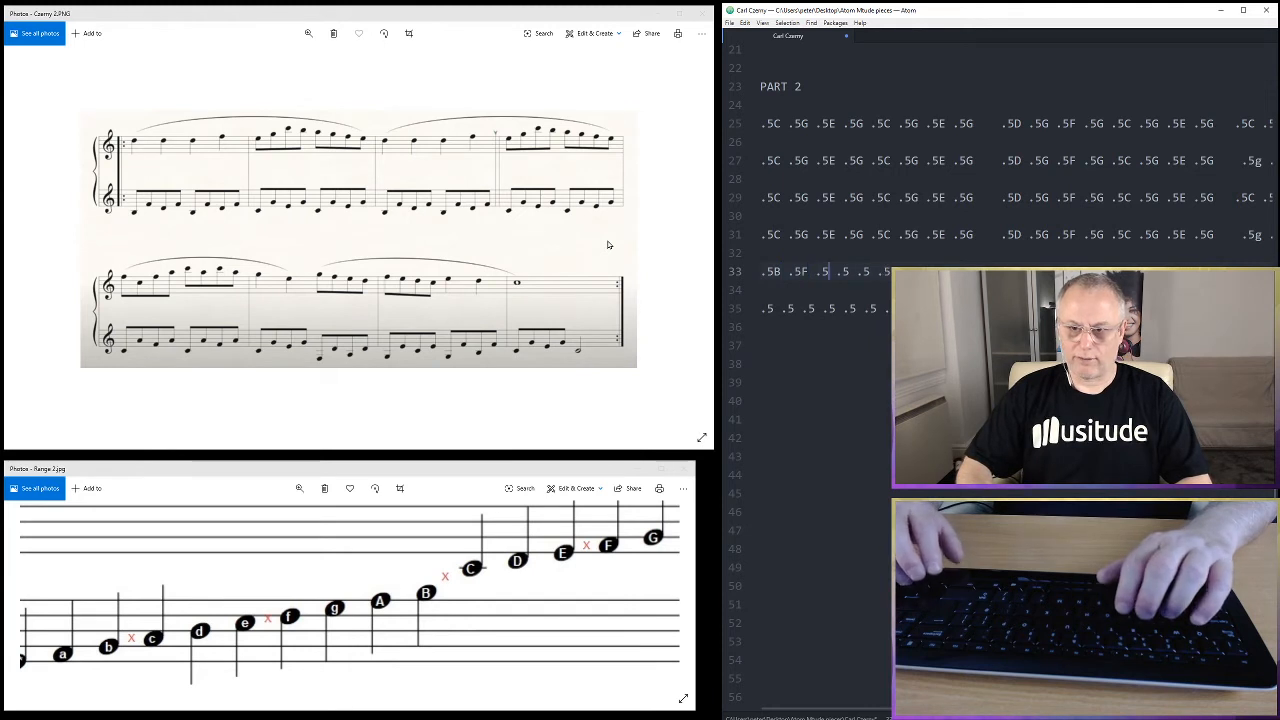
text(F)
key(Right)
key(Right)
key(Right)
text(D)
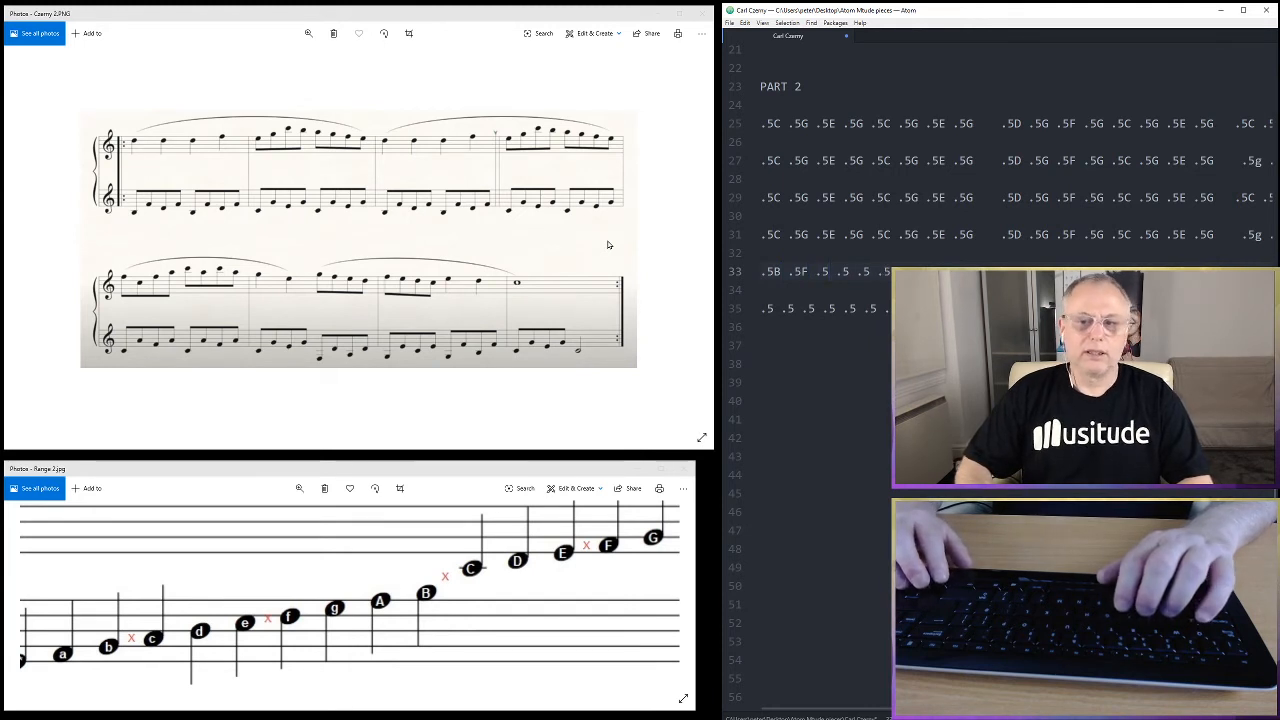
key(Right)
key(Right)
key(Right)
text(F)
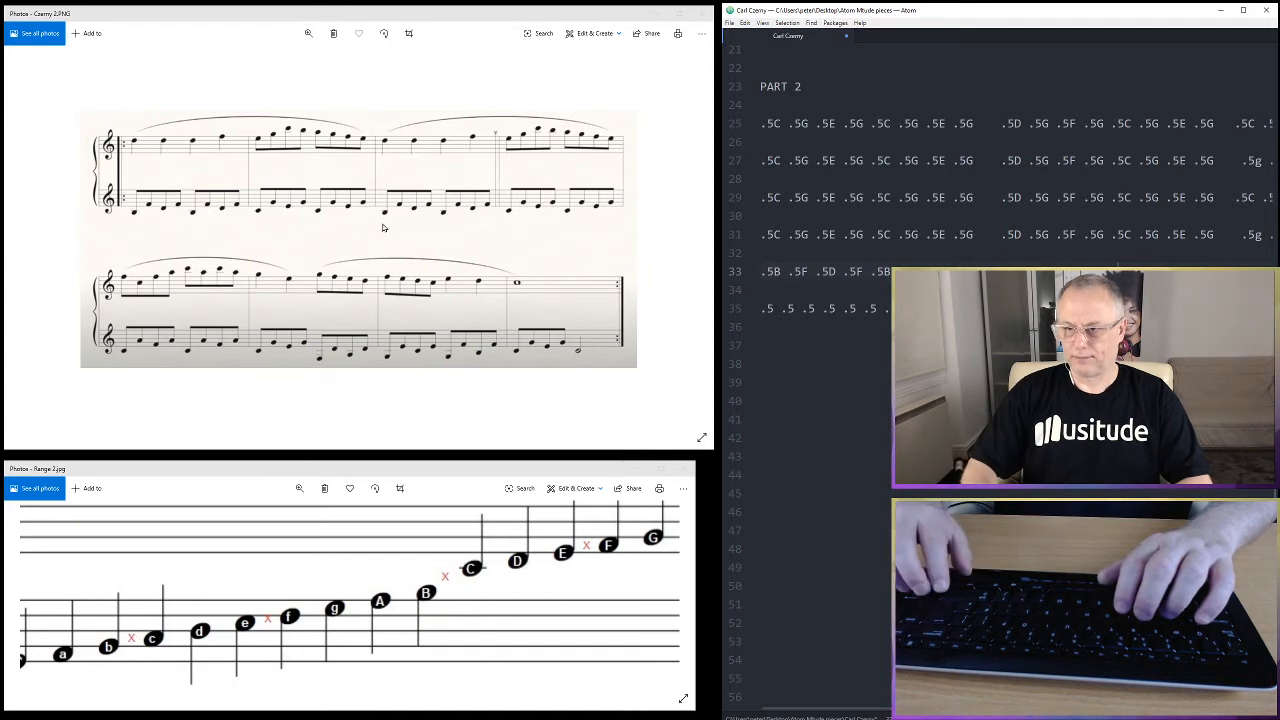
Complete the second group of .5 durations on line 33 with the notes G, E, G
text(G)
key(Right)
key(Right)
key(Right)
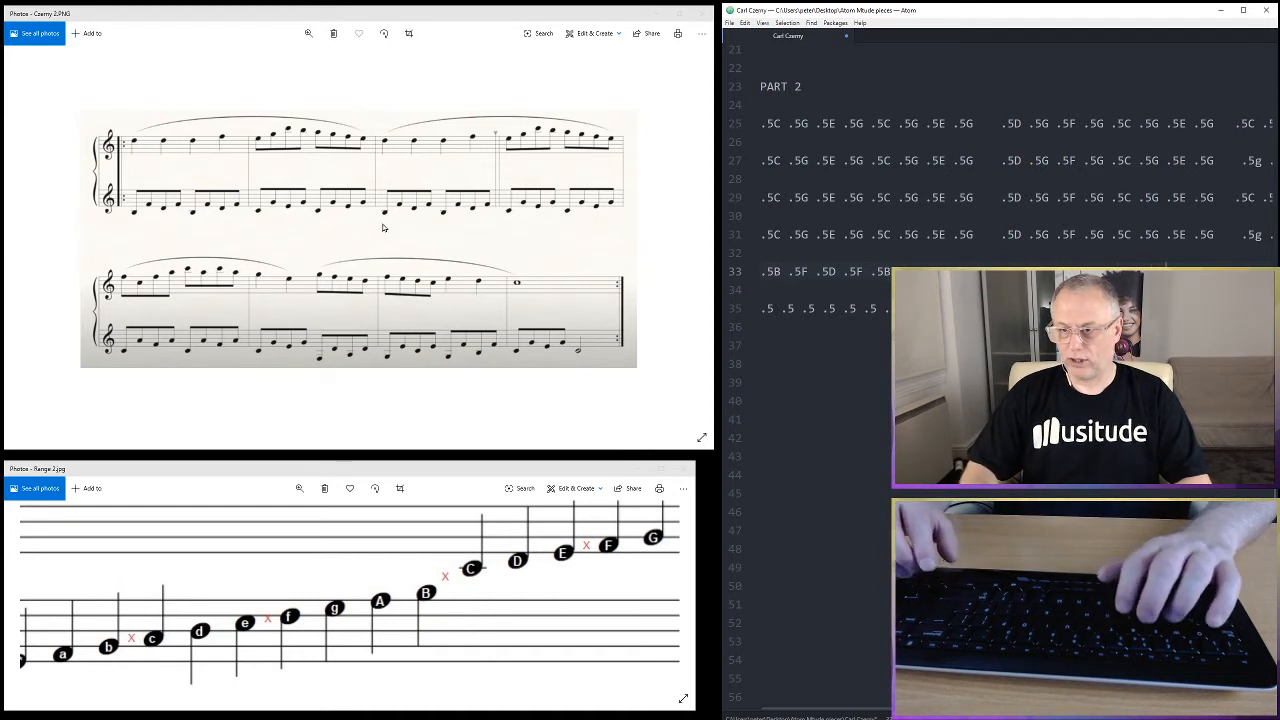
text(E)
key(Right)
key(Right)
key(Right)
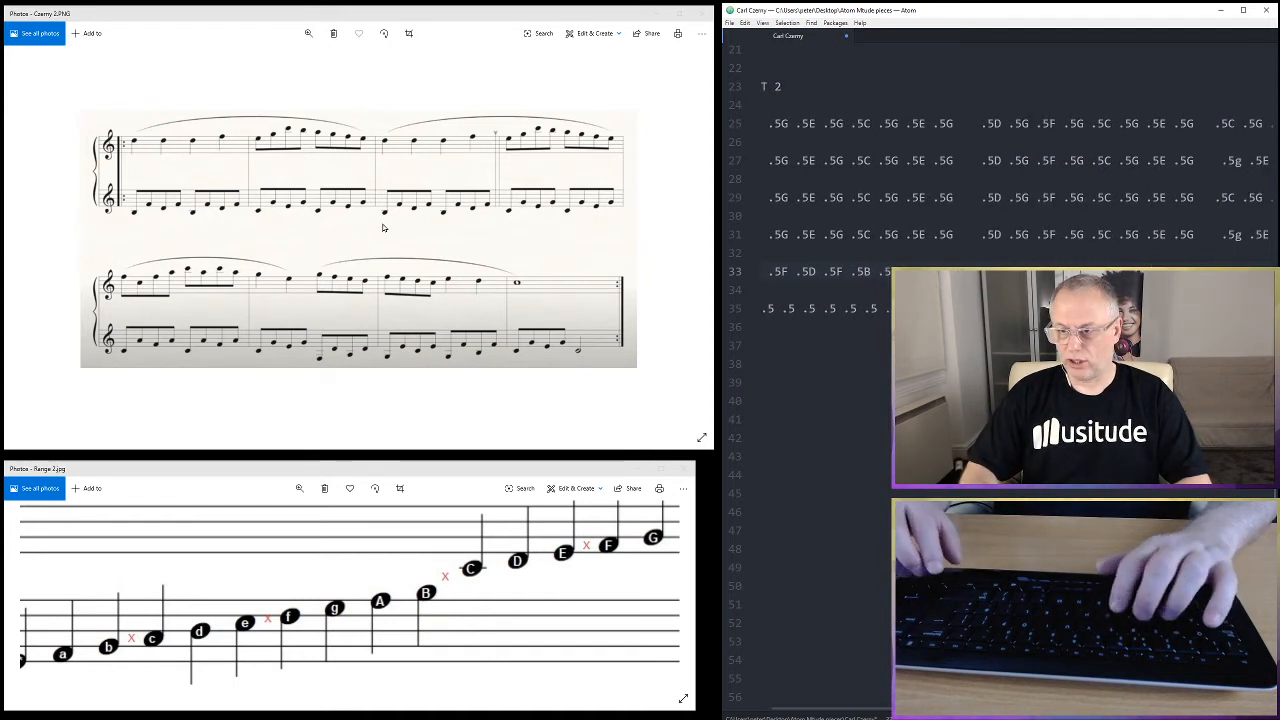
text(G)
key(Right)
key(Right)
key(Right)
key(Right)
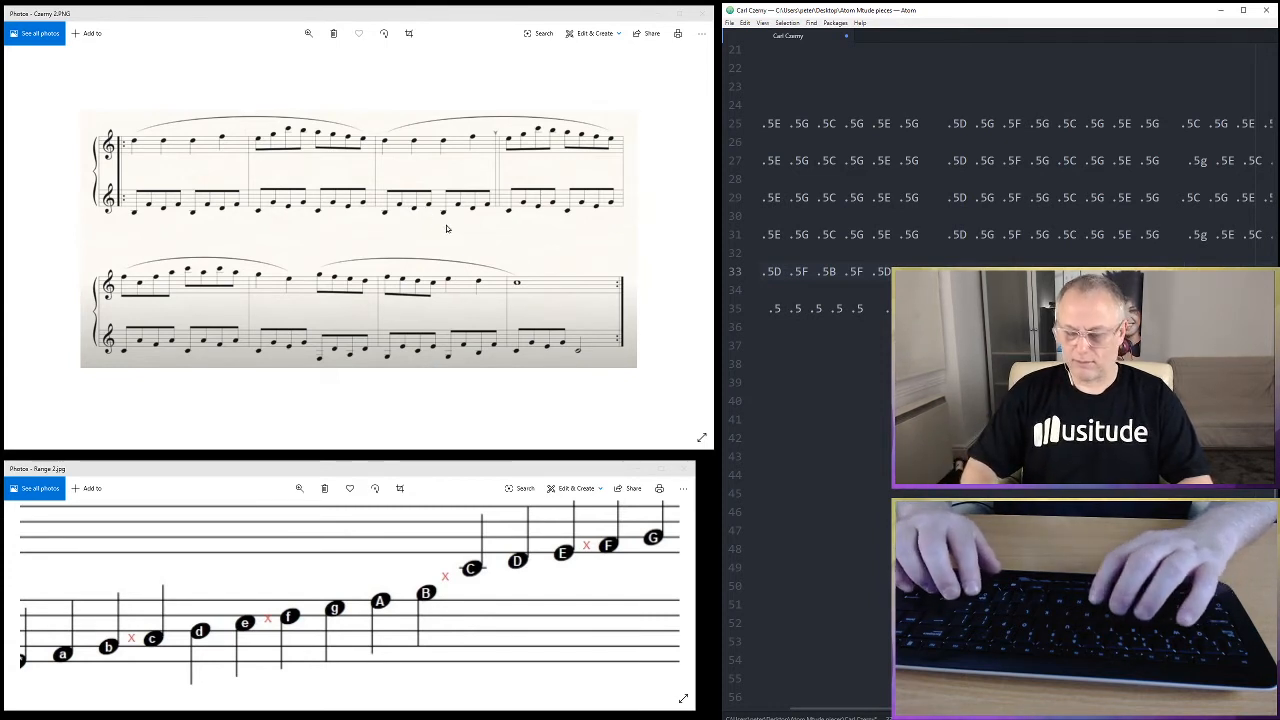
Add the notes B, F, D, F to the first half of line 33's third group
text(B)
key(Right)
key(Right)
key(Right)
text(F)
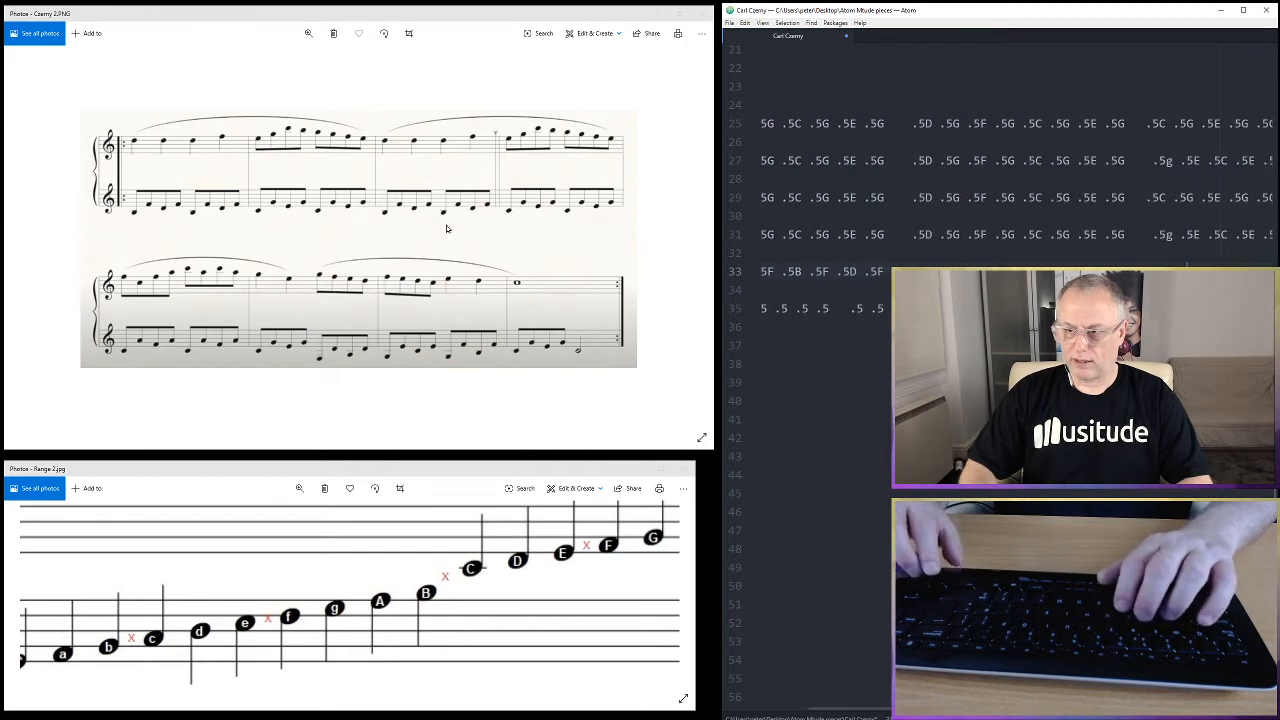
key(Right)
key(Right)
key(Right)
text(D)
key(Right)
key(Right)
key(Right)
text(F)
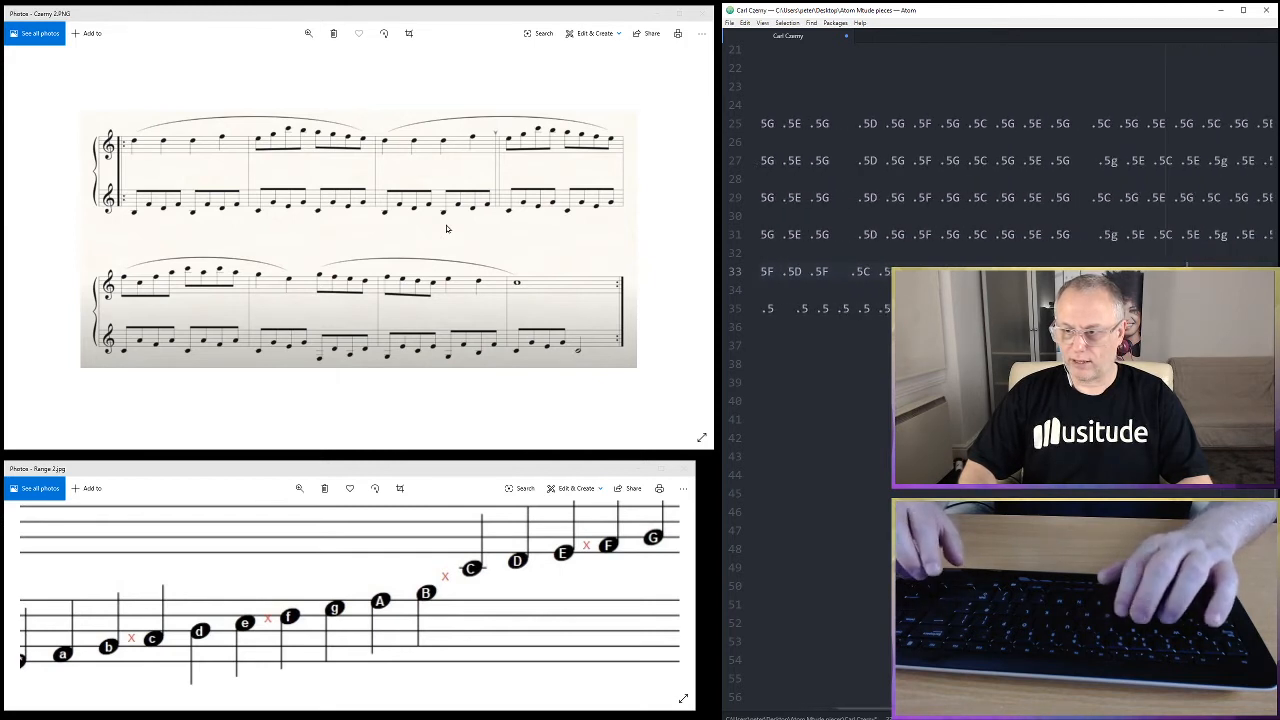
key(Right)
key(Right)
key(Right)
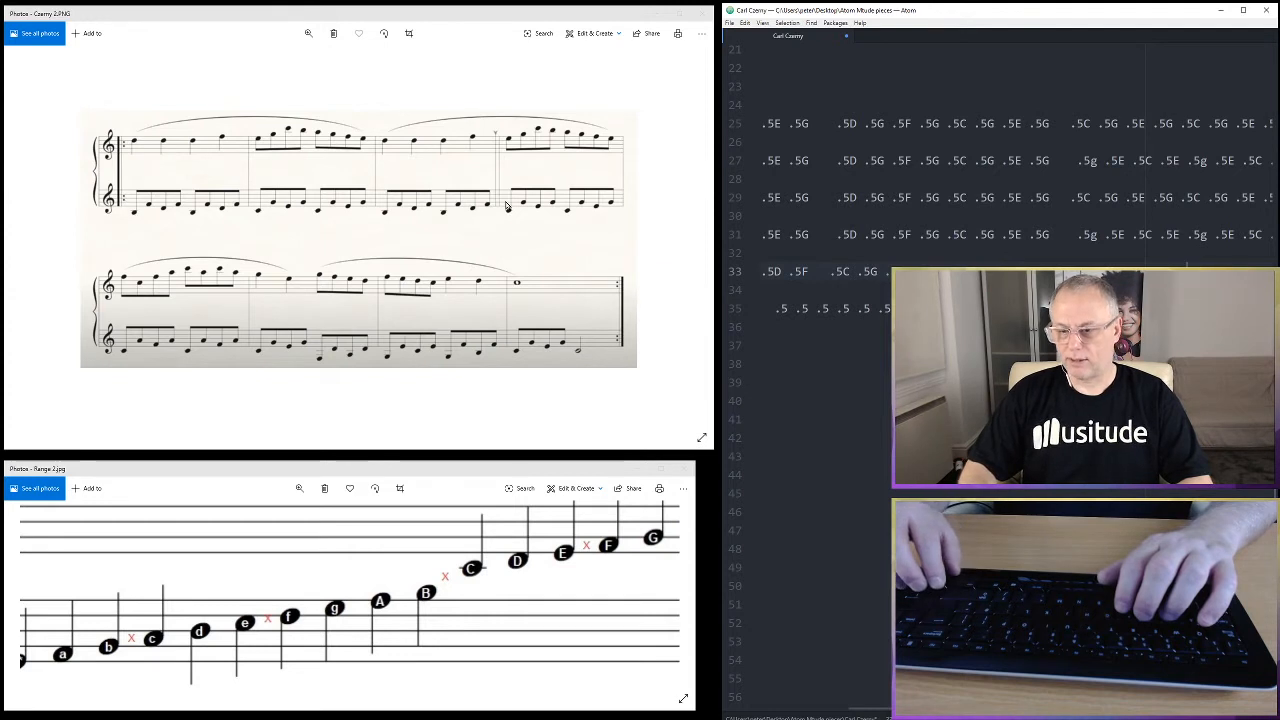
Repeat the notes B, F, D, F in the second half of line 33's third group
text(B)
key(Right)
key(Right)
key(Right)
text(F)
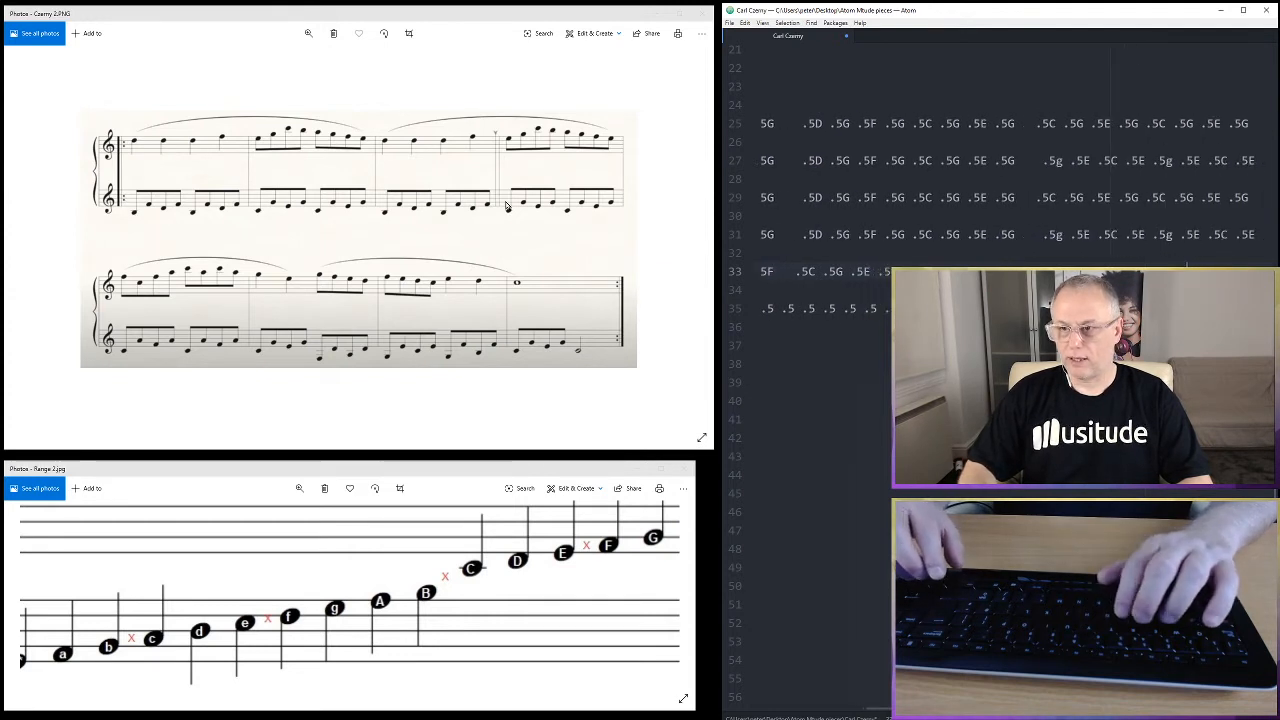
key(Right)
key(Right)
key(Right)
text(D)
key(Right)
key(Right)
key(Right)
text(F)
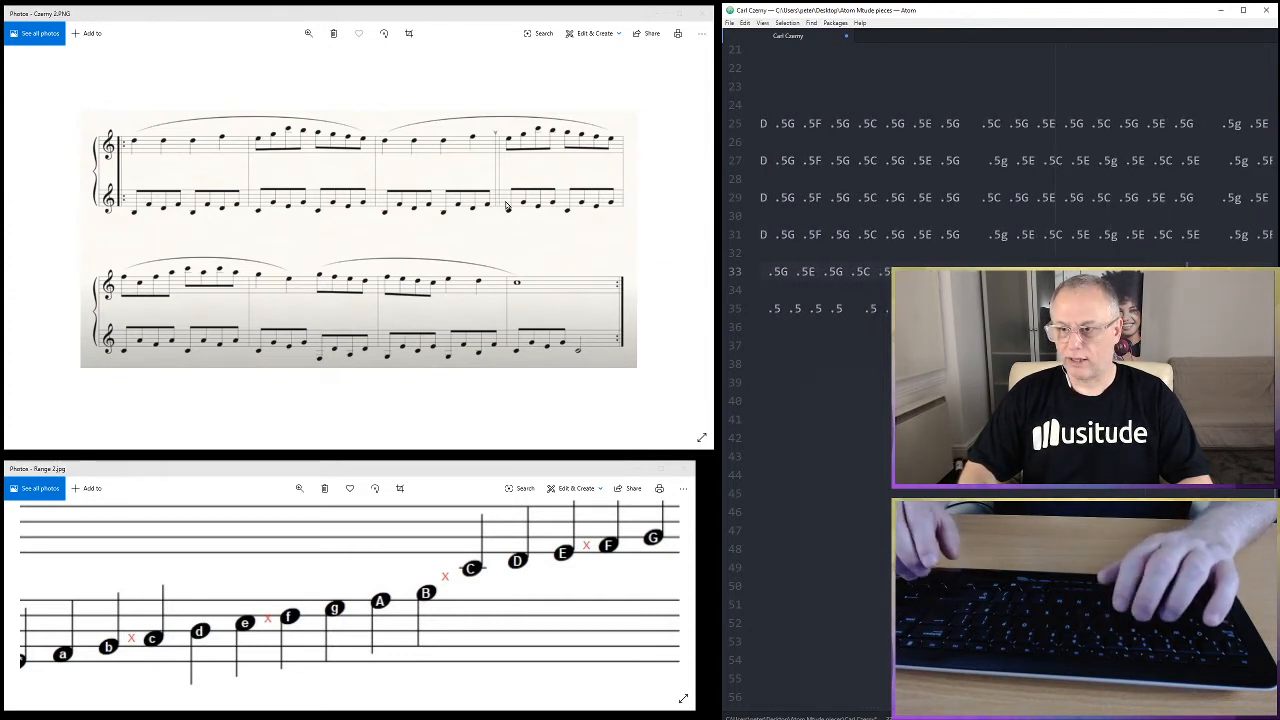
key(Right)
key(Right)
key(Right)
key(Right)
key(Right)
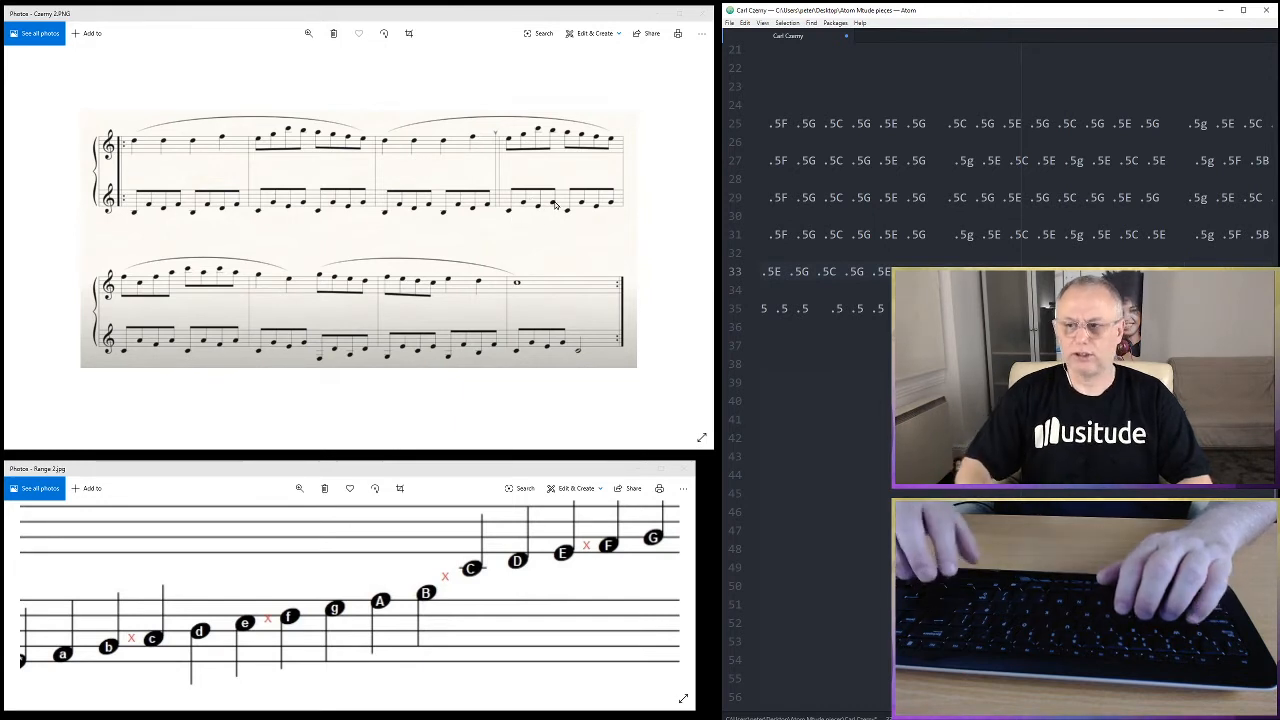
Add the notes C, G, E, G to the first half of line 33's fourth group
text(C)
key(Right)
key(Right)
key(Right)
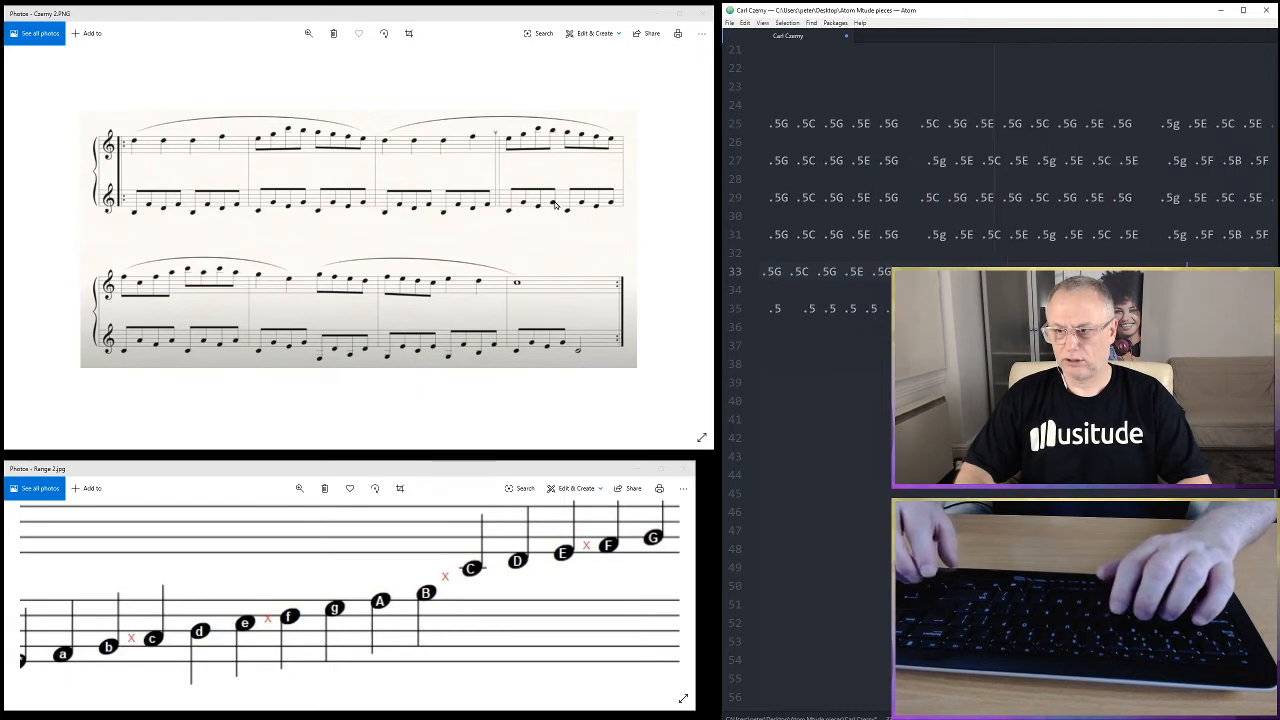
text(G)
key(Right)
key(Right)
key(Right)
text(E)
key(Right)
key(Right)
key(Right)
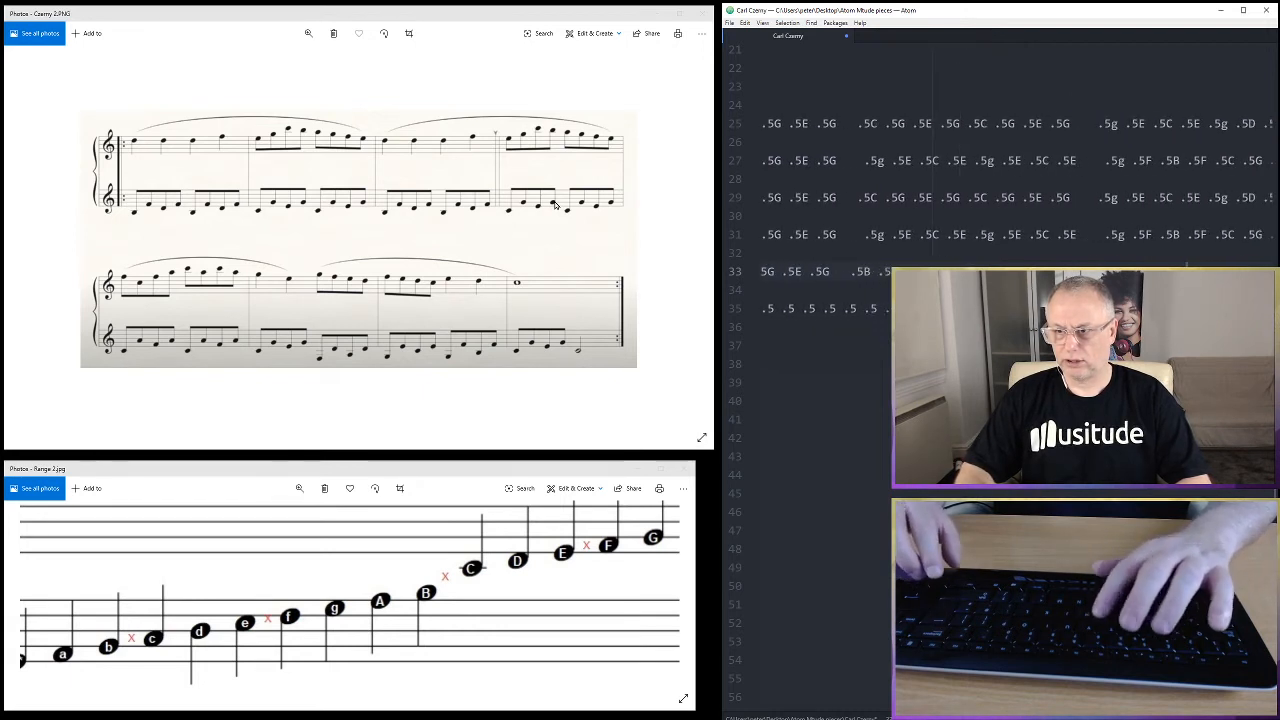
text(G)
key(Right)
key(Right)
key(Right)
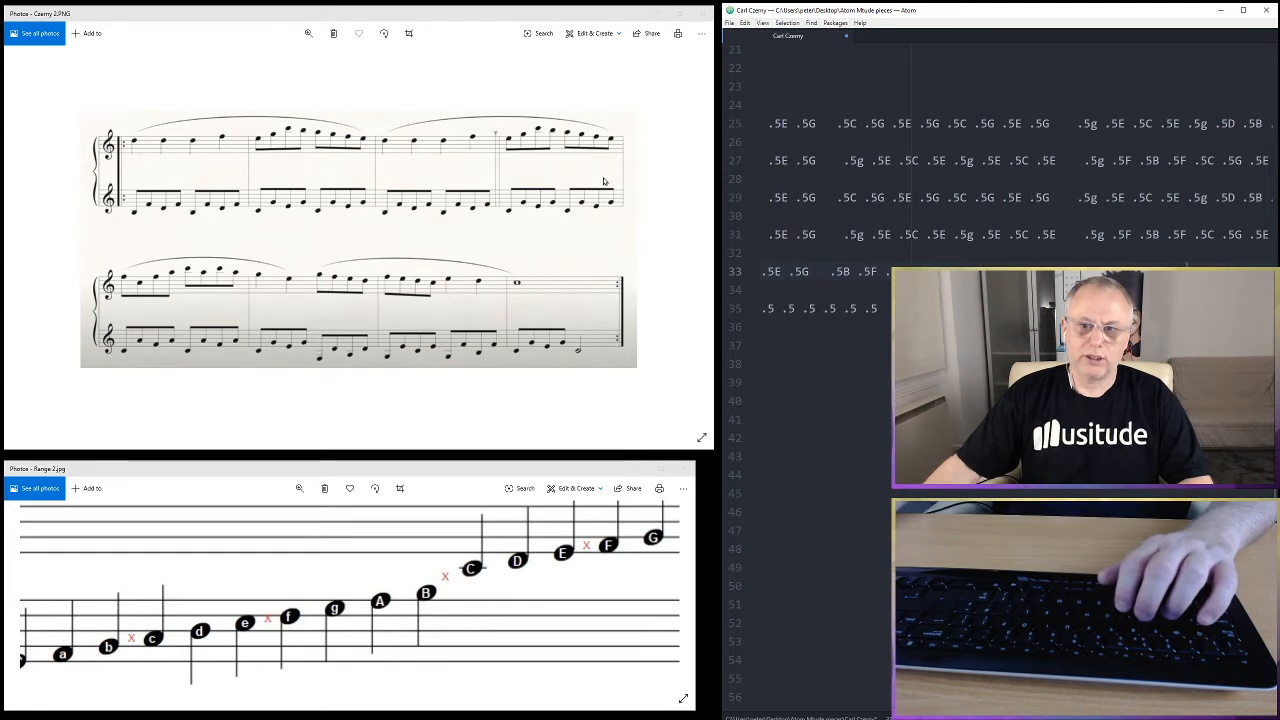
Fill the remaining durations in line 33's fourth group, continuing with the notes C and G
text(C)
key(Right)
key(Right)
key(Right)
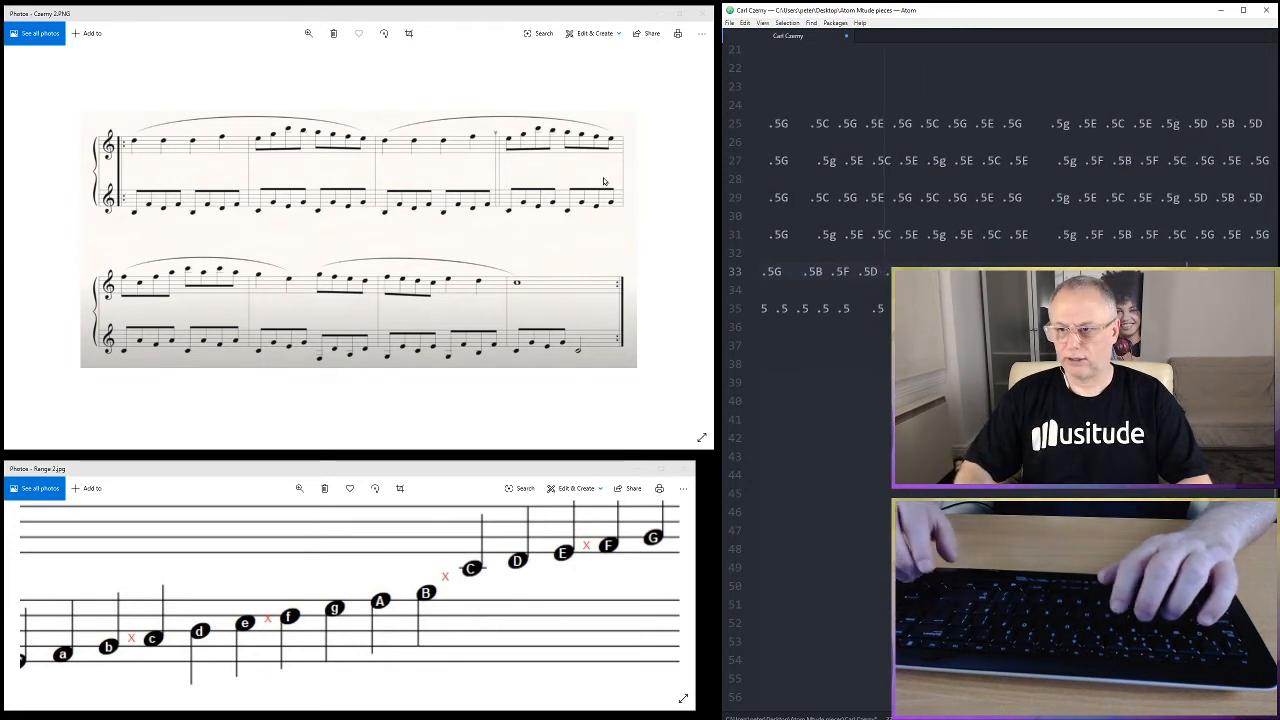
text(G)
key(Right)
key(Right)
key(Right)
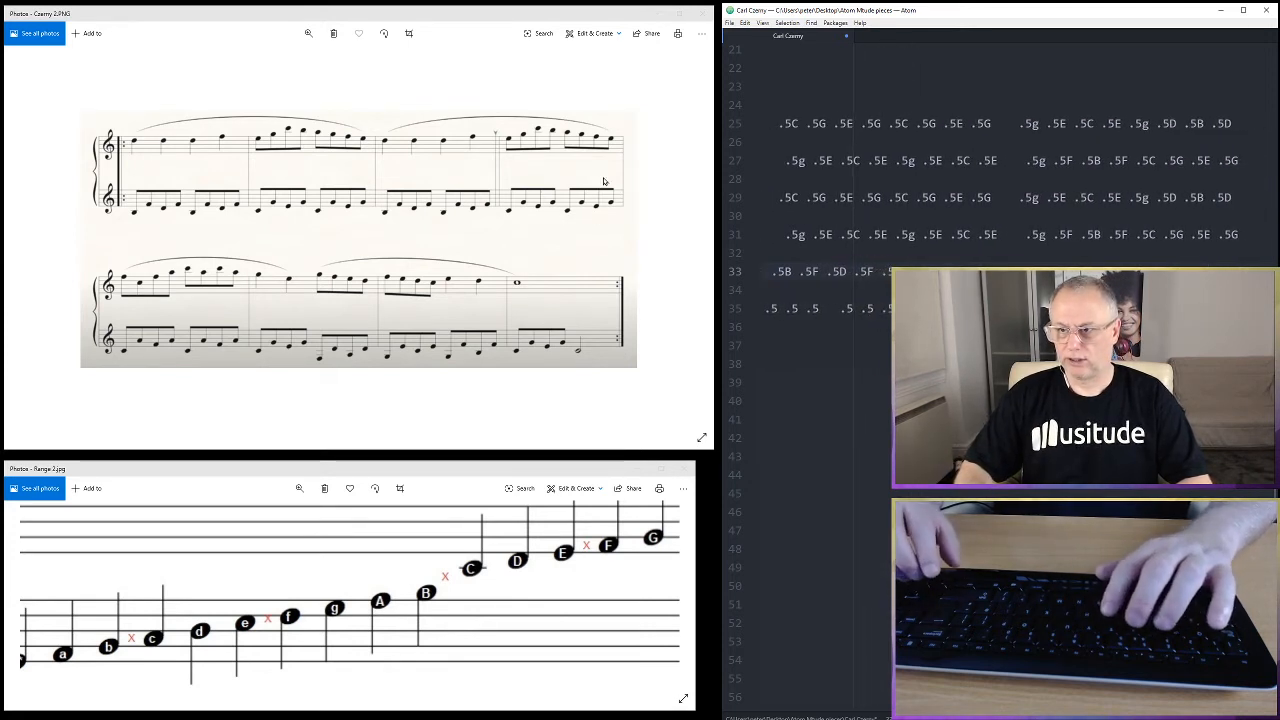
Return to the start of line 35 and shift the note range picture to show the notes up to C^
key(Down)
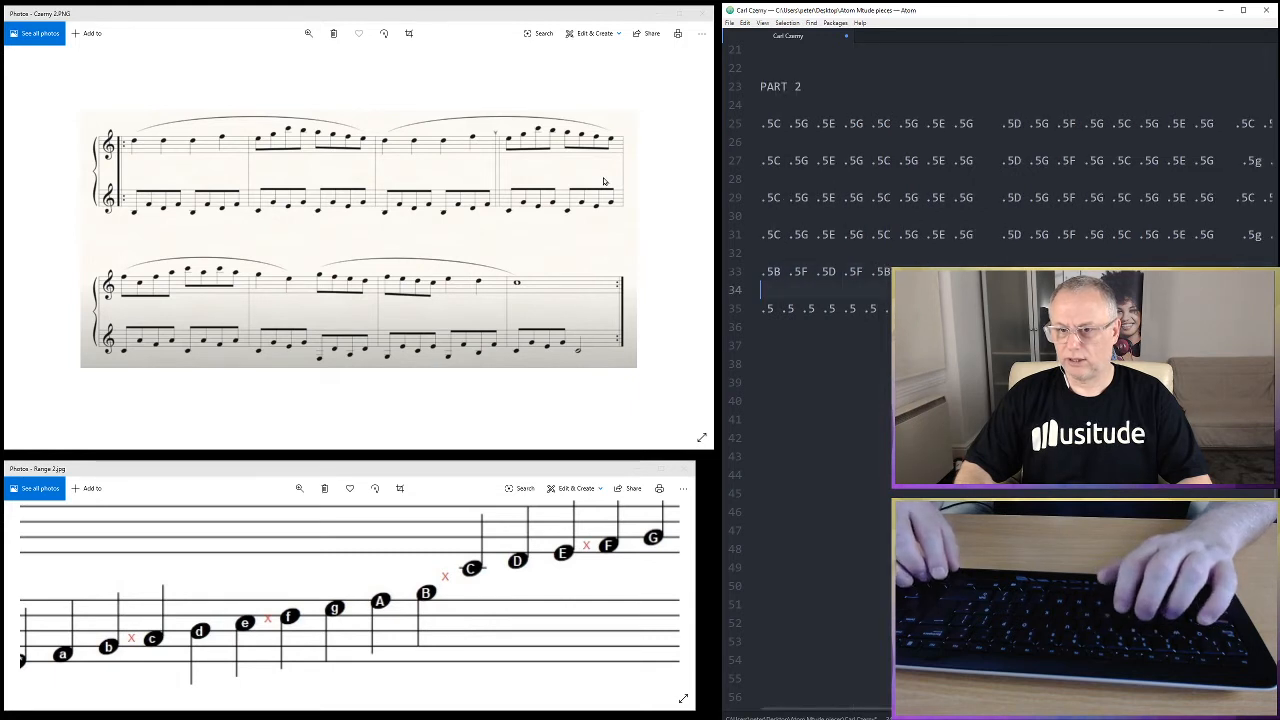
key(Up)
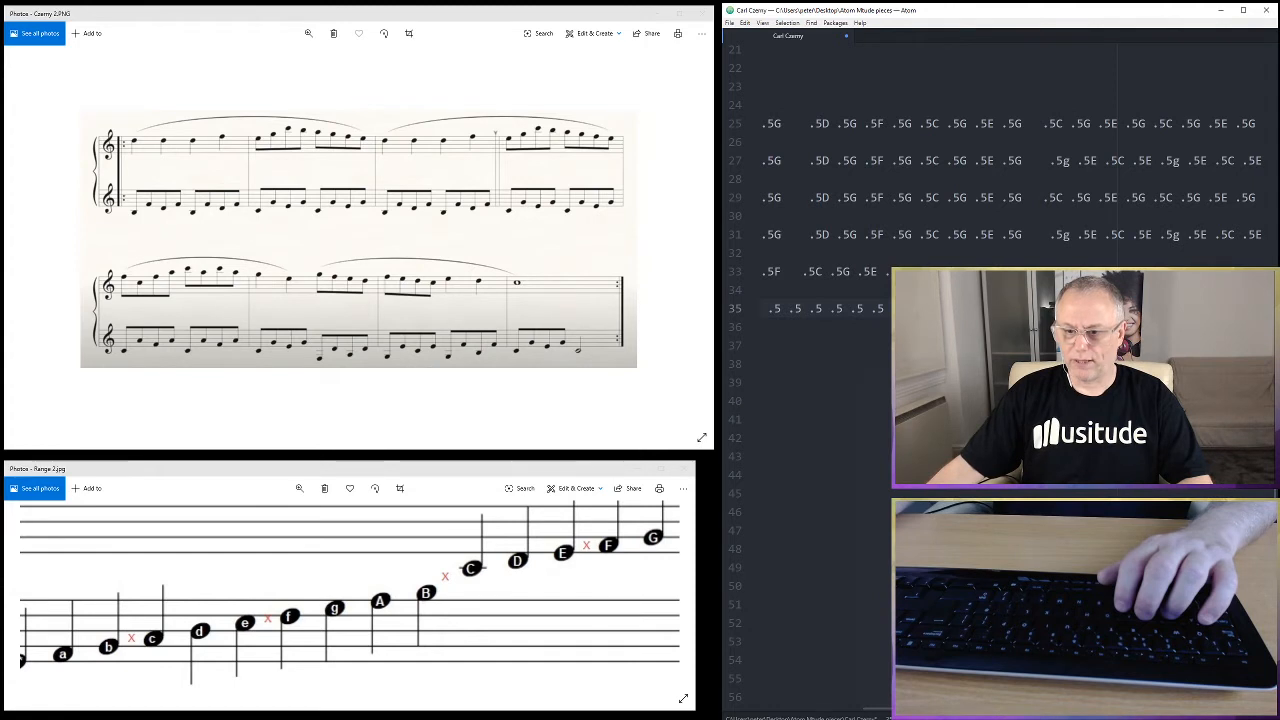
scroll(784, 690, left, 5)
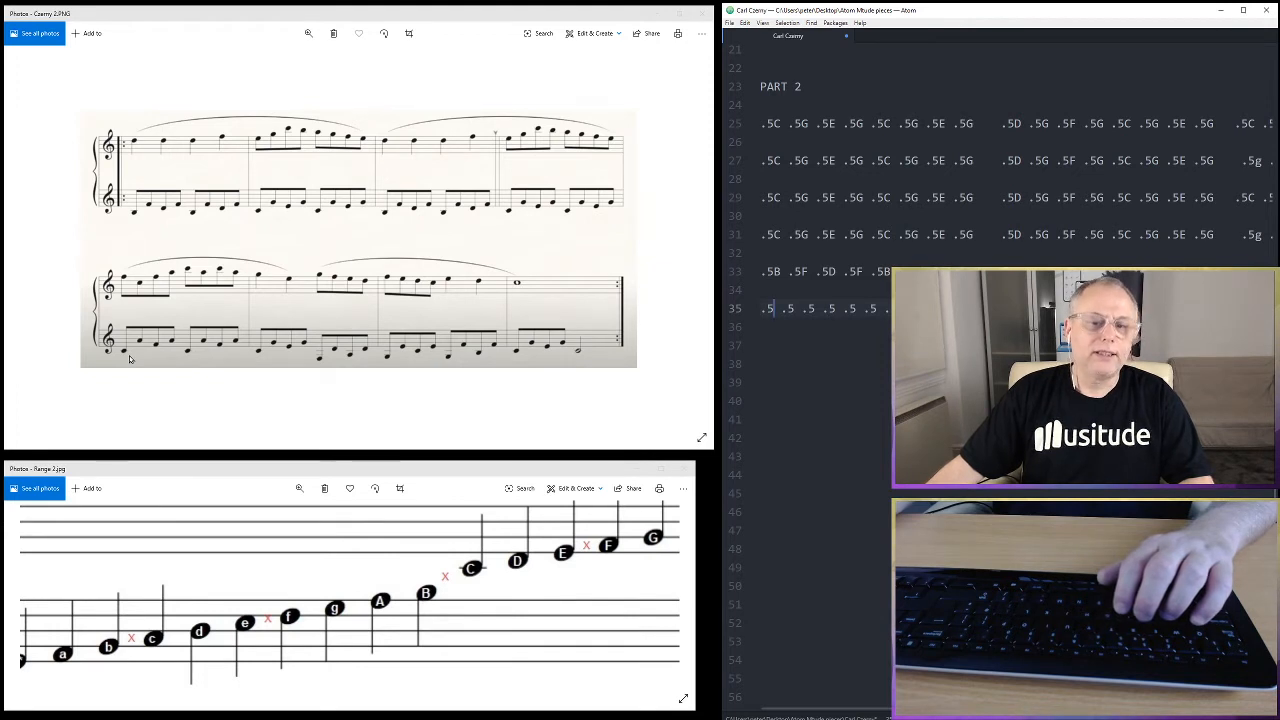
click(472, 591)
scroll(409, 591, up, 3)
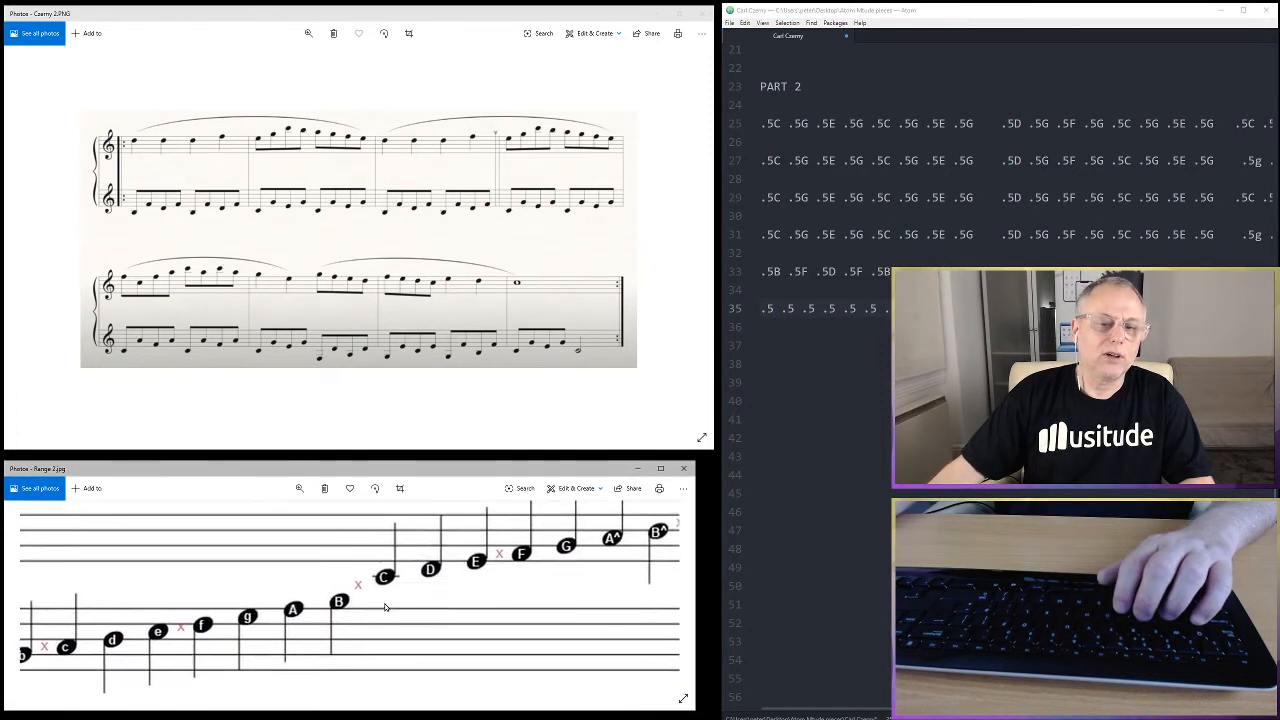
drag(385, 606, 371, 611)
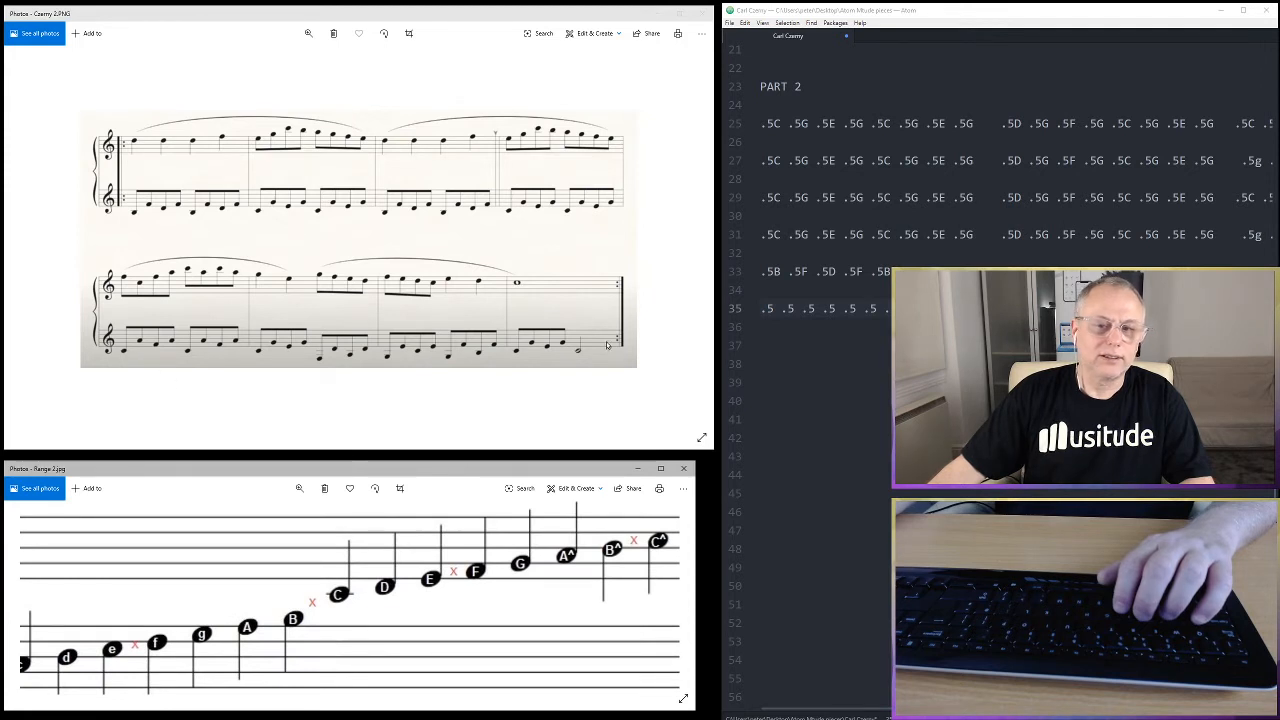
Add the notes C, A^, F, A^ to the first four .5 durations on line 35
click(772, 306)
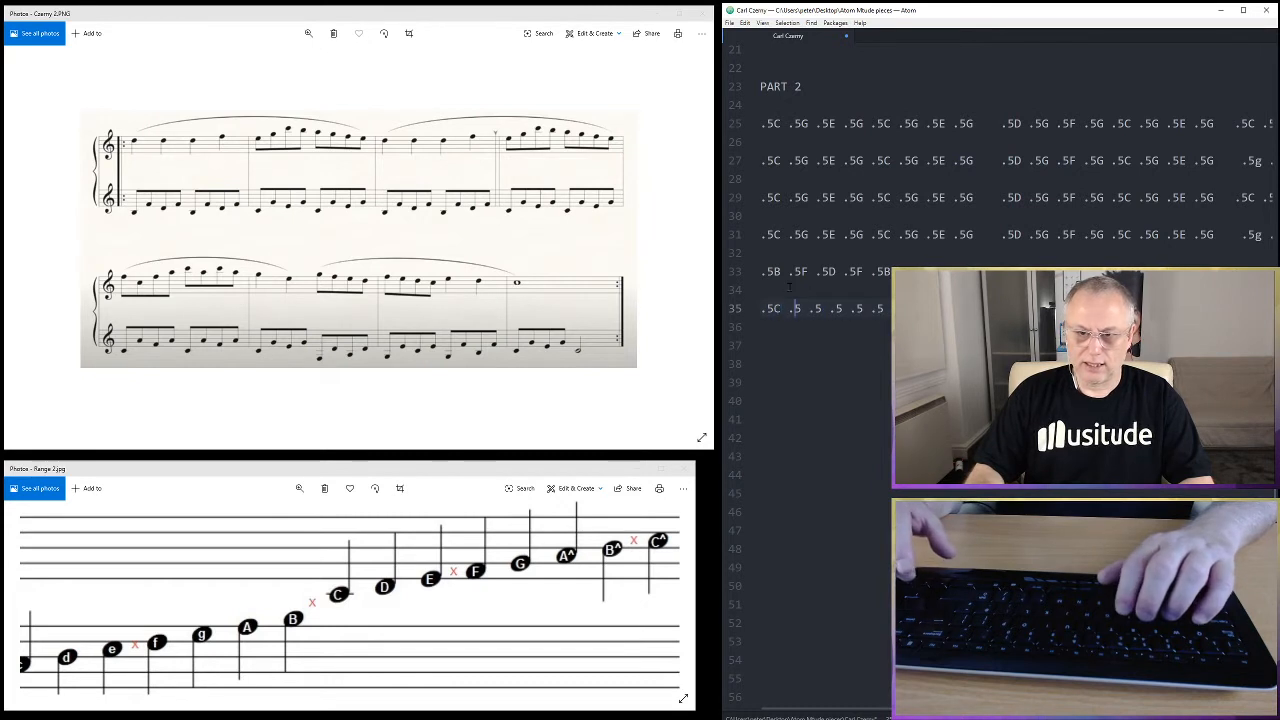
text(C)
key(Right)
key(Right)
key(Right)
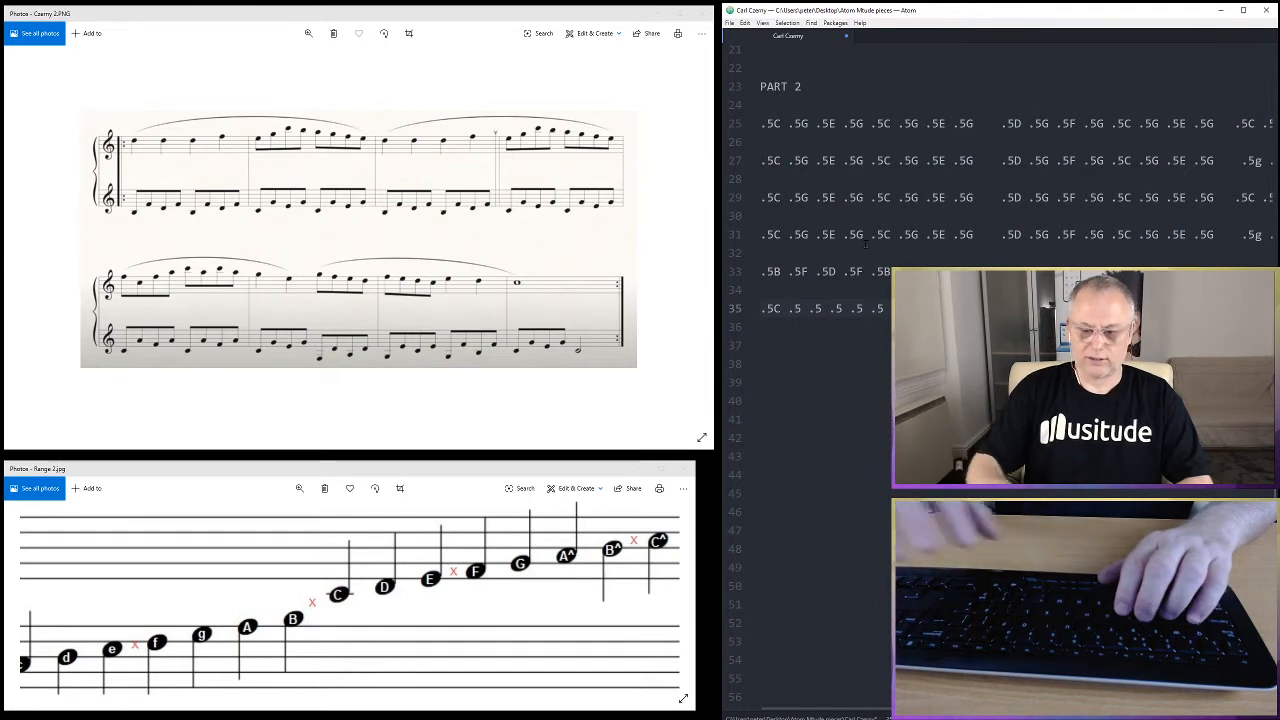
text(A)
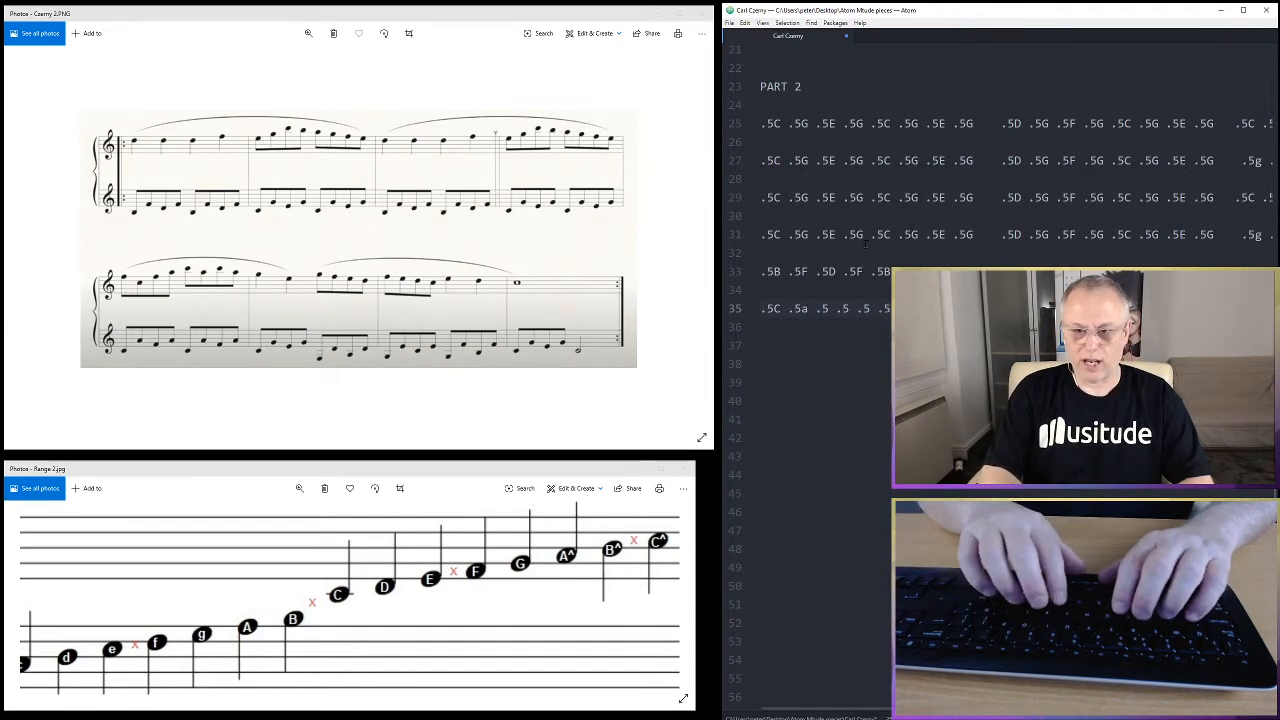
text(^)
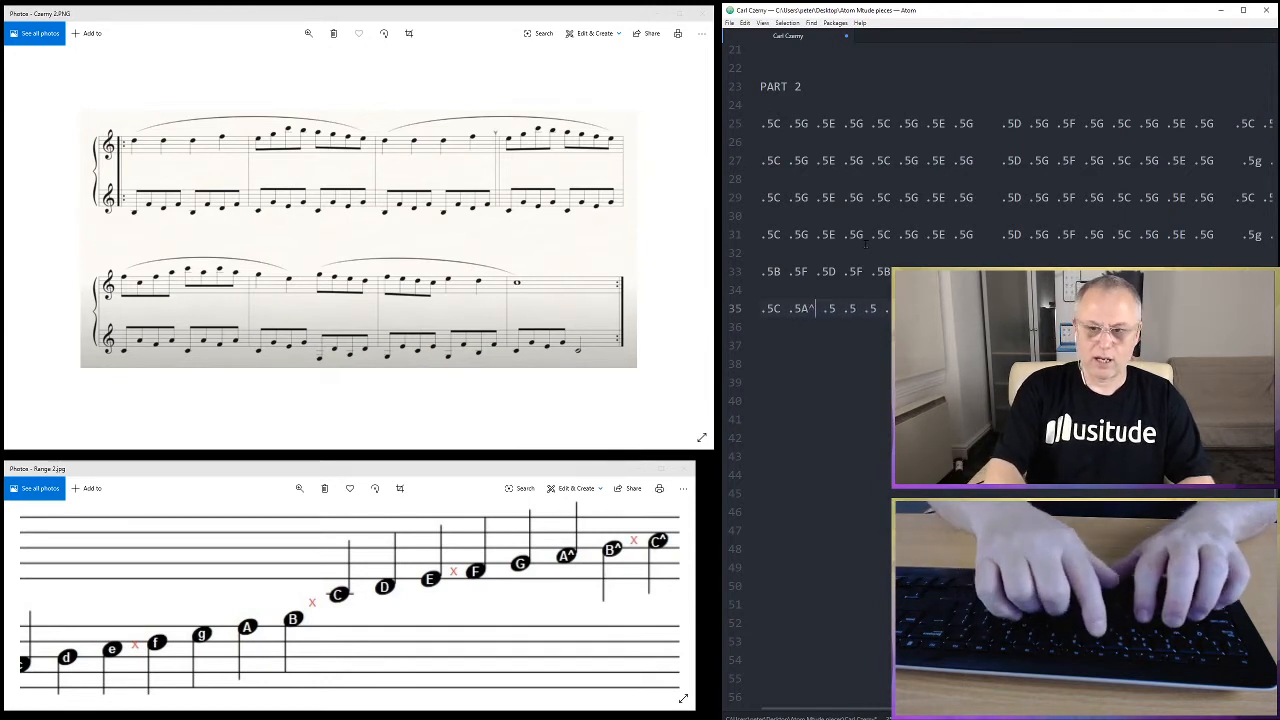
key(Right)
key(Right)
key(Right)
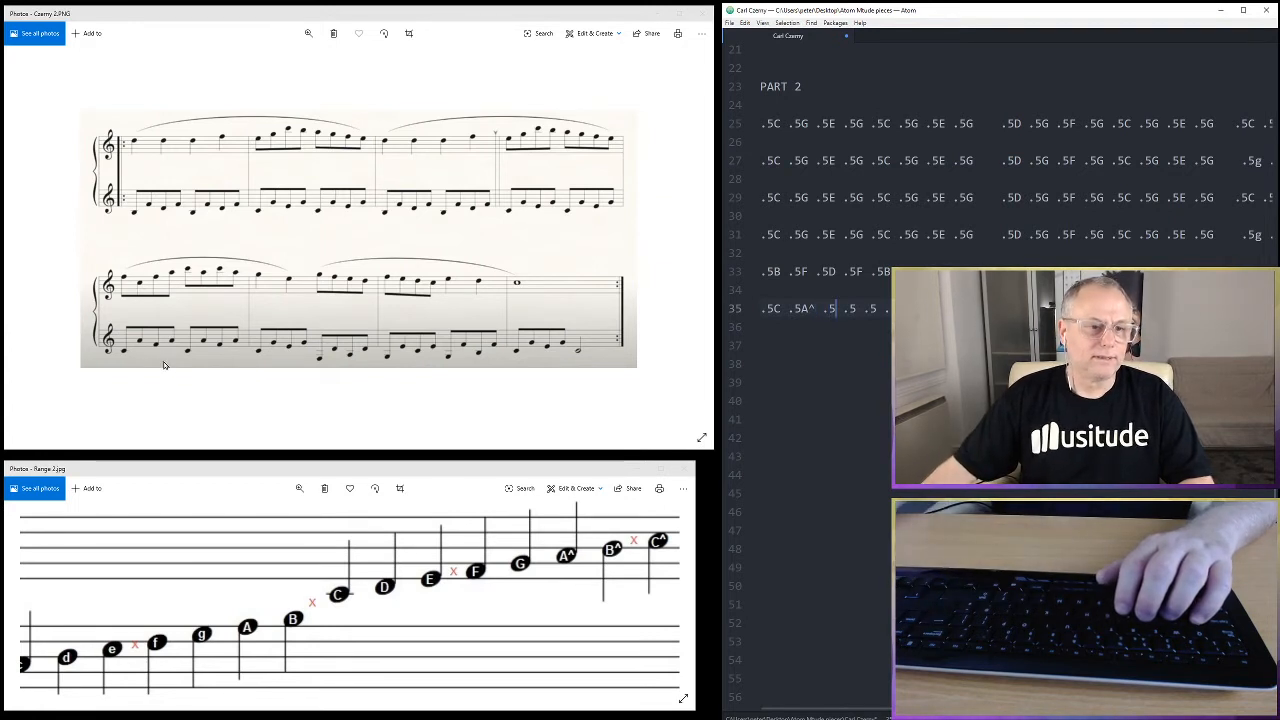
text(F .5)
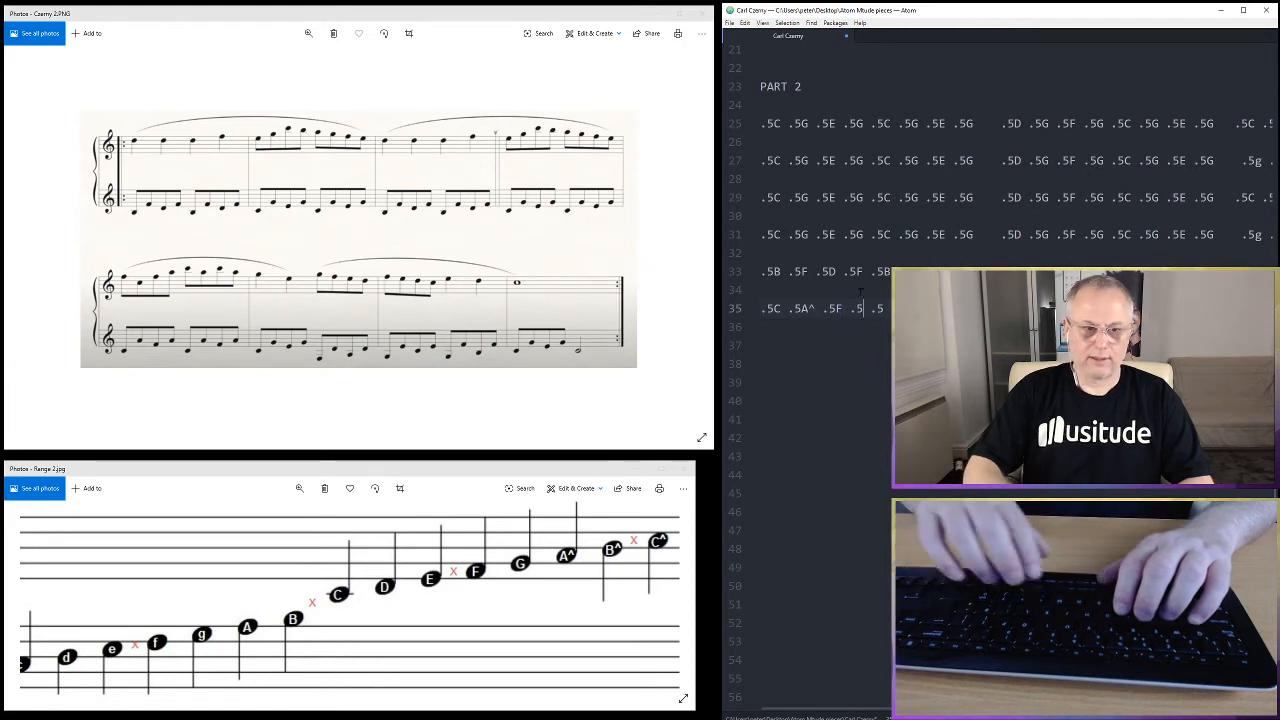
text(A^)
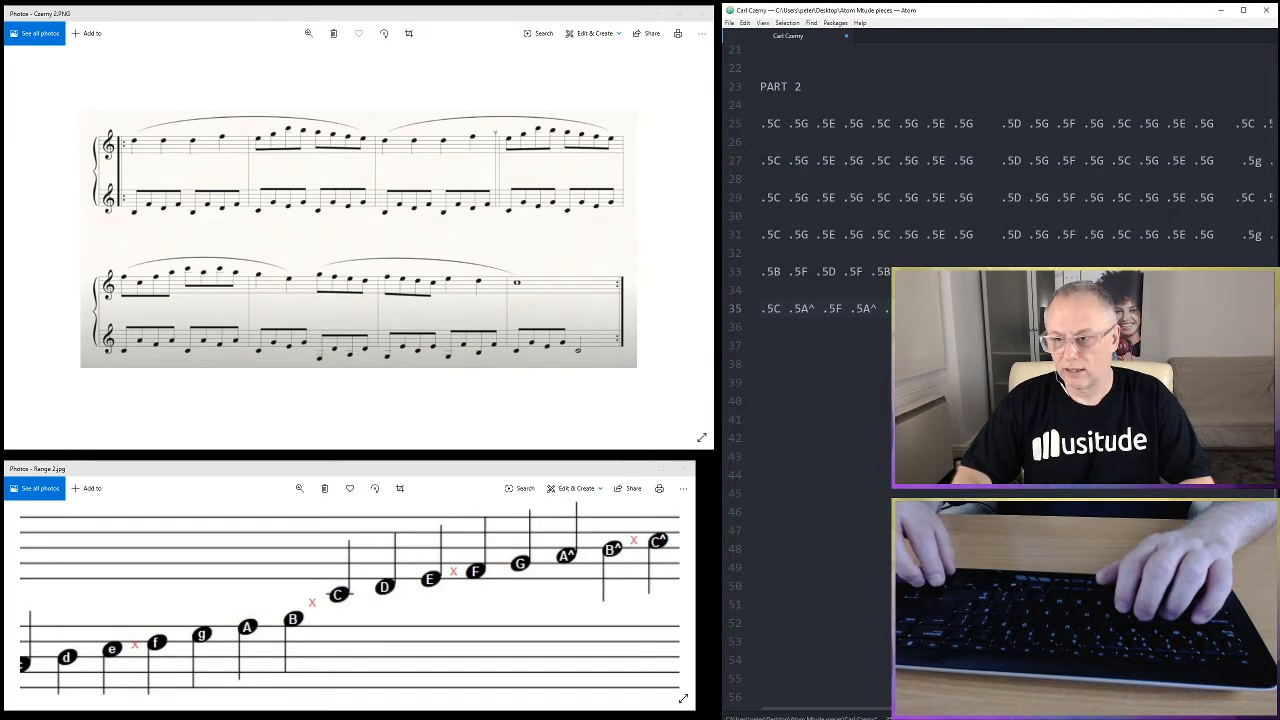
Continue line 35 with the third group of .5 notes, beginning .5g .5E, following the sheet music's lower staff
text(5G)
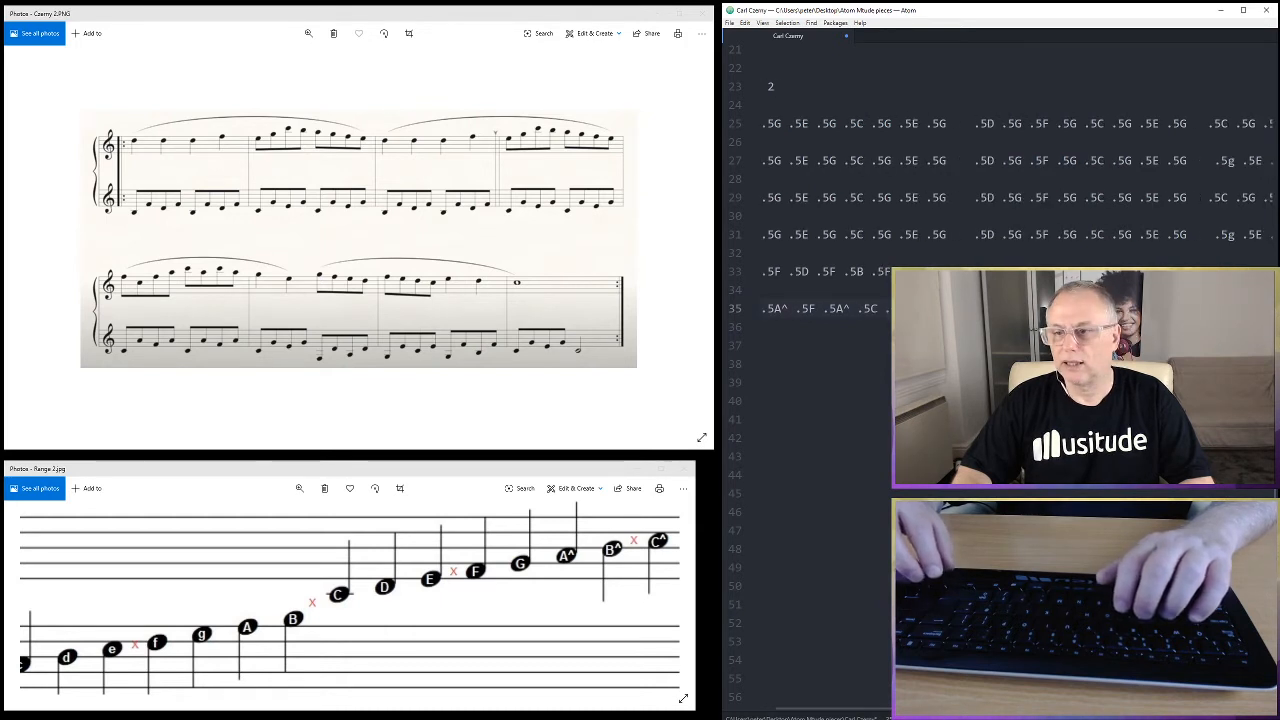
text(    .5C .5G)
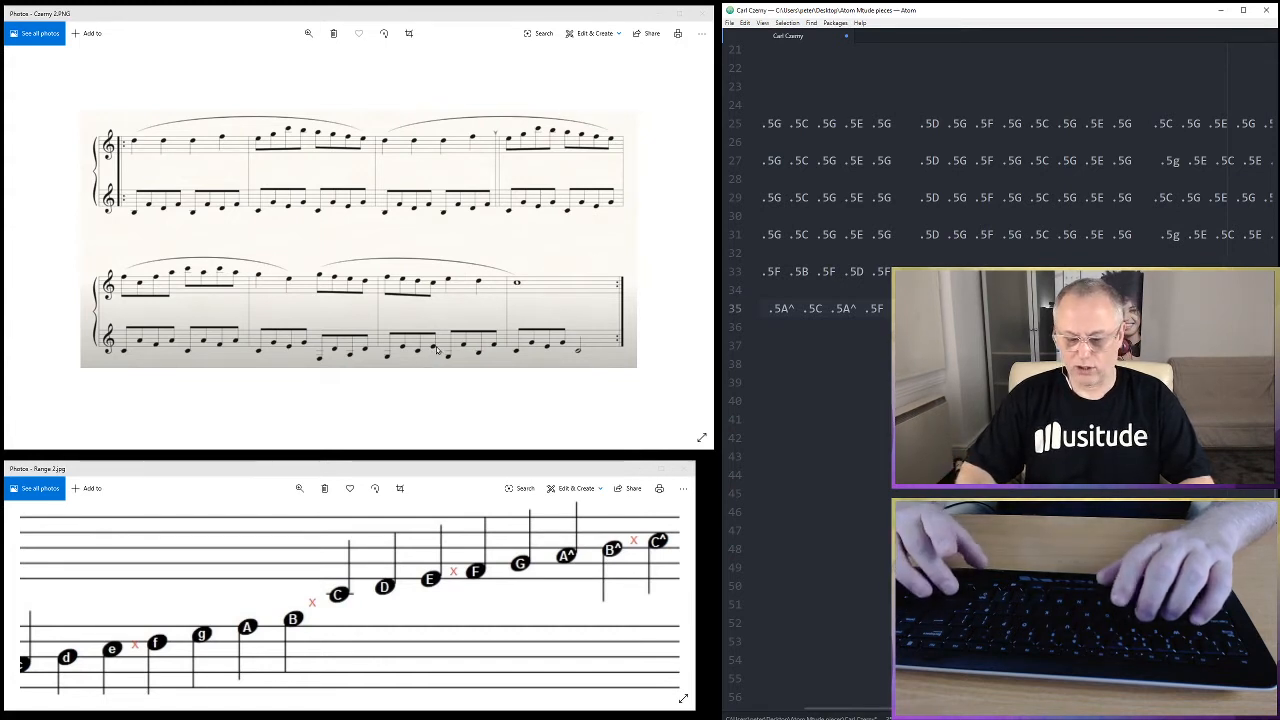
text(.5C .5E)
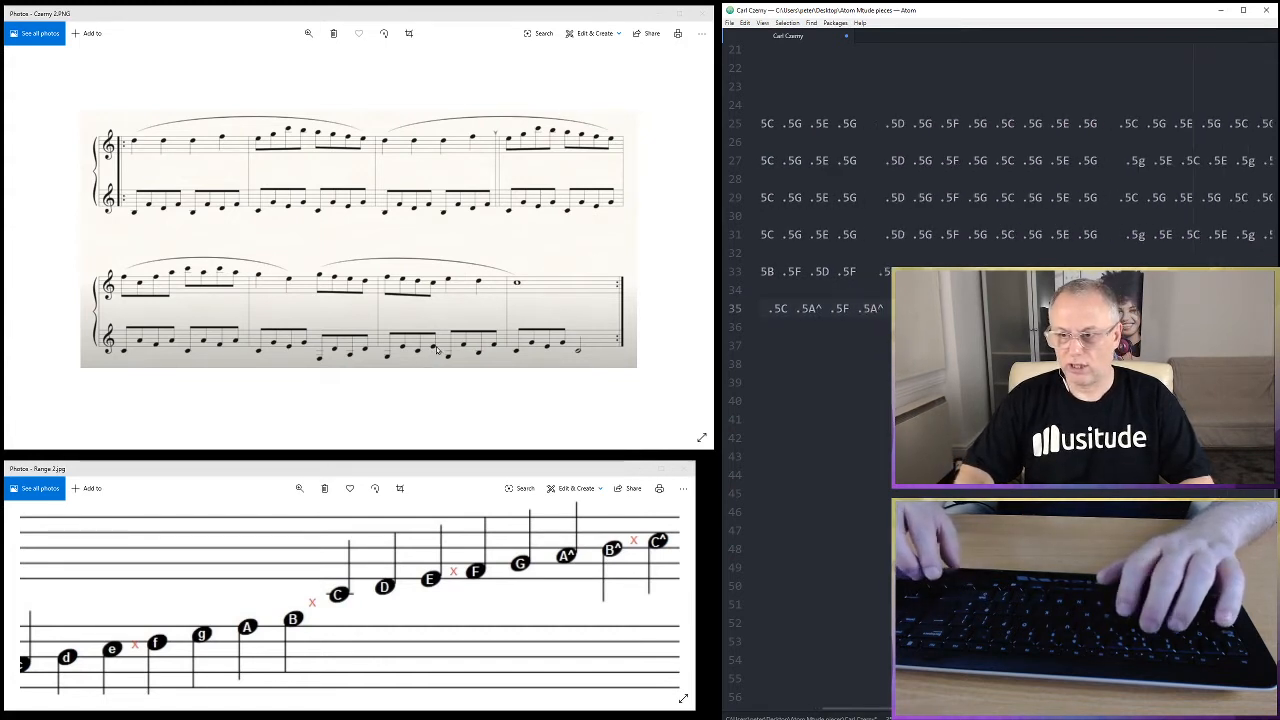
text( .5g )
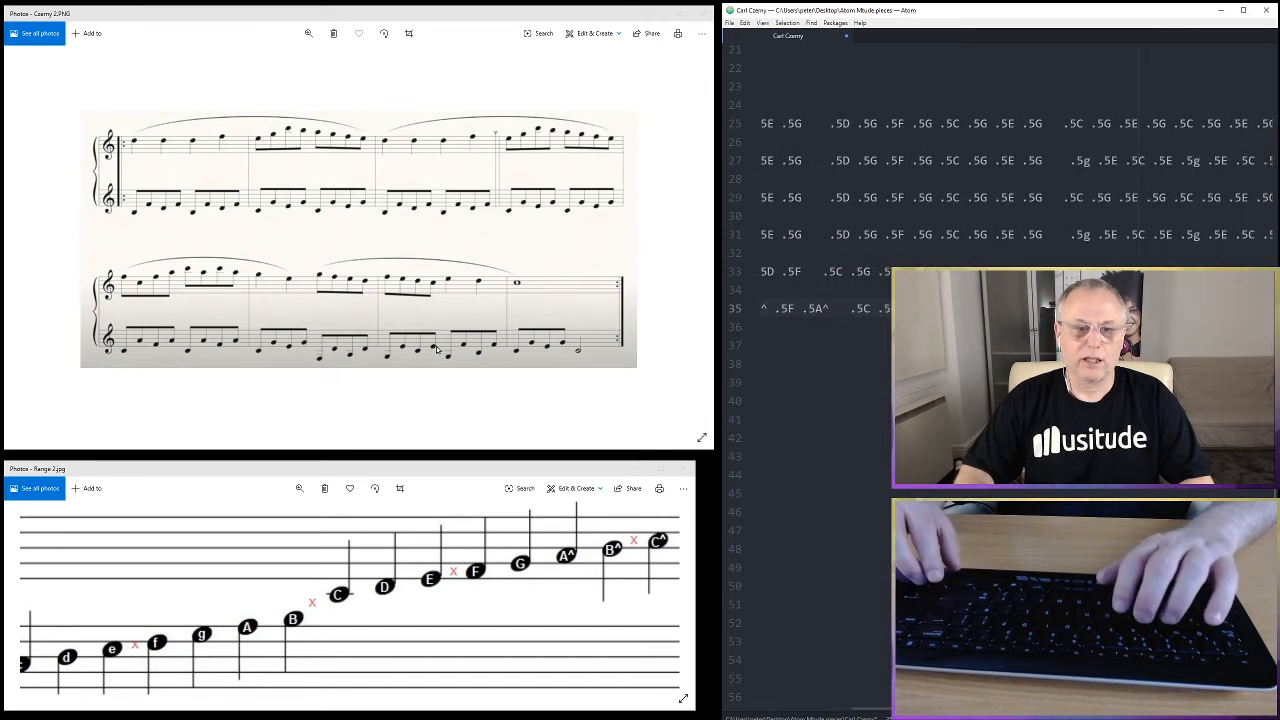
text(.5F)
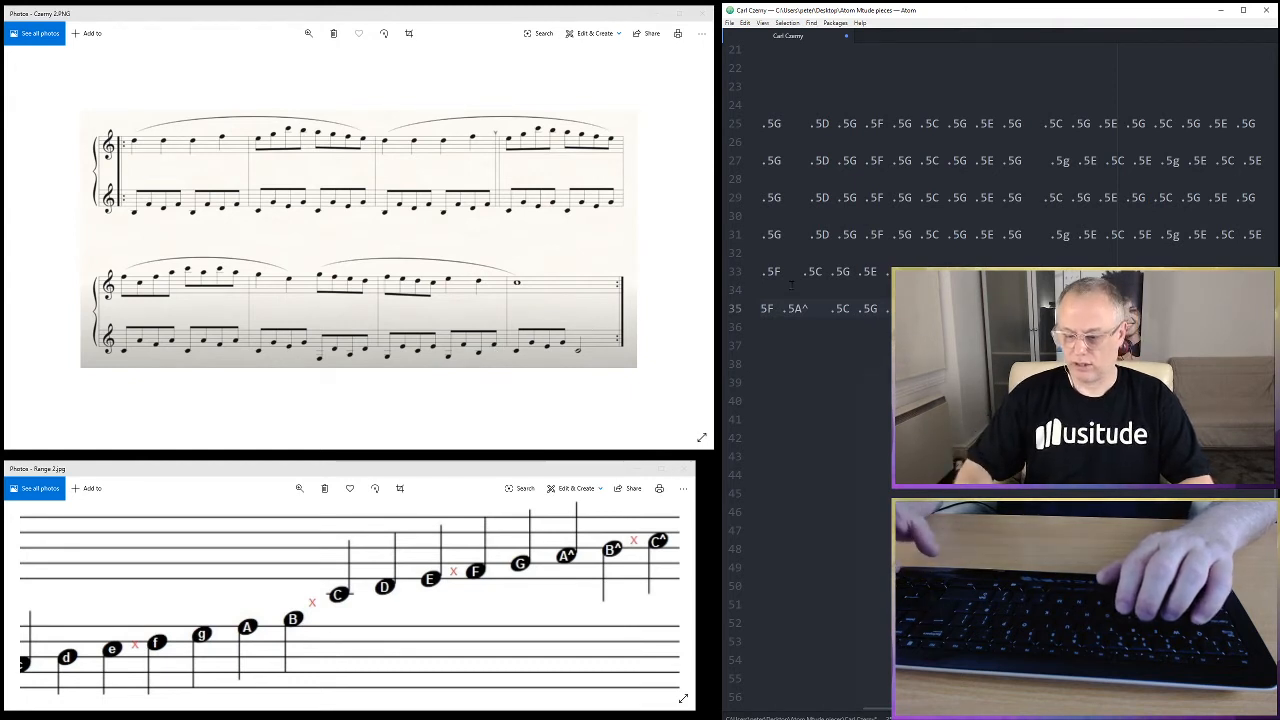
text(.)
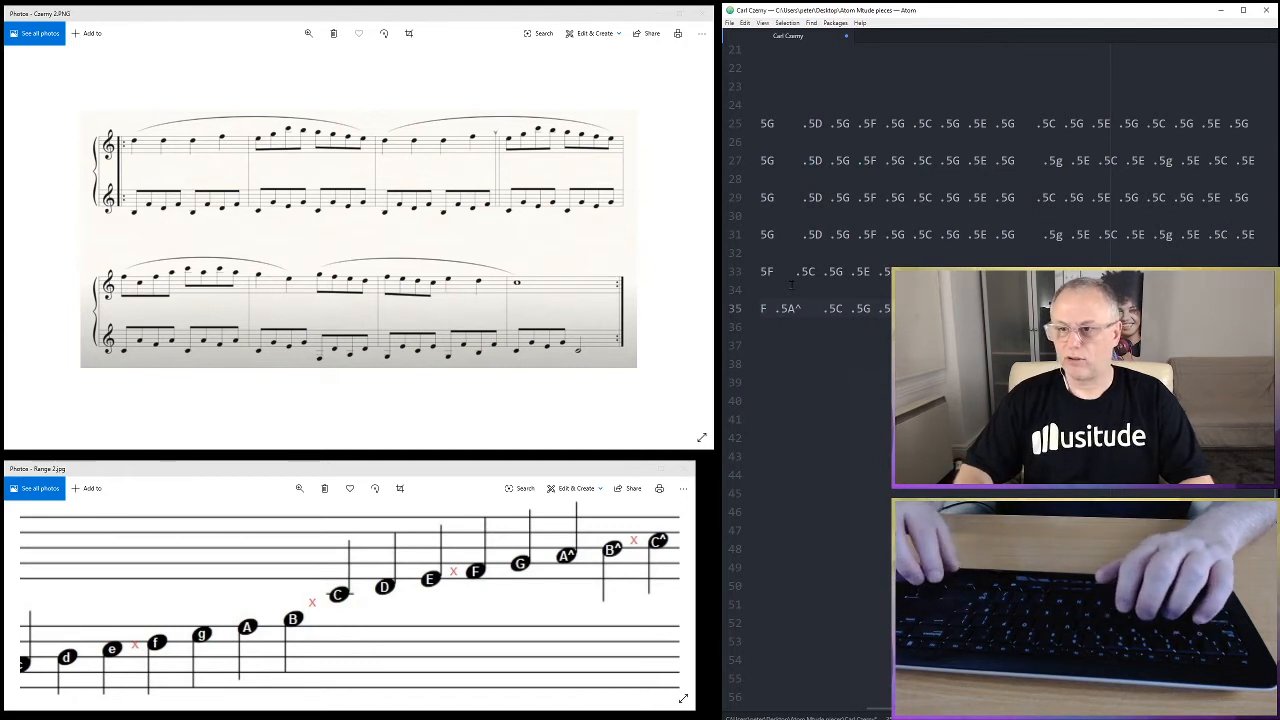
text(5G .)
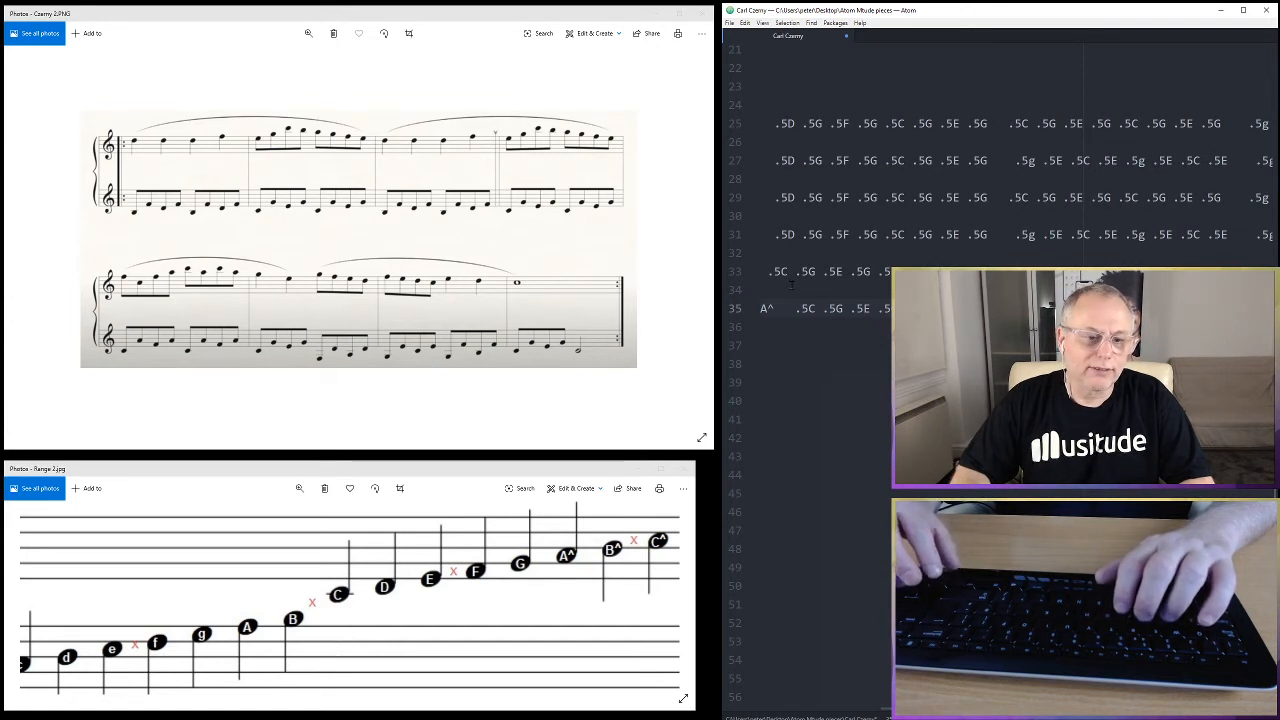
text(.)
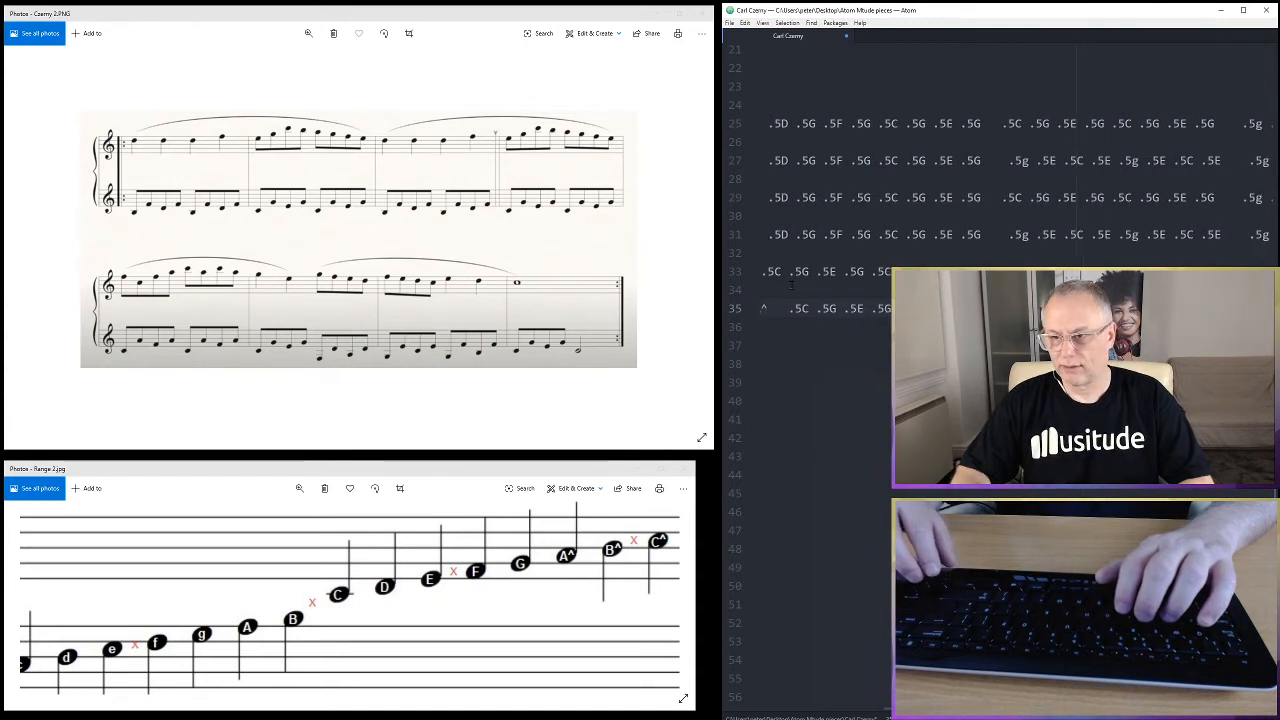
text(5G)
Complete the last group of line 35 with the notes of the closing bar in the lower staff
text(   .5C)
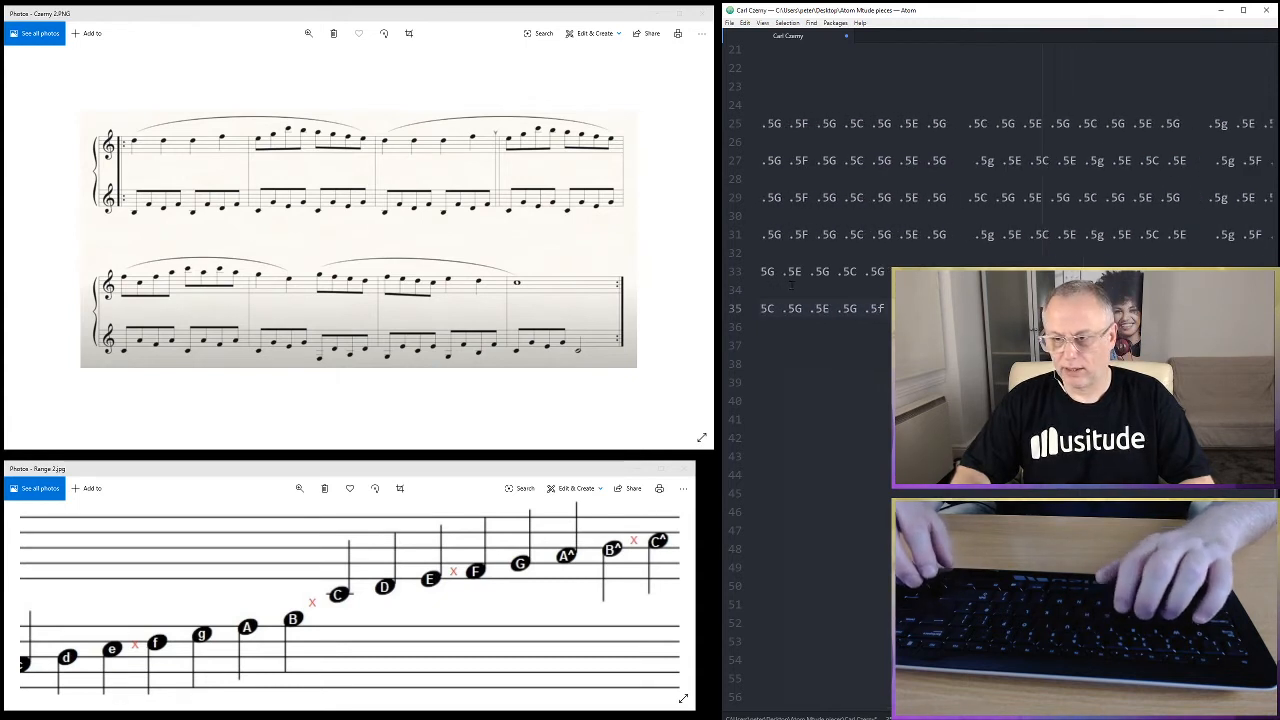
text( .5G)
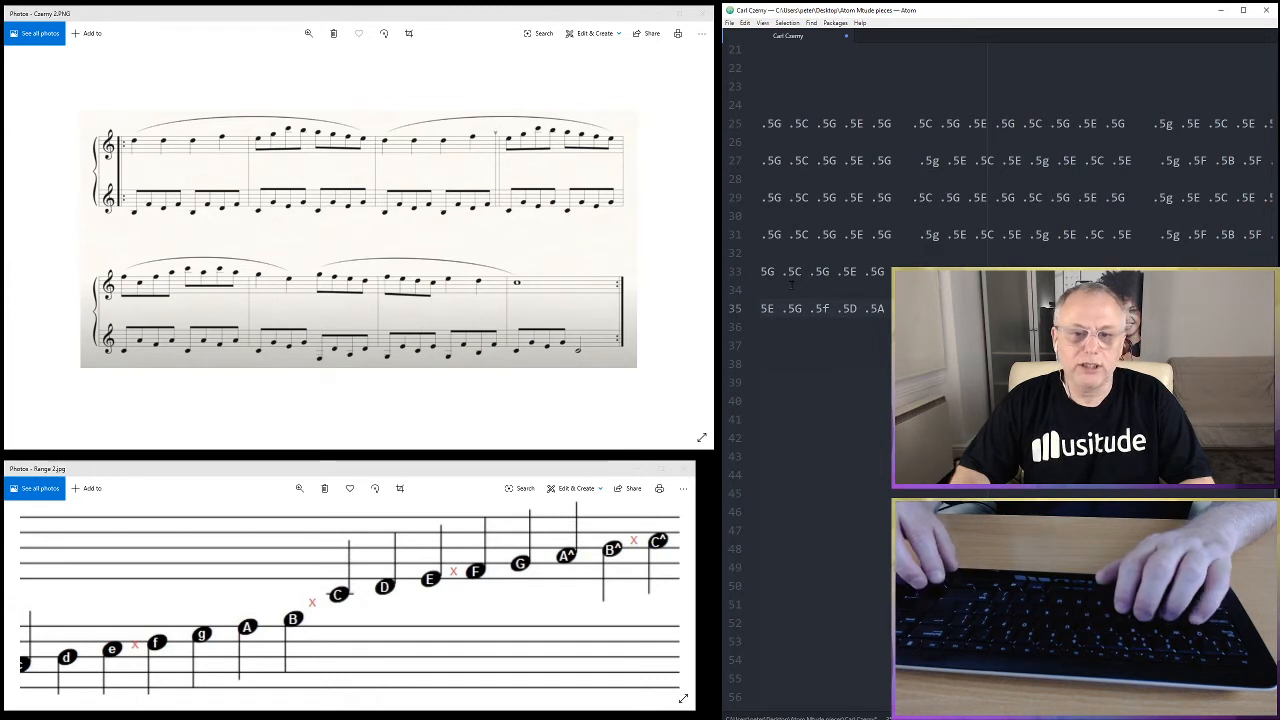
text(.5E .5G )
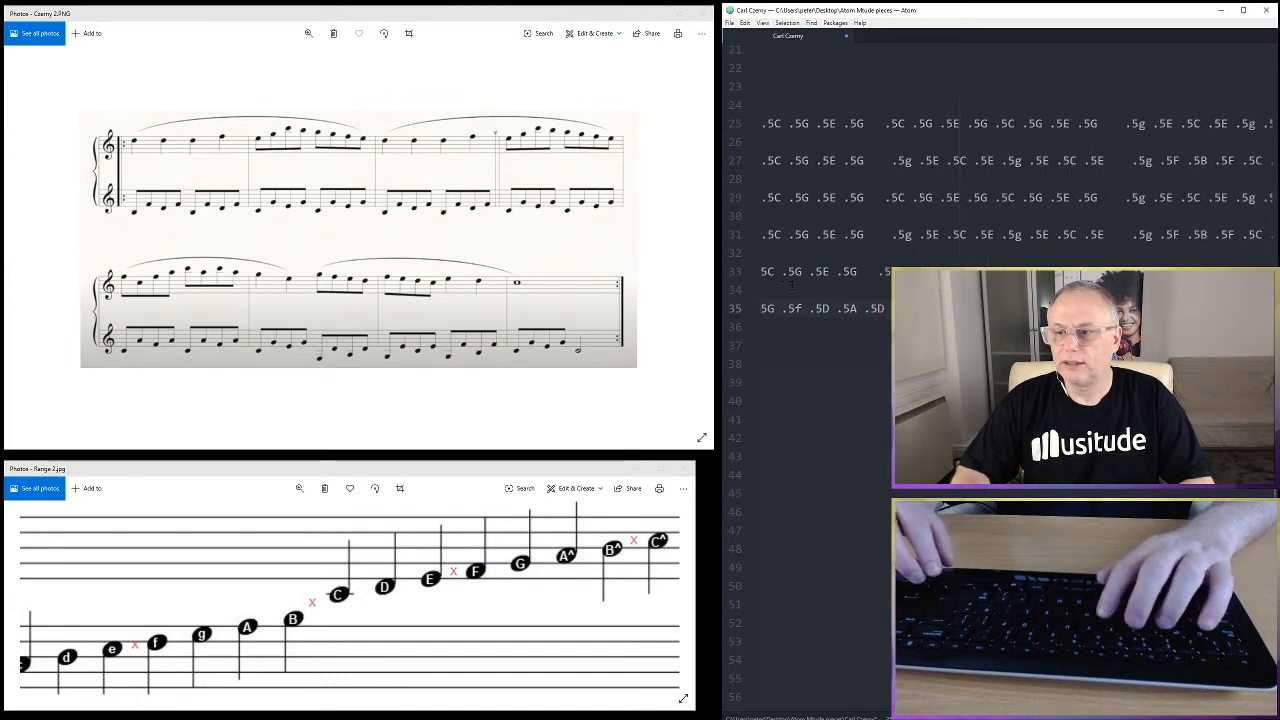
text(.5C .5G)
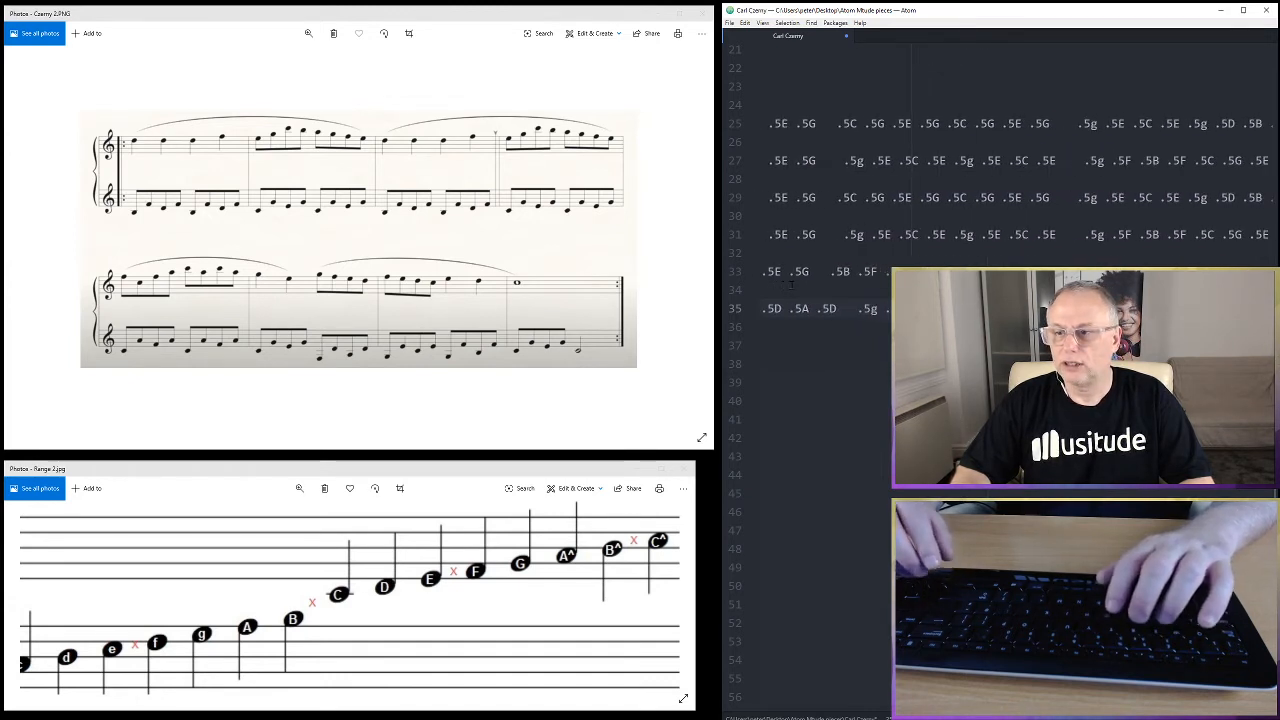
text( .5E)
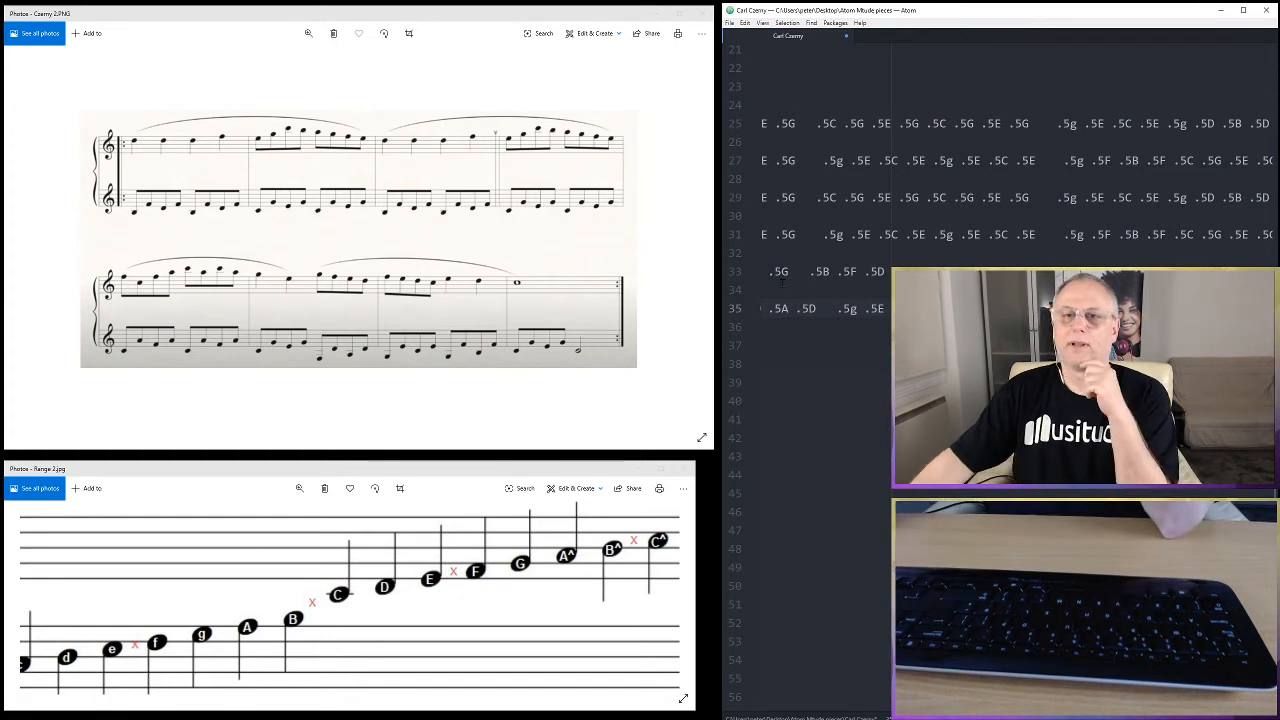
Save the Carl Czerny text file and minimize the sheet music and note range pictures
click(730, 22)
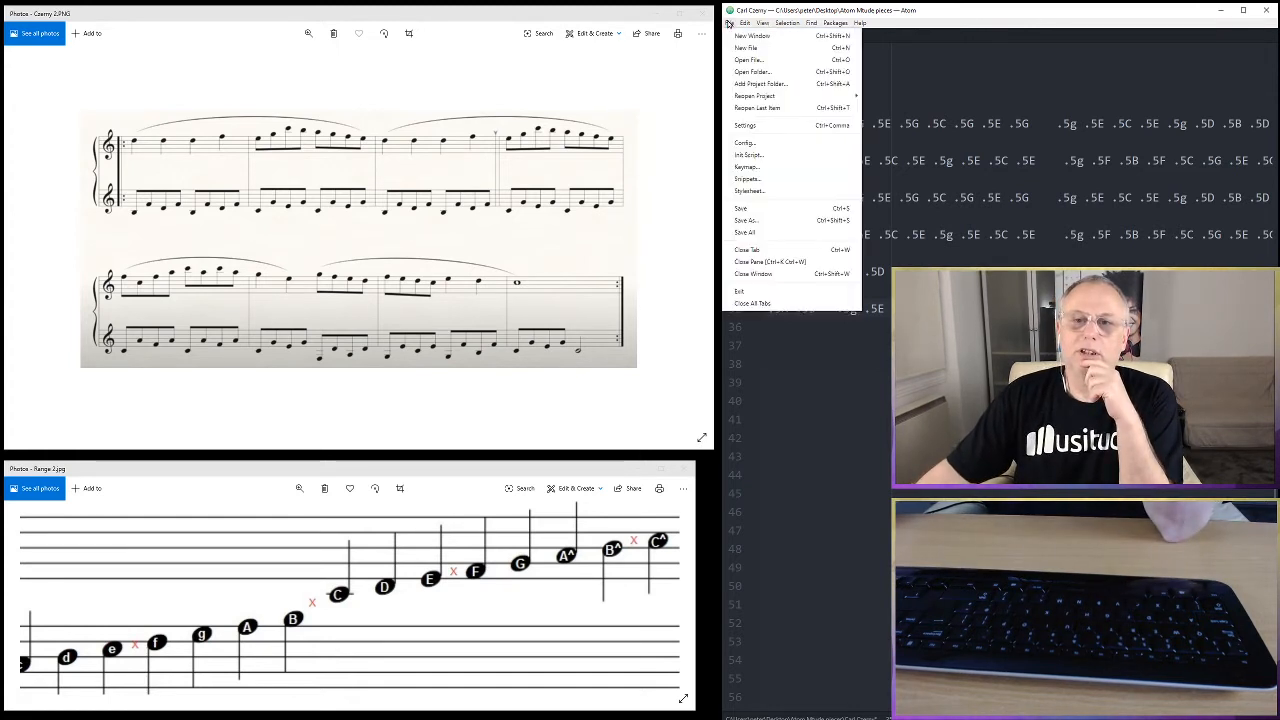
click(745, 208)
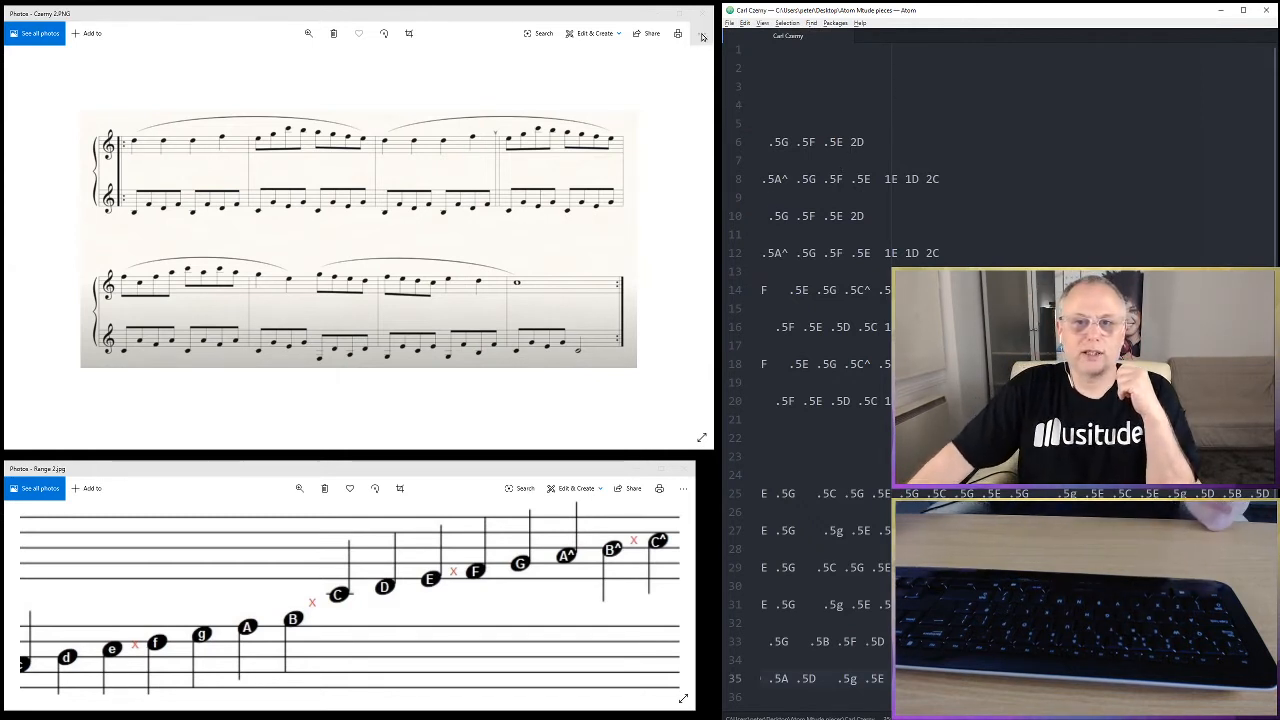
click(659, 17)
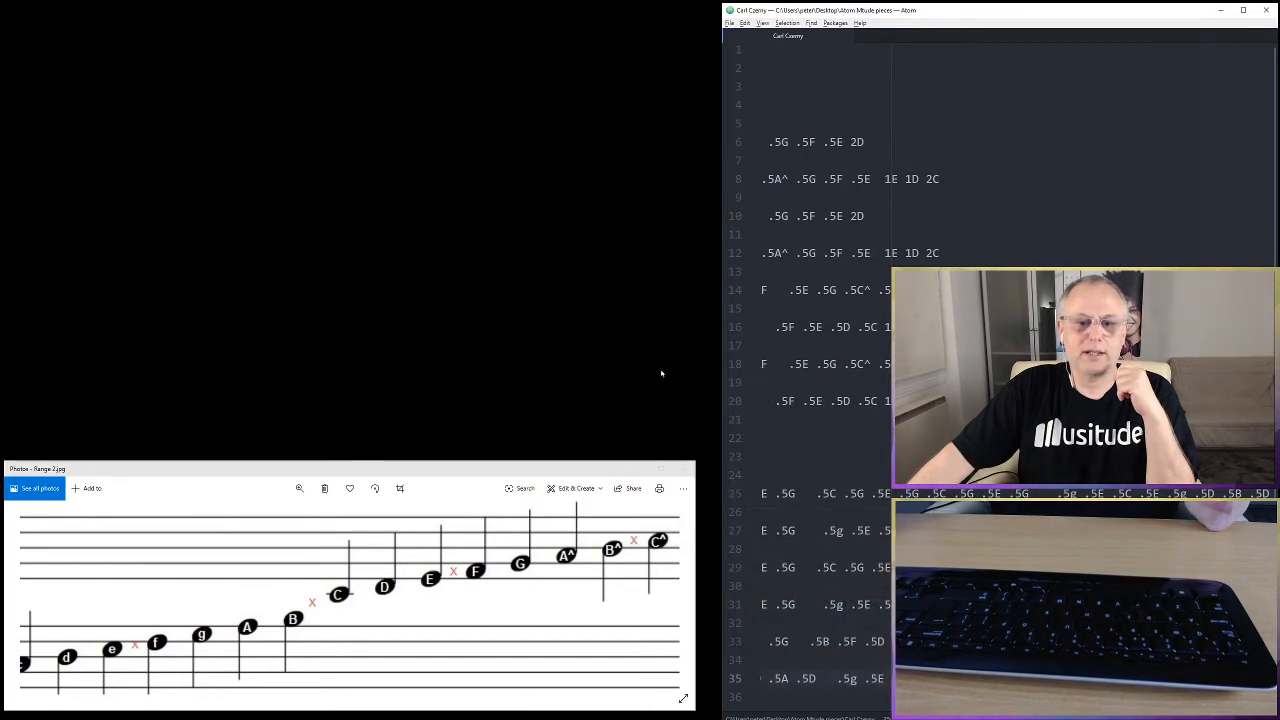
click(638, 468)
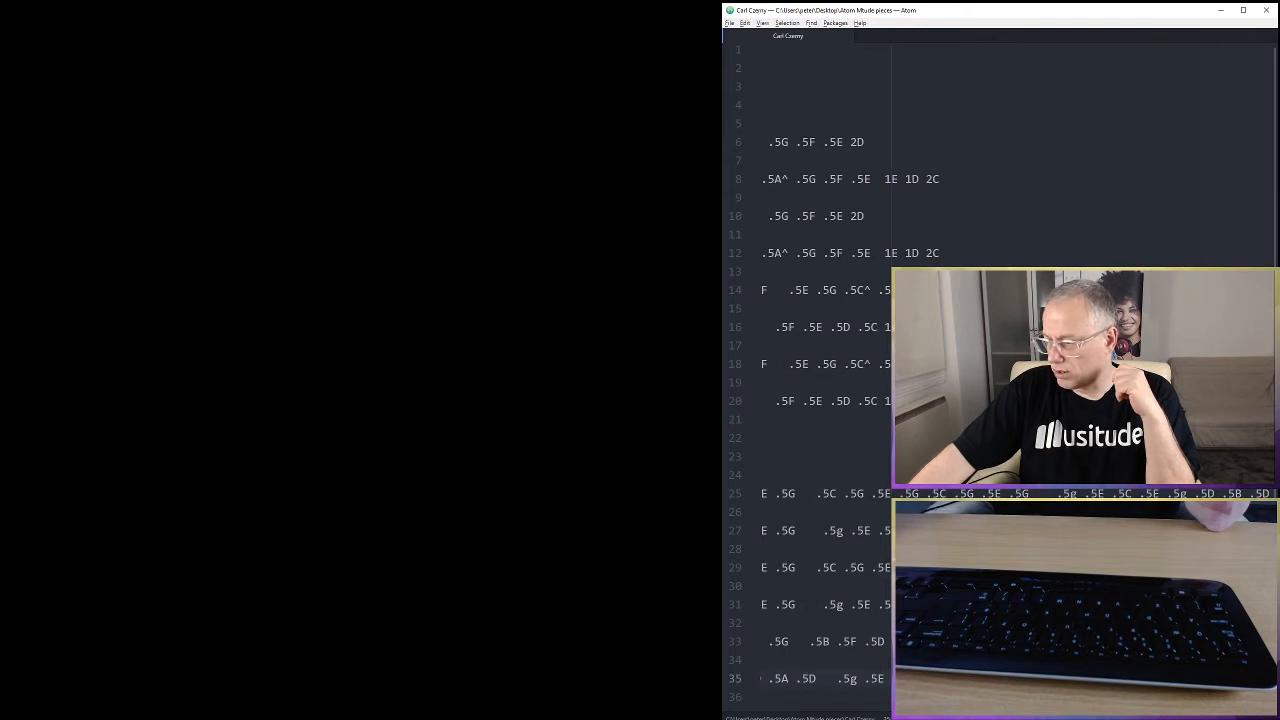
Switch to the Musitude Management site in the browser, open its notation list and enlarge the window downwards
key(alt+Tab)
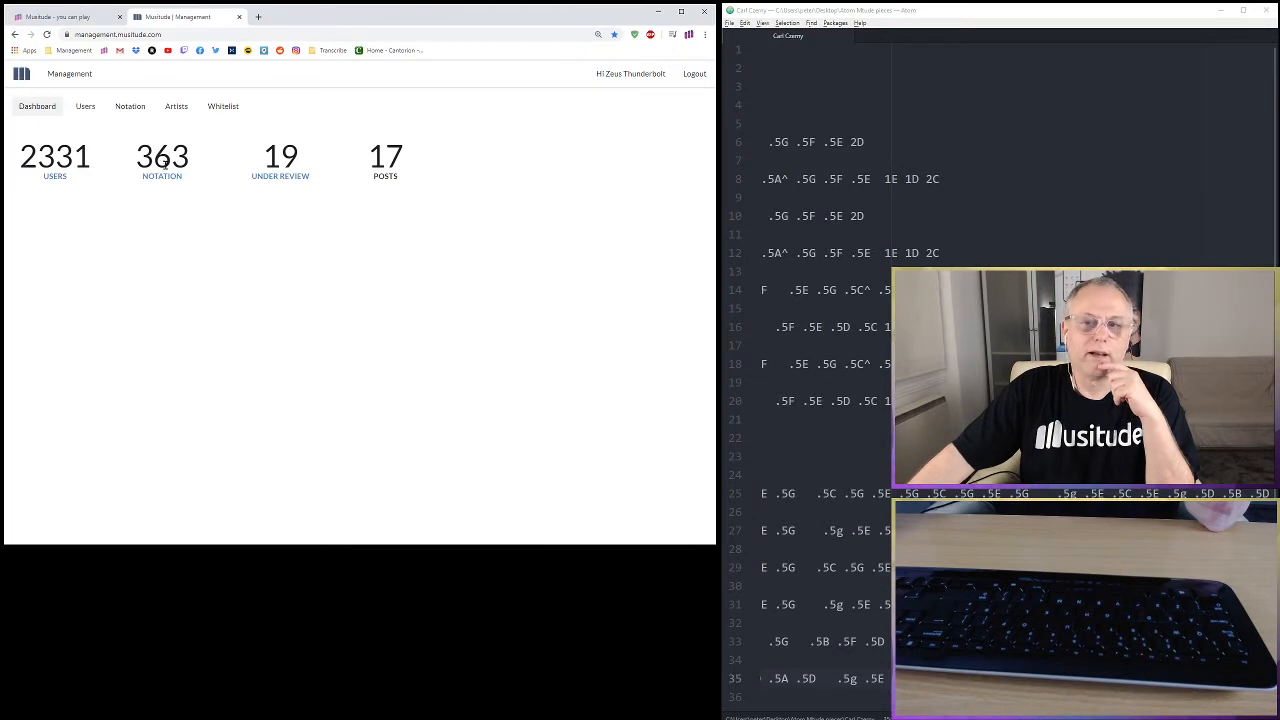
click(131, 107)
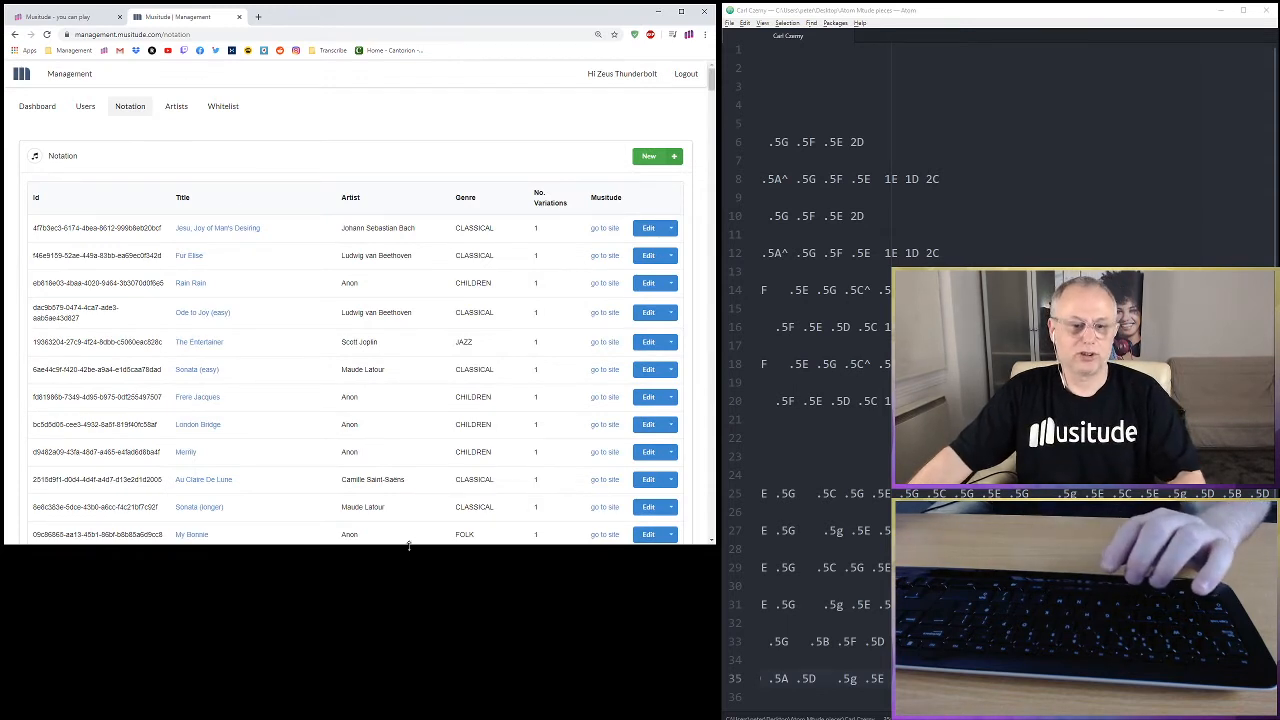
drag(405, 545, 386, 716)
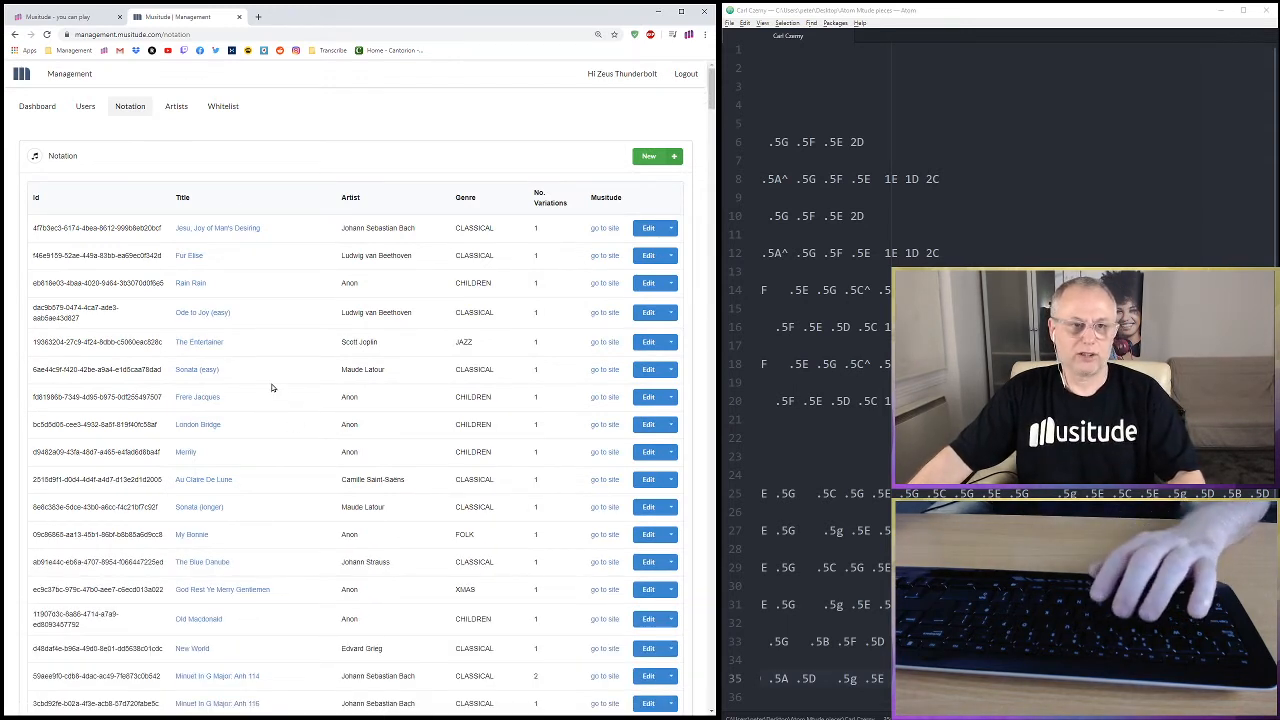
Find Practical Exercises For Beginners No.20 by searching the page for CZER, and open its Duet Part 1 variation for editing
key(ctrl+f)
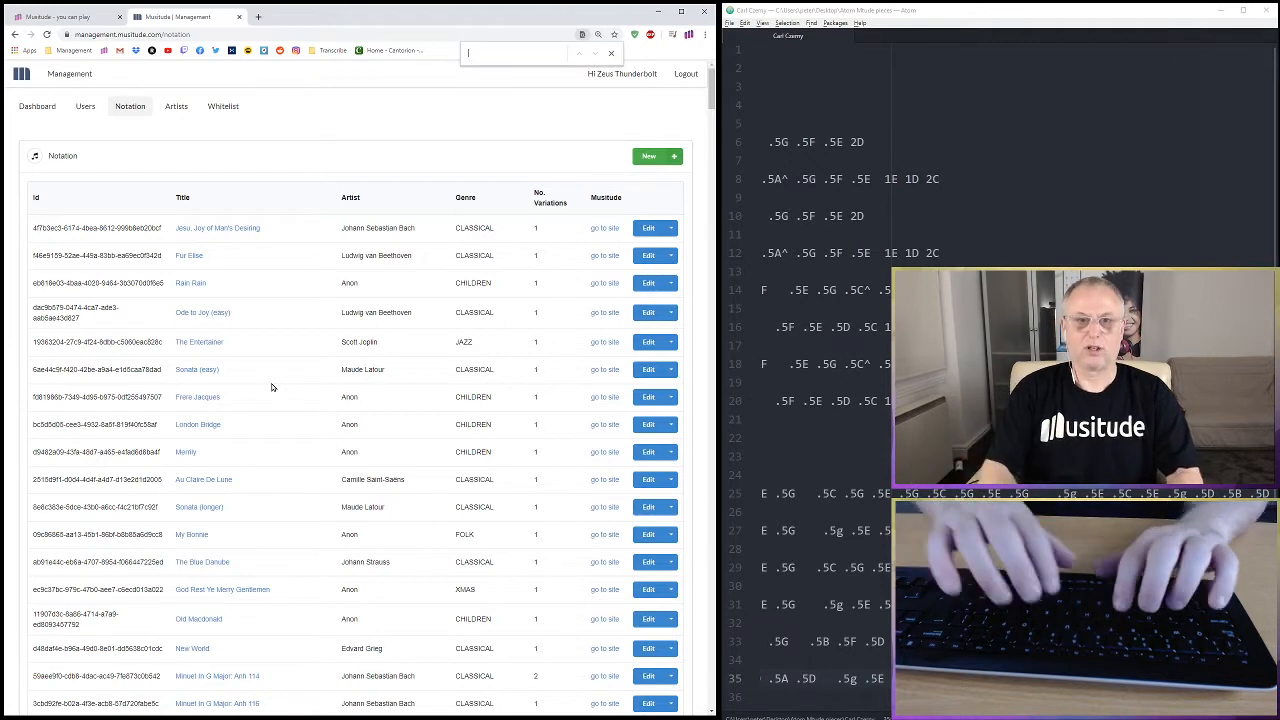
text(cZER)
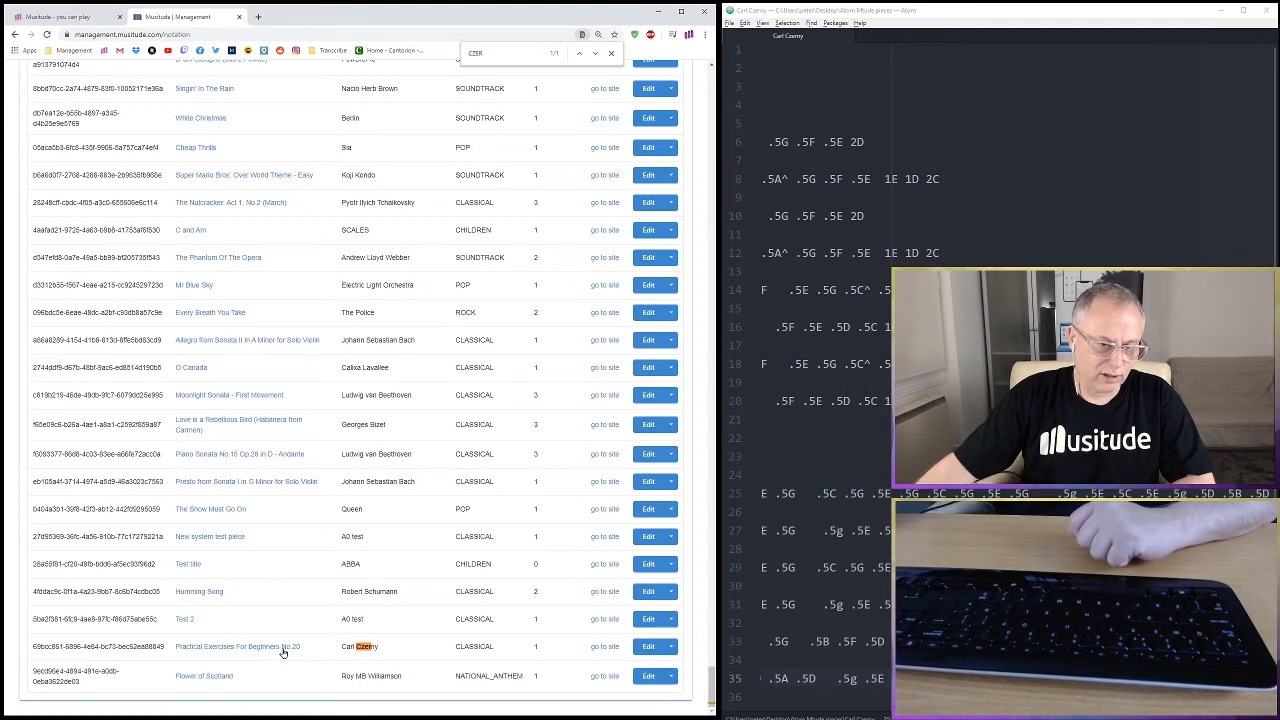
click(284, 648)
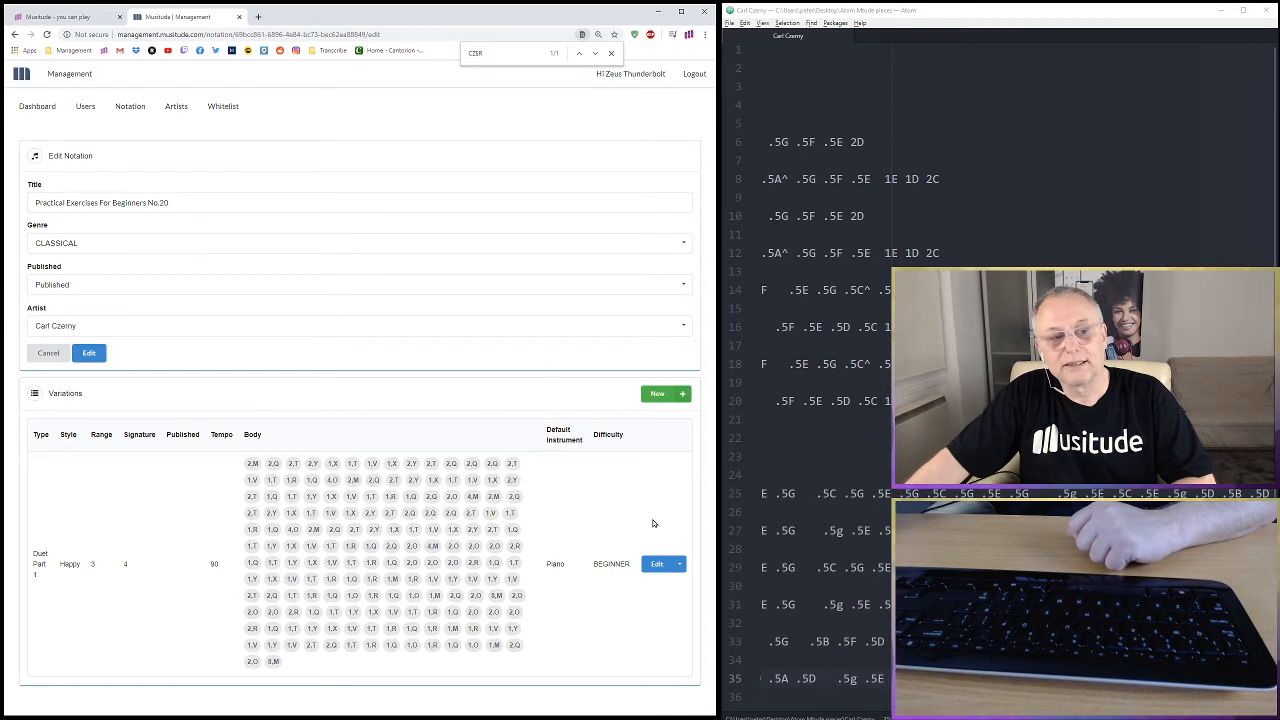
click(656, 565)
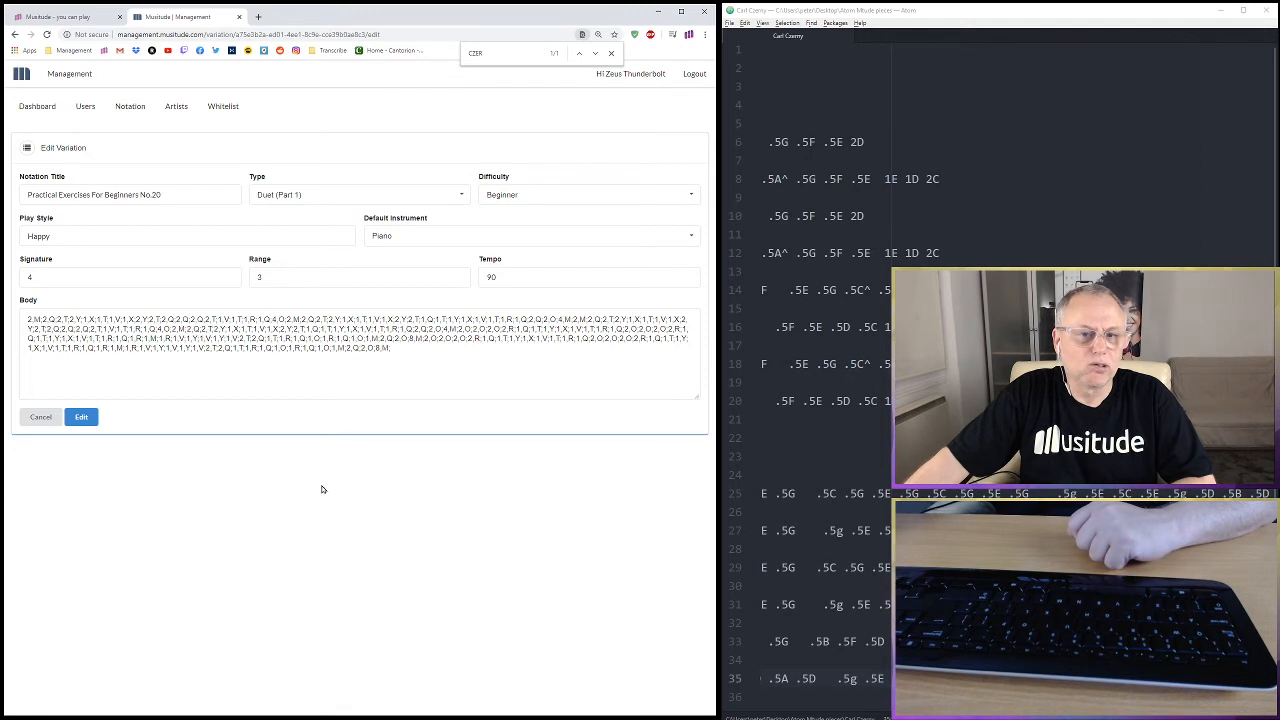
click(612, 54)
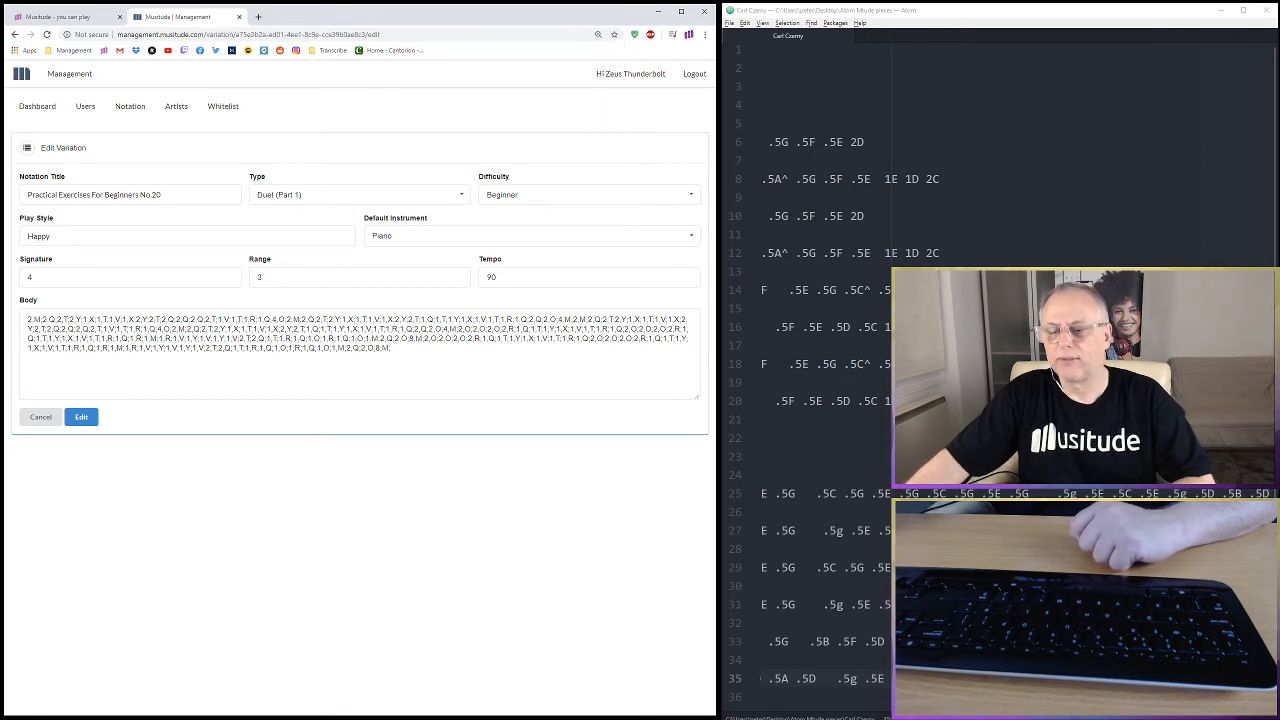
Reduce the text size in Atom until the Part 1 and Part 2 notation fits in the editor window
key(ctrl+minus)
key(ctrl+minus)
key(ctrl+minus)
key(ctrl+minus)
key(ctrl+minus)
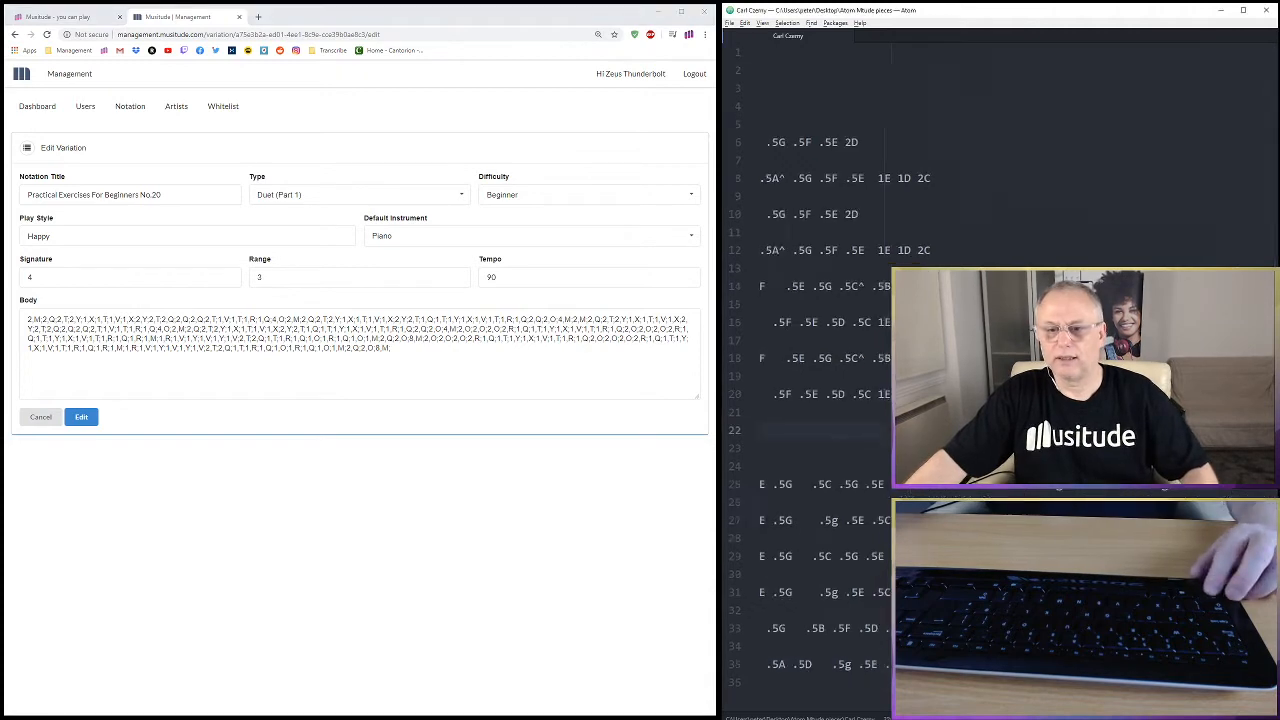
key(ctrl+minus)
key(ctrl+minus)
key(ctrl+minus)
key(ctrl+minus)
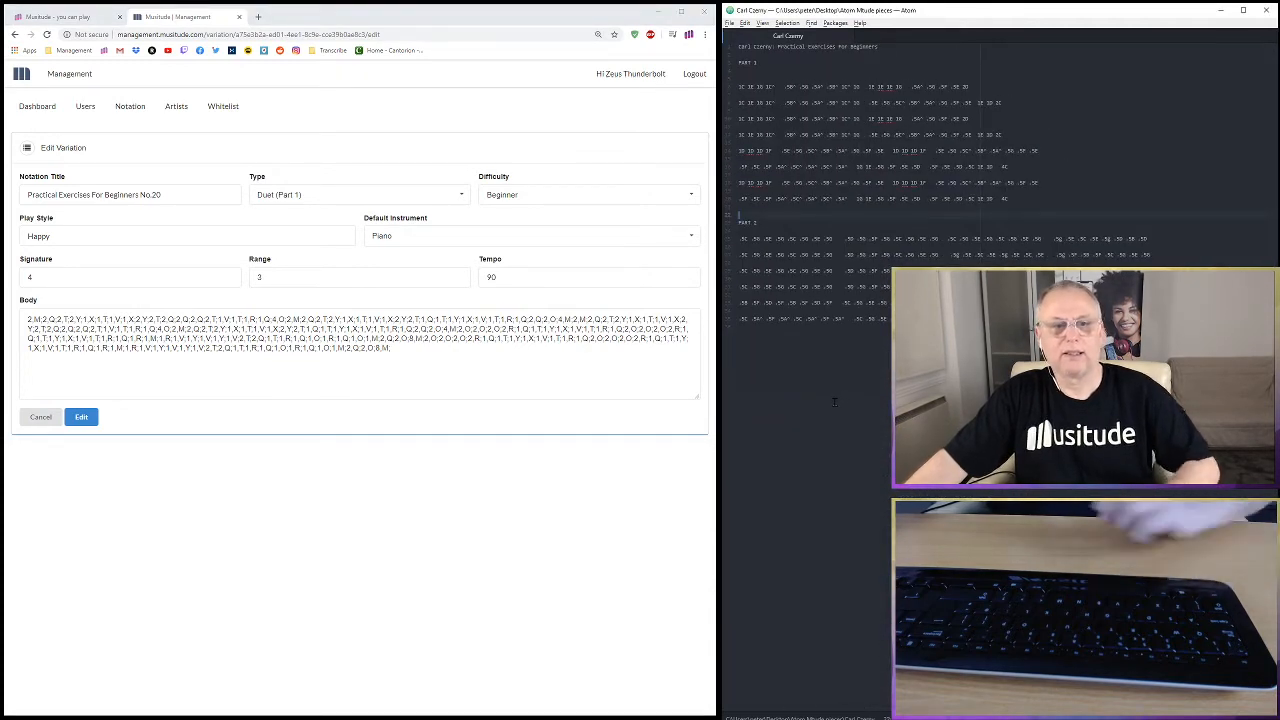
click(28, 424)
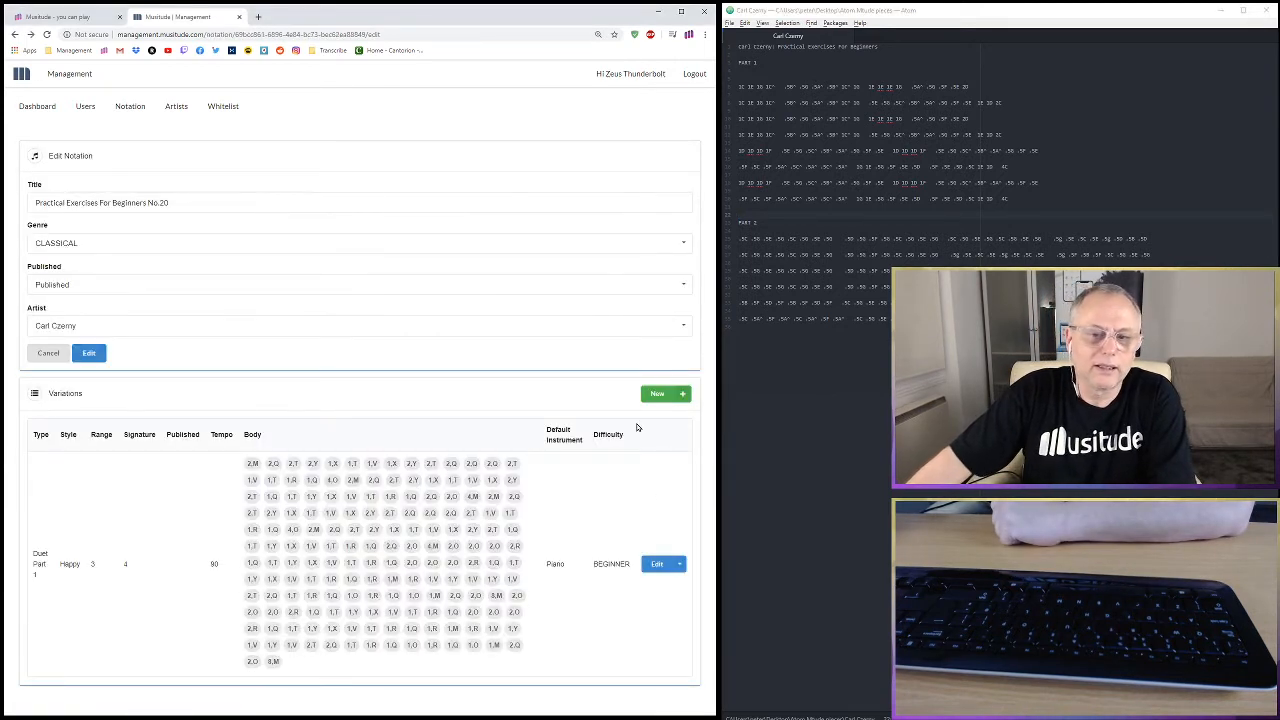
click(655, 394)
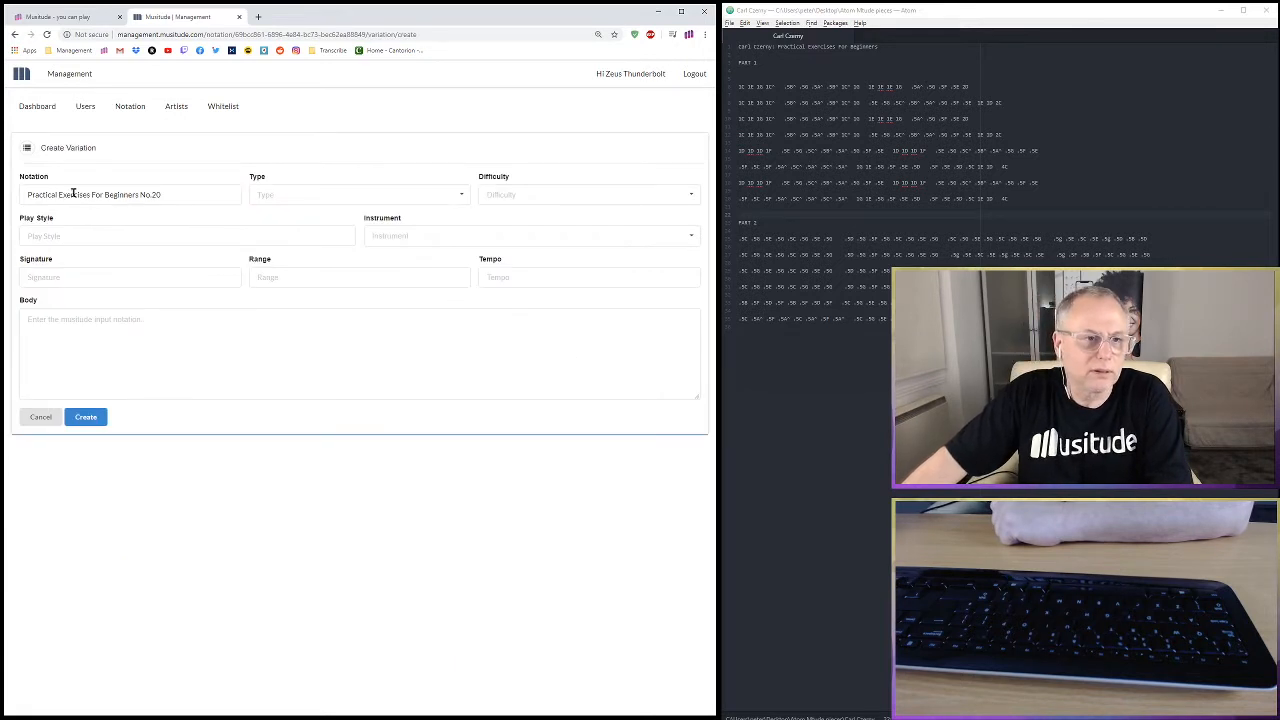
click(289, 194)
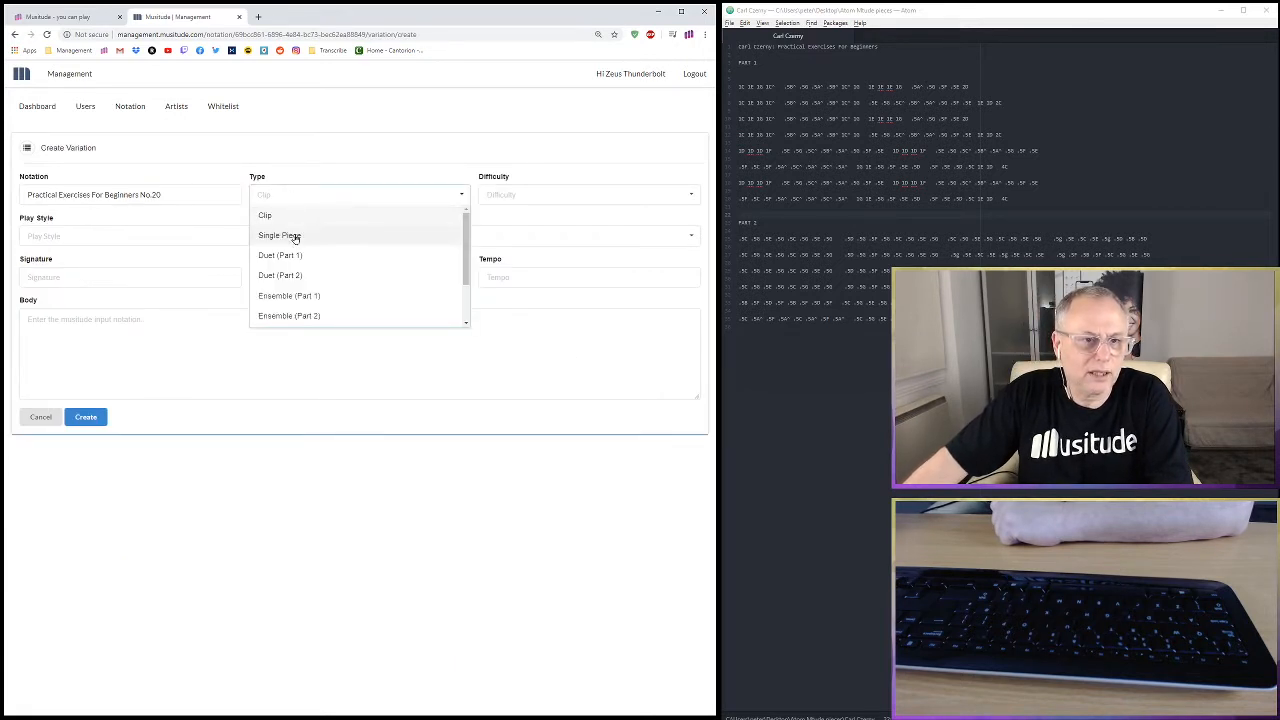
click(290, 276)
click(526, 200)
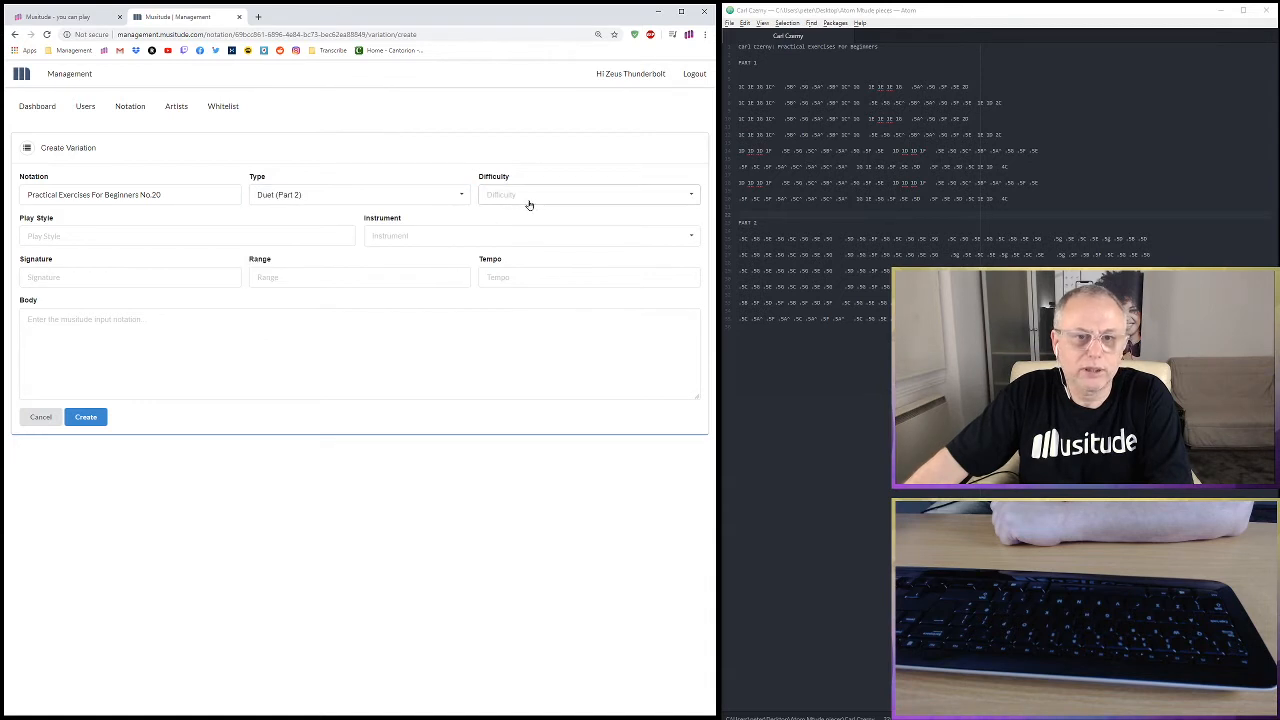
click(517, 219)
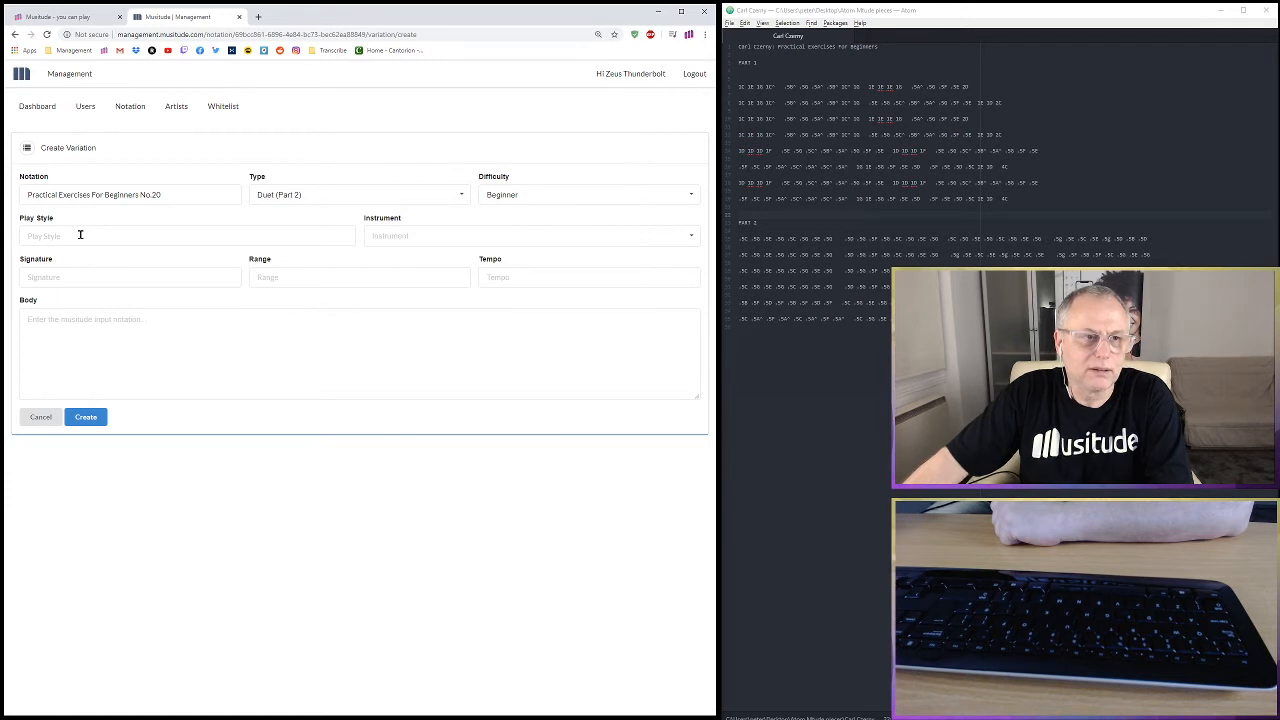
click(15, 35)
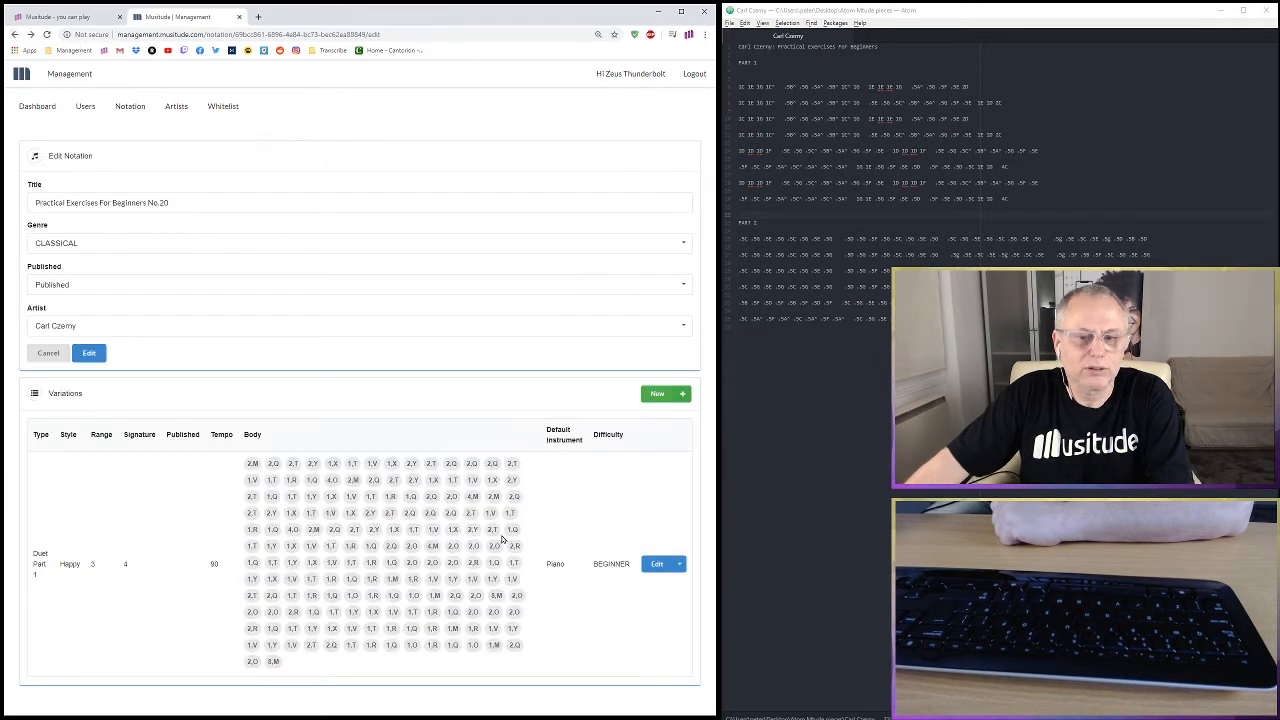
Review the Duet Part 1 variation's play style, instrument, signature, range and tempo, and leave it without changes
click(655, 564)
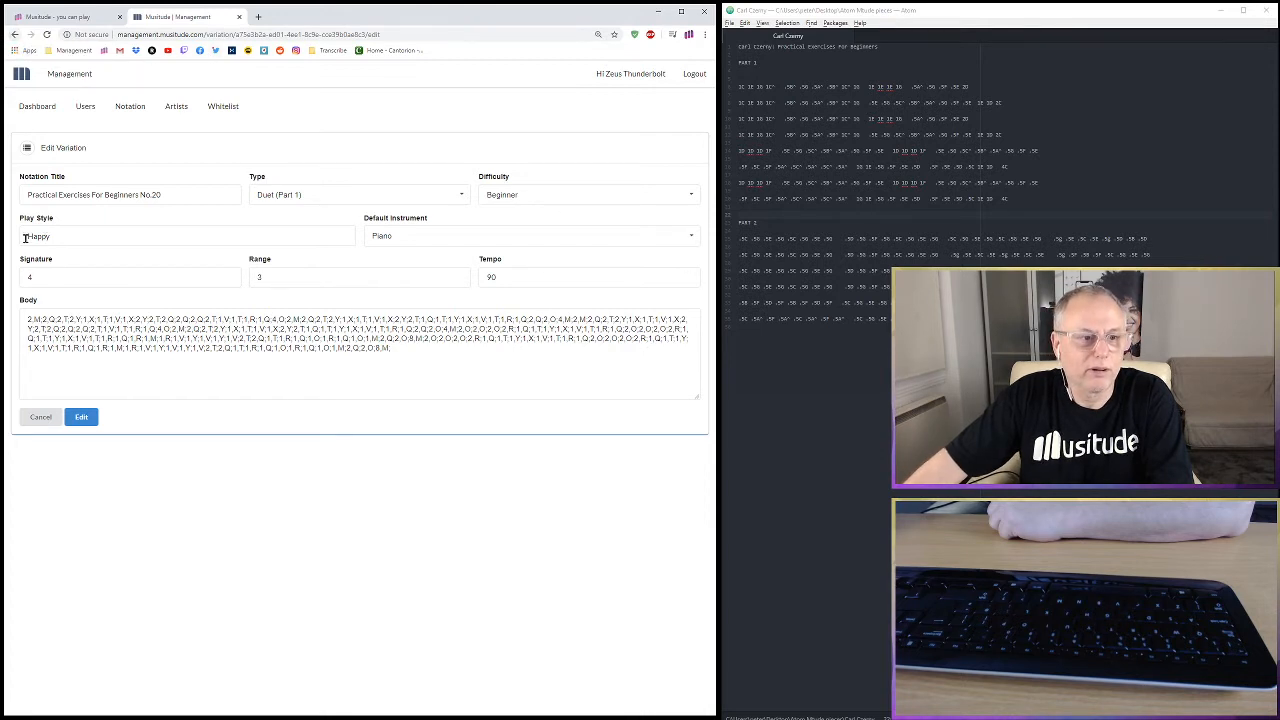
click(40, 417)
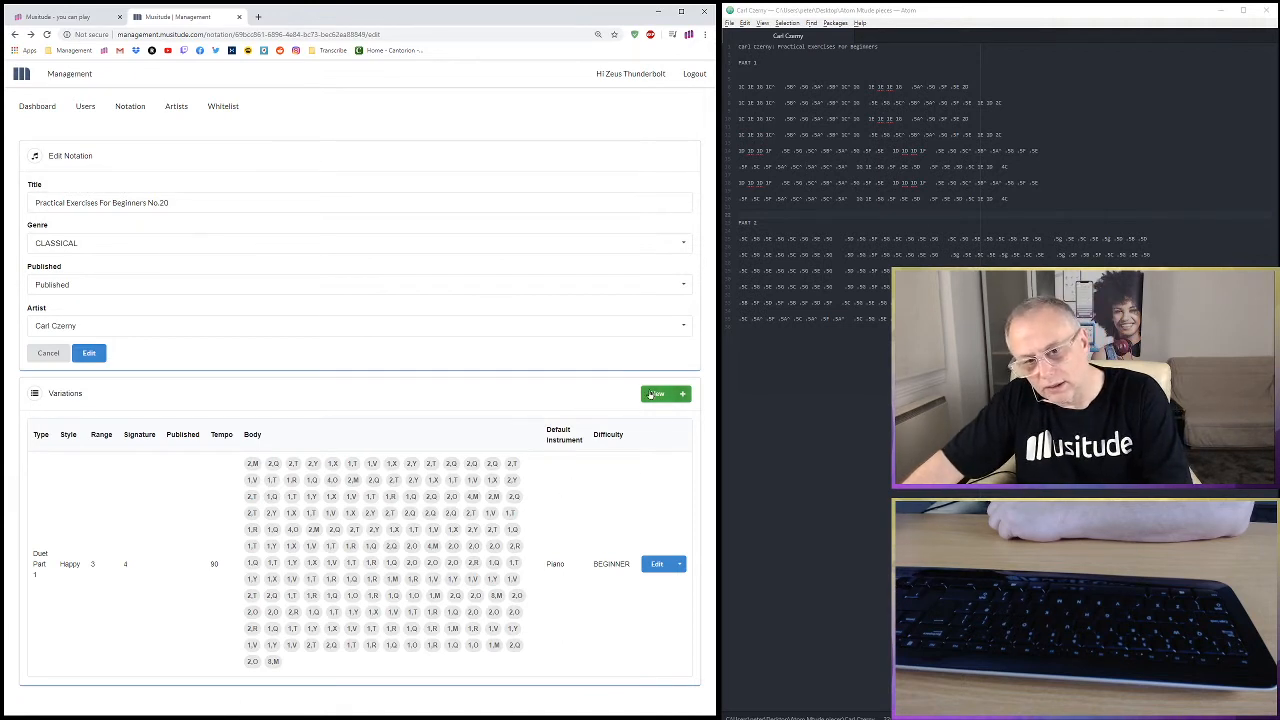
Start a new variation of the exercise with type Duet (Part 2), difficulty Beginner and play style Happy
click(650, 394)
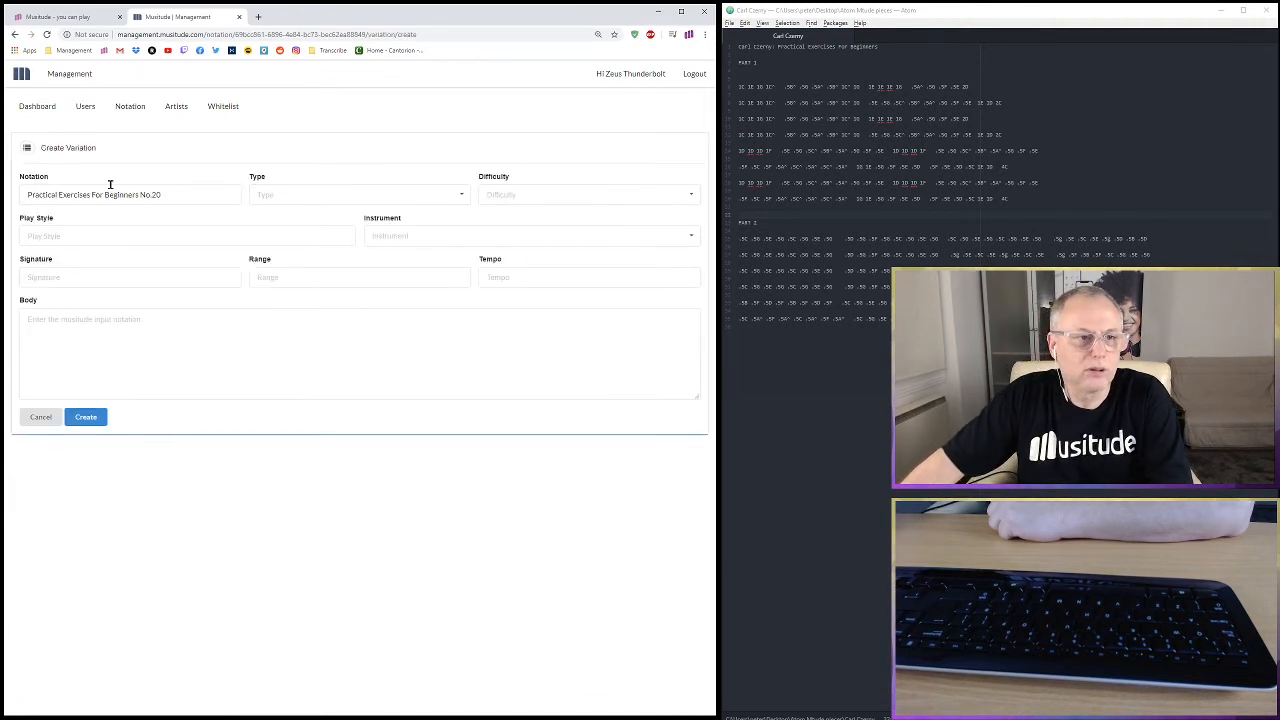
click(313, 195)
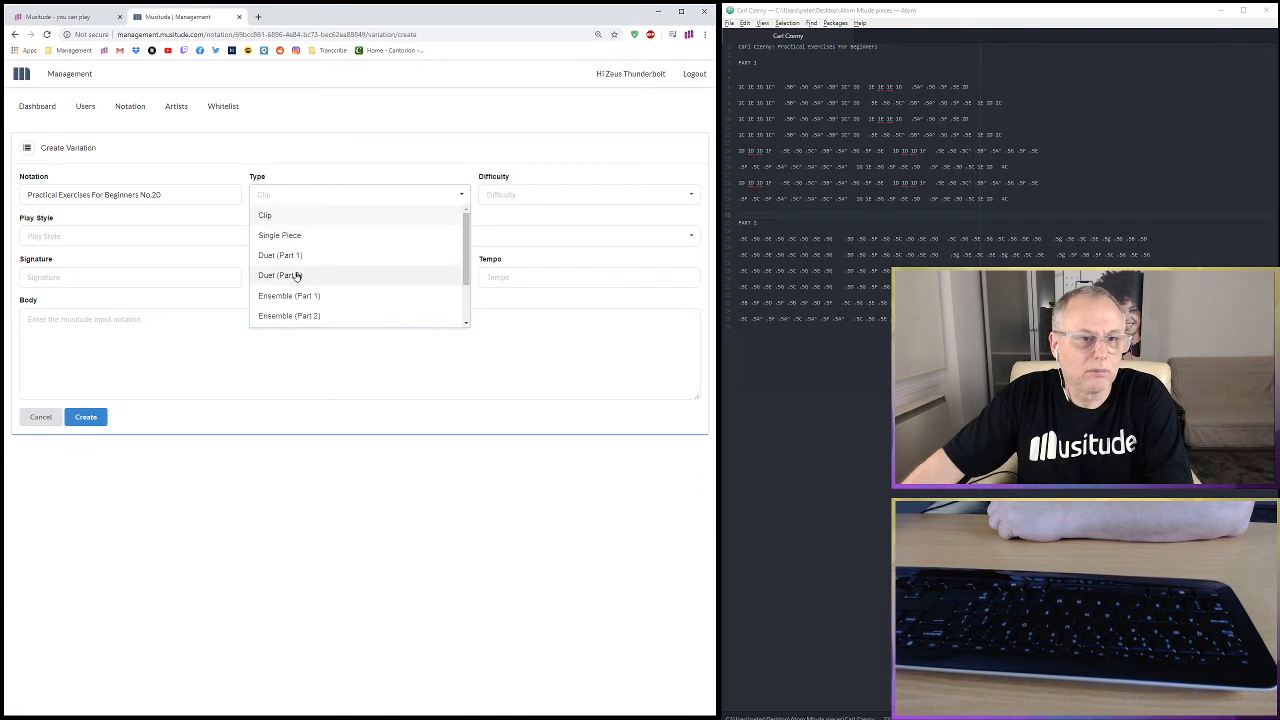
click(296, 276)
click(540, 195)
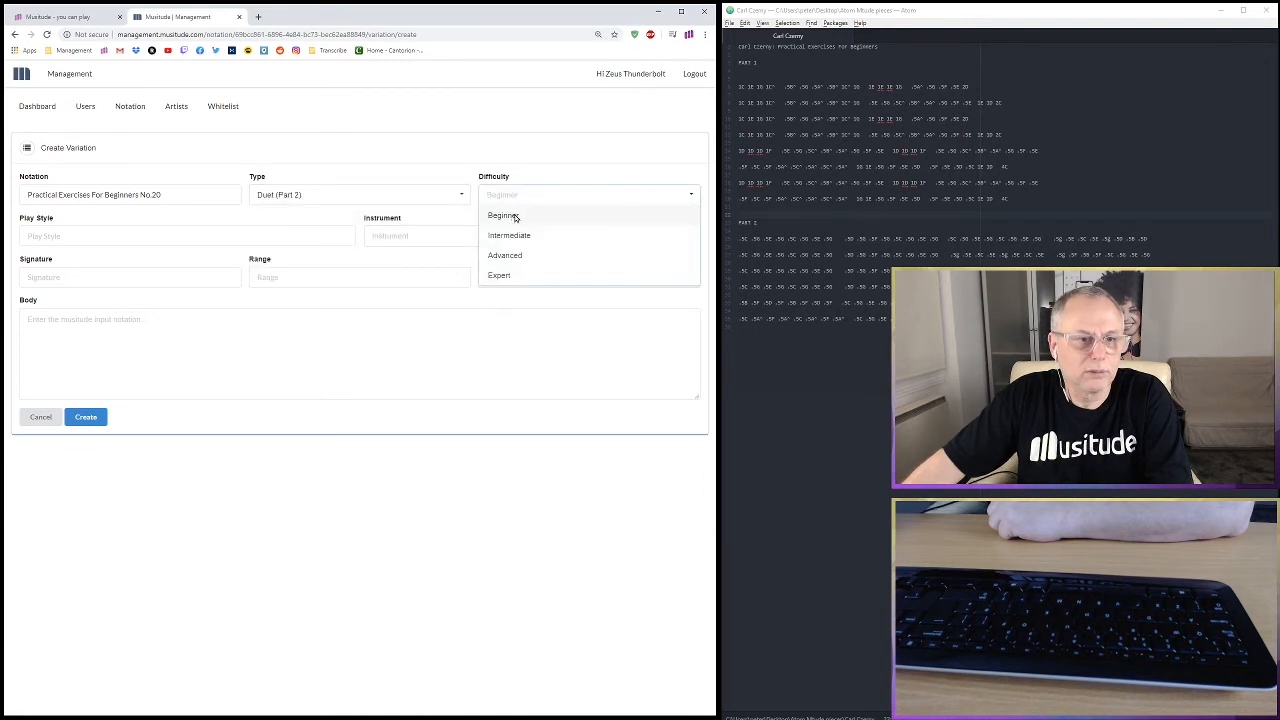
click(515, 218)
click(99, 236)
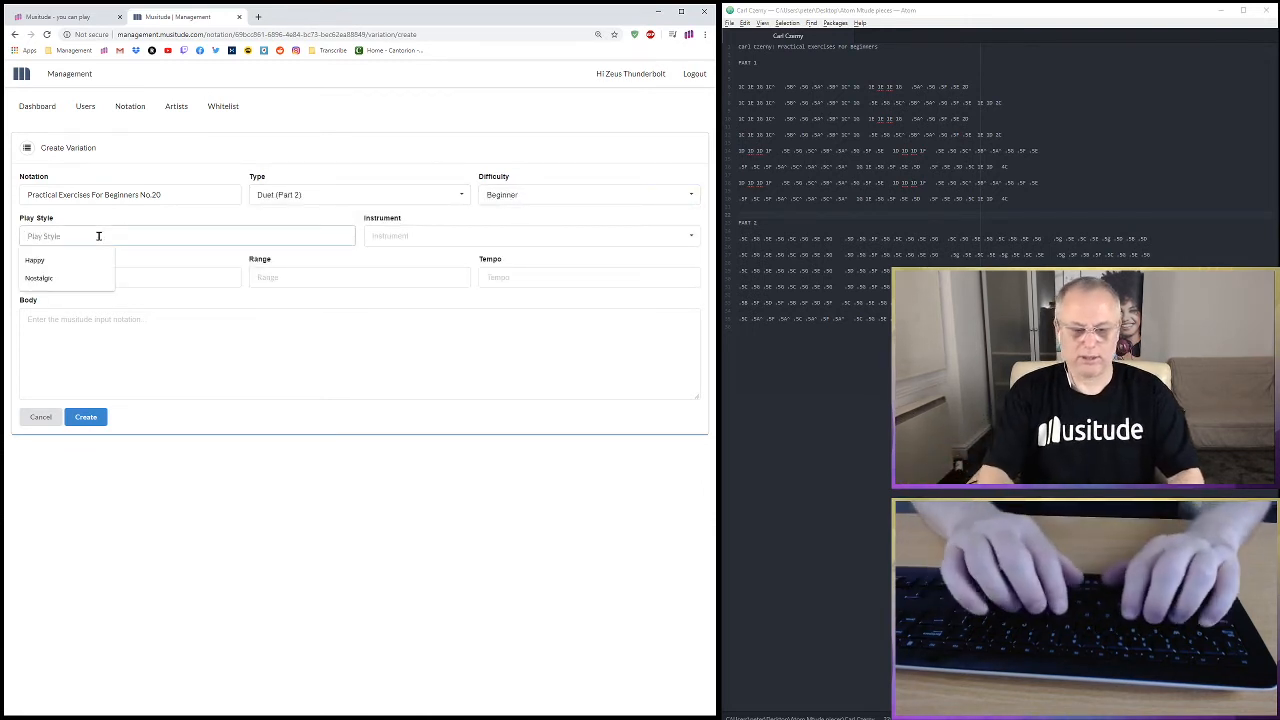
click(38, 261)
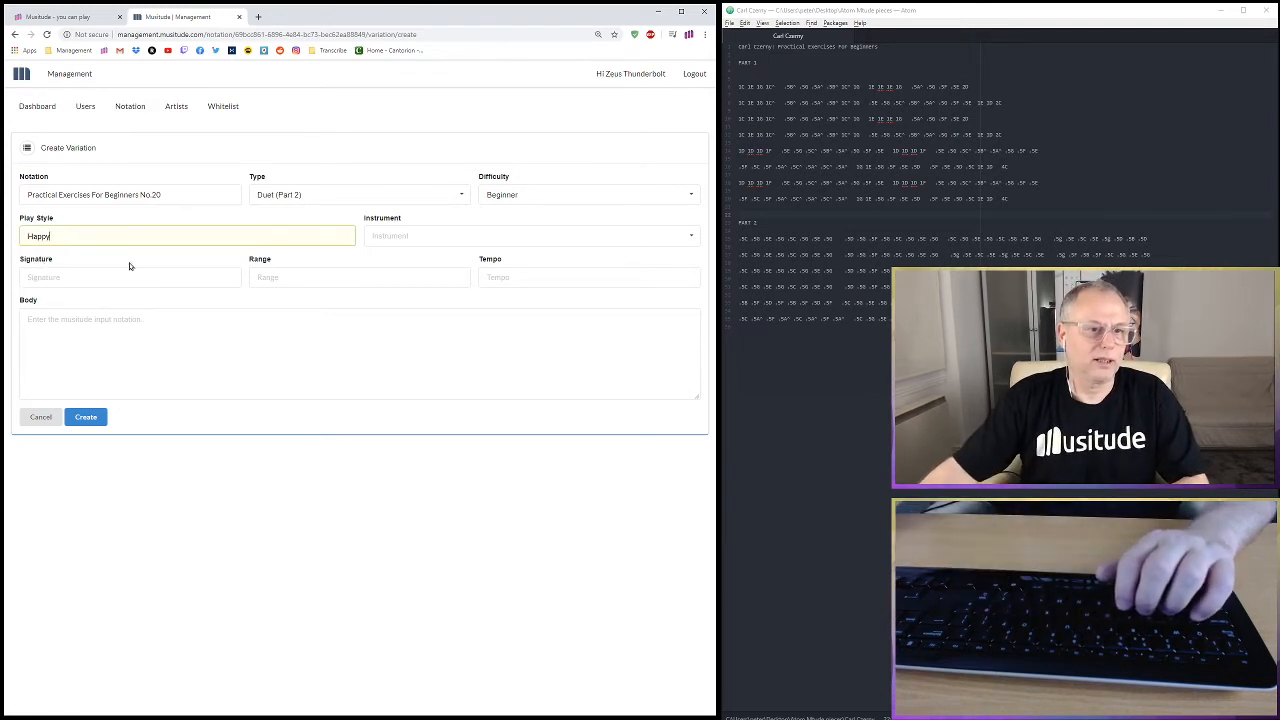
Set the new variation's tempo to 90, instrument to Piano, signature to 4 and range to 2
click(528, 278)
text(90)
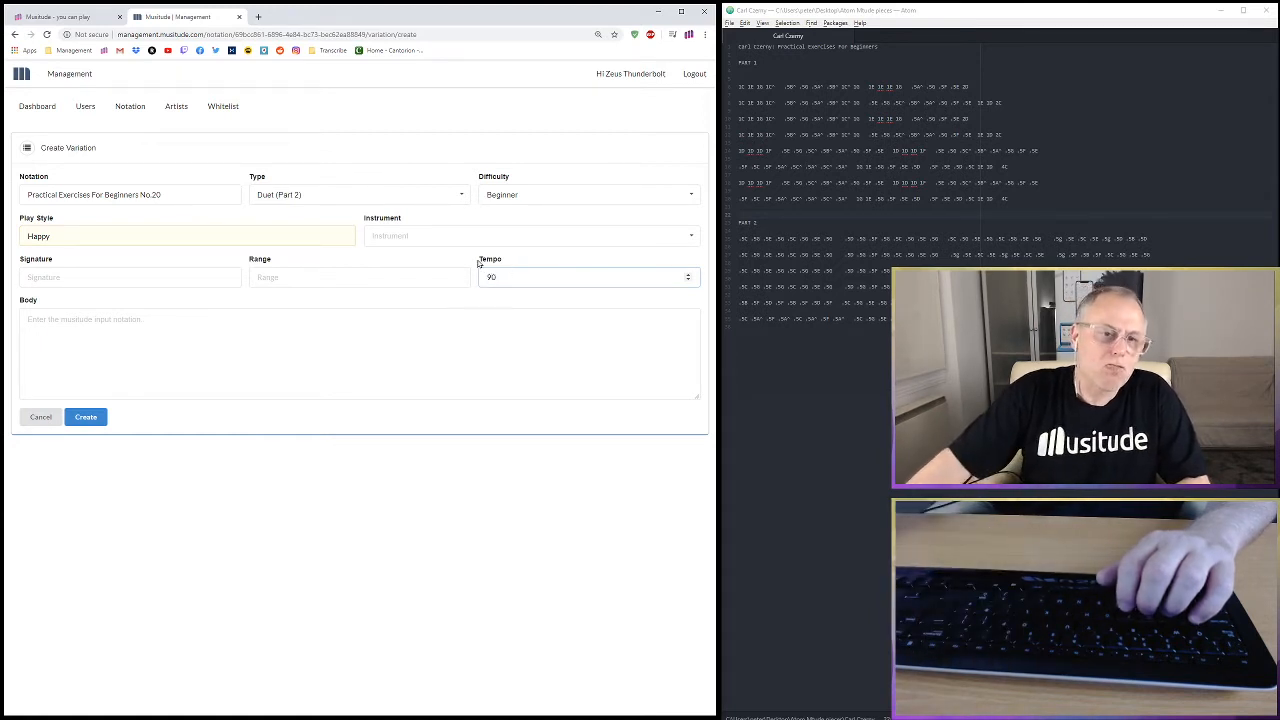
click(406, 240)
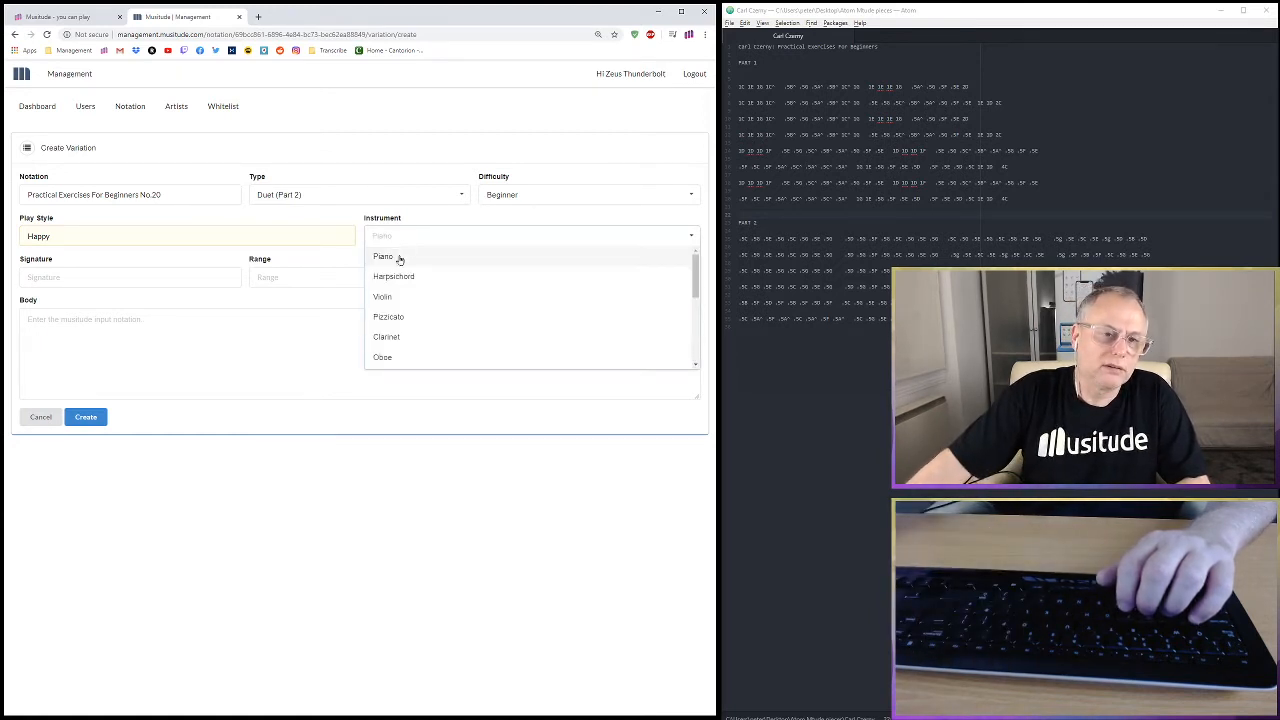
click(384, 257)
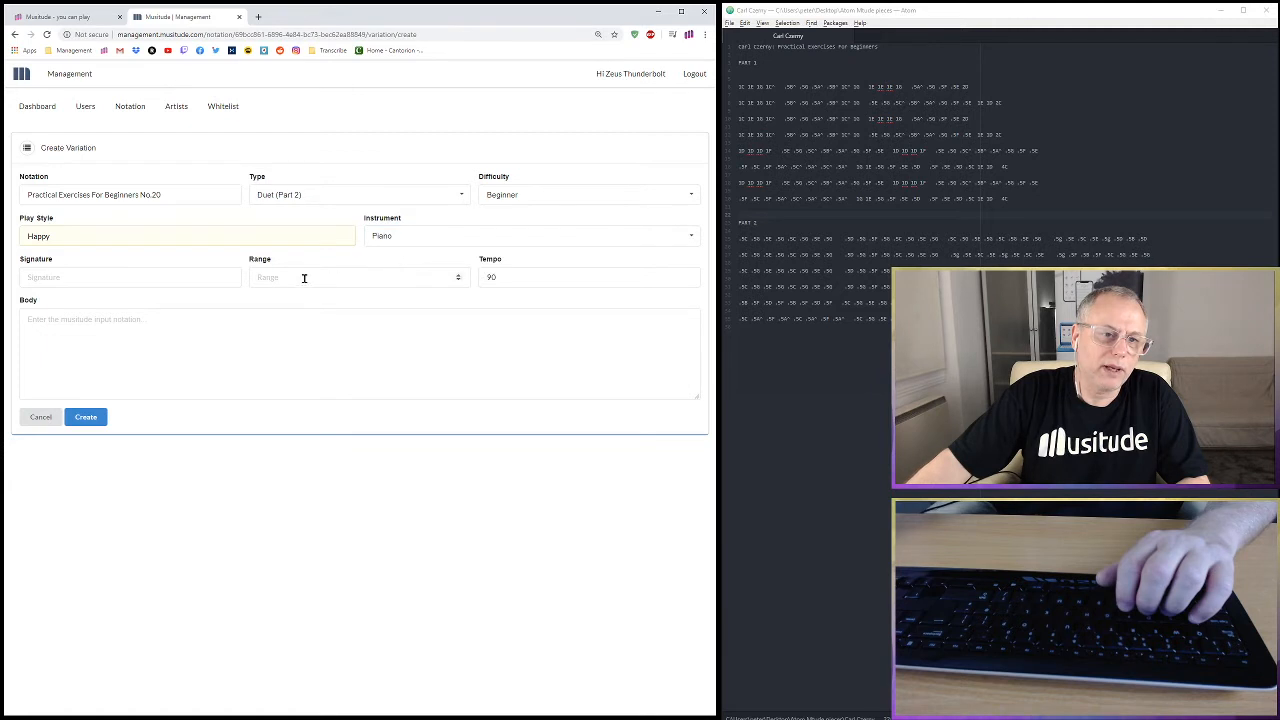
click(147, 278)
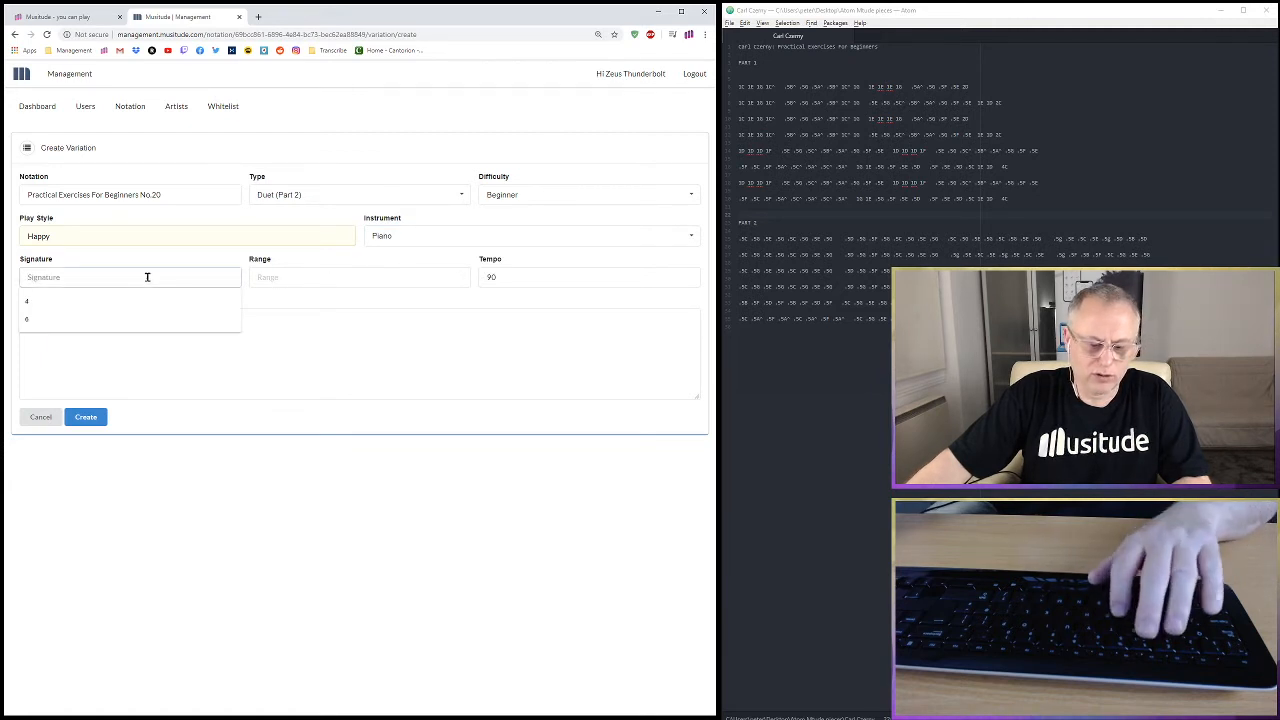
text(4)
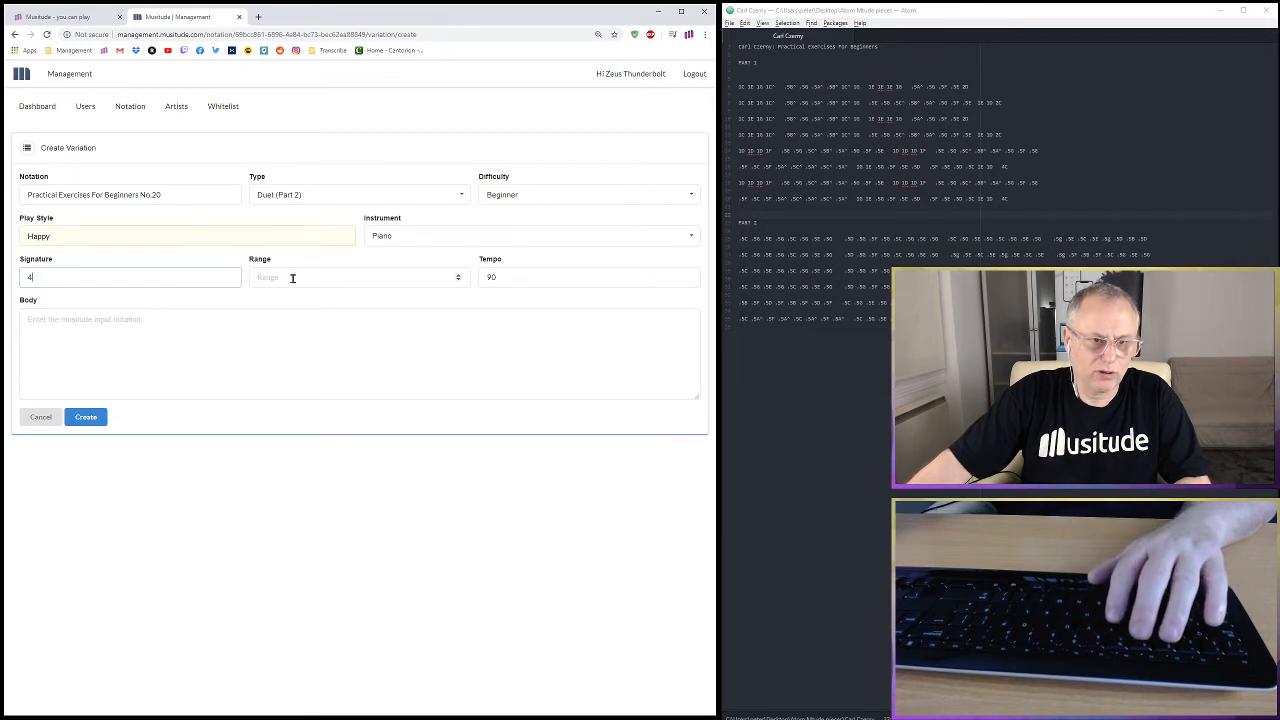
click(292, 278)
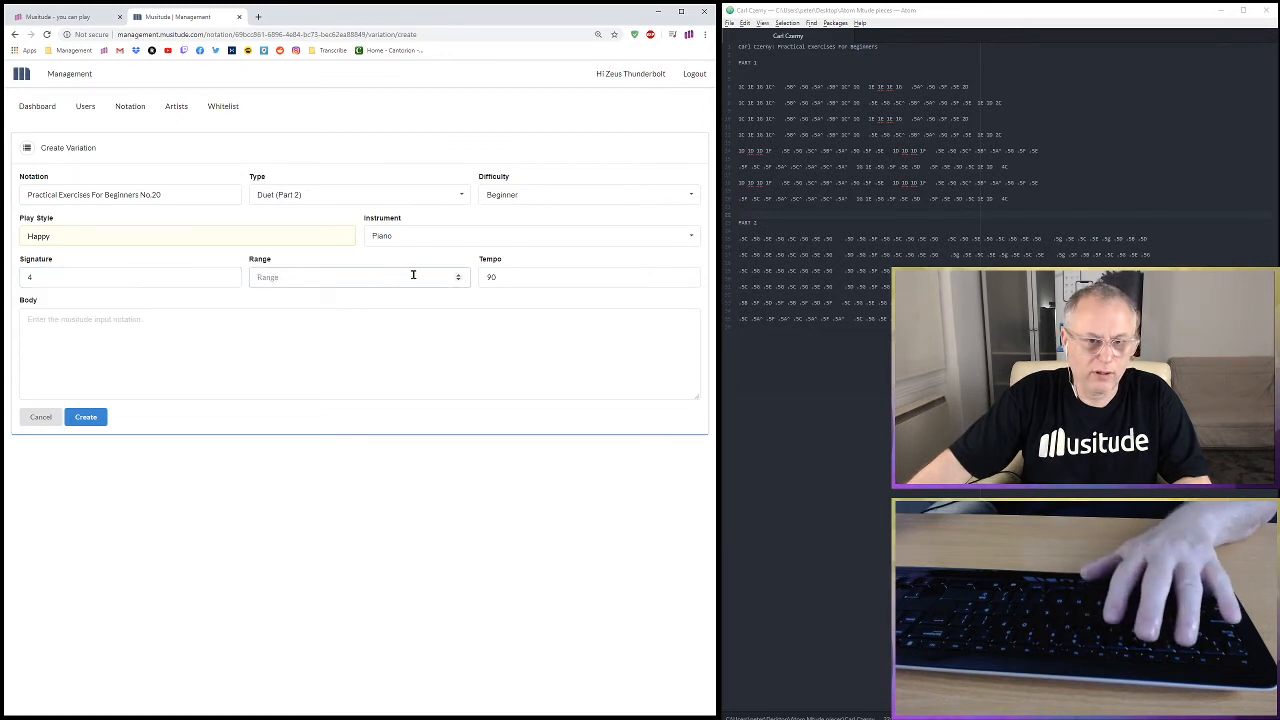
click(459, 280)
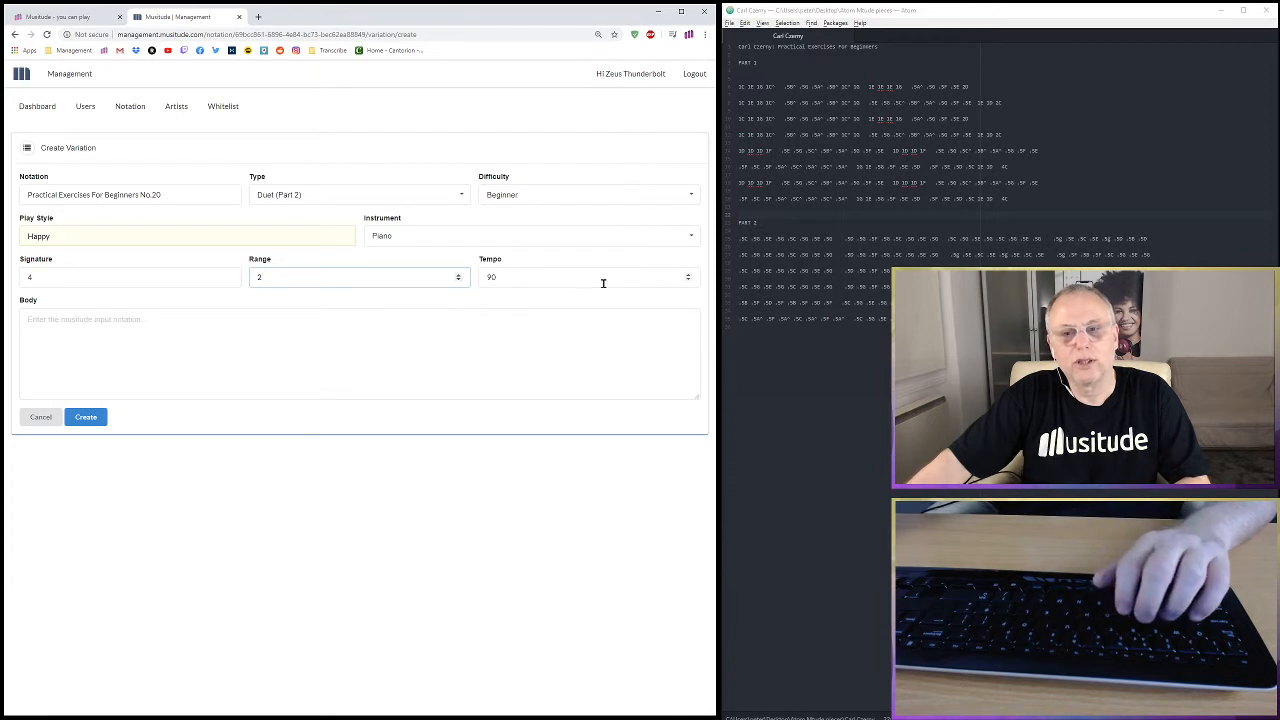
Copy all the Part 2 notation from Atom into the variation's body, create the variation and check it in the variations list
drag(1130, 320, 739, 244)
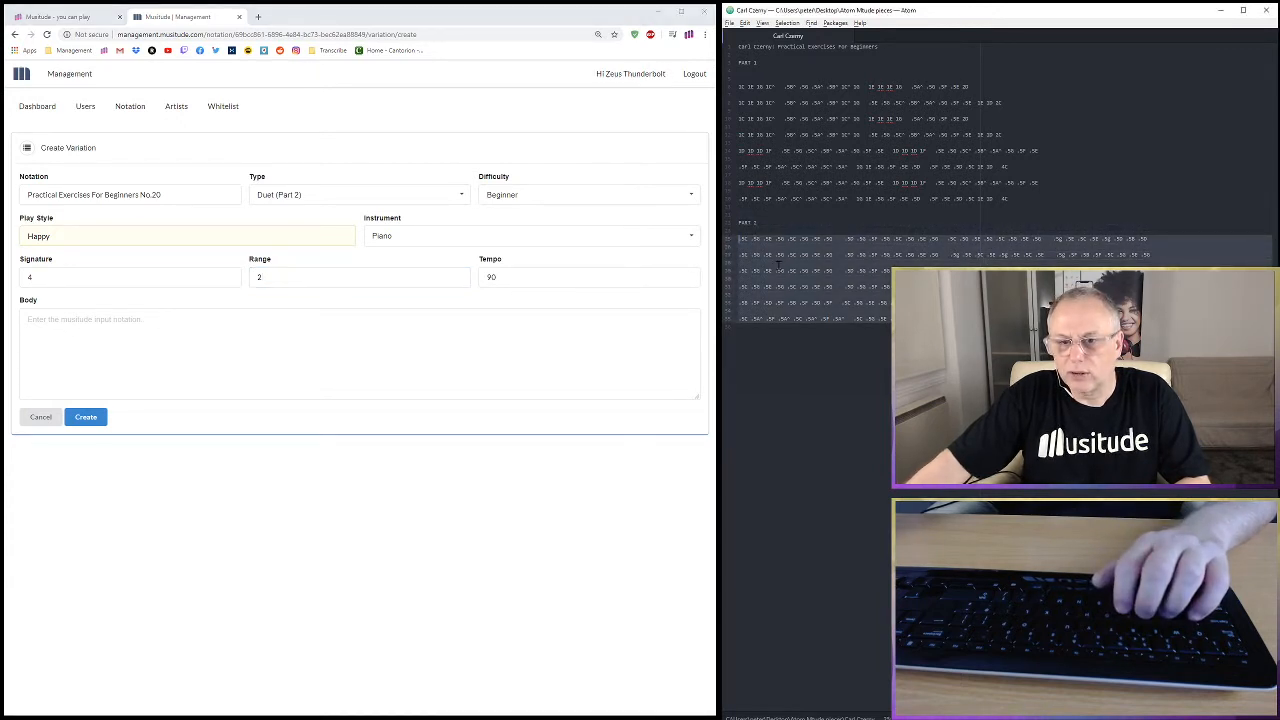
right_click(779, 264)
click(819, 315)
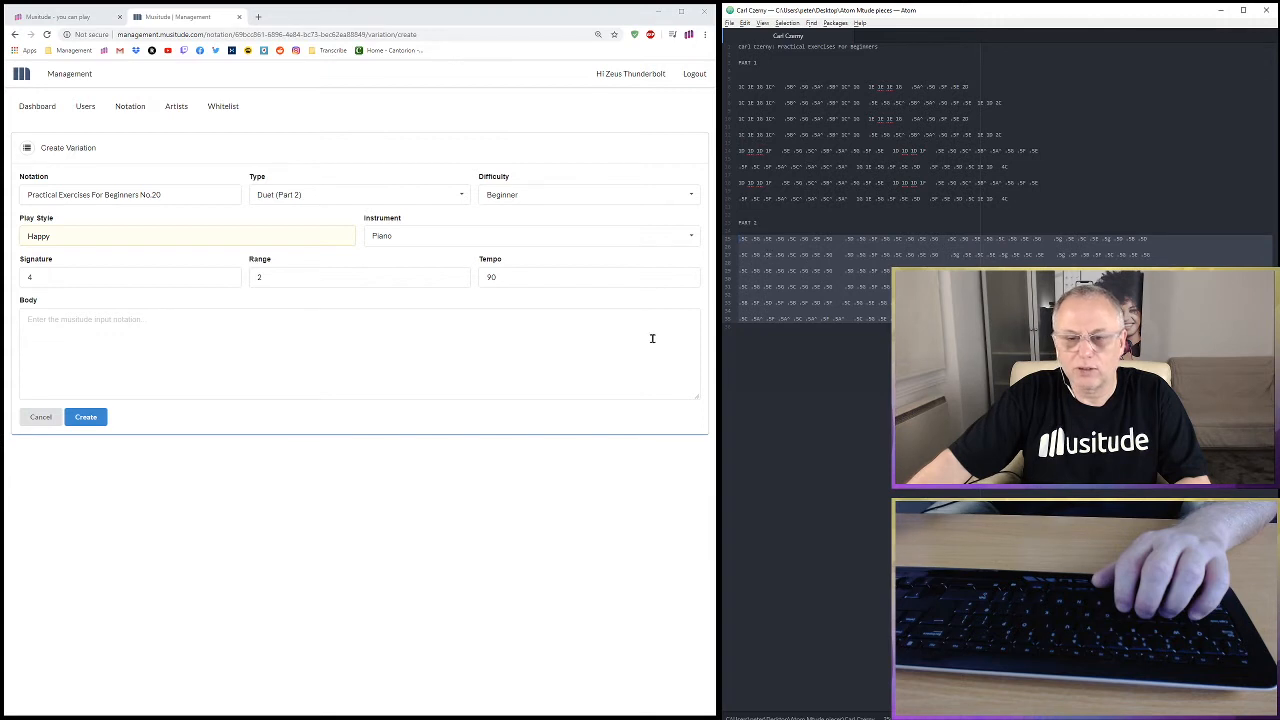
click(57, 323)
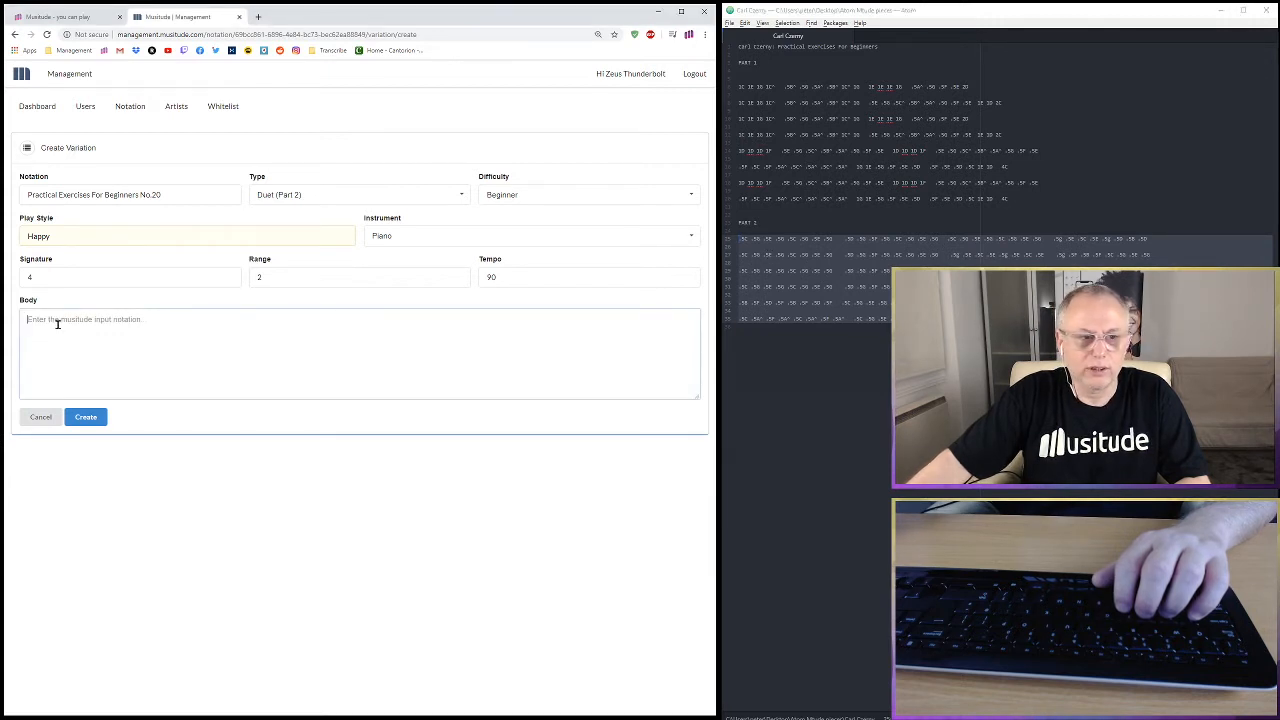
right_click(58, 324)
click(91, 401)
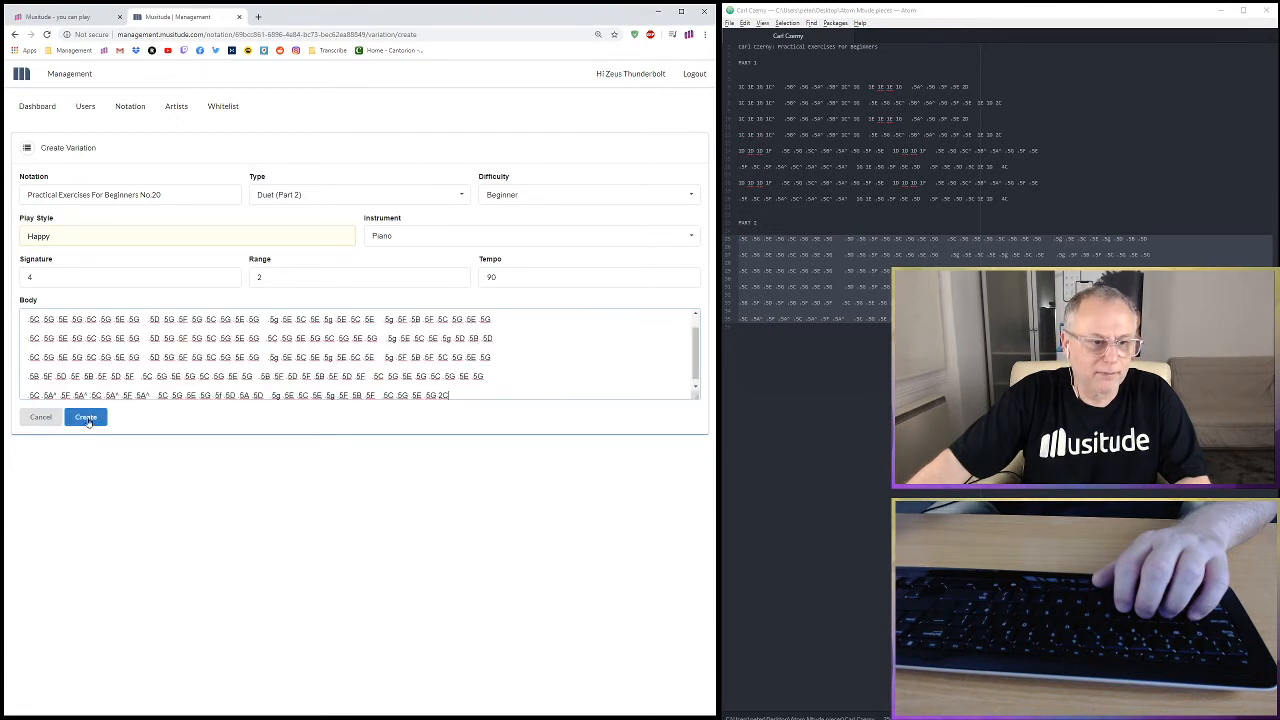
click(87, 418)
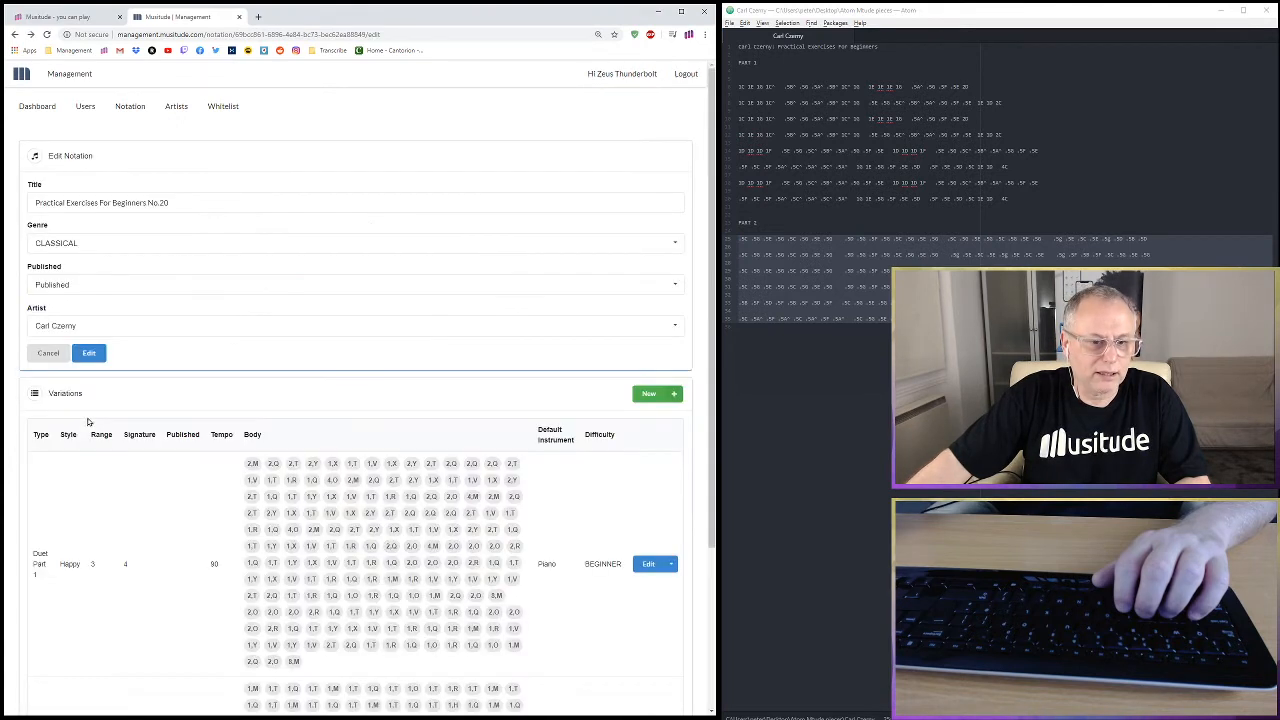
scroll(395, 497, down, 2)
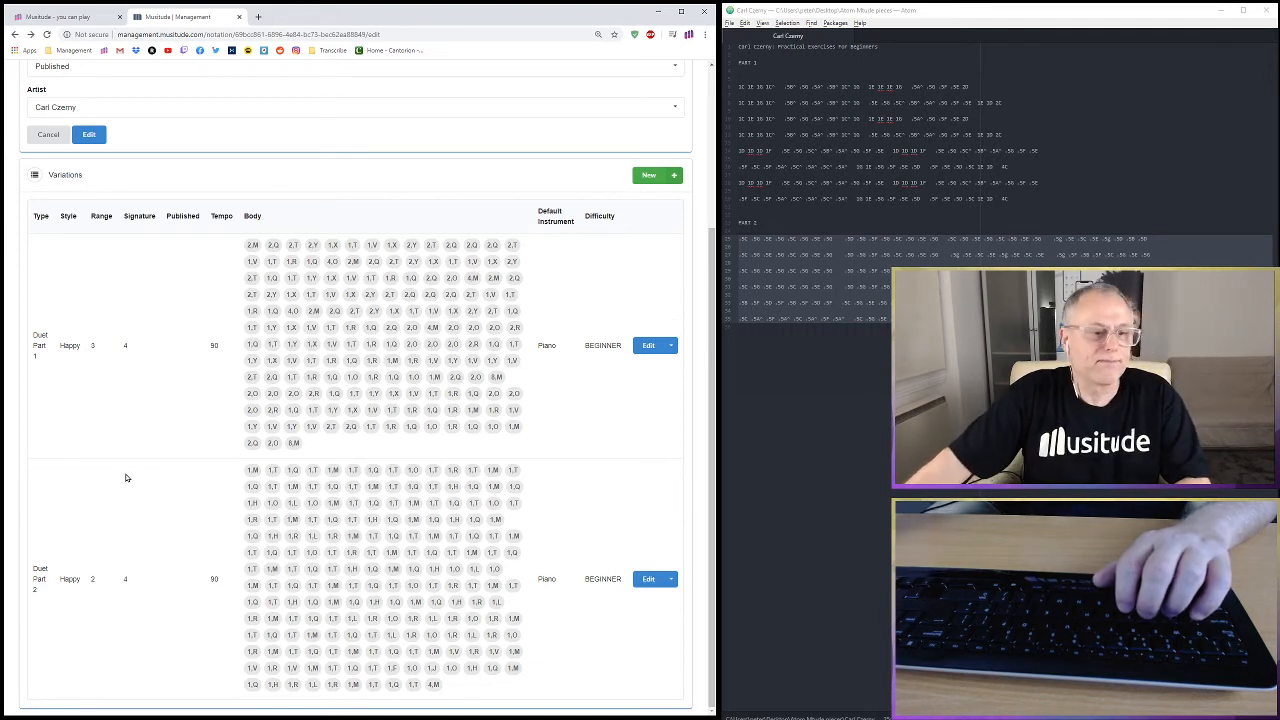
scroll(134, 463, up, 3)
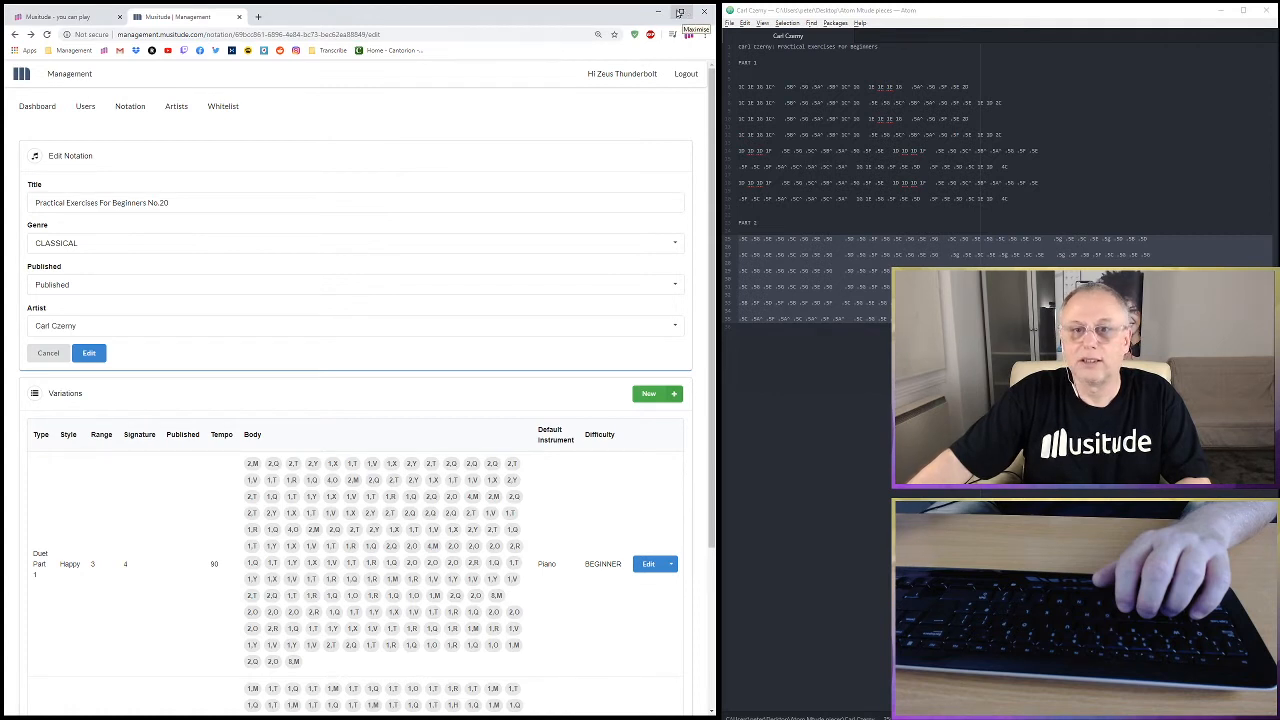
click(709, 37)
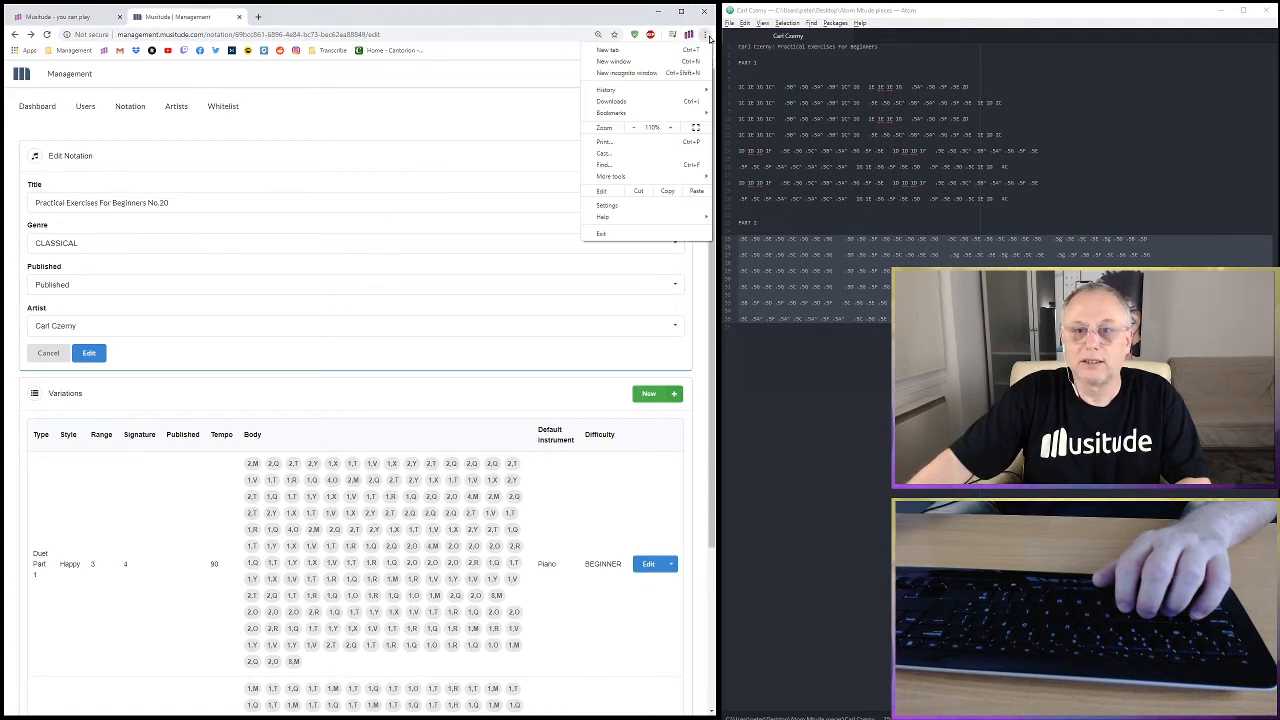
click(695, 133)
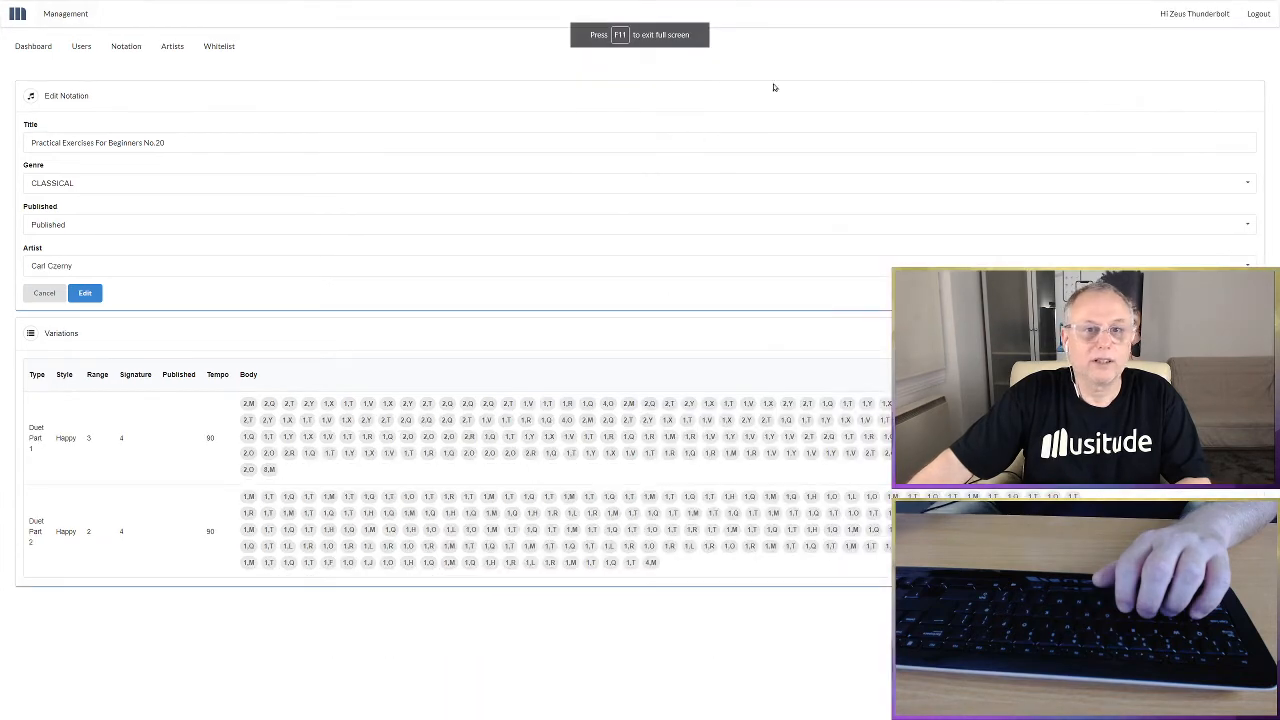
key(F11)
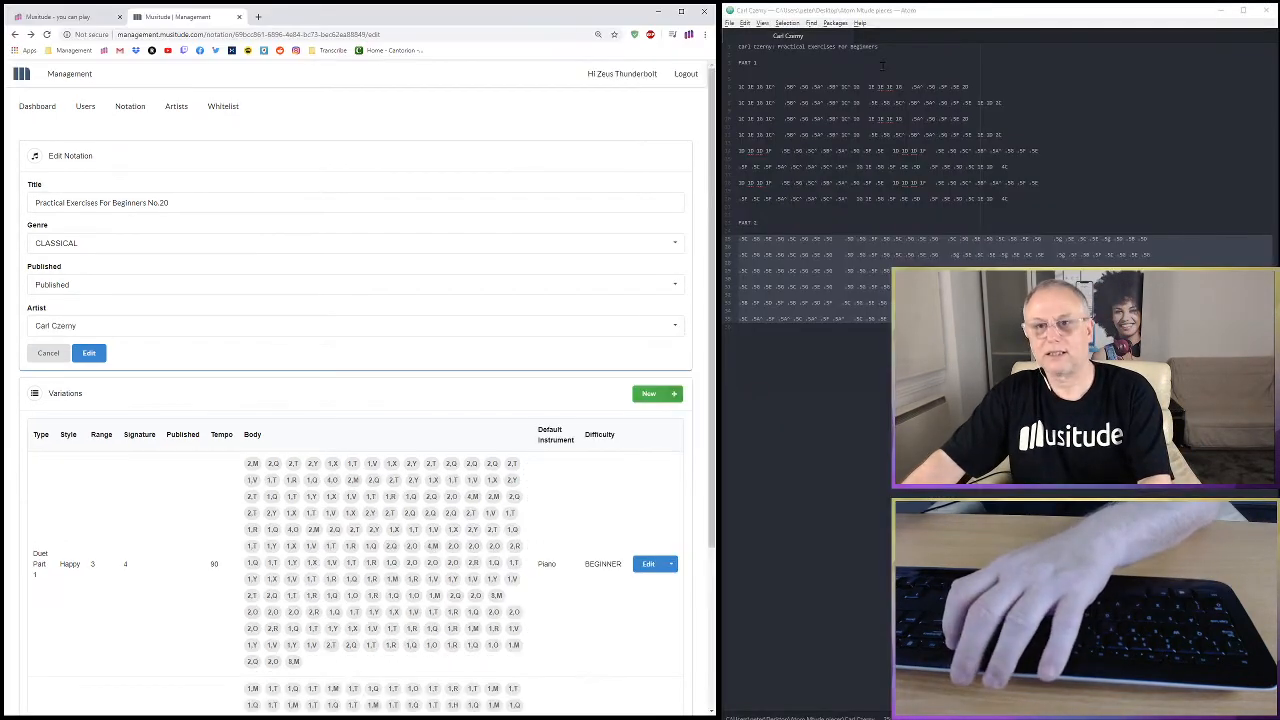
Show the Musitude player site in full screen, search for "Practi" and open Practical Exercises For Beginners No.20
click(85, 18)
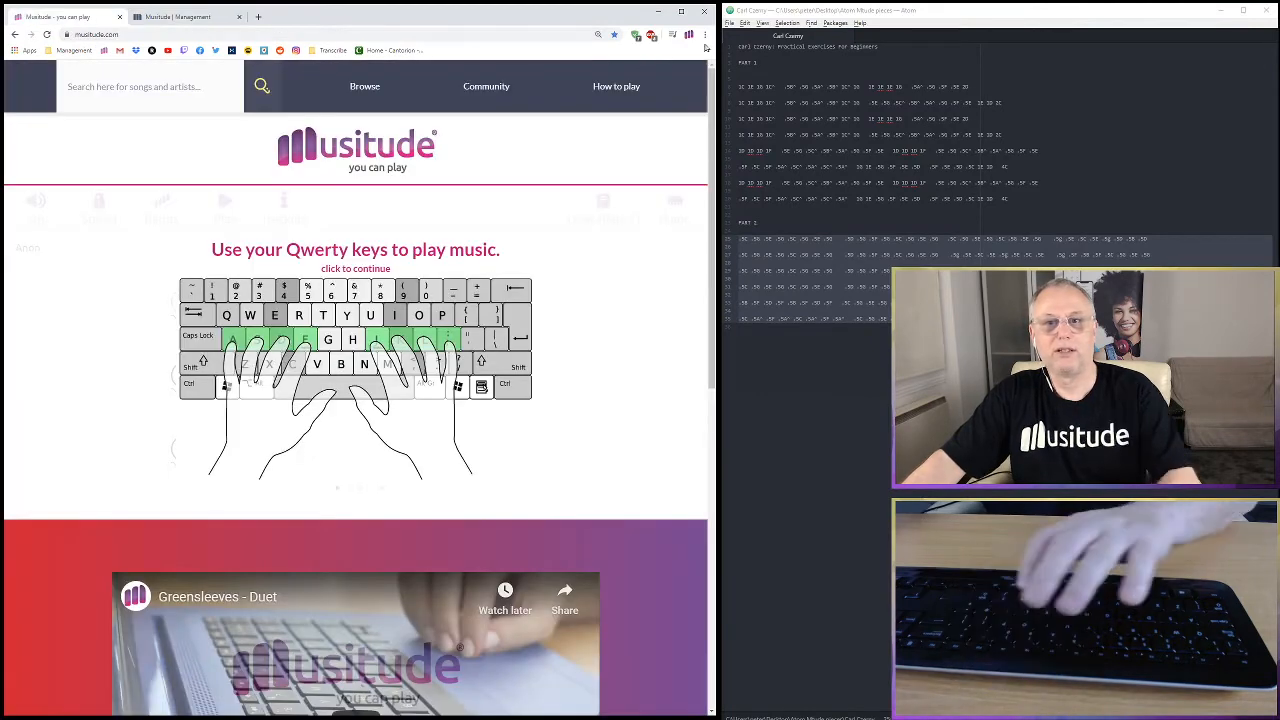
click(705, 35)
click(698, 130)
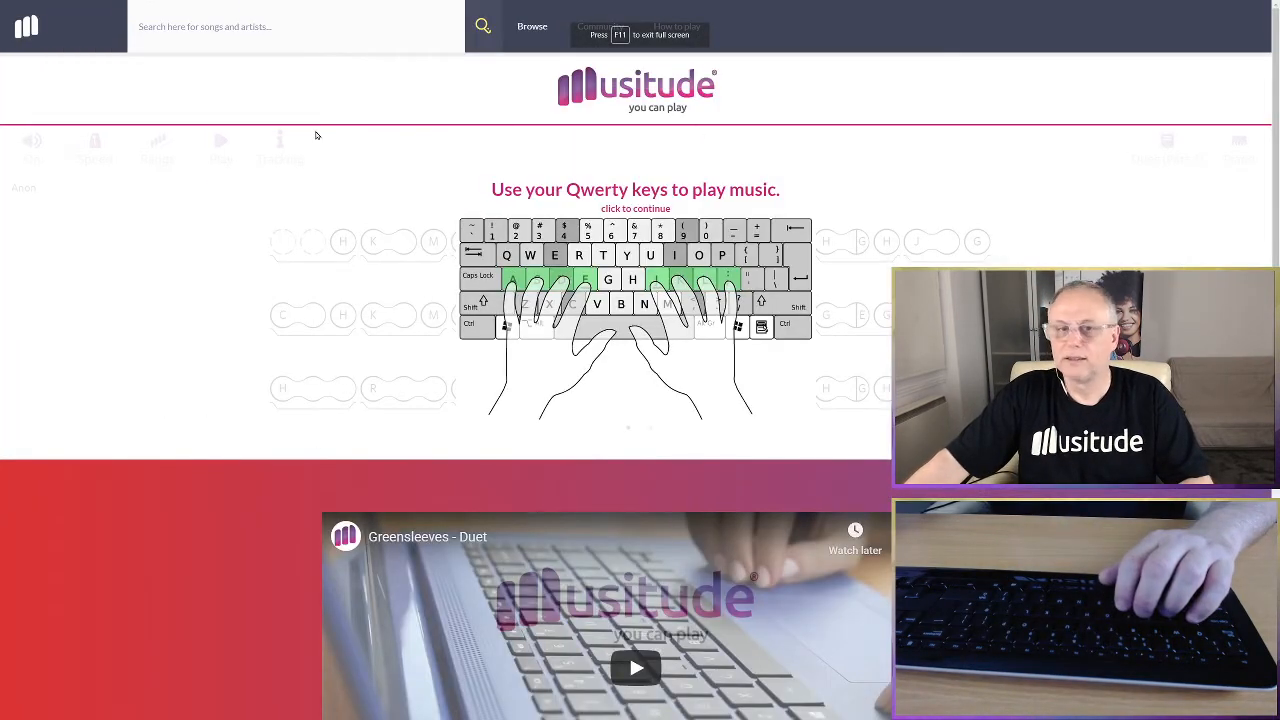
text(PR)
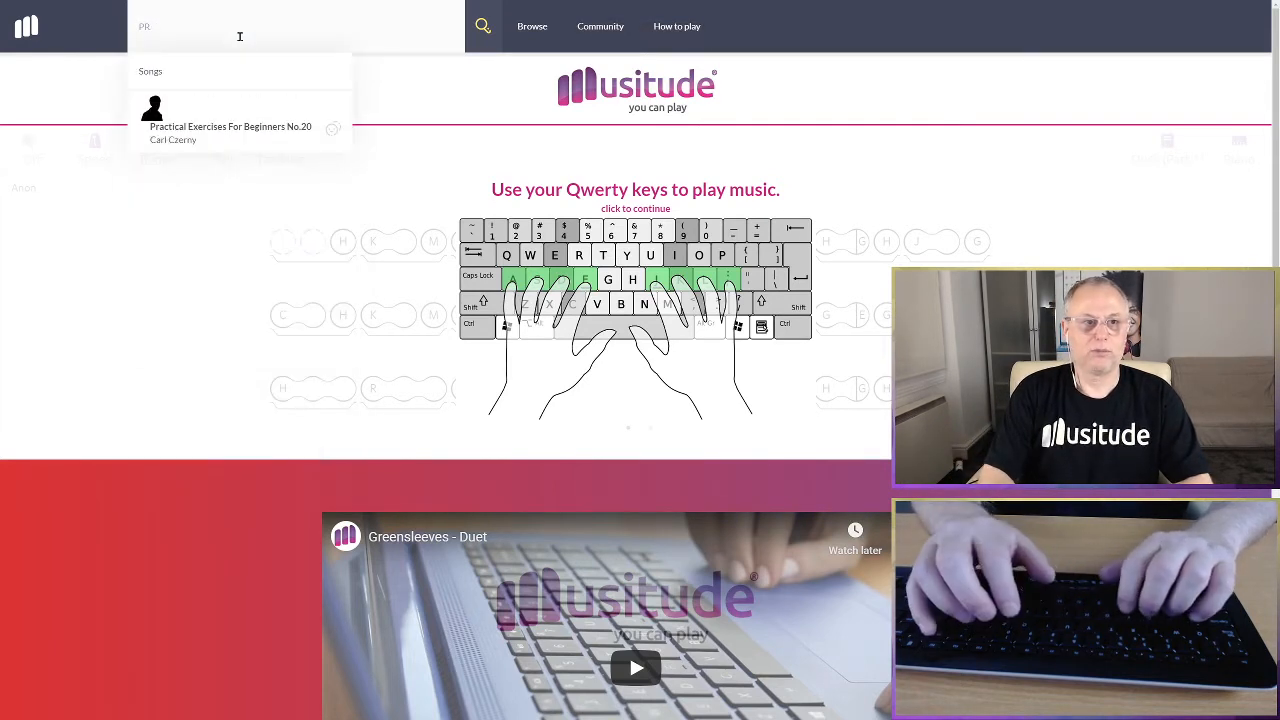
key(BackSpace)
key(BackSpace)
text(Practi)
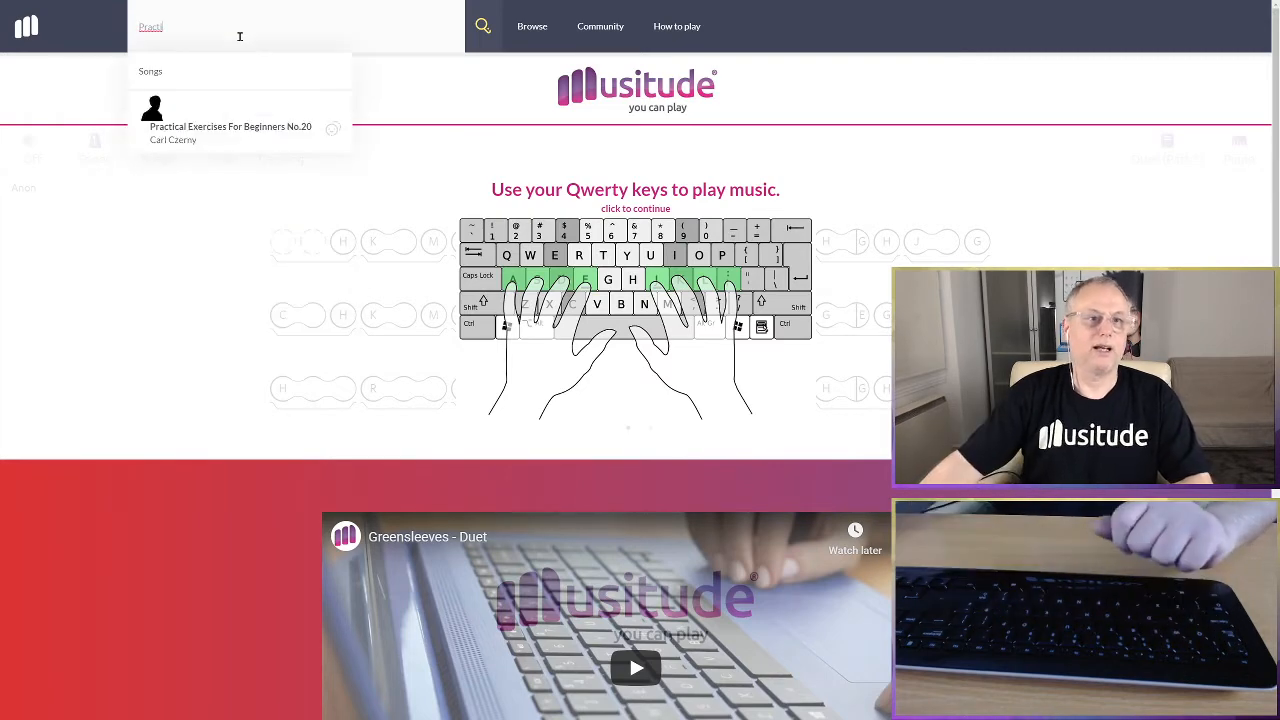
click(227, 129)
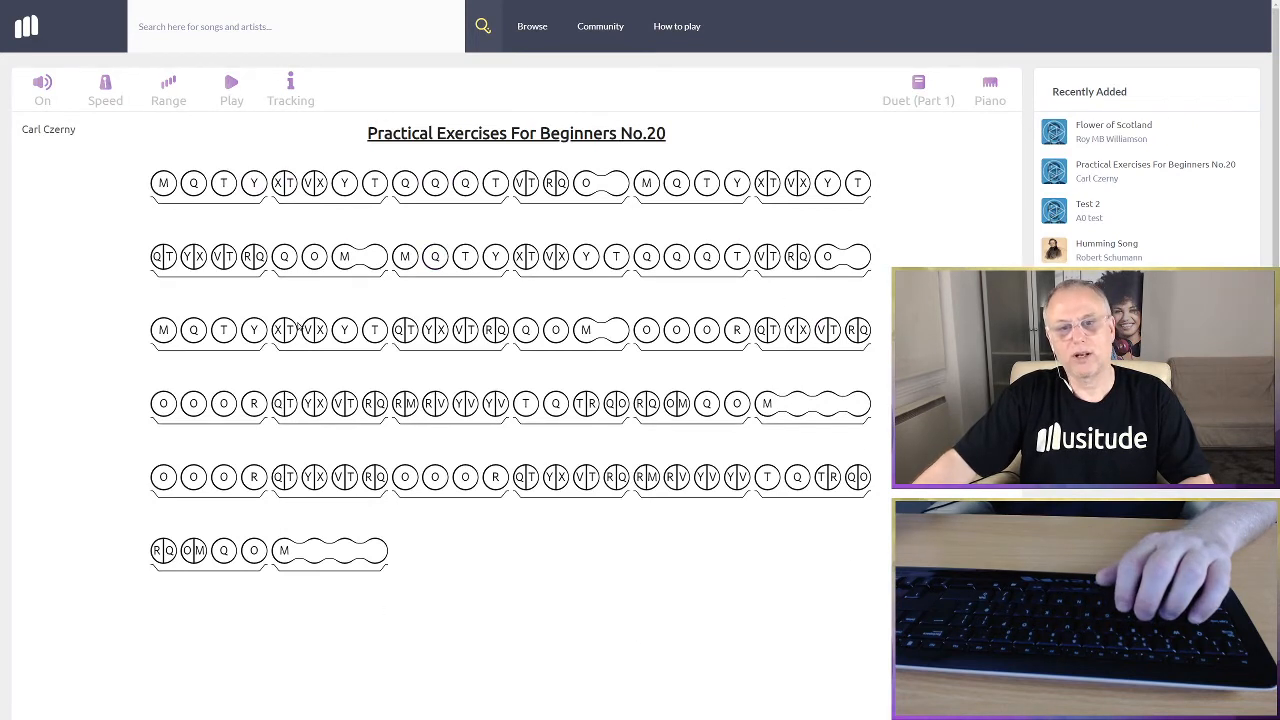
View the exercise's Duet (Part 2) notation and return to Duet (Part 1) to compare the two parts
click(917, 95)
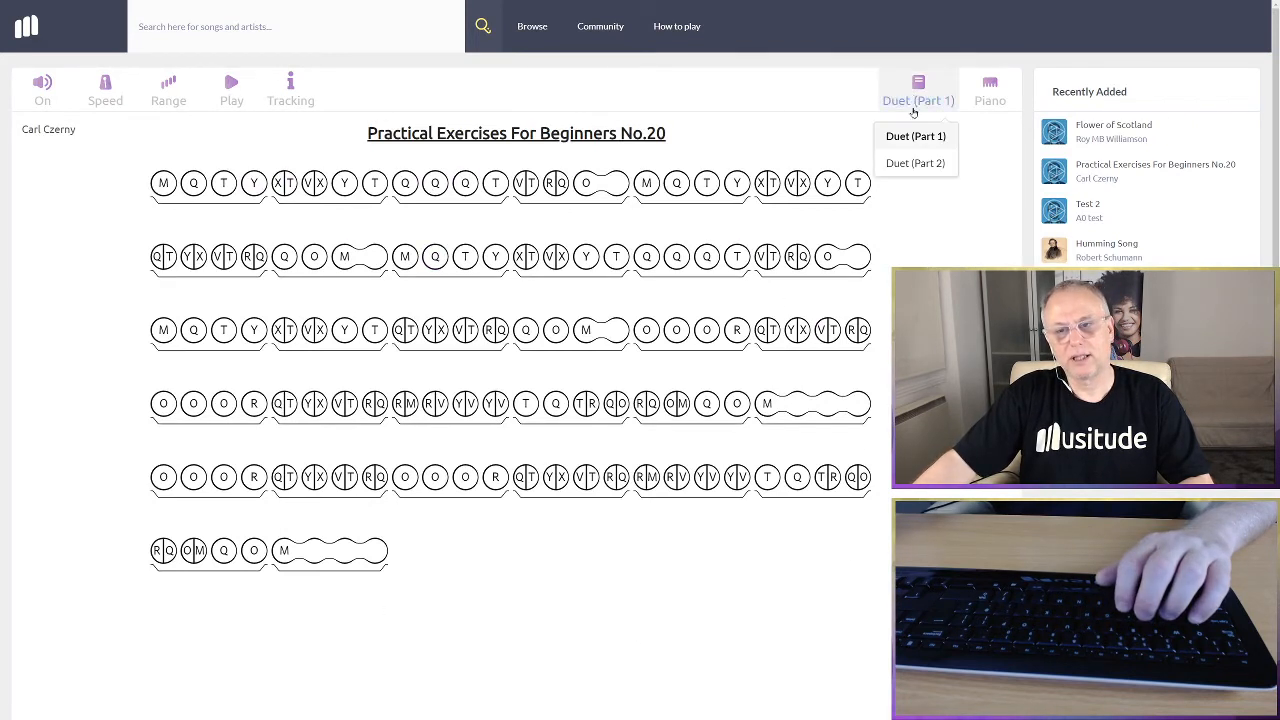
click(917, 164)
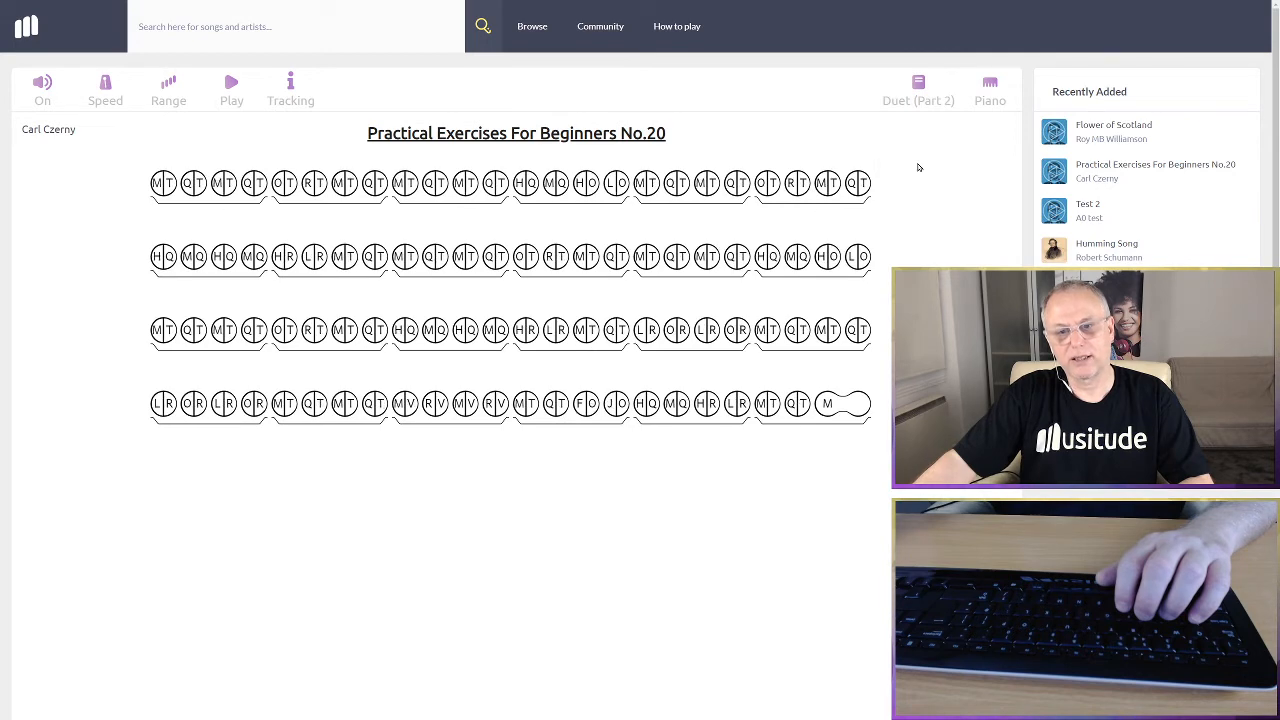
click(917, 92)
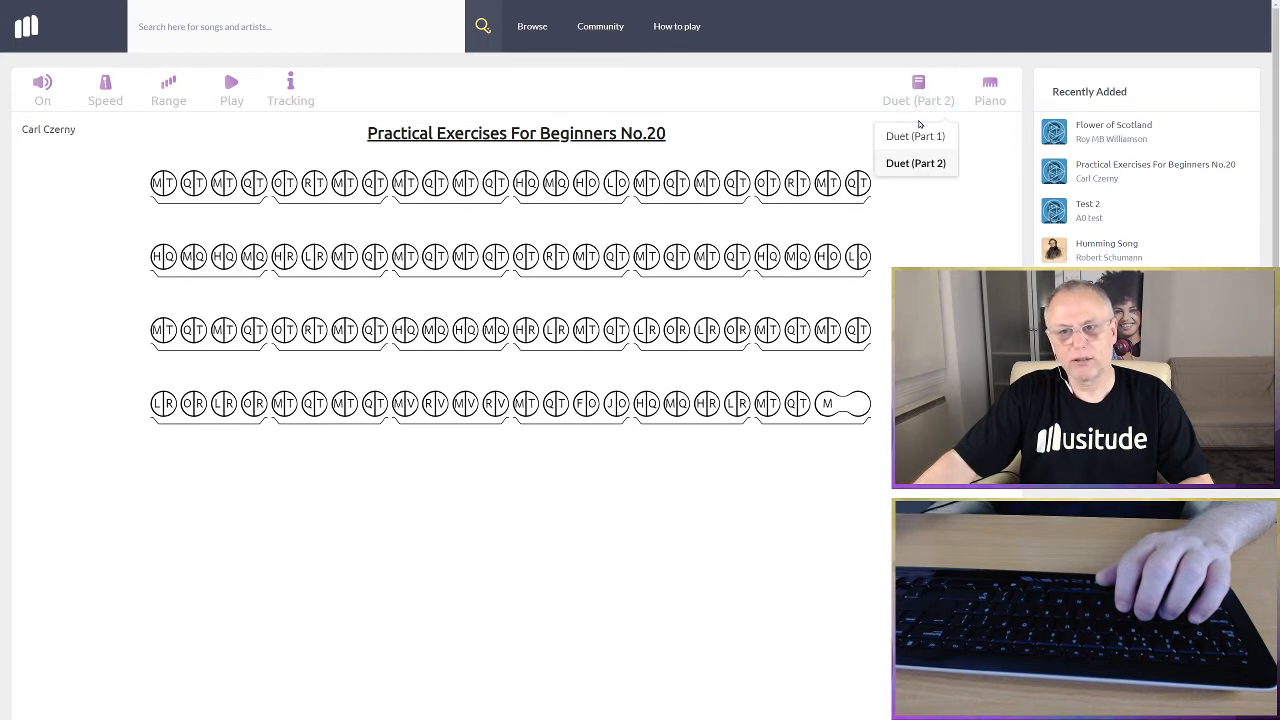
click(916, 134)
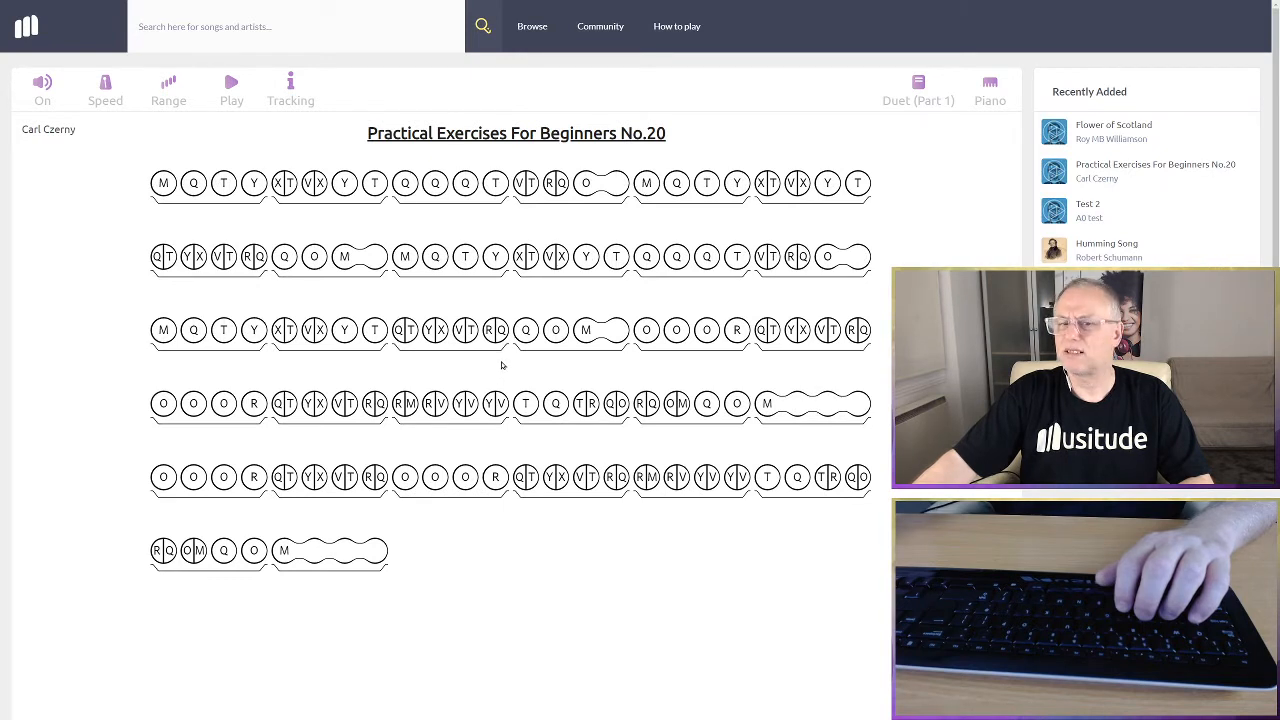
Display the Duet (Part 2) notation again and start playback of that part alone
click(908, 104)
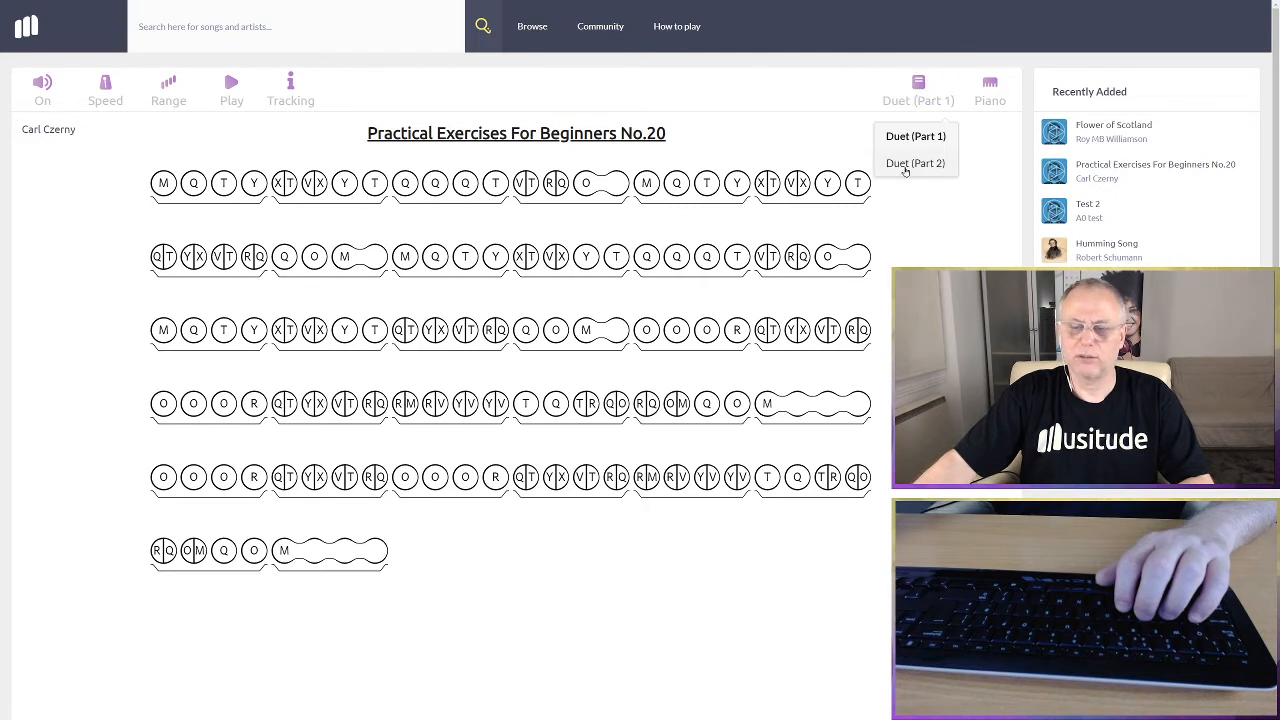
click(905, 165)
click(905, 100)
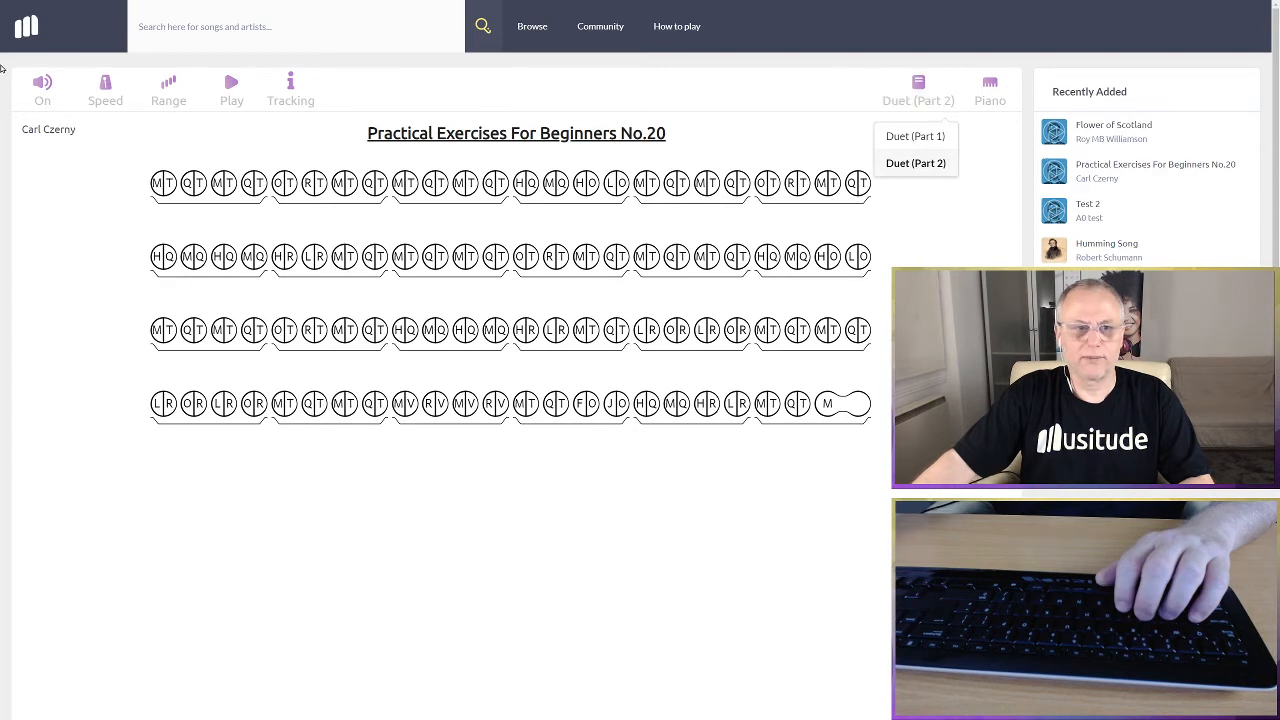
click(230, 88)
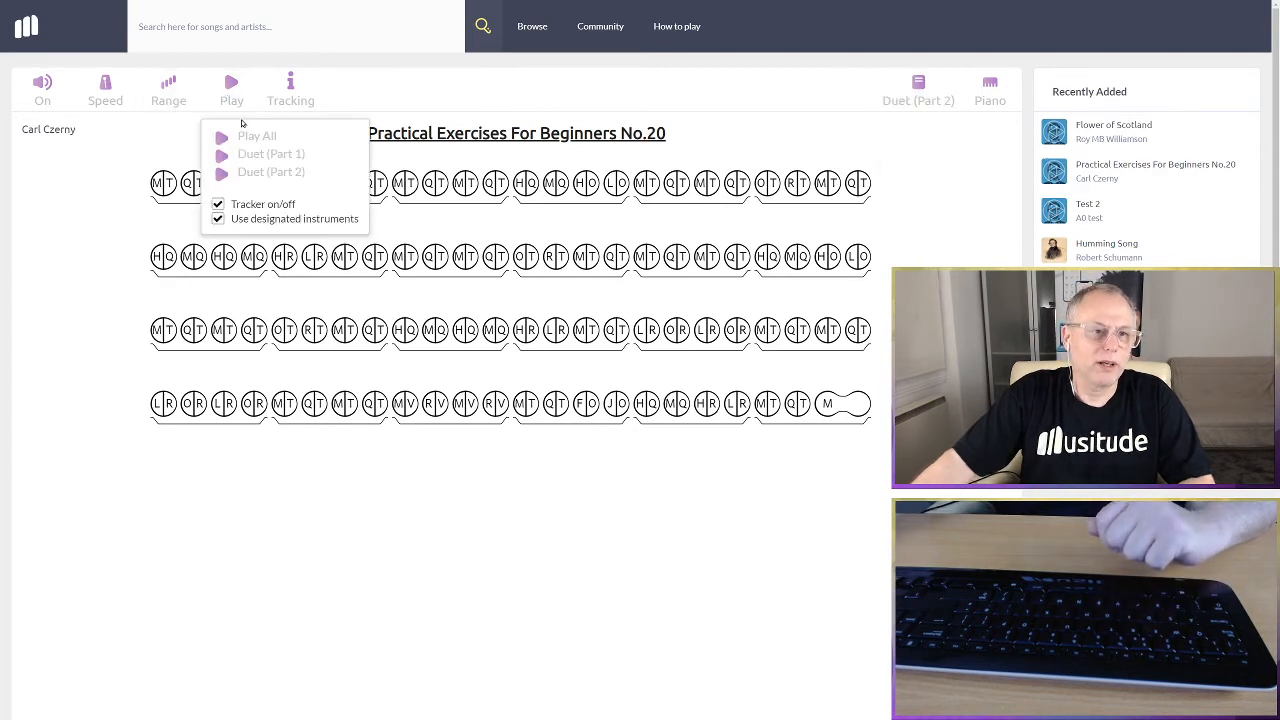
click(256, 173)
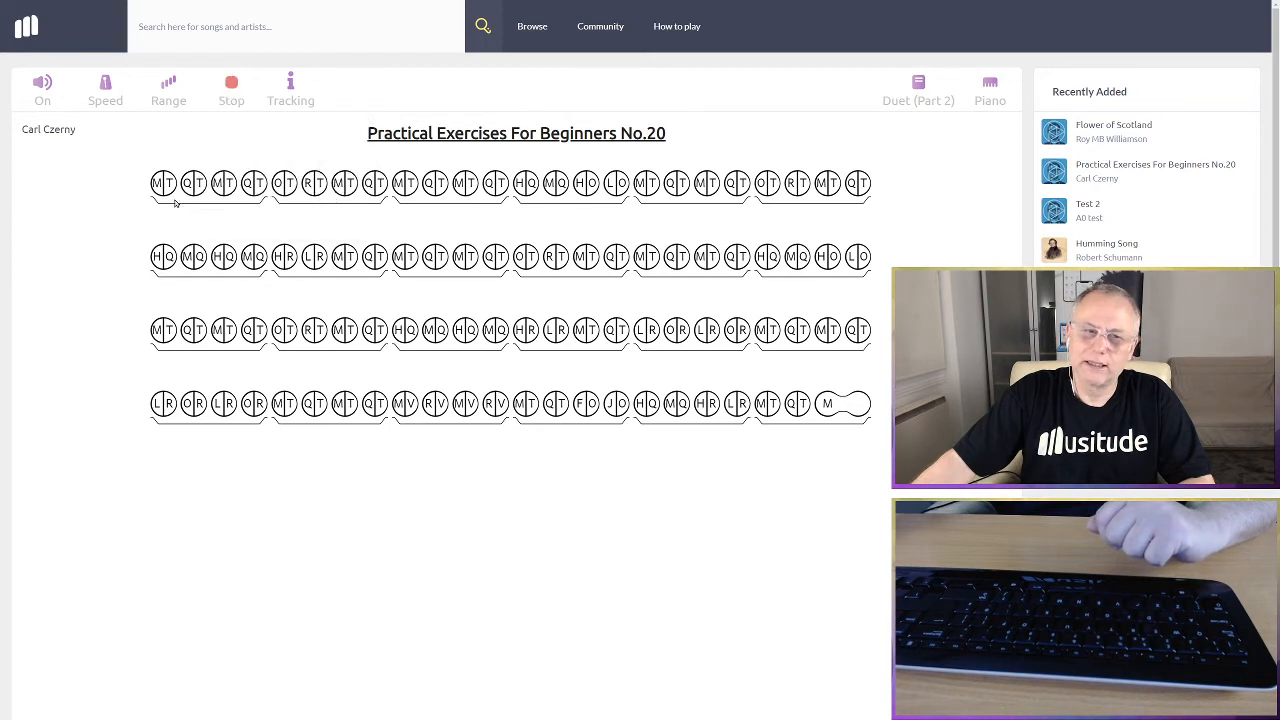
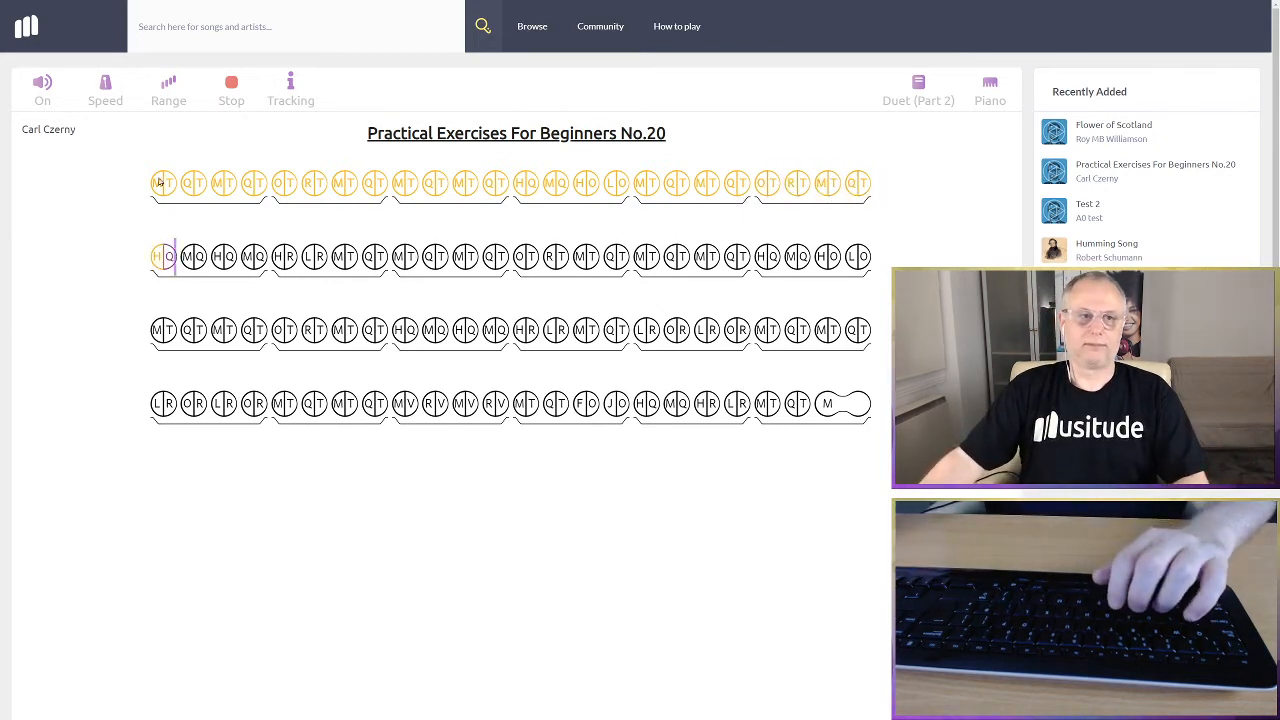
Stop the Duet (Part 2) playback and display the Duet (Part 1) notation
click(242, 84)
mouse_move(243, 84)
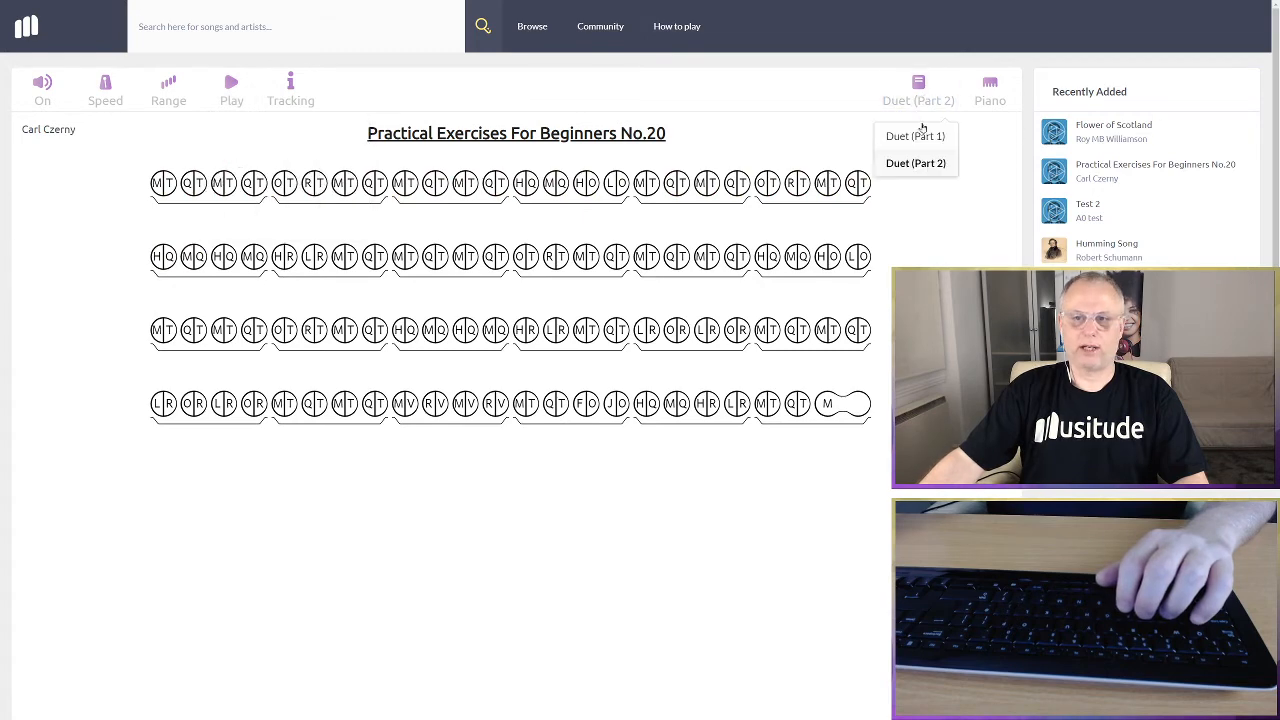
click(922, 136)
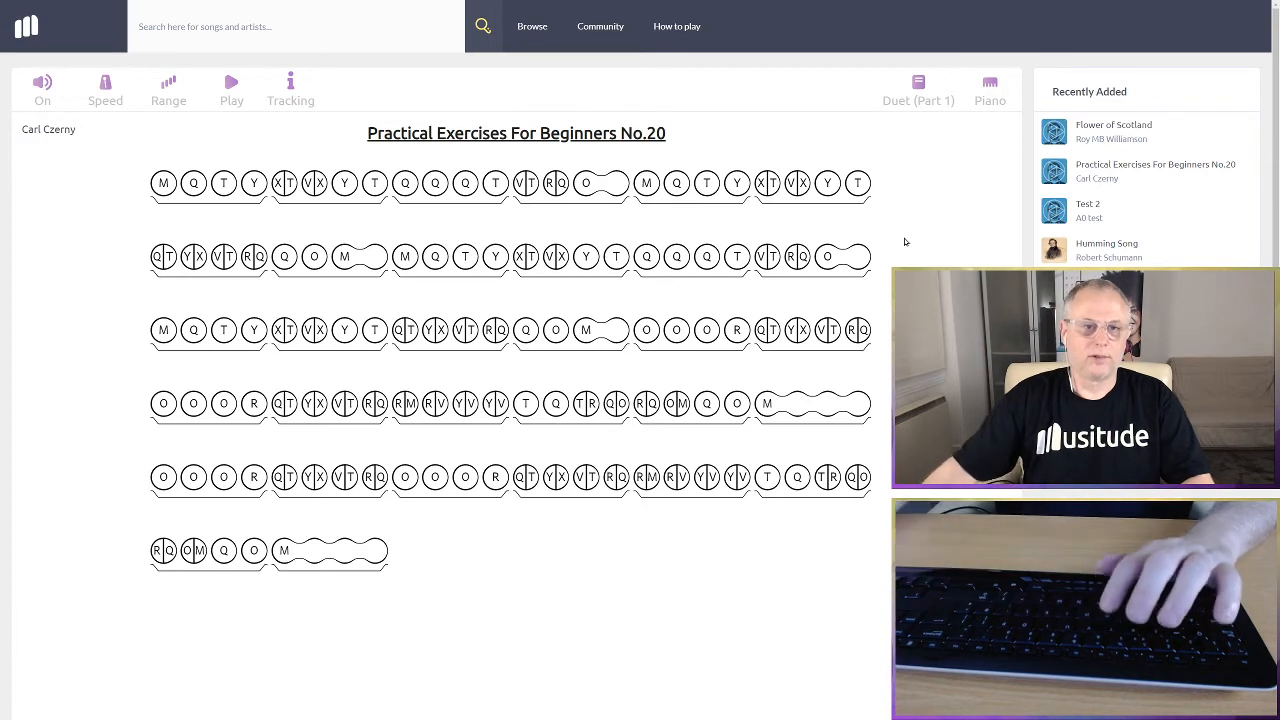
Start Duet (Part 2) playback as accompaniment to the displayed Part 1 notation, then stop it and restart it from the beginning
click(231, 90)
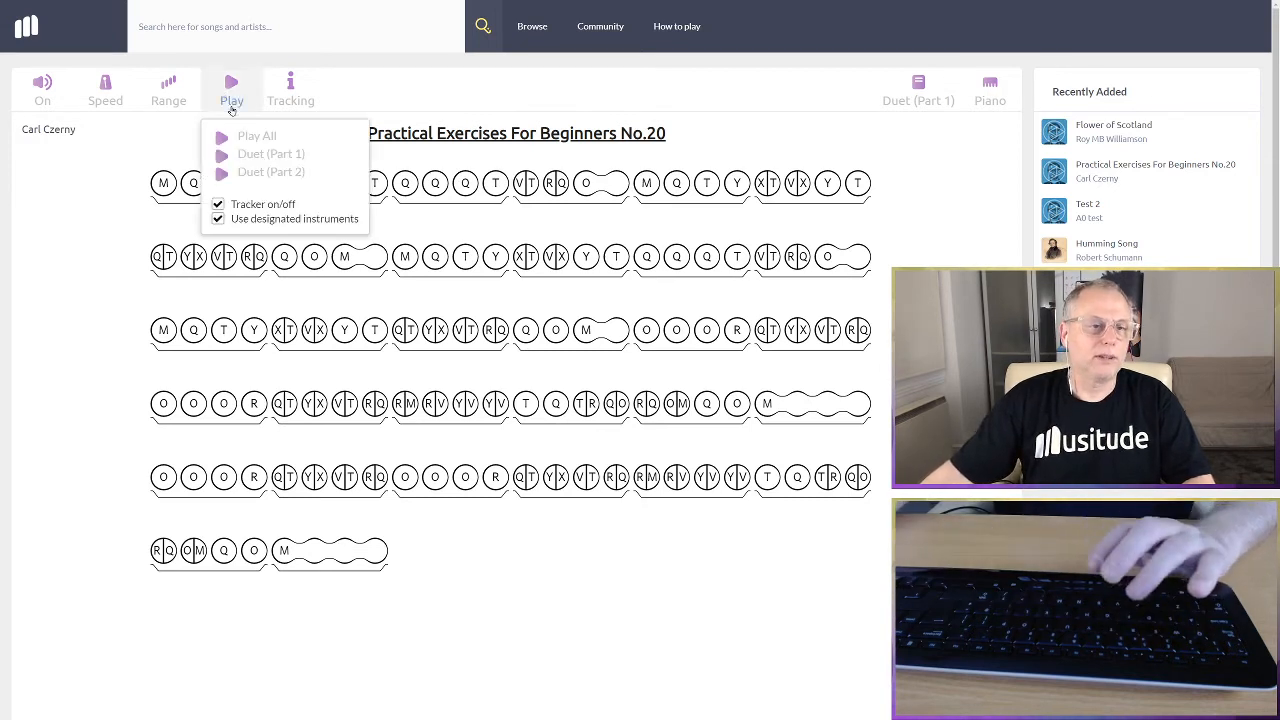
click(270, 172)
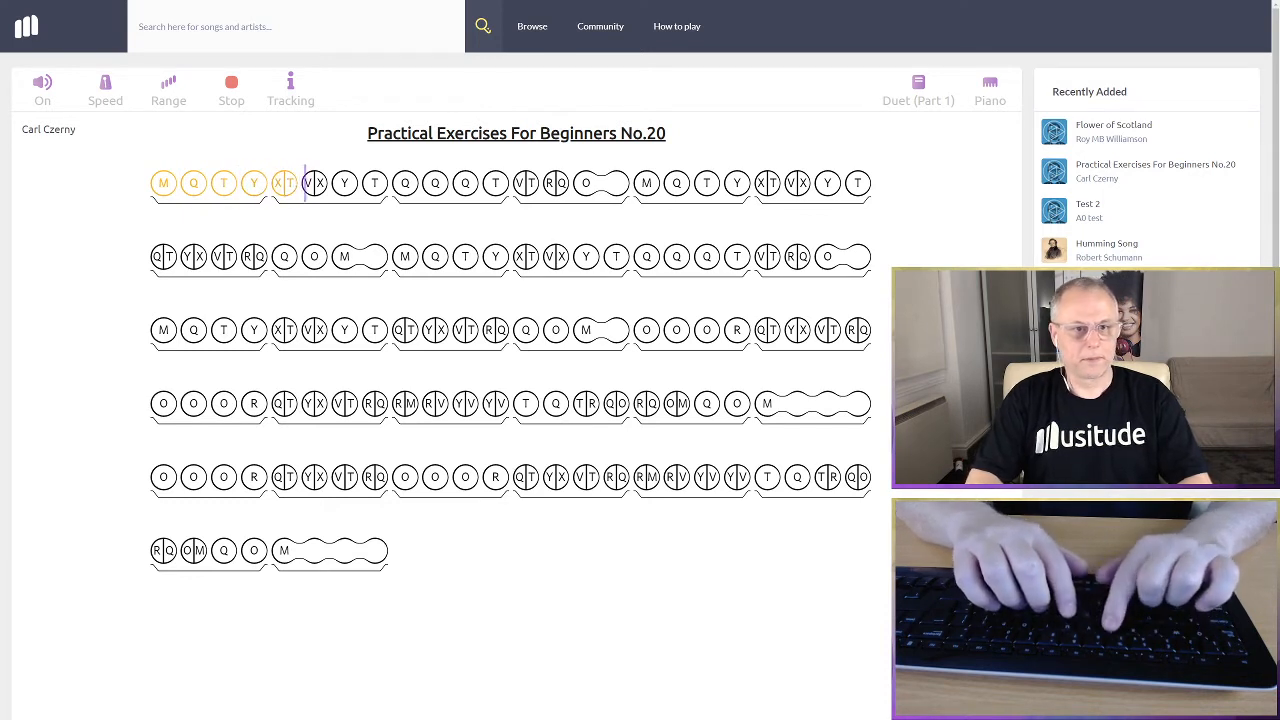
click(236, 98)
click(238, 100)
click(247, 169)
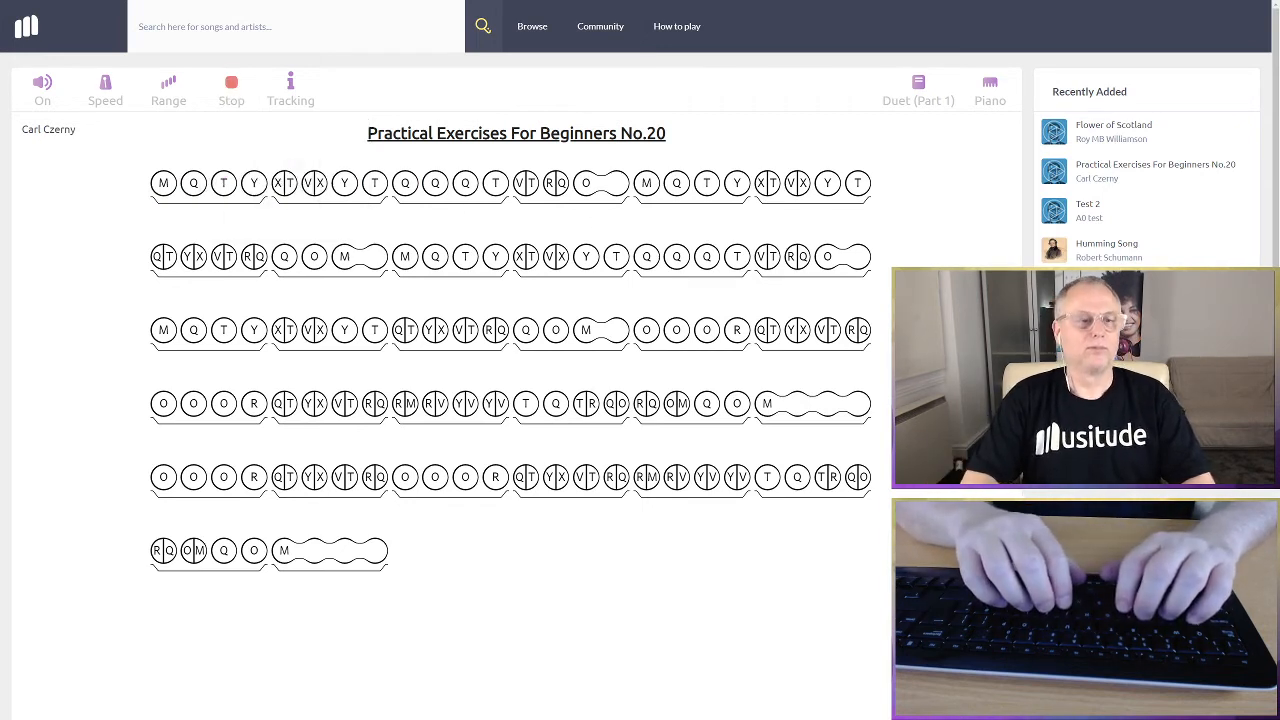
Play the first line of the Duet (Part 1) notation, from M Q T Y to Y T, in time with the Part 2 accompaniment
key(m)
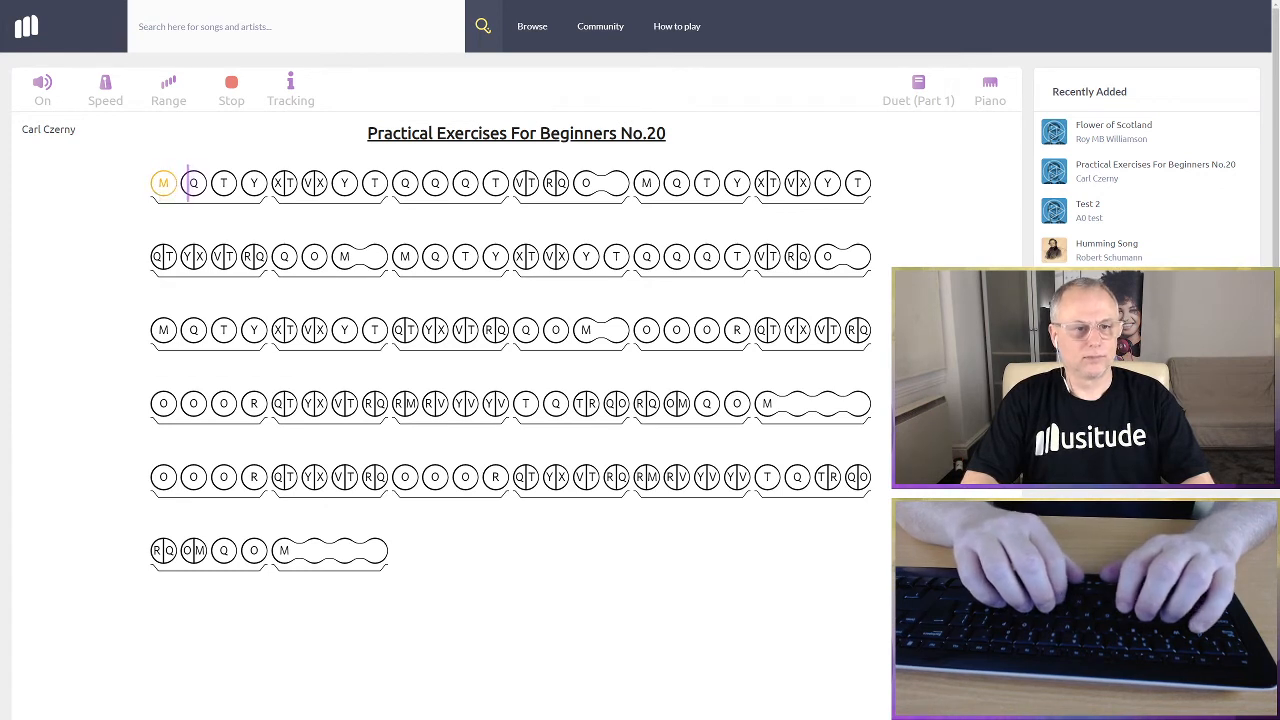
key(q)
key(t)
key(y)
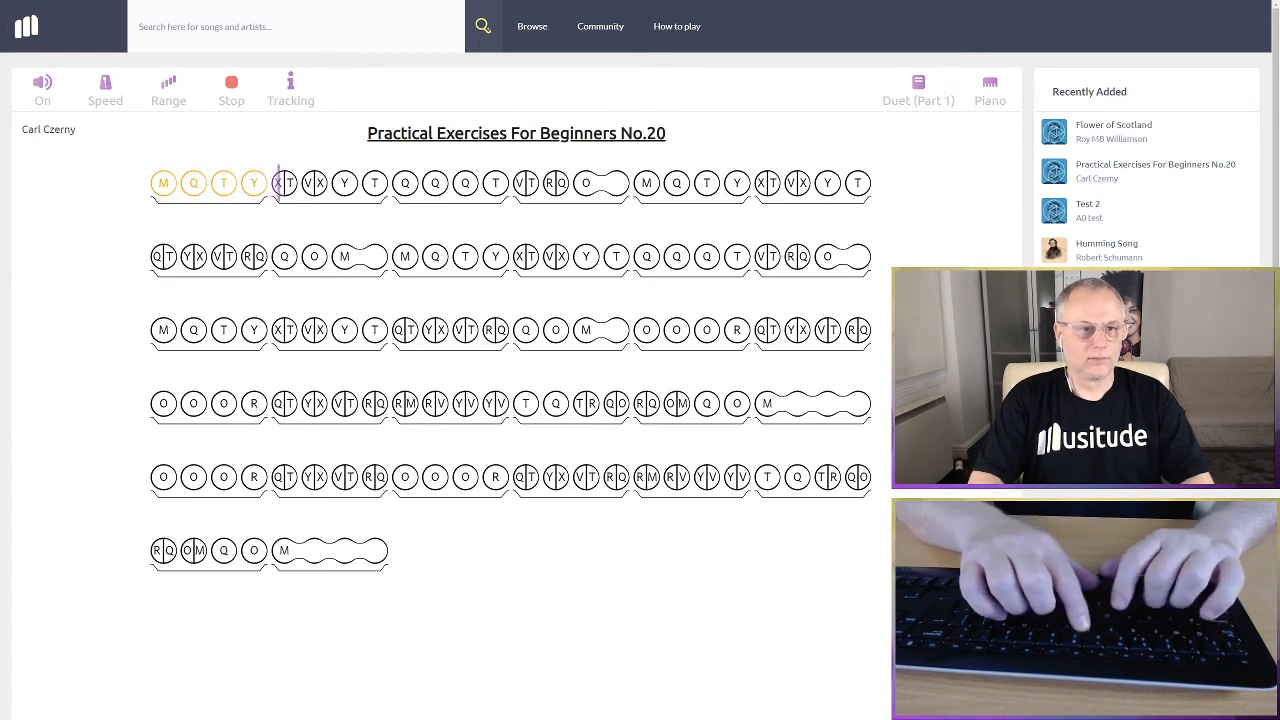
key(x)
key(t)
key(v)
key(x)
key(y)
key(t)
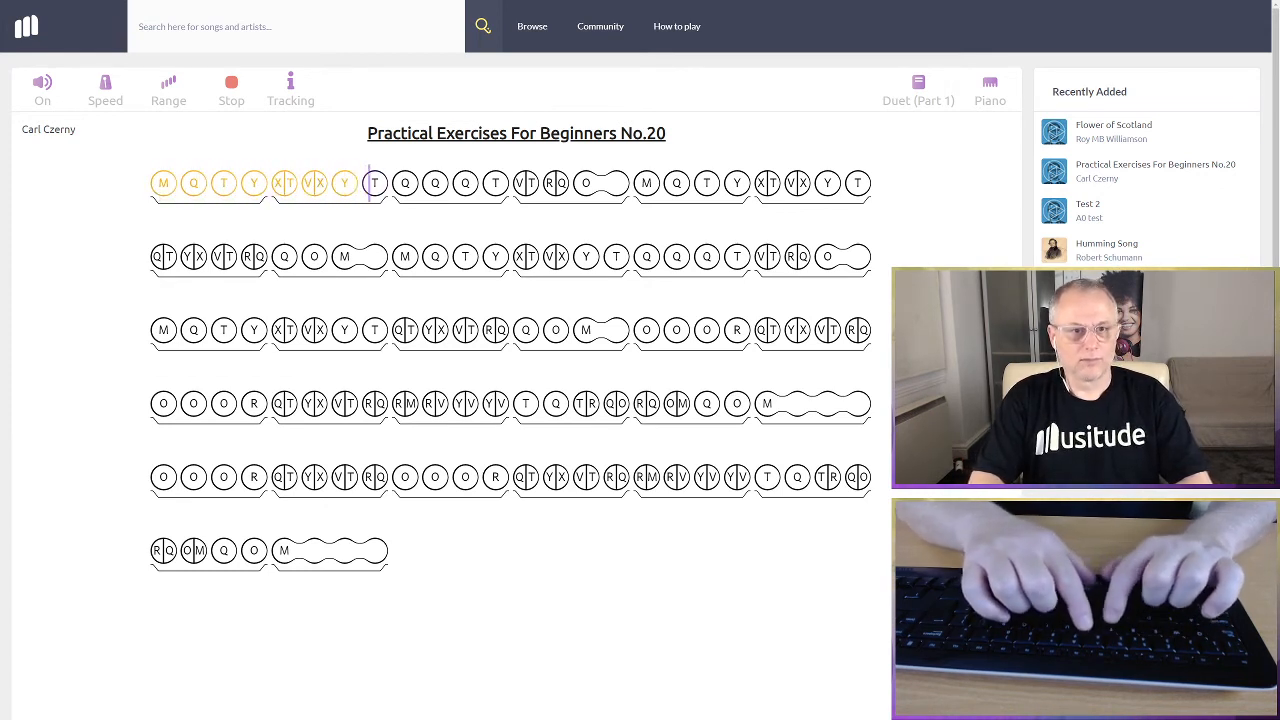
key(q)
key(q)
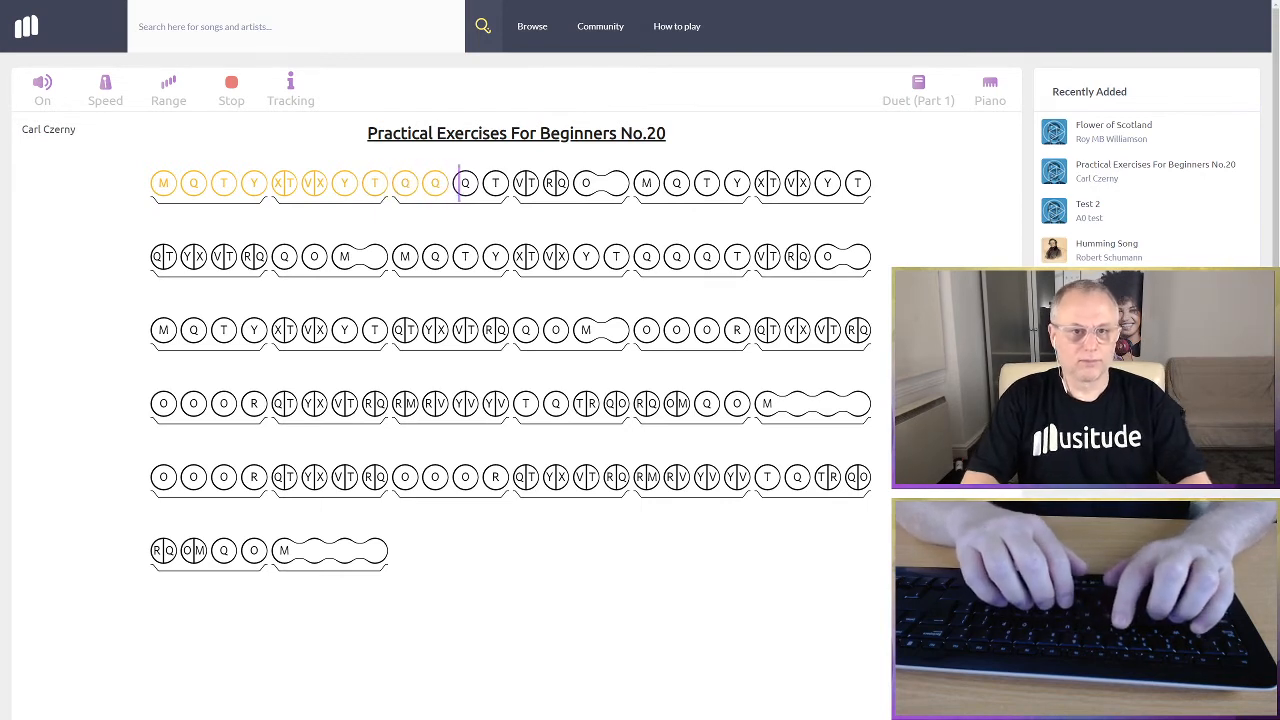
key(q)
key(t)
key(v)
key(t)
key(r)
key(q)
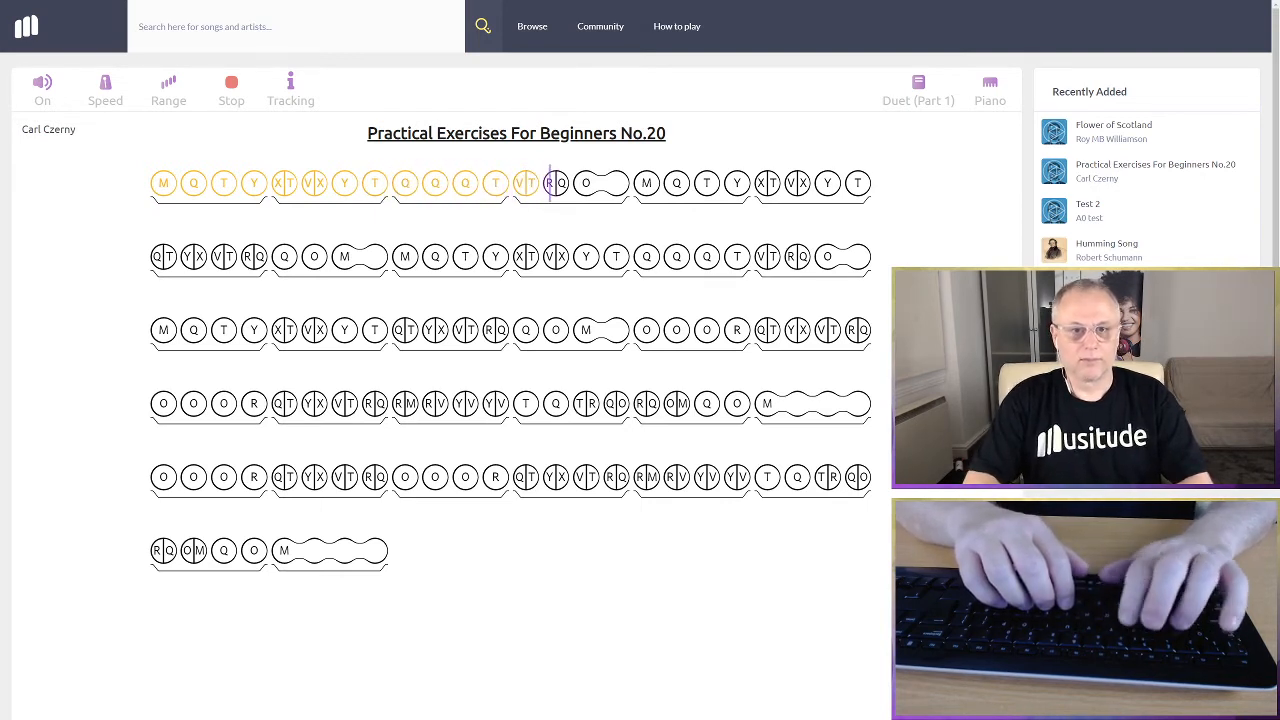
key(o)
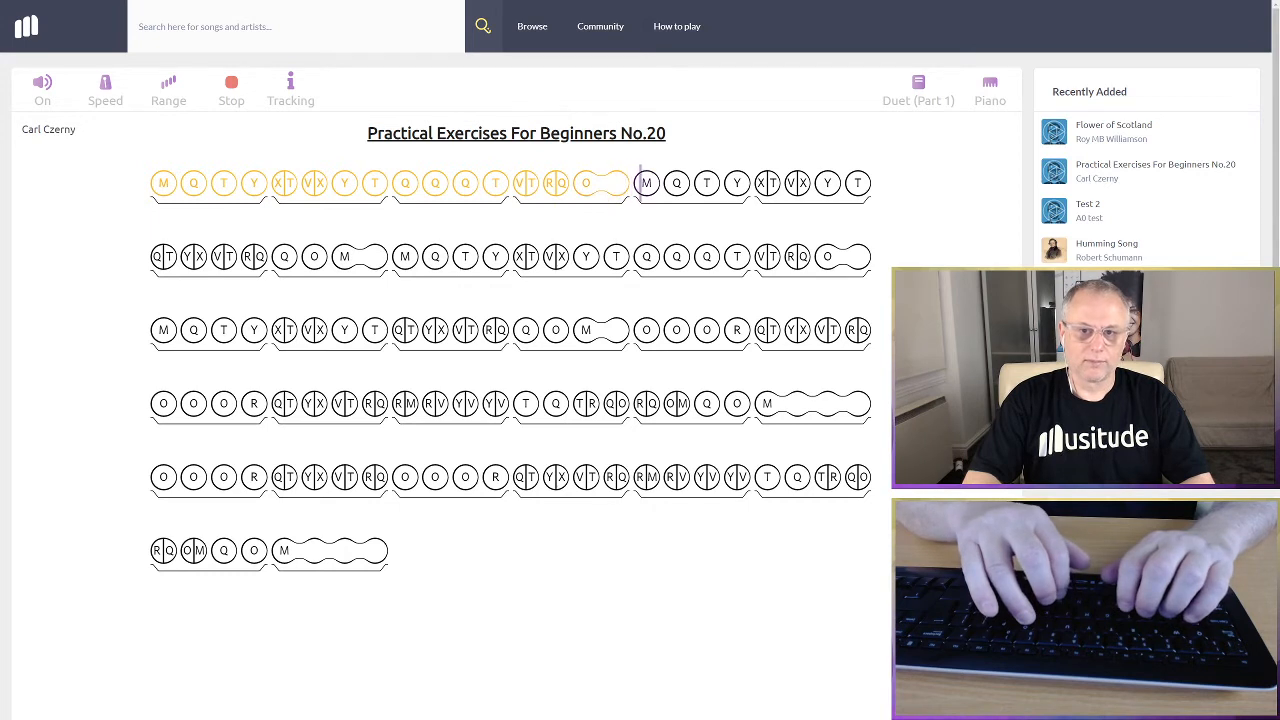
key(m)
key(q)
key(t)
key(y)
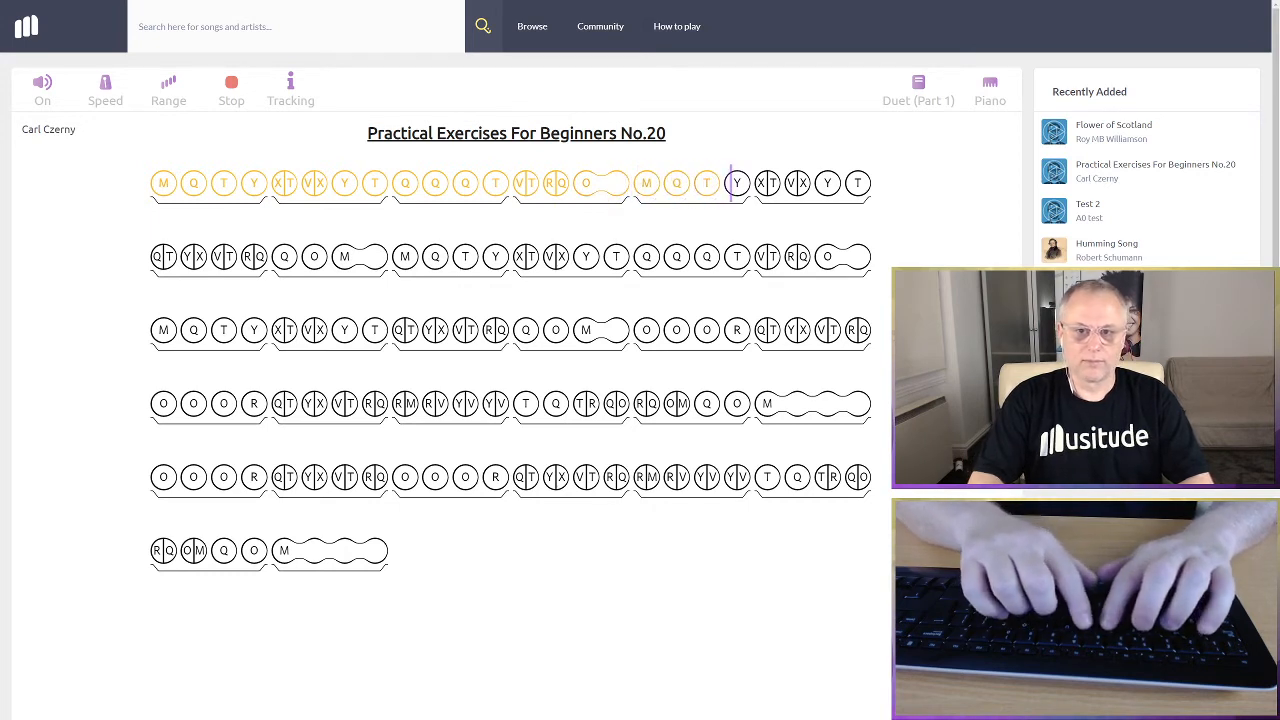
key(x)
key(t)
key(y)
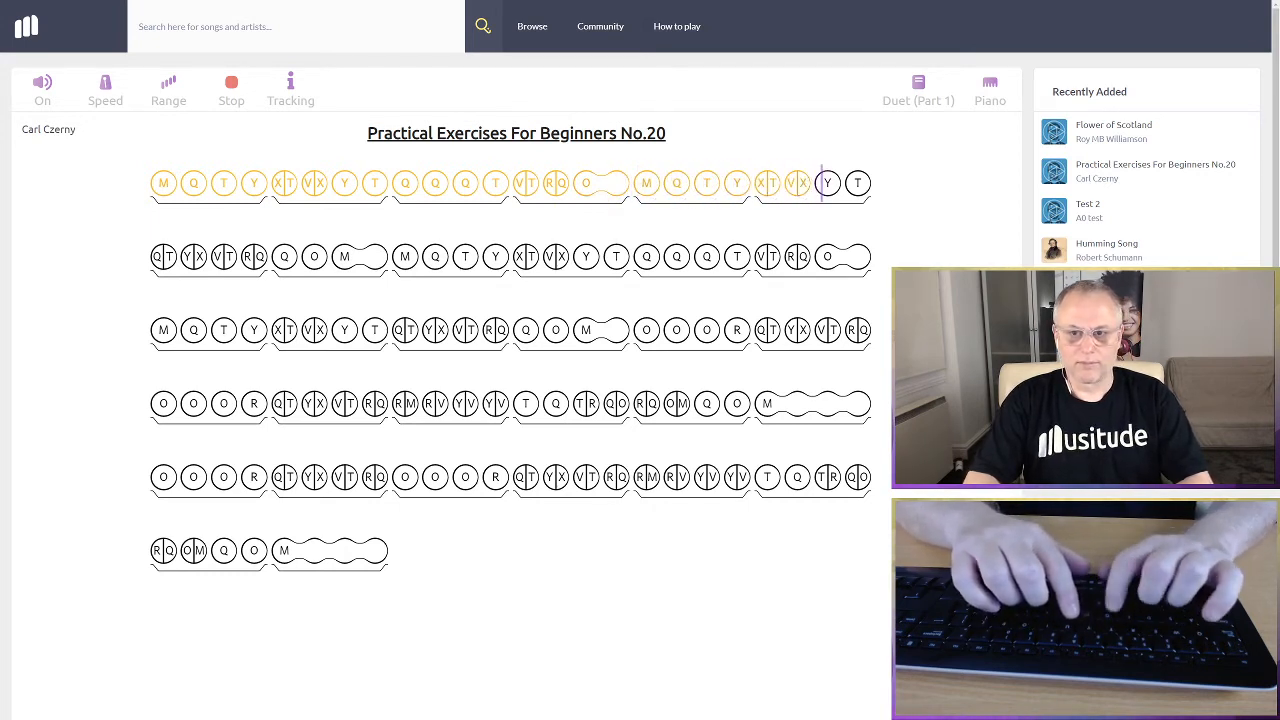
key(t)
Play the second line of Part 1, from QT YX VT RQ to the held O, following the tracker
key(q)
key(t)
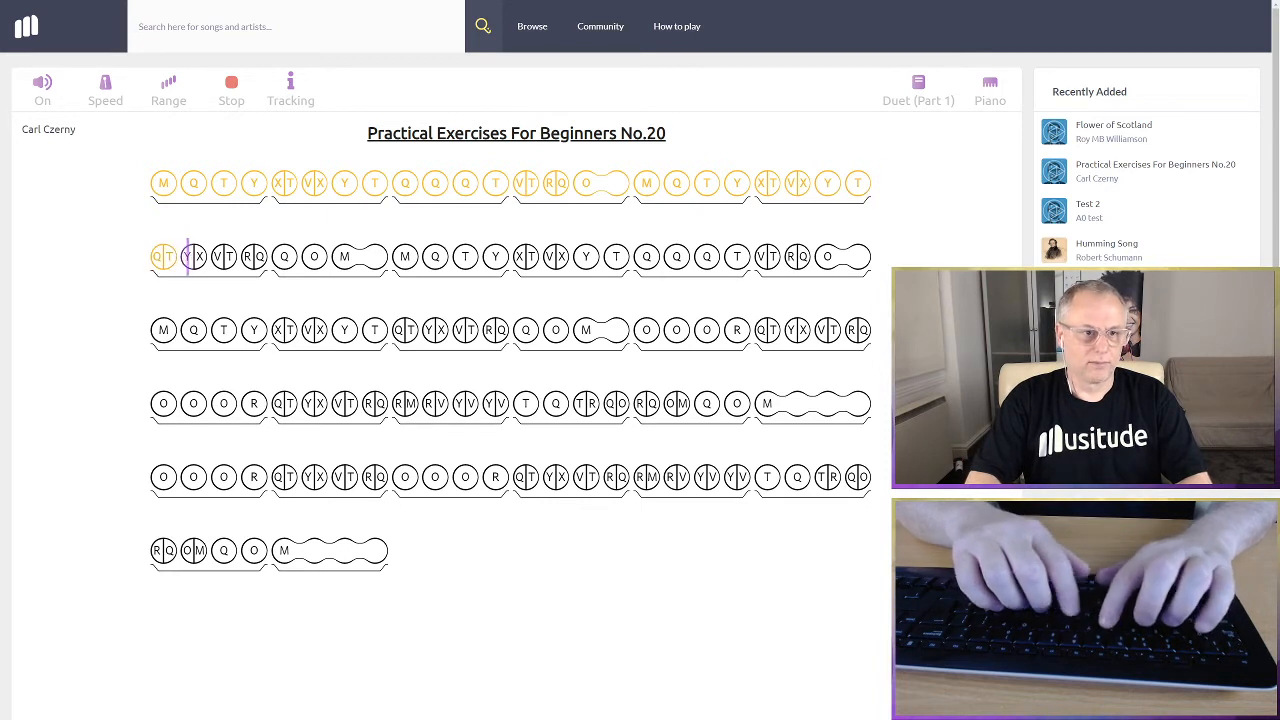
key(y)
key(x)
key(v)
key(t)
key(r)
key(q)
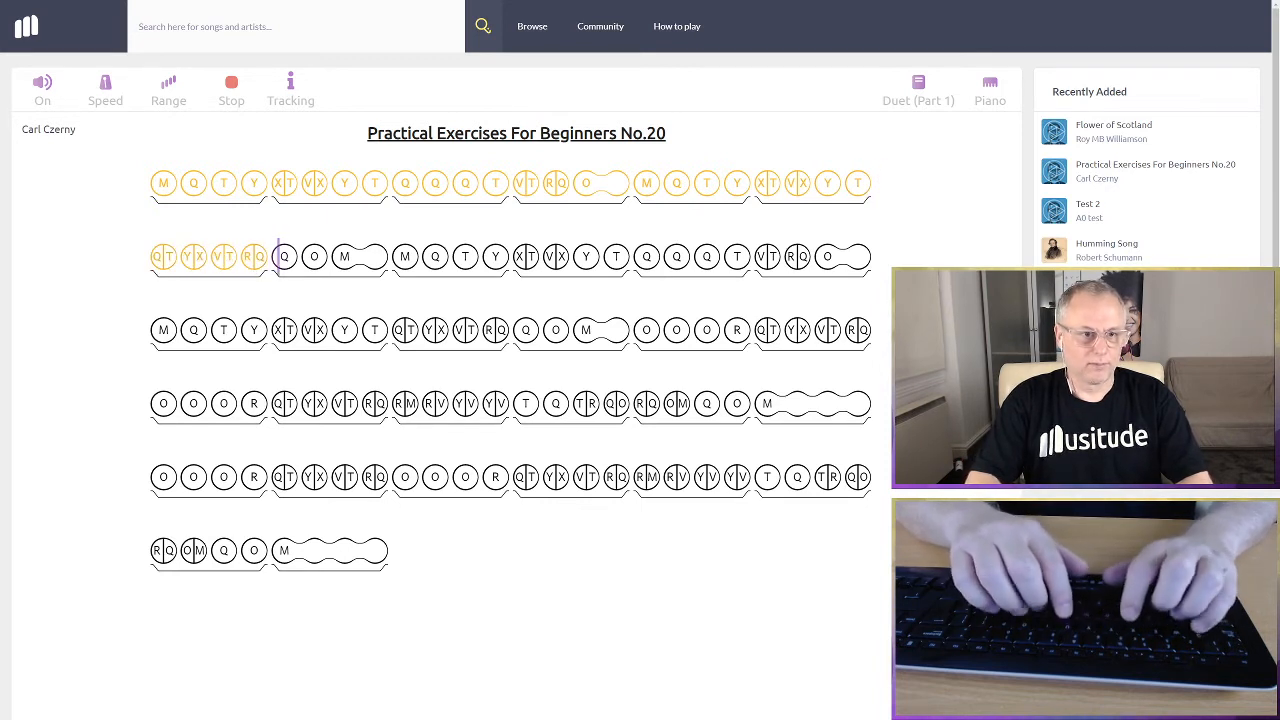
key(q)
key(o)
key(m)
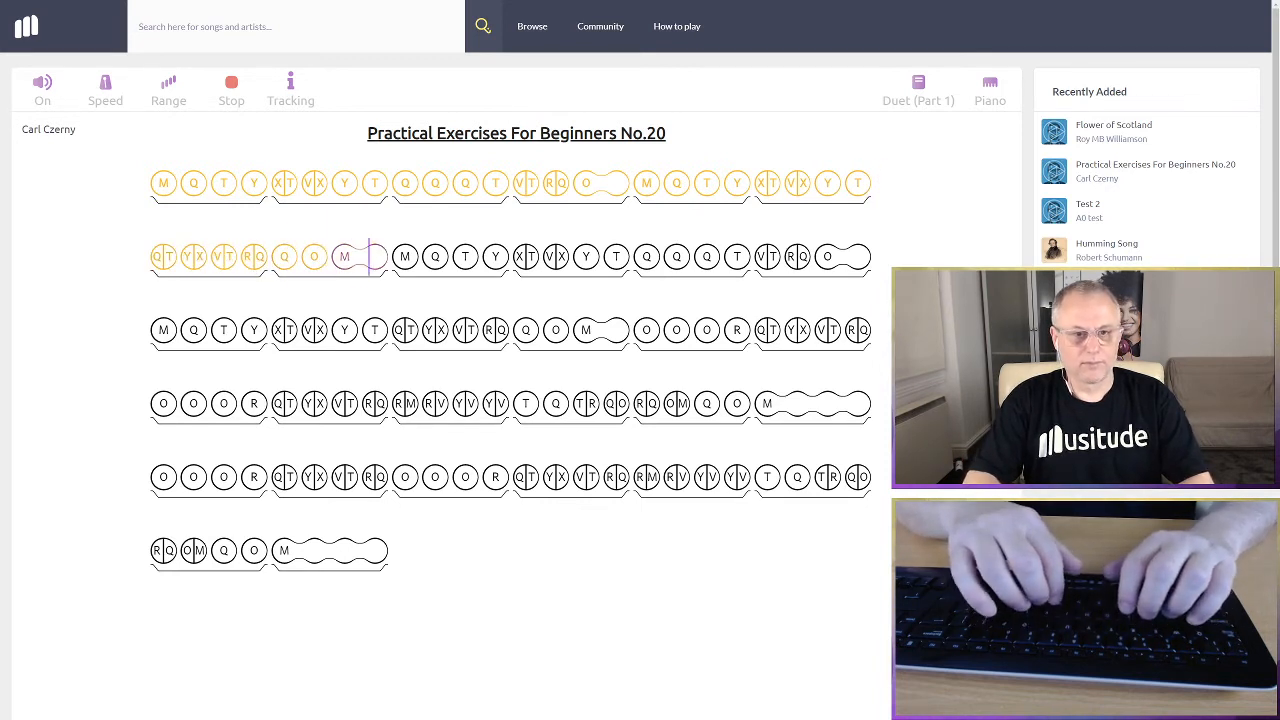
key(m)
key(q)
key(t)
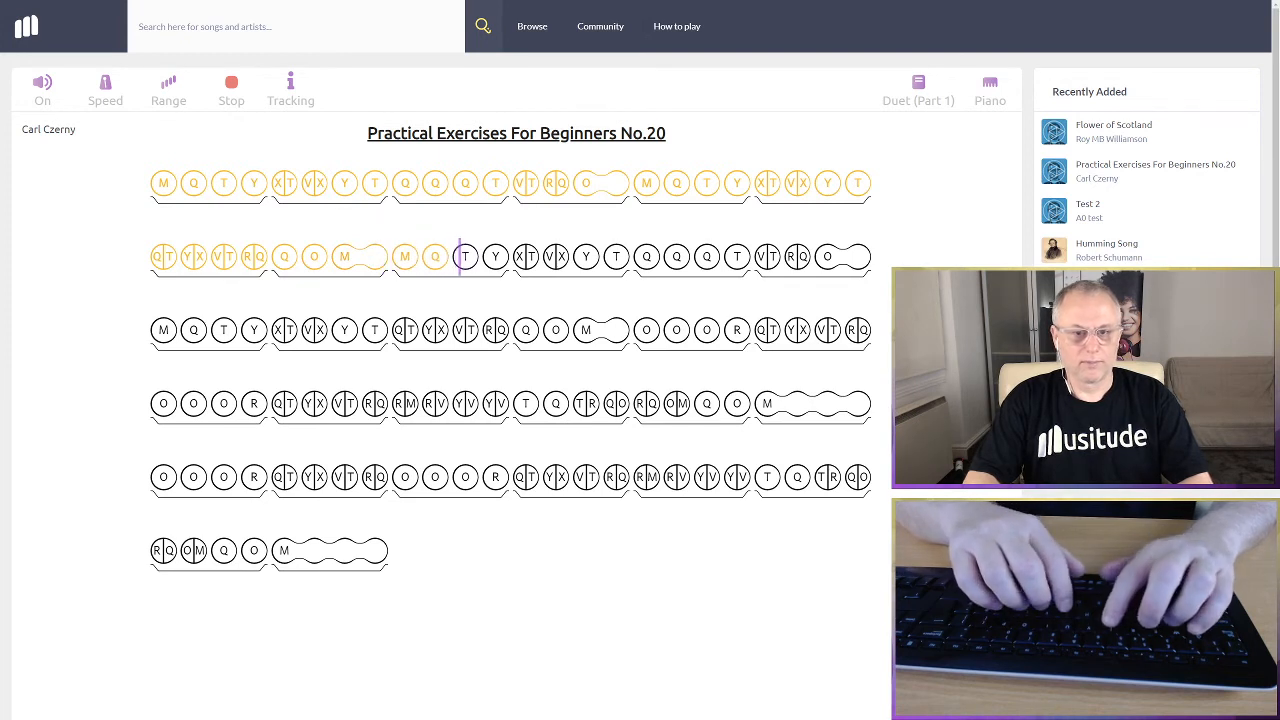
key(y)
key(x)
key(t)
key(v)
key(x)
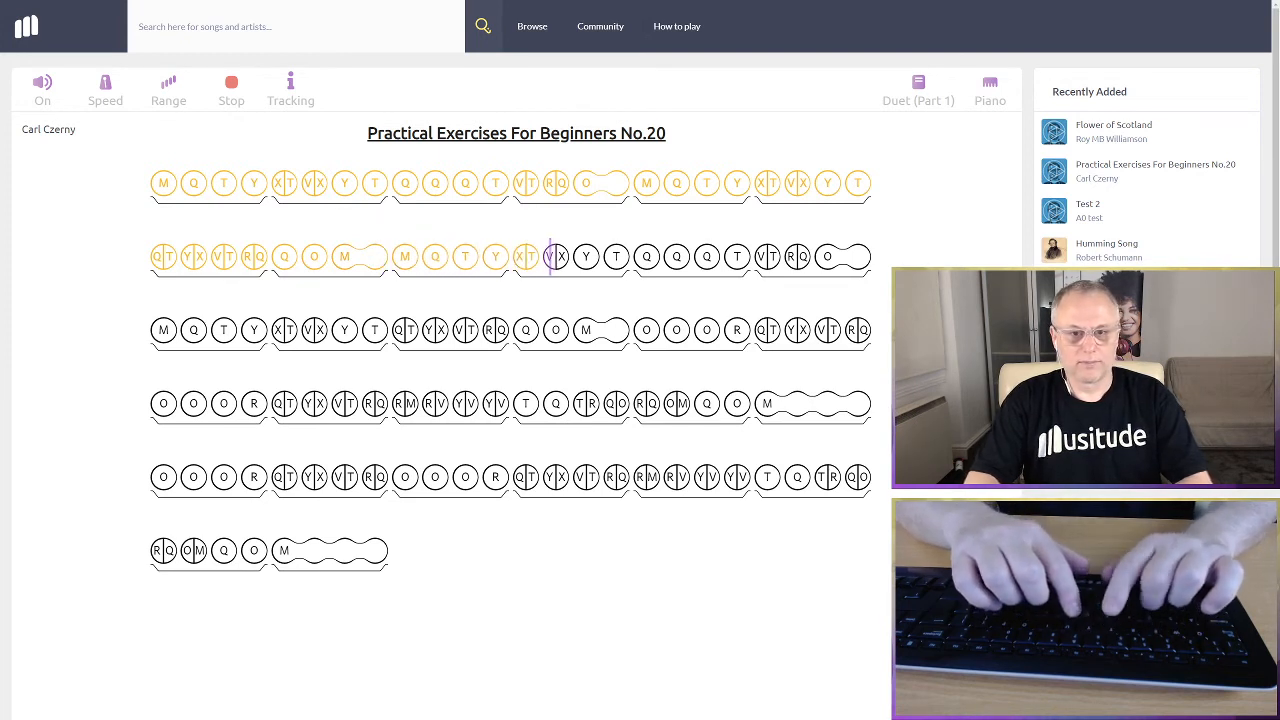
key(y)
key(t)
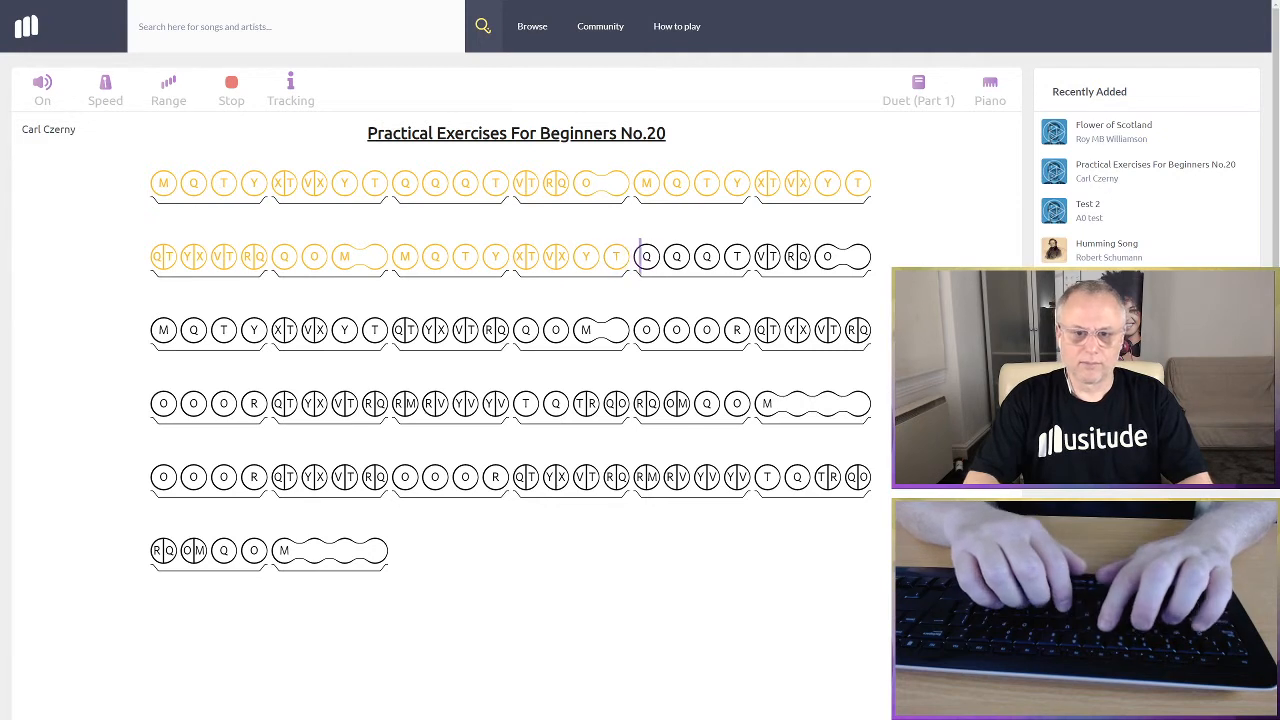
key(q)
key(q)
key(q)
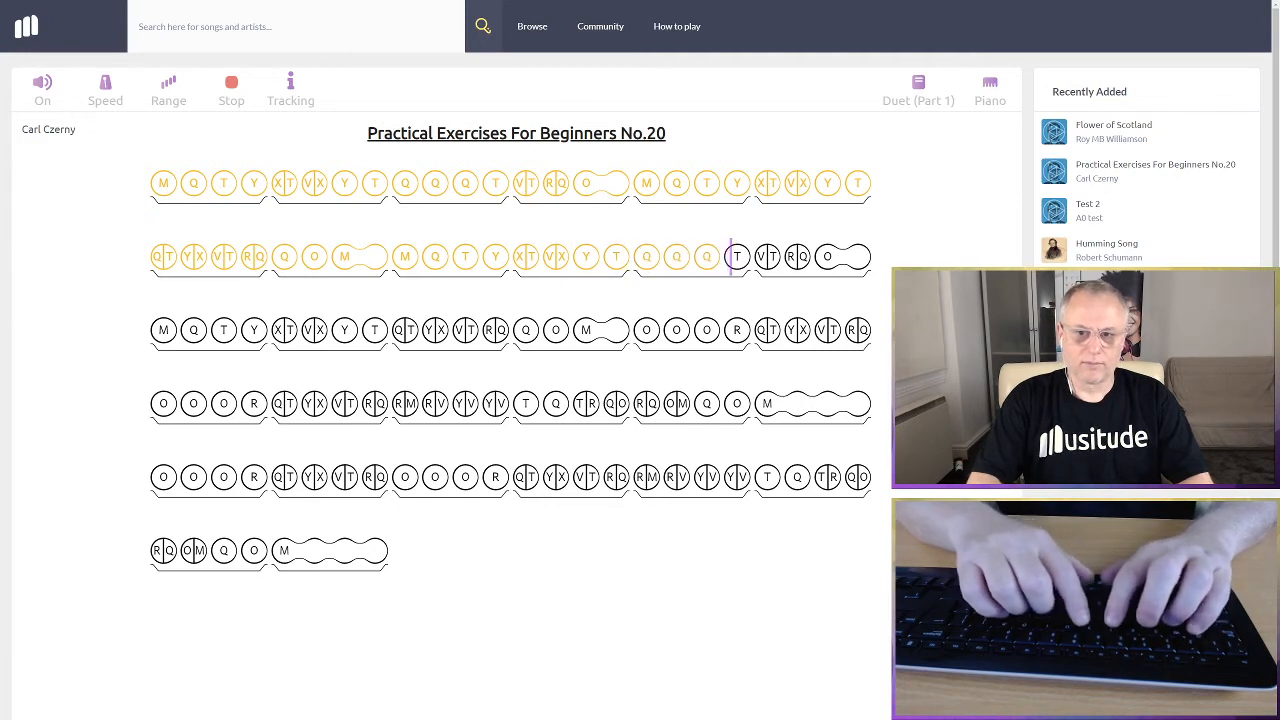
key(t)
key(v)
key(t)
key(r)
key(q)
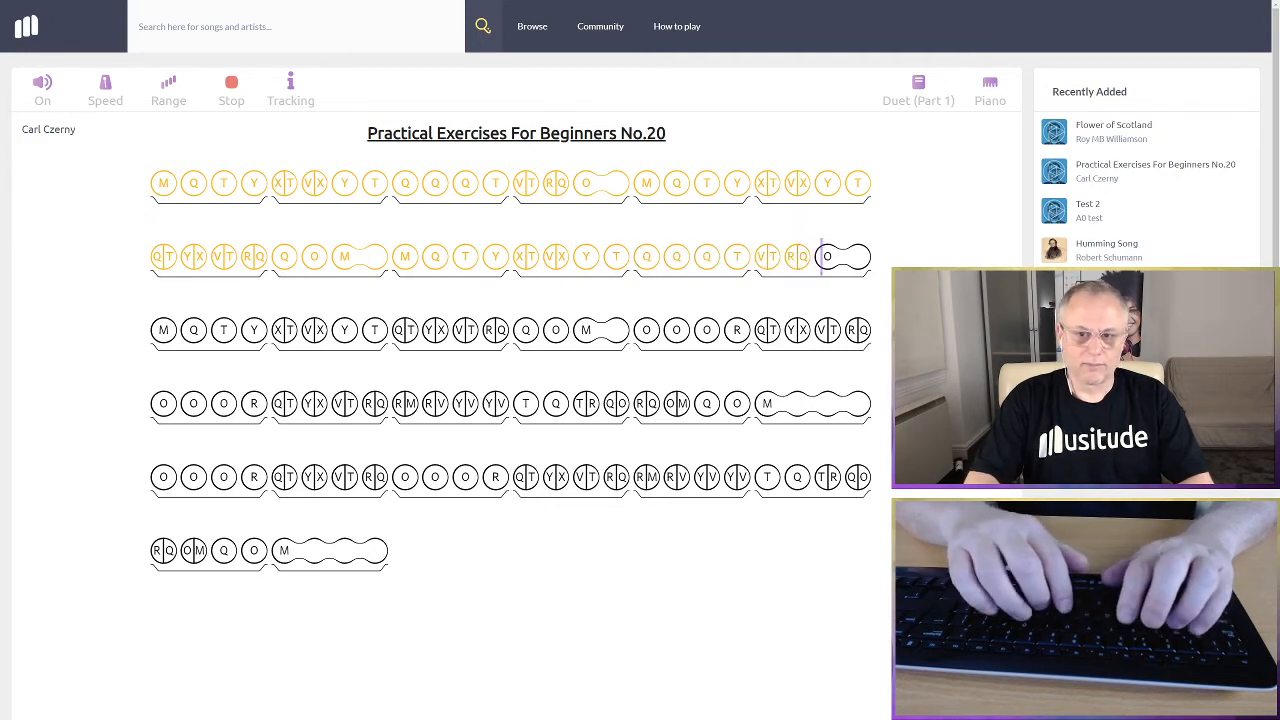
key(o)
Play the third line of Part 1, from M Q T Y to QT YX VT RQ, along with the accompaniment
key(m)
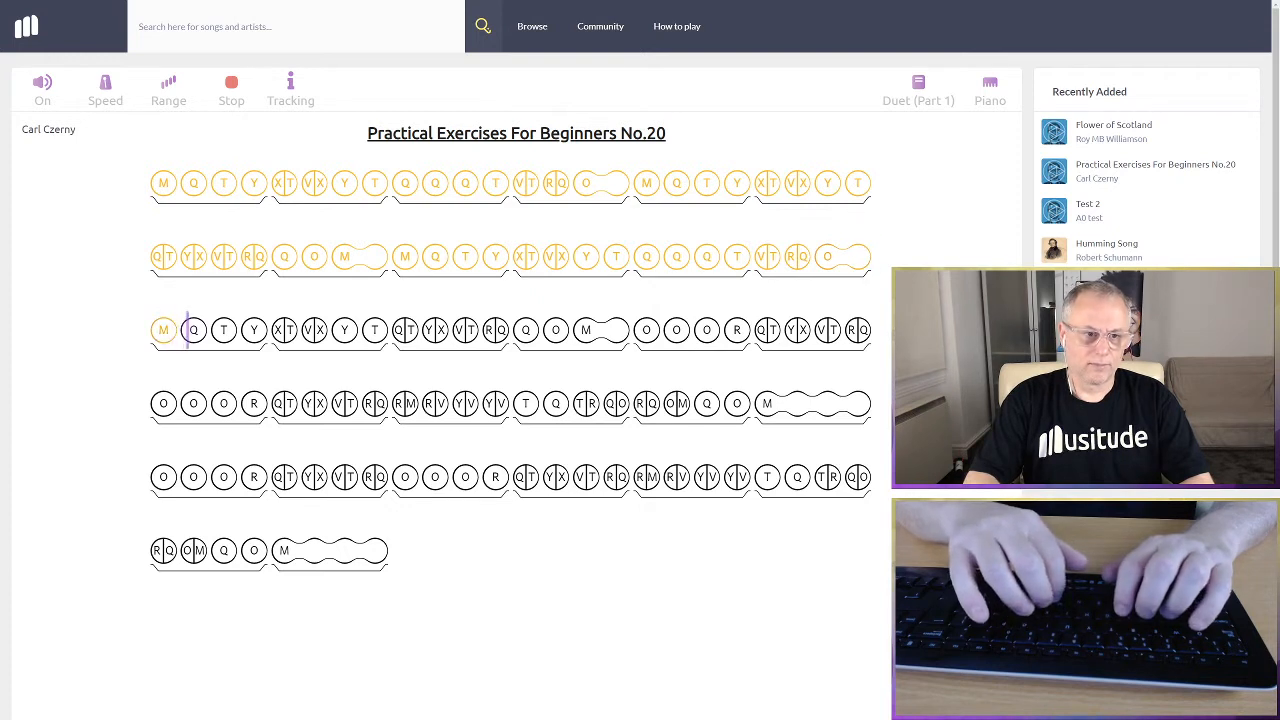
key(q)
key(t)
key(y)
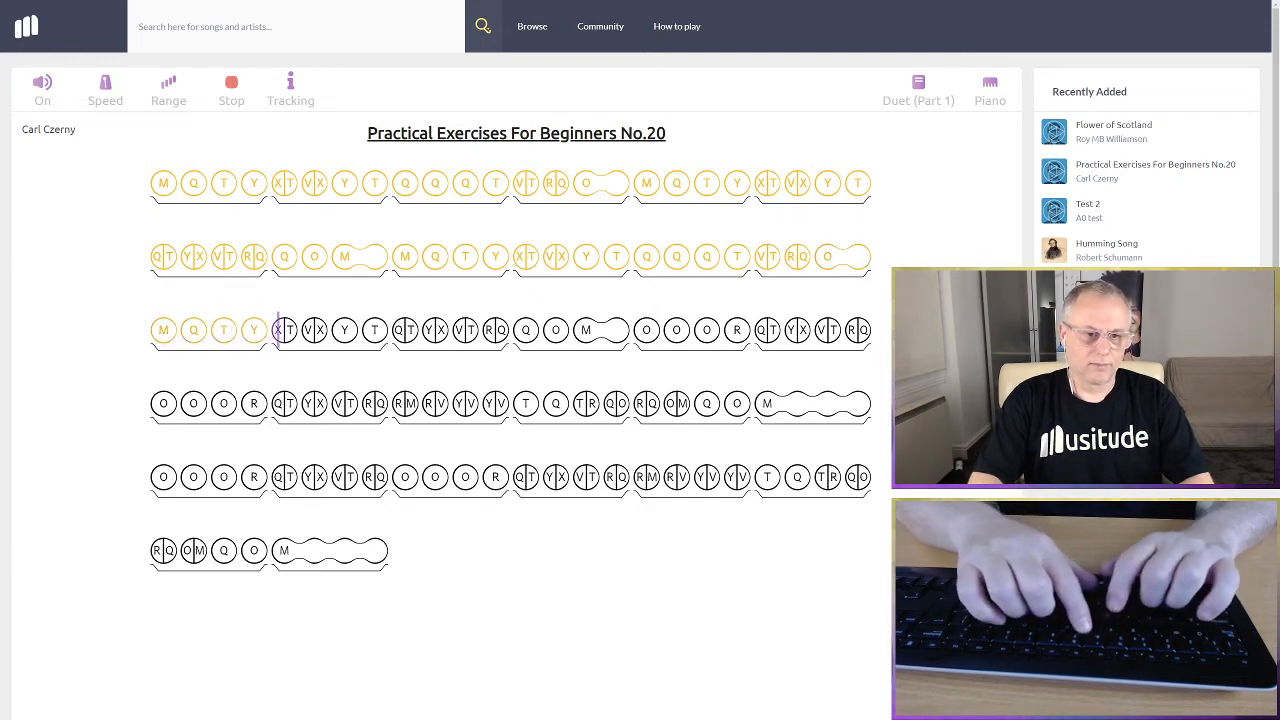
key(x)
key(t)
key(v)
key(x)
key(y)
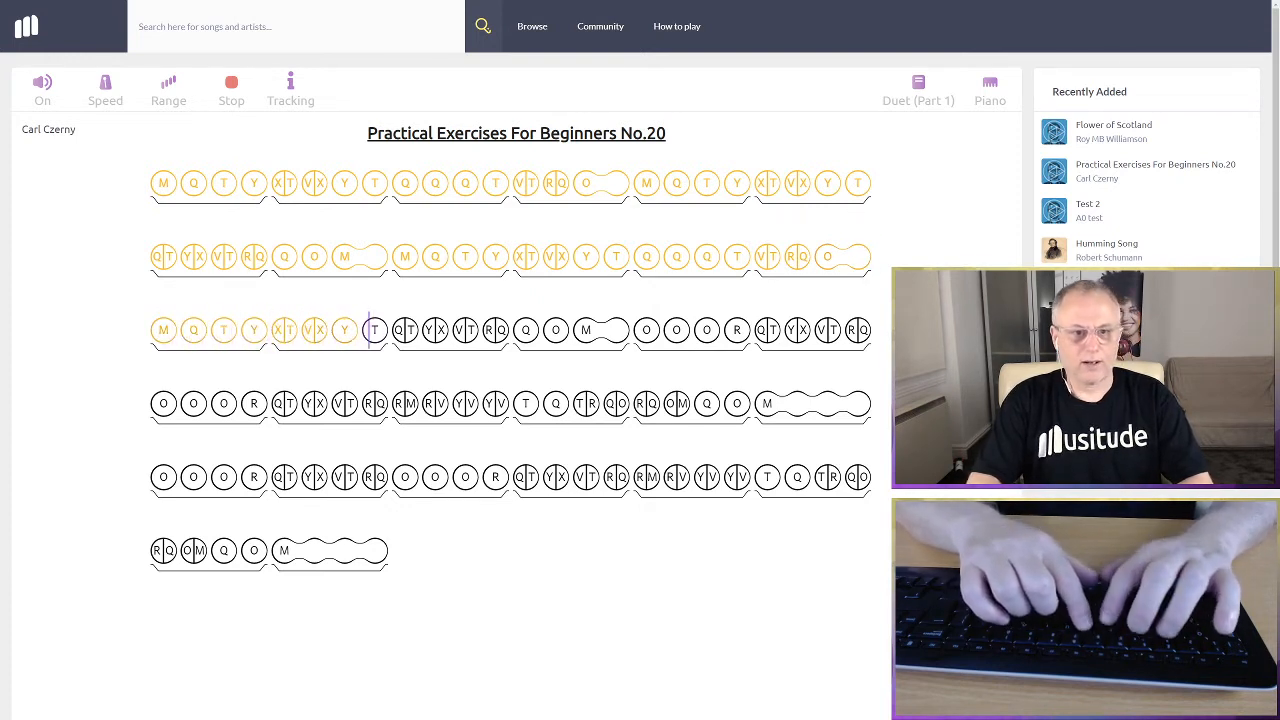
key(t)
key(q)
key(t)
key(y)
key(x)
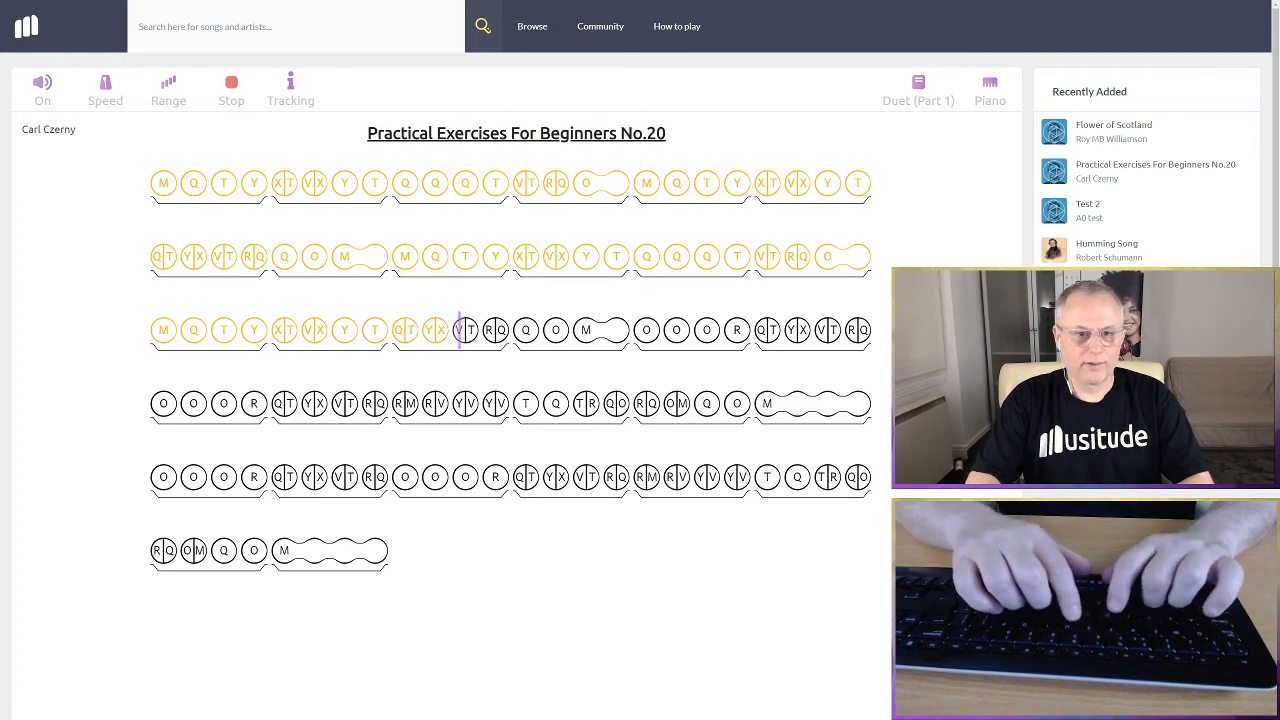
key(v)
key(t)
key(r)
key(q)
key(q)
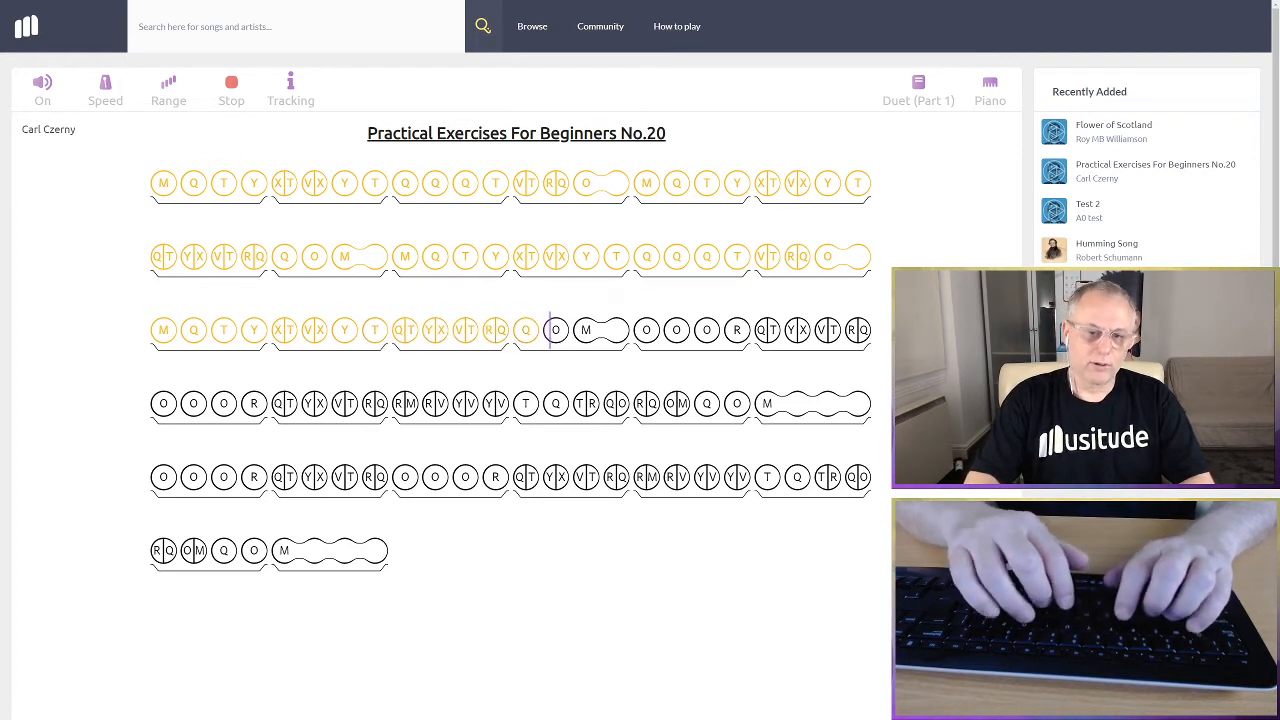
key(o)
key(m)
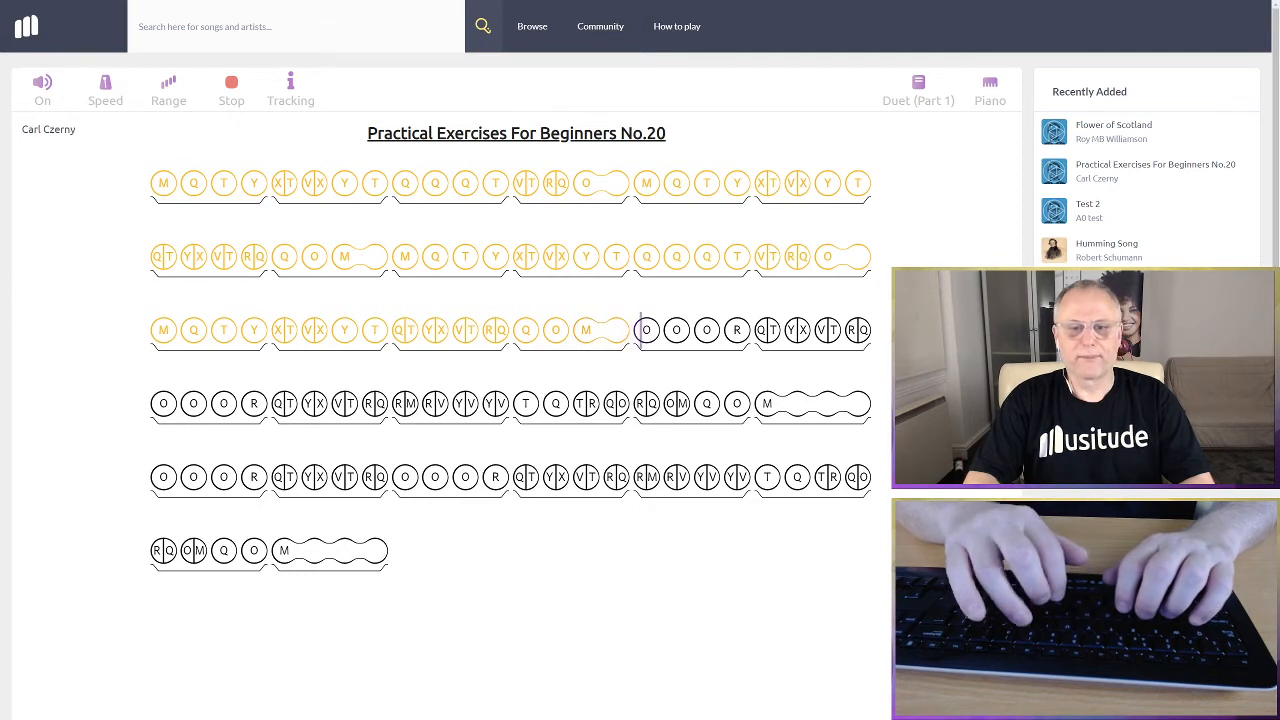
key(o)
key(o)
key(o)
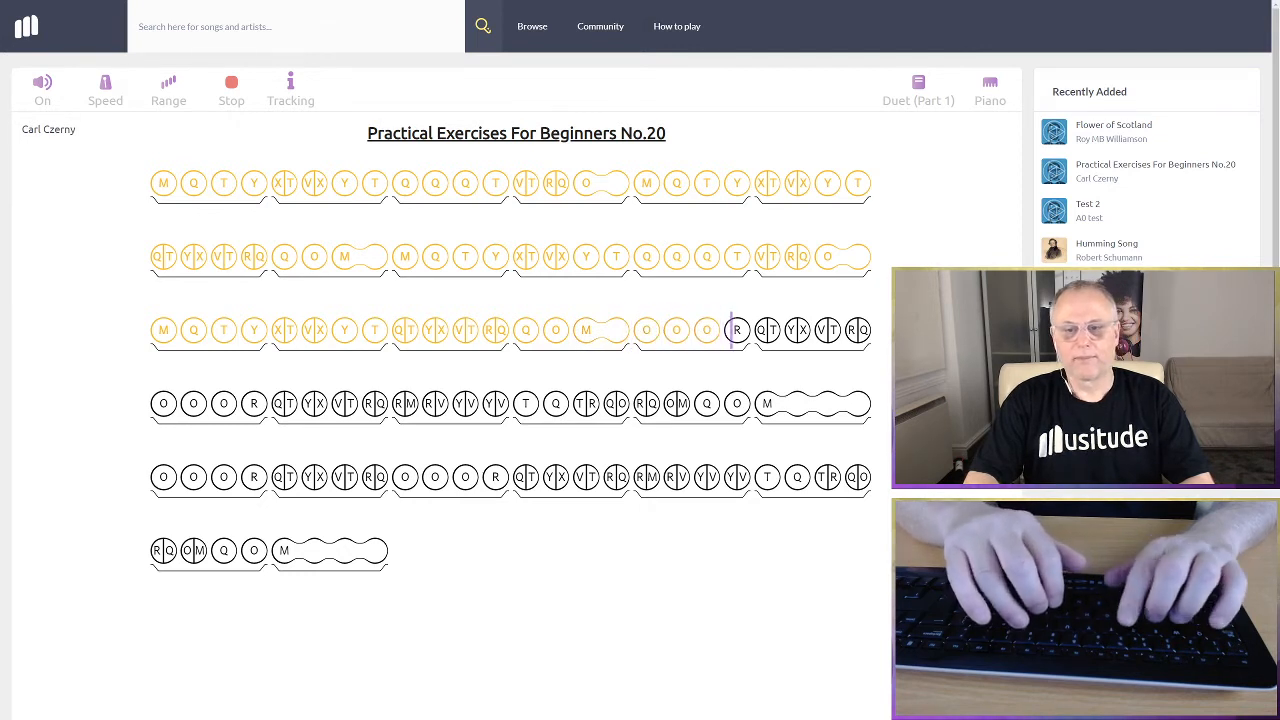
key(r)
key(q)
key(t)
key(y)
key(x)
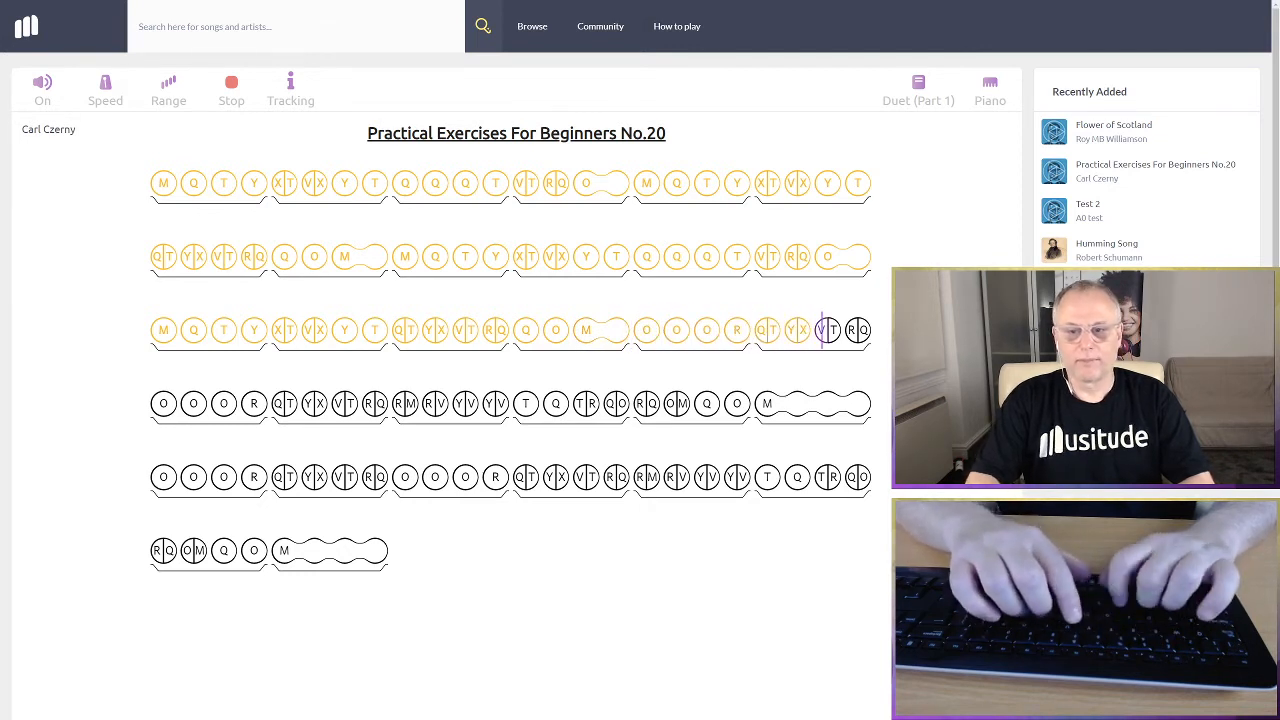
key(v)
key(t)
key(r)
key(q)
Play the fourth line of Part 1, from O O O R through RQ OM Q O to the held M, with the accompaniment
key(o)
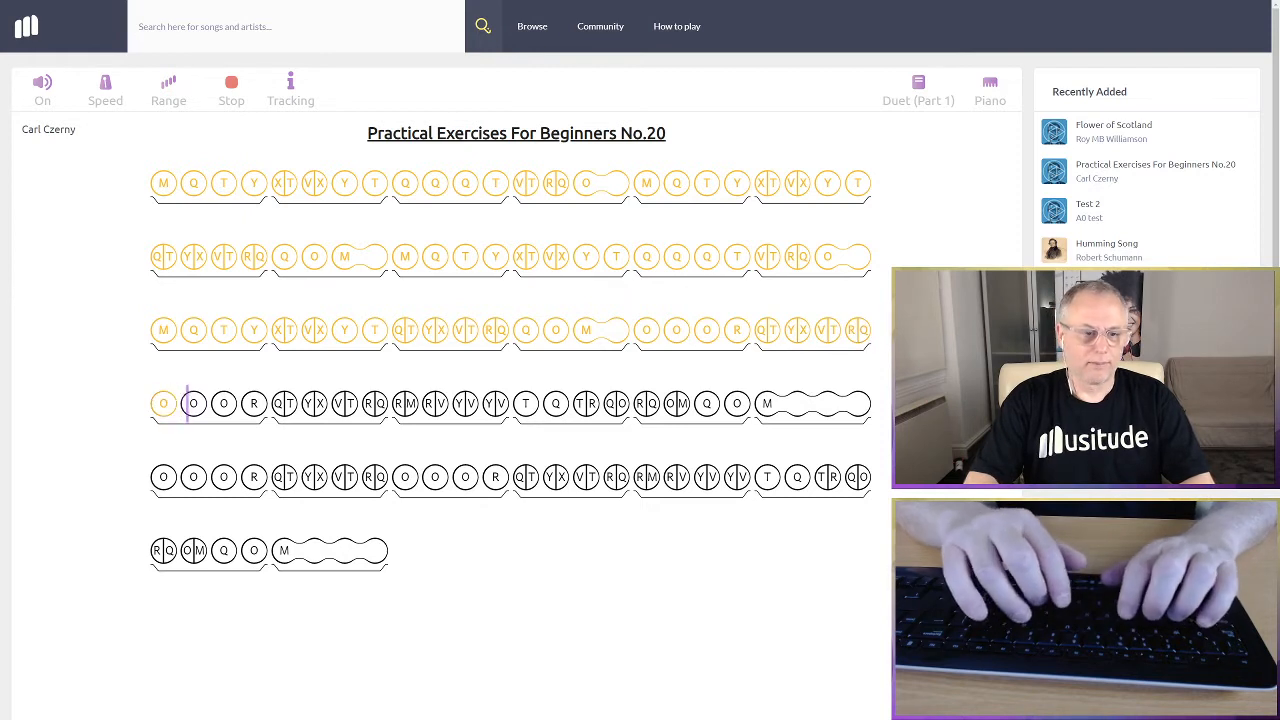
key(o)
key(o)
key(q)
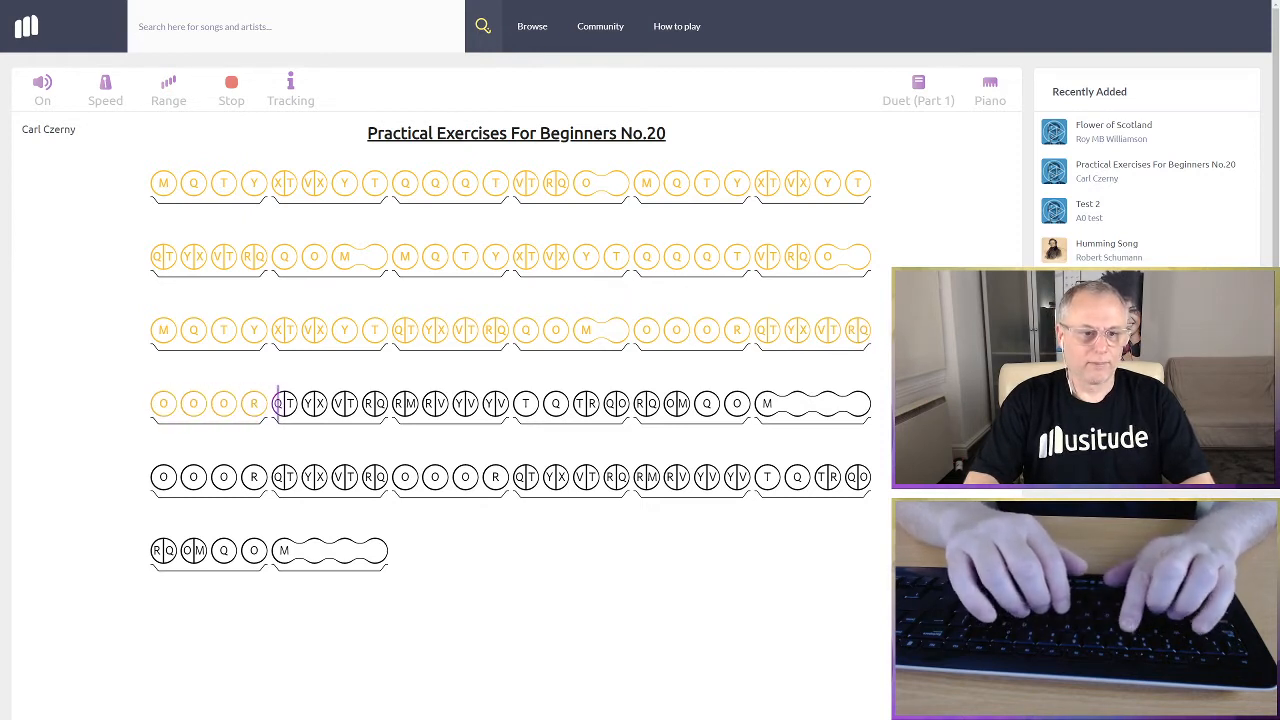
key(t)
key(y)
key(x)
key(v)
key(t)
key(r)
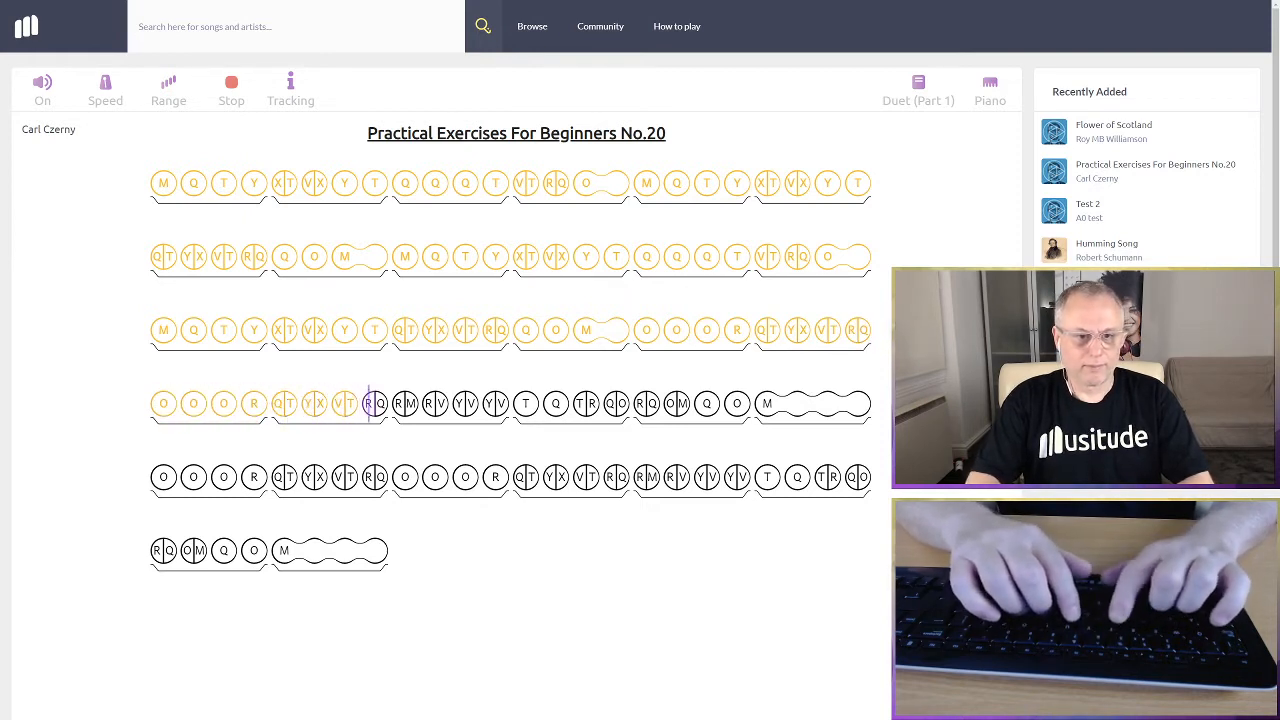
key(q)
key(r)
key(m)
key(r)
key(v)
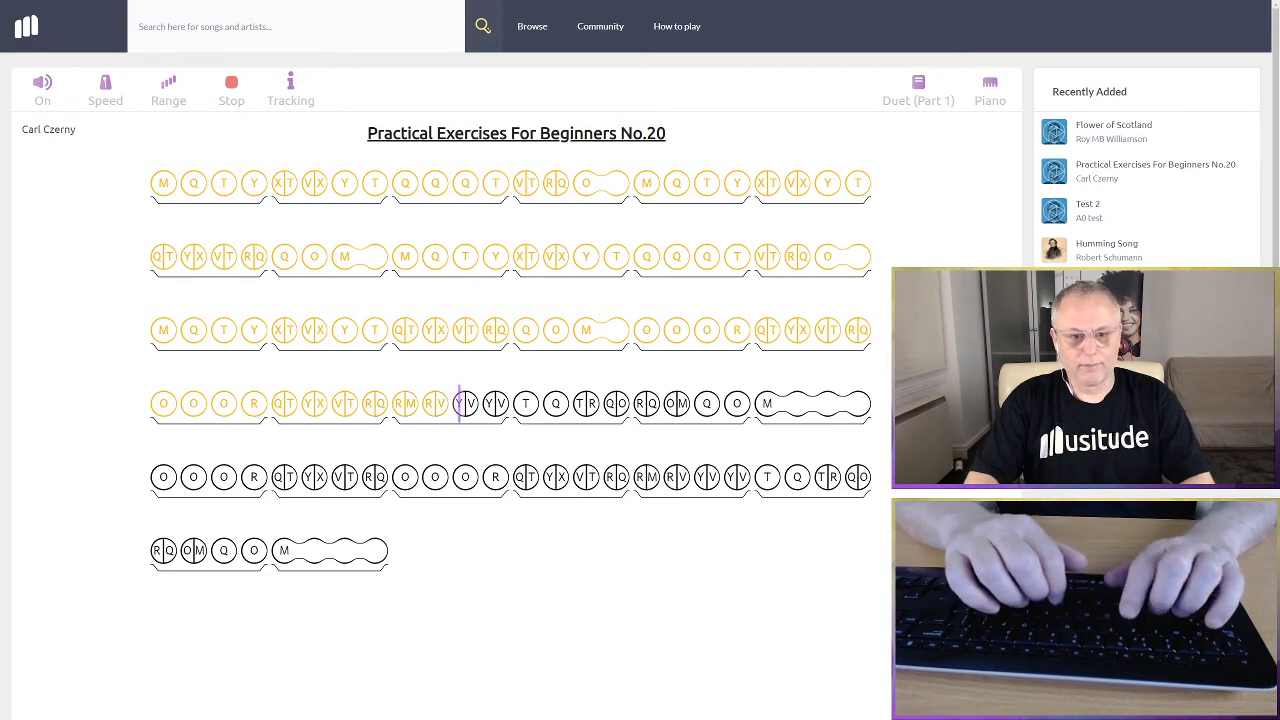
key(y)
key(v)
key(y)
key(v)
key(t)
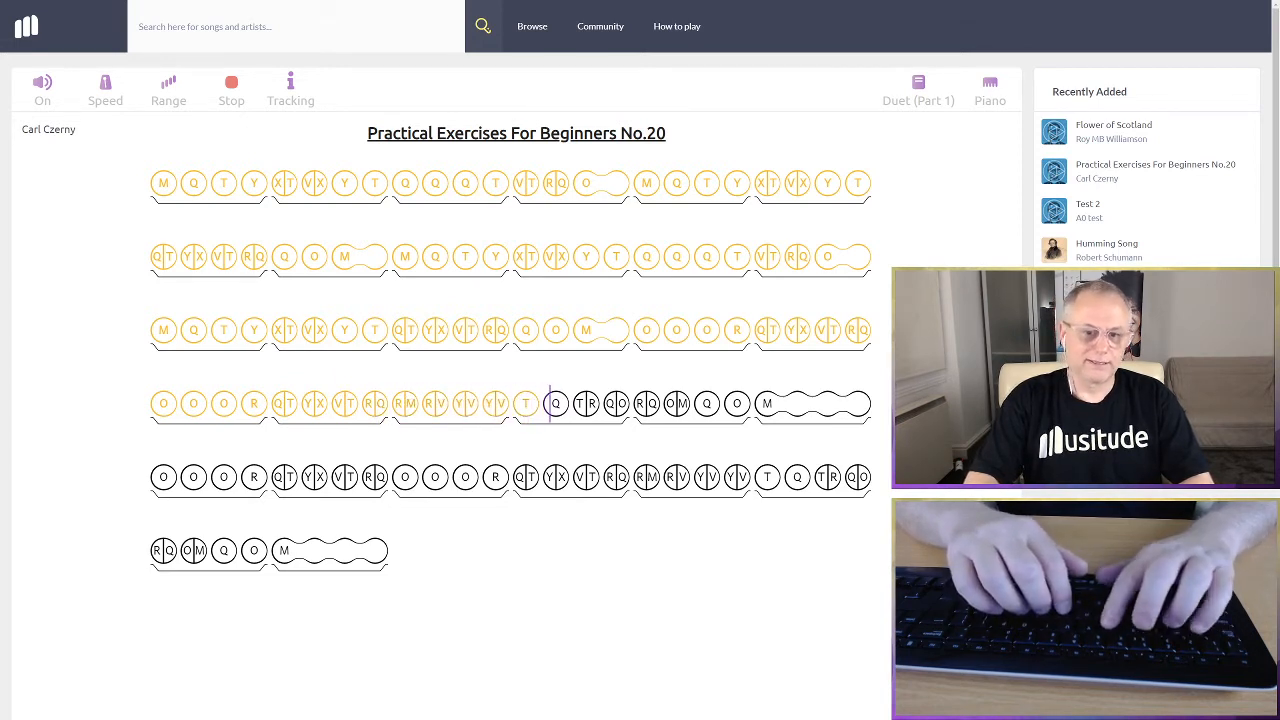
key(q)
key(t)
key(r)
key(q)
key(o)
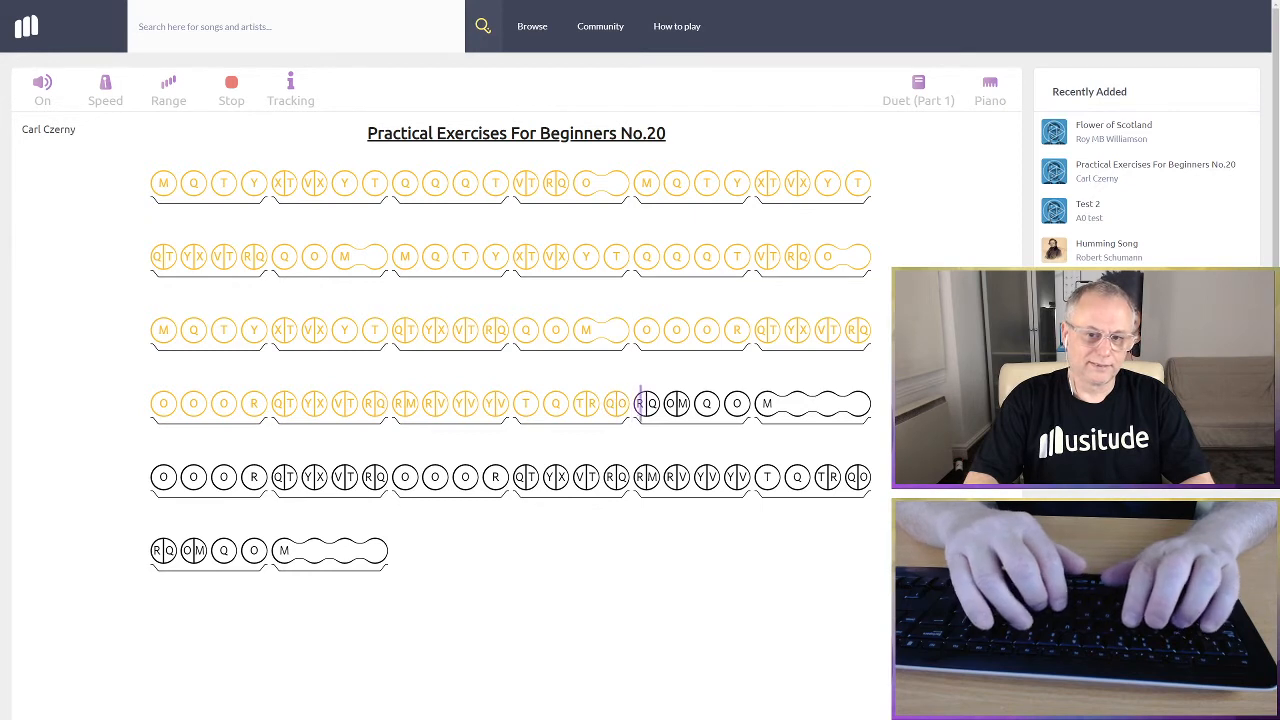
key(r)
key(q)
key(o)
key(m)
key(q)
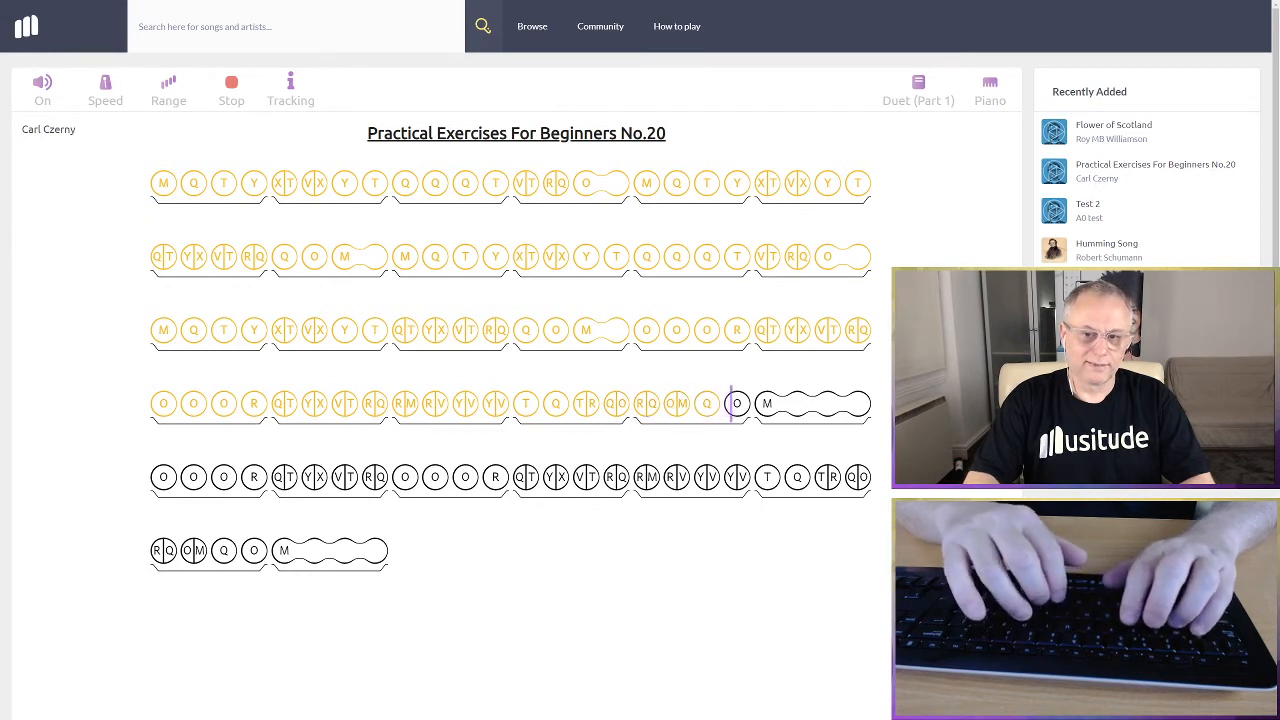
key(o)
key(m)
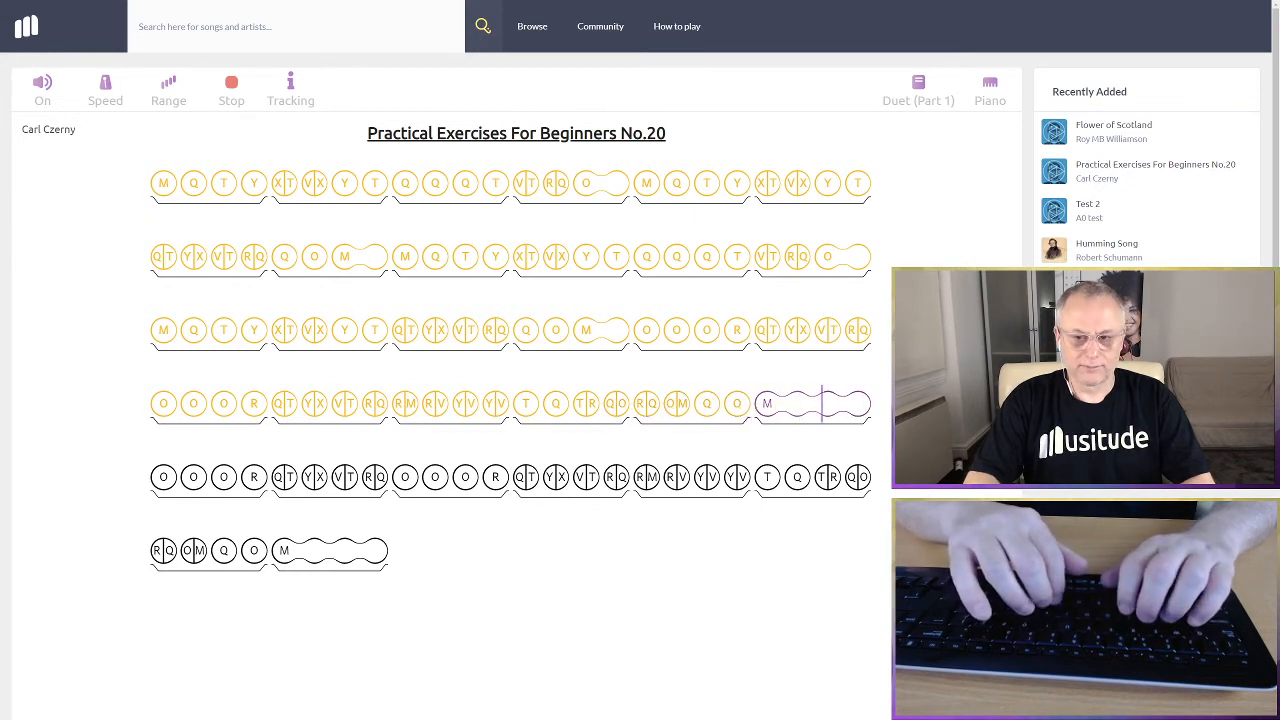
Play the start of Part 1's fifth line, O O O R QT YX, and stop the accompaniment playback
key(o)
key(o)
key(o)
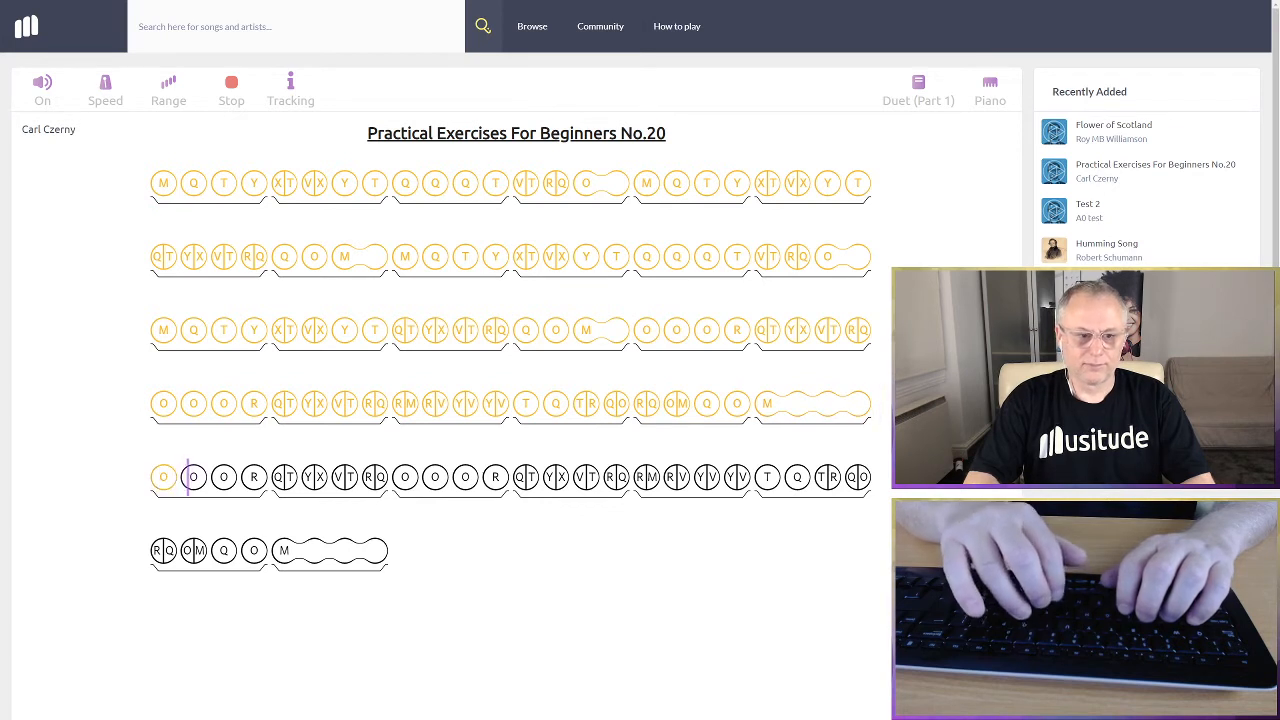
key(r)
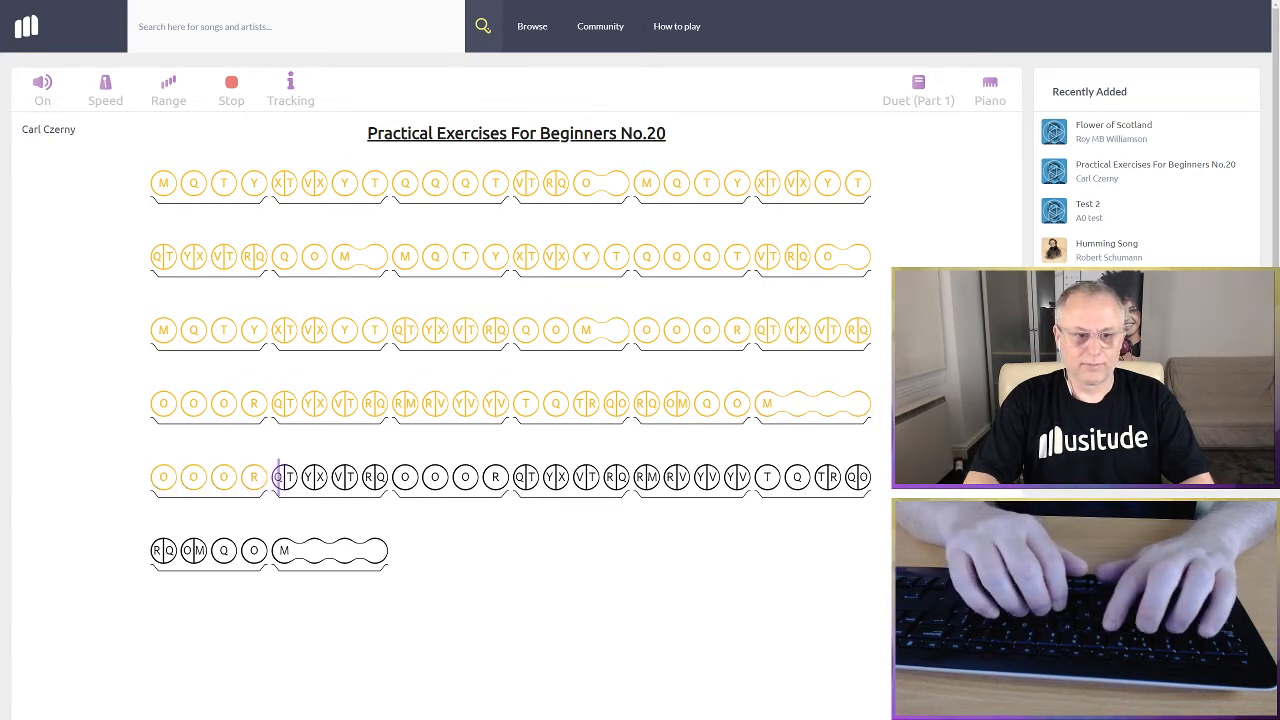
key(q+t)
key(y+x)
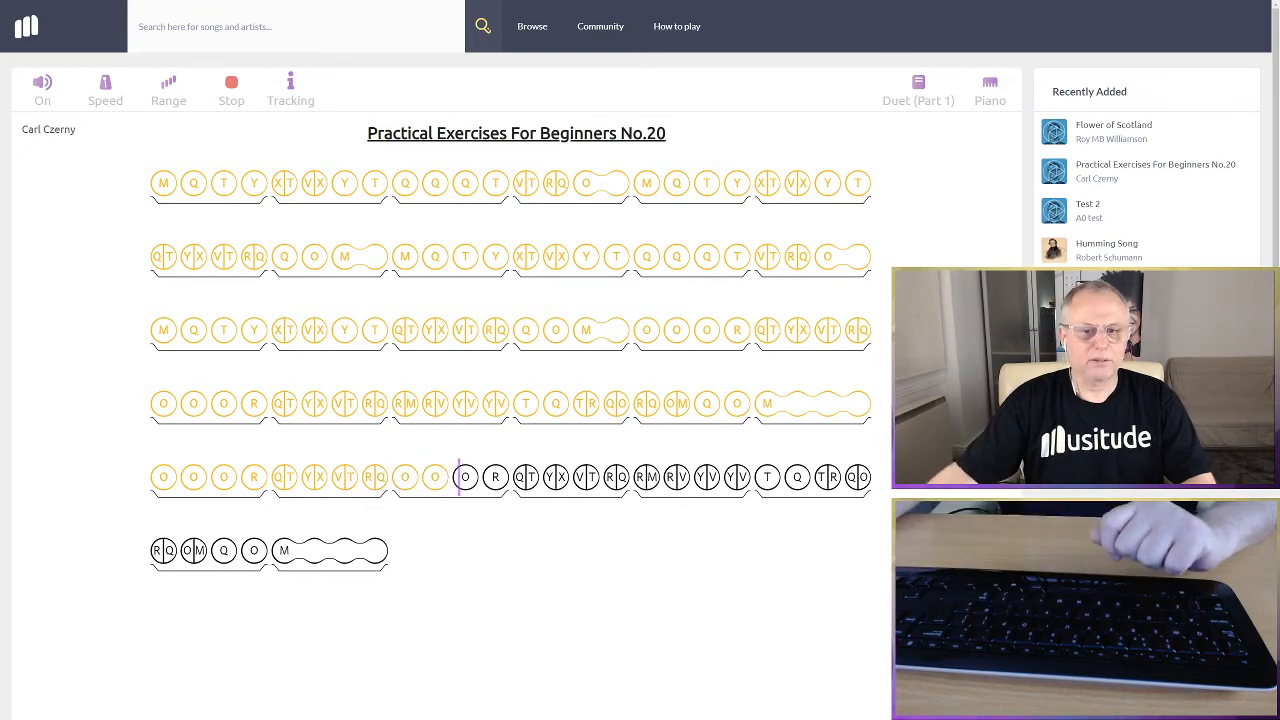
click(232, 90)
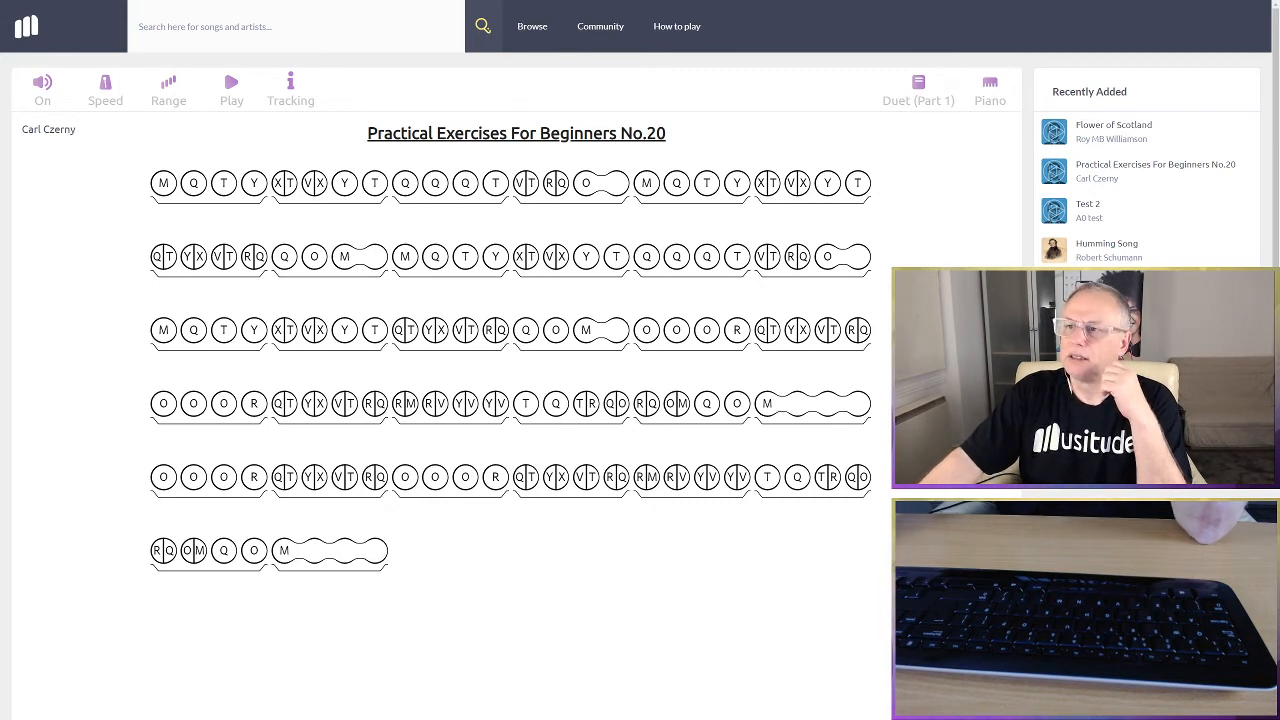
Examine the sheet music images Czerny 2.PNG and czerny 1.PNG against the Part 1 notation
key(alt+Tab)
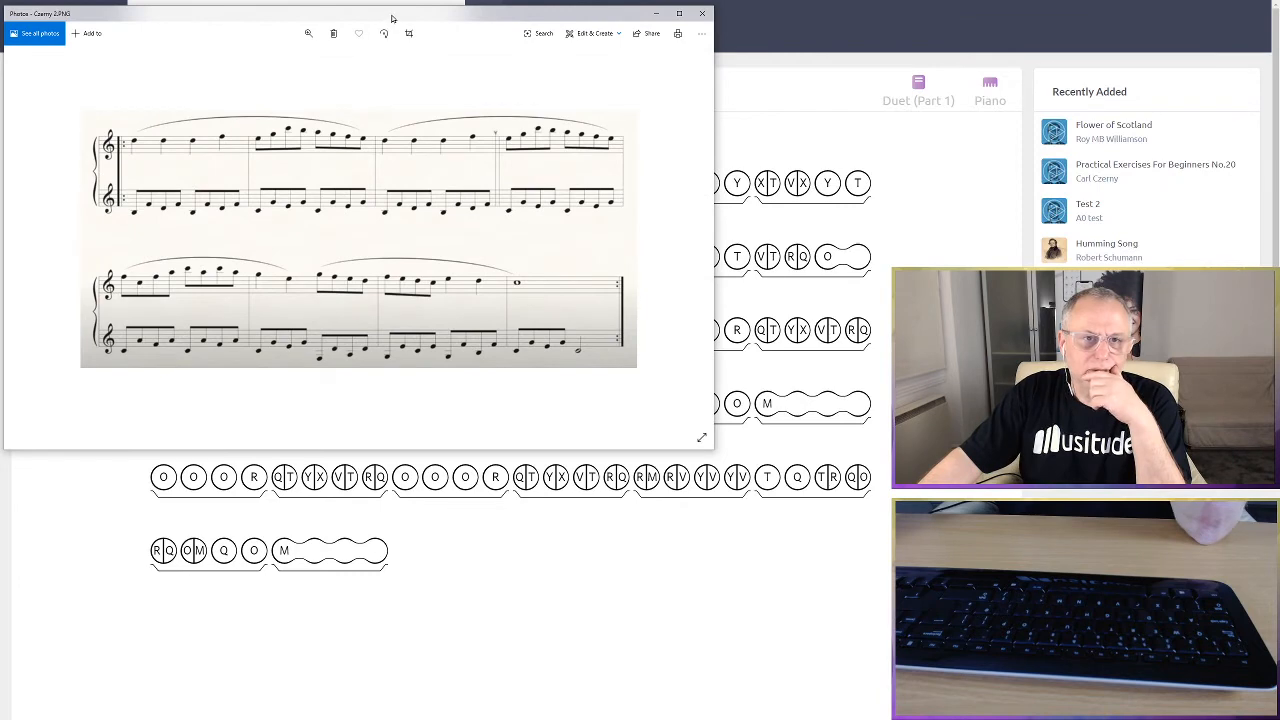
drag(393, 18, 910, 38)
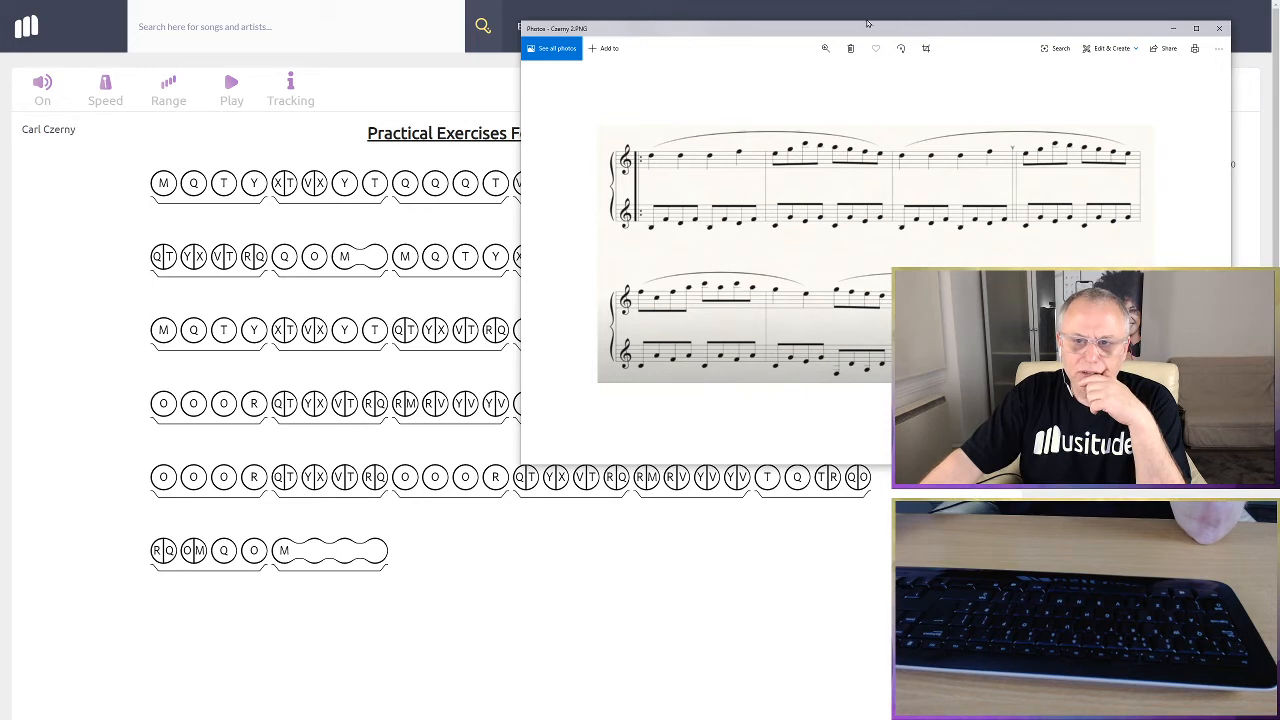
drag(858, 28, 739, 69)
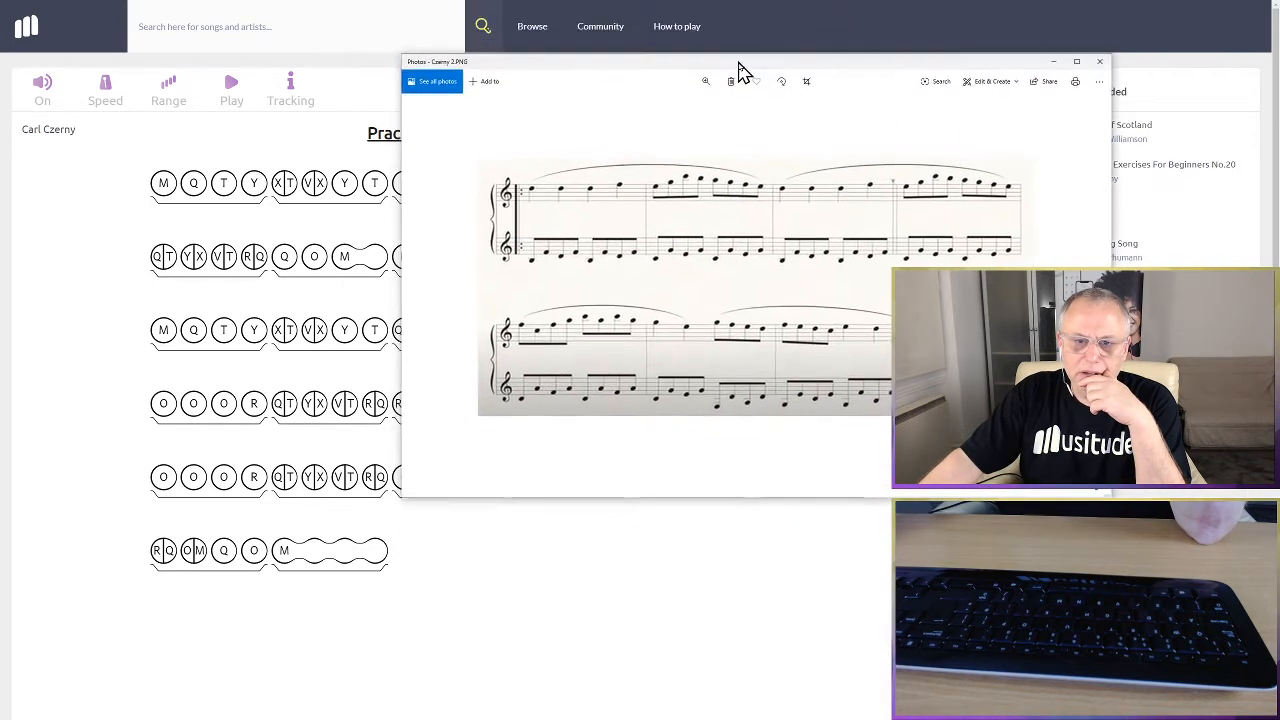
click(1100, 63)
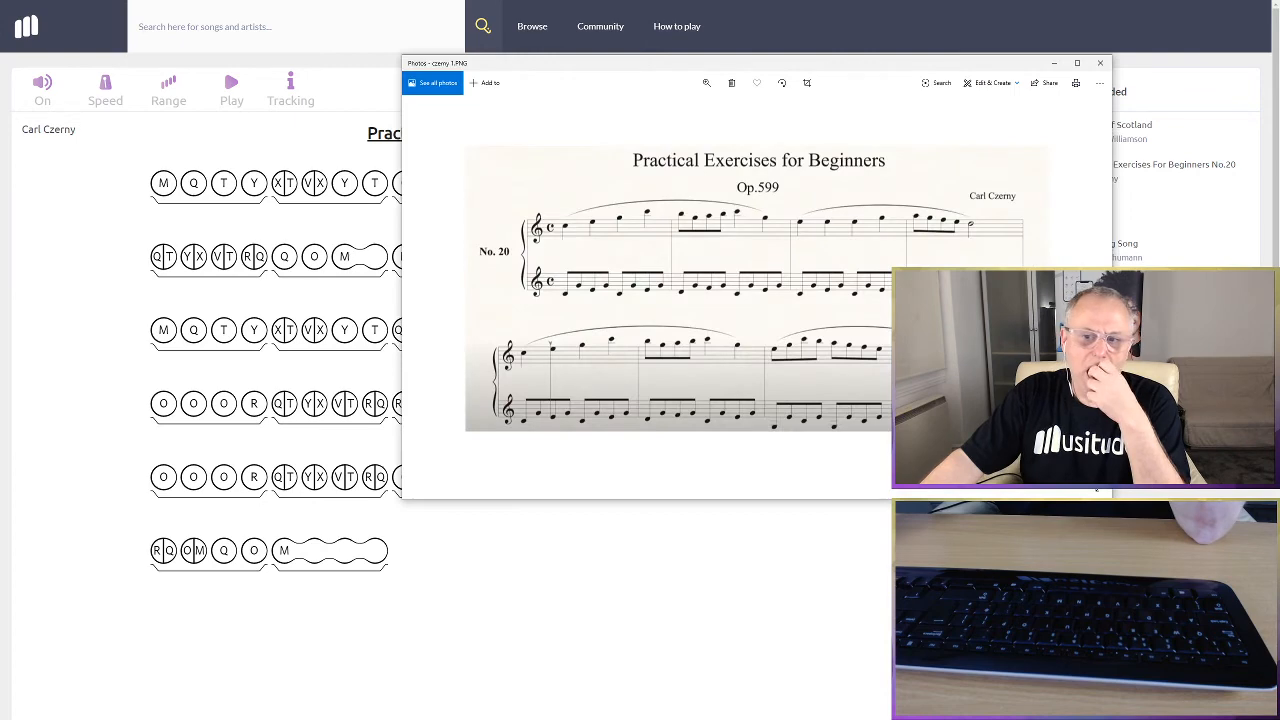
drag(833, 73, 740, 589)
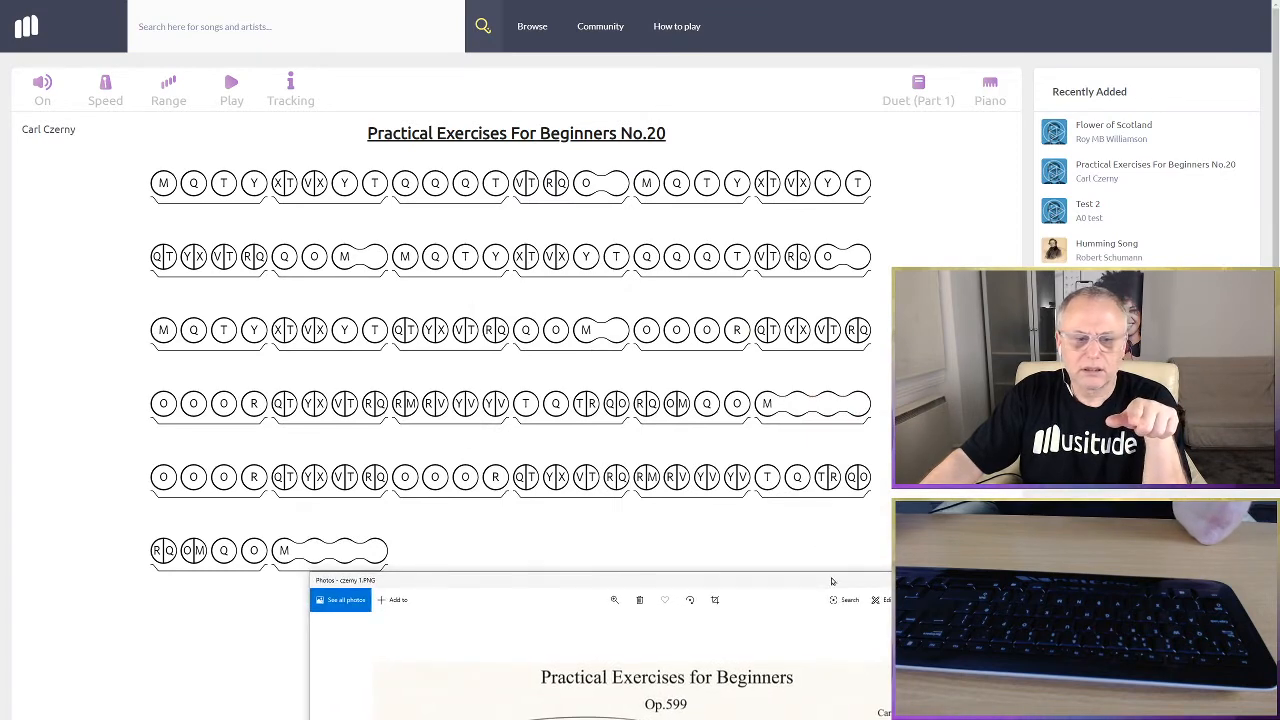
drag(831, 581, 860, 148)
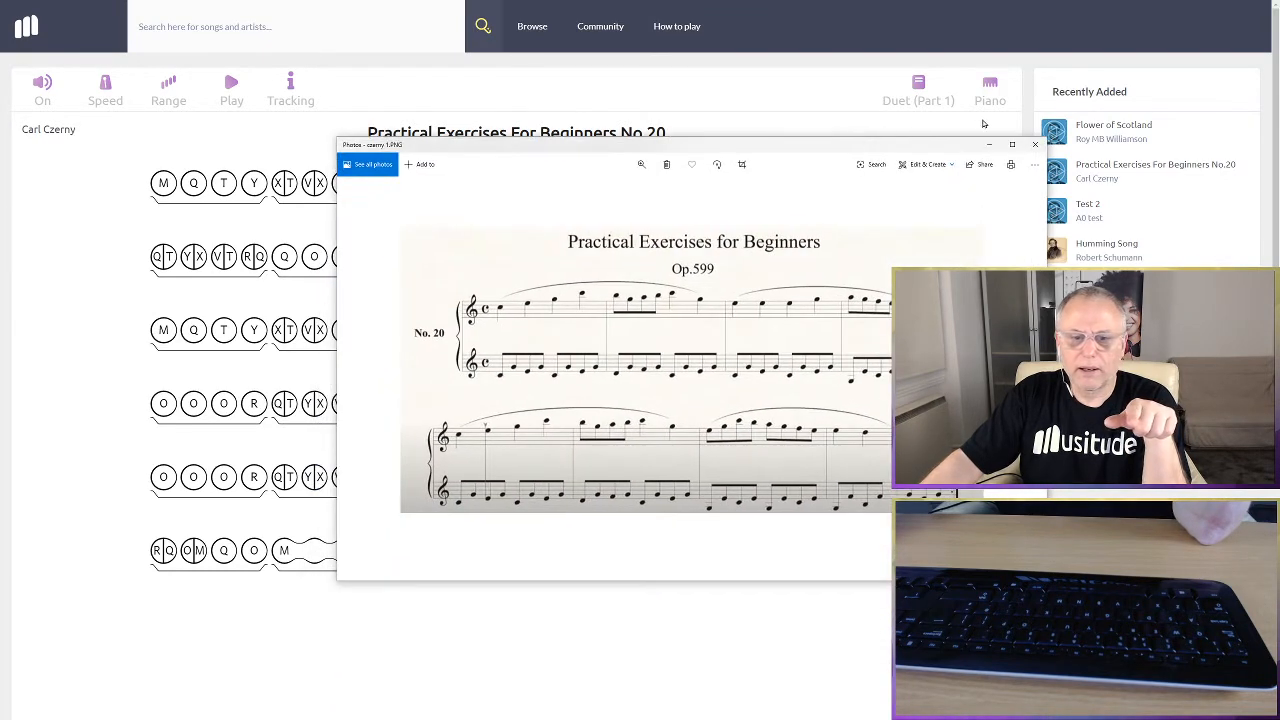
click(1035, 144)
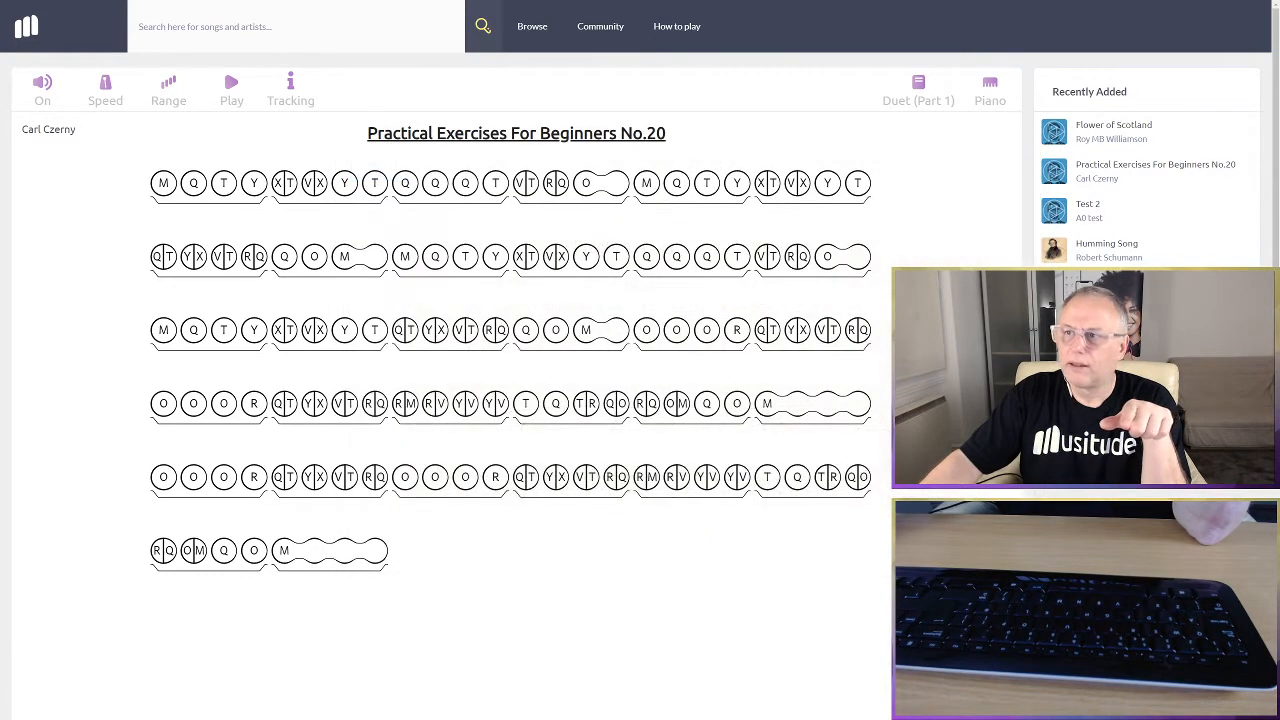
Bring Czerny 2.PNG back over the notation and compare its repeated section with the last lines of Part 1
click(660, 717)
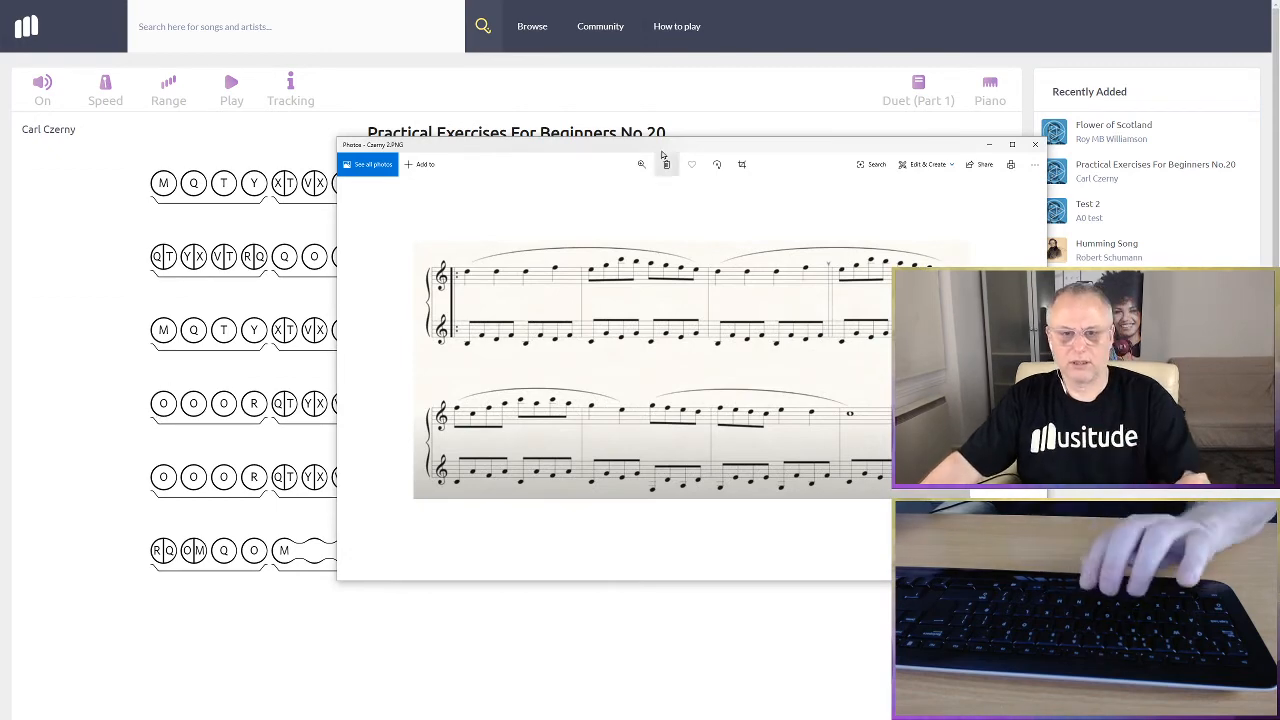
drag(686, 152, 933, 213)
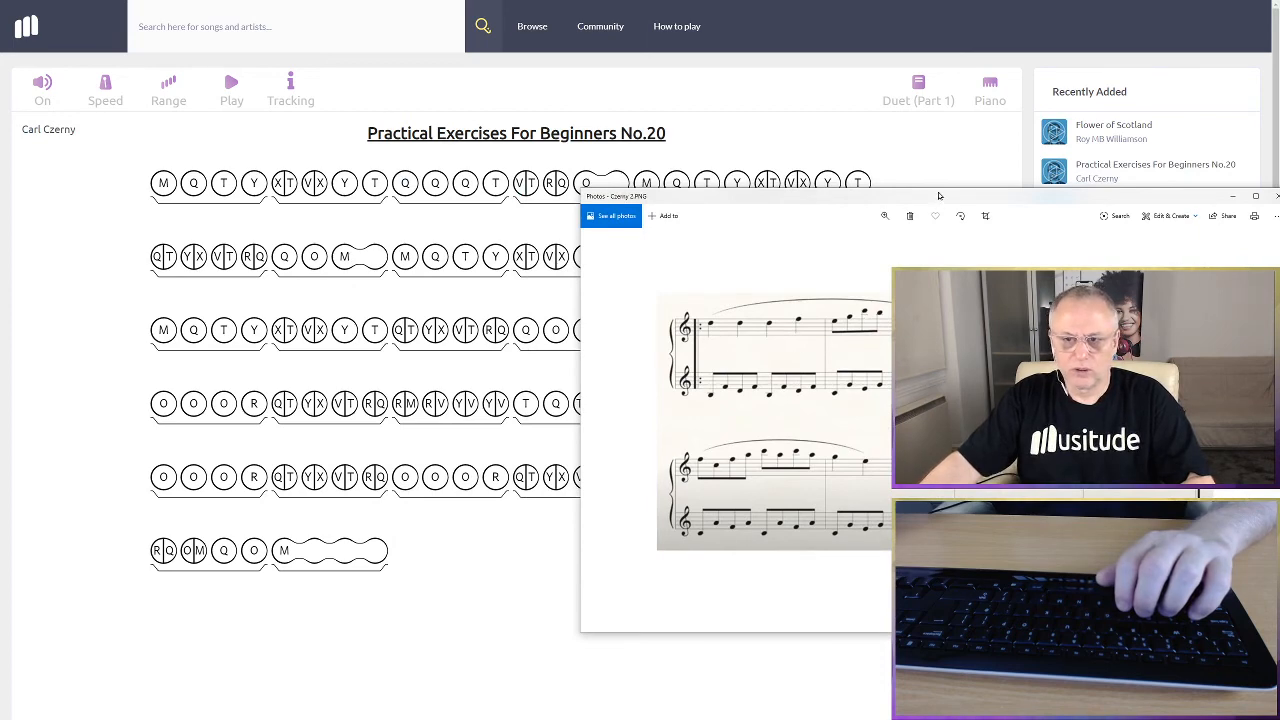
drag(939, 195, 742, 543)
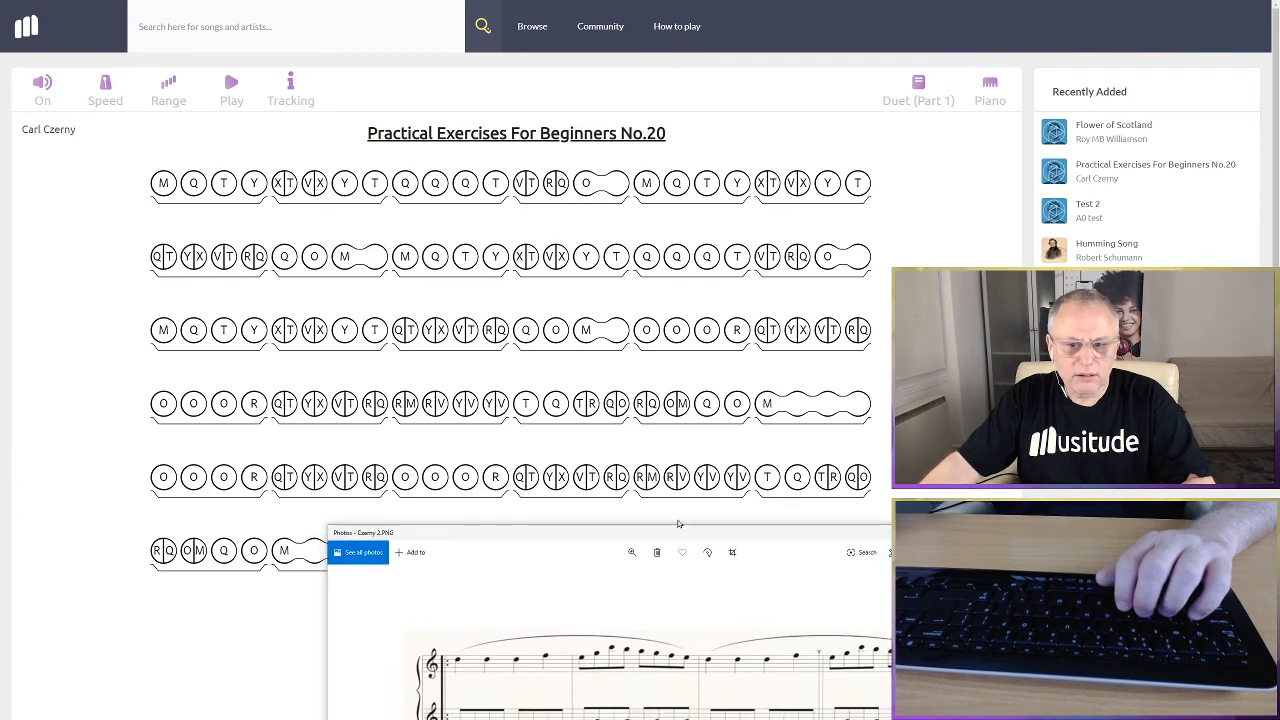
drag(760, 533, 783, 274)
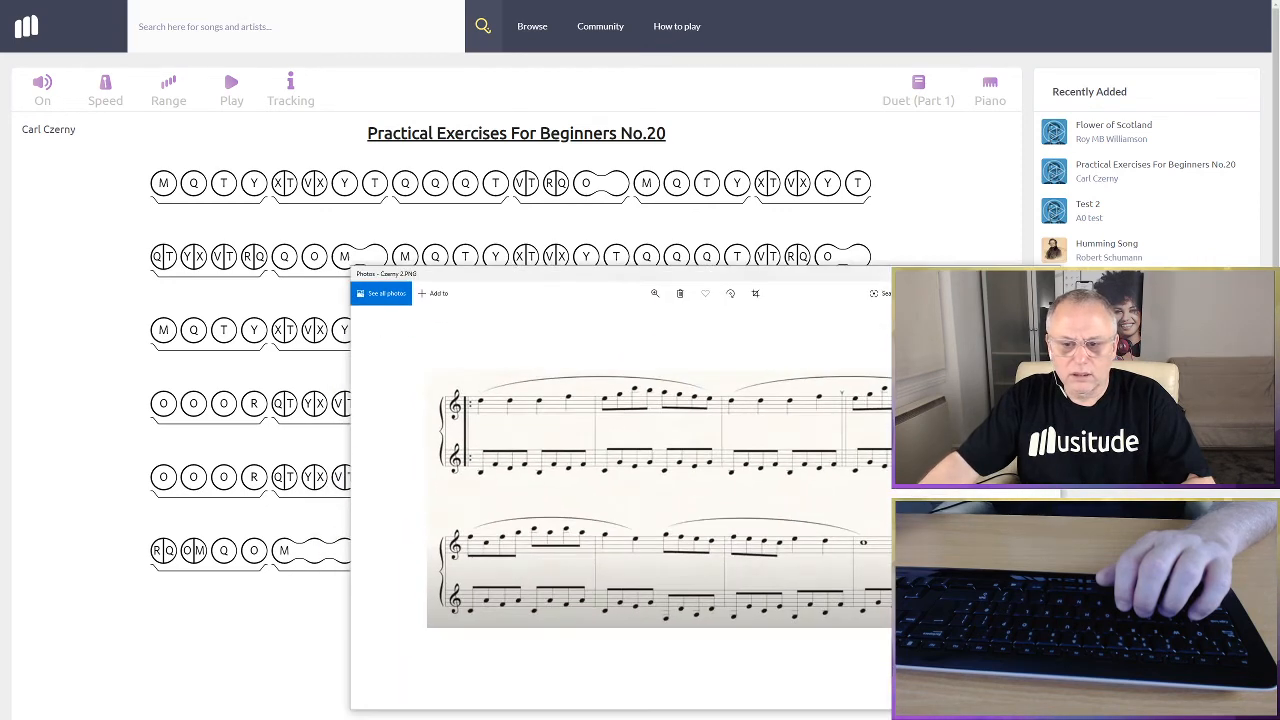
click(1048, 273)
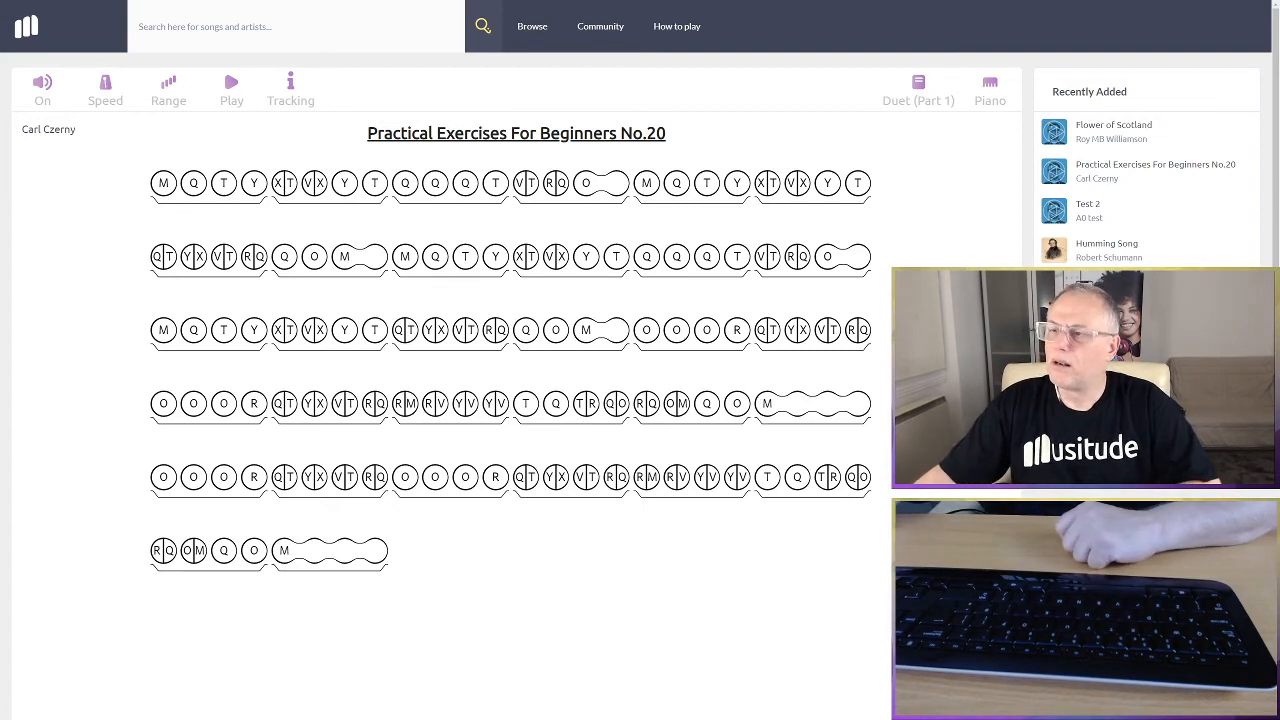
key(alt+Tab)
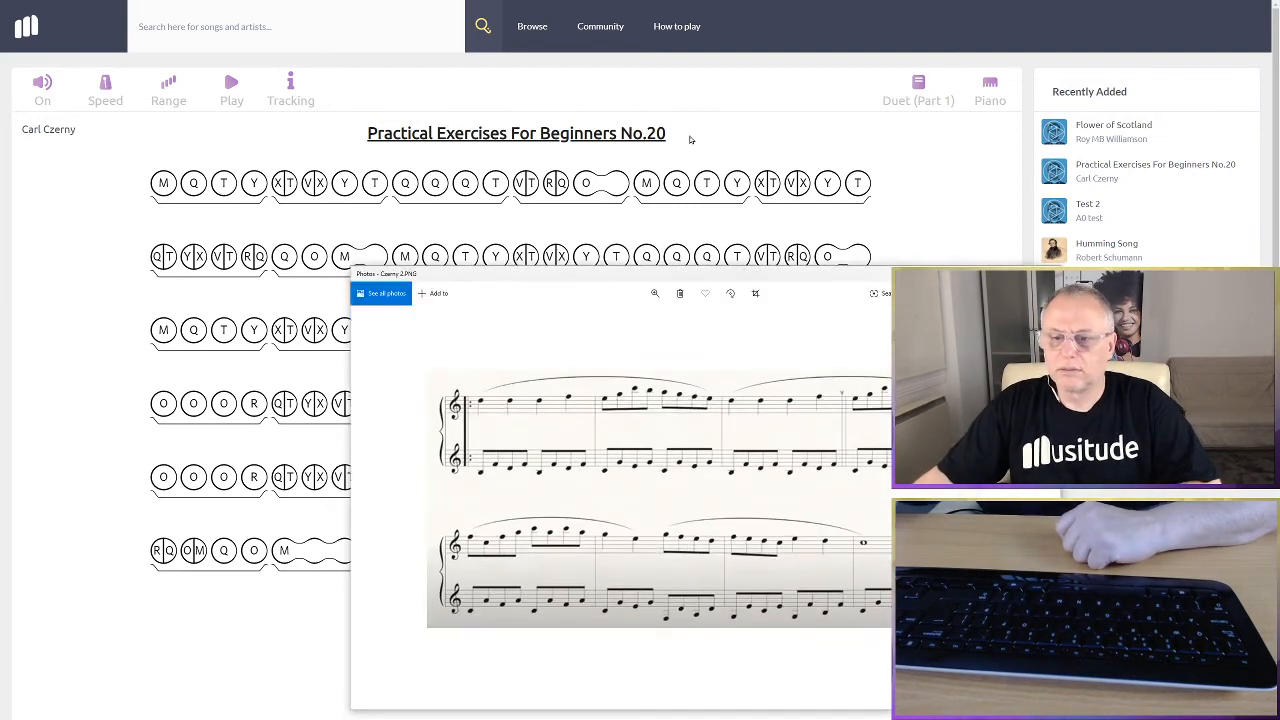
drag(755, 274, 519, 85)
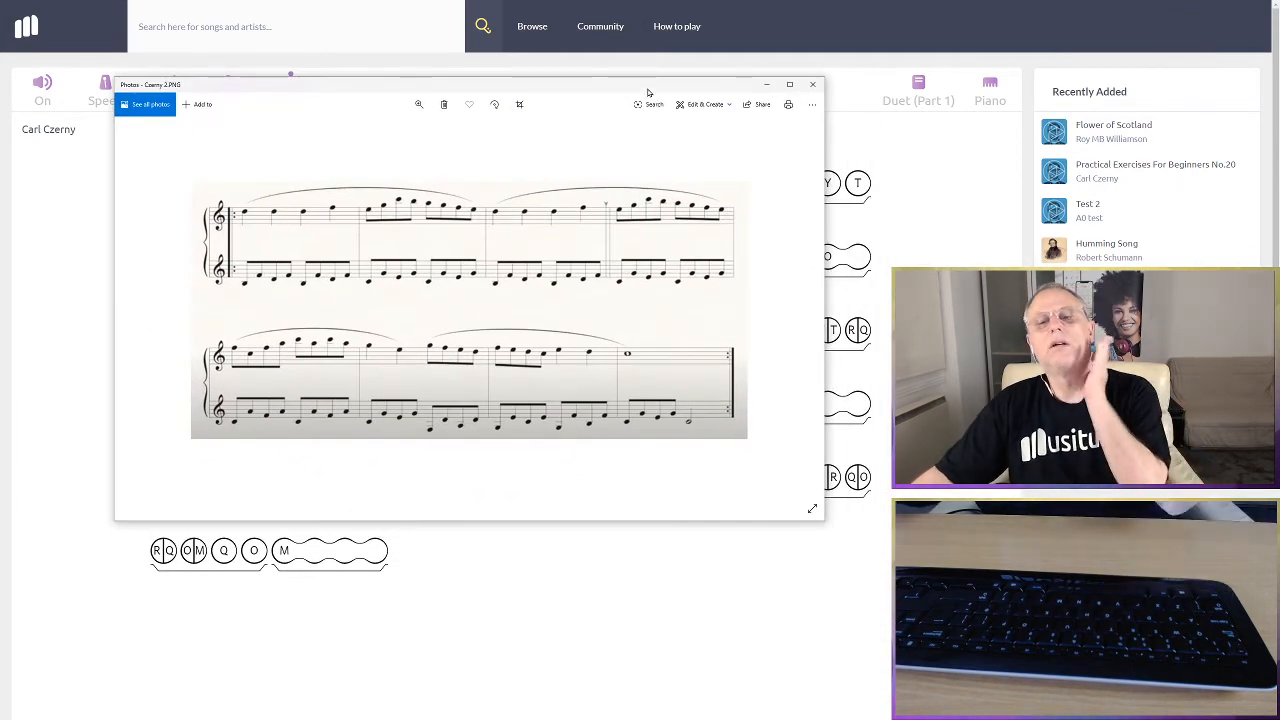
click(812, 84)
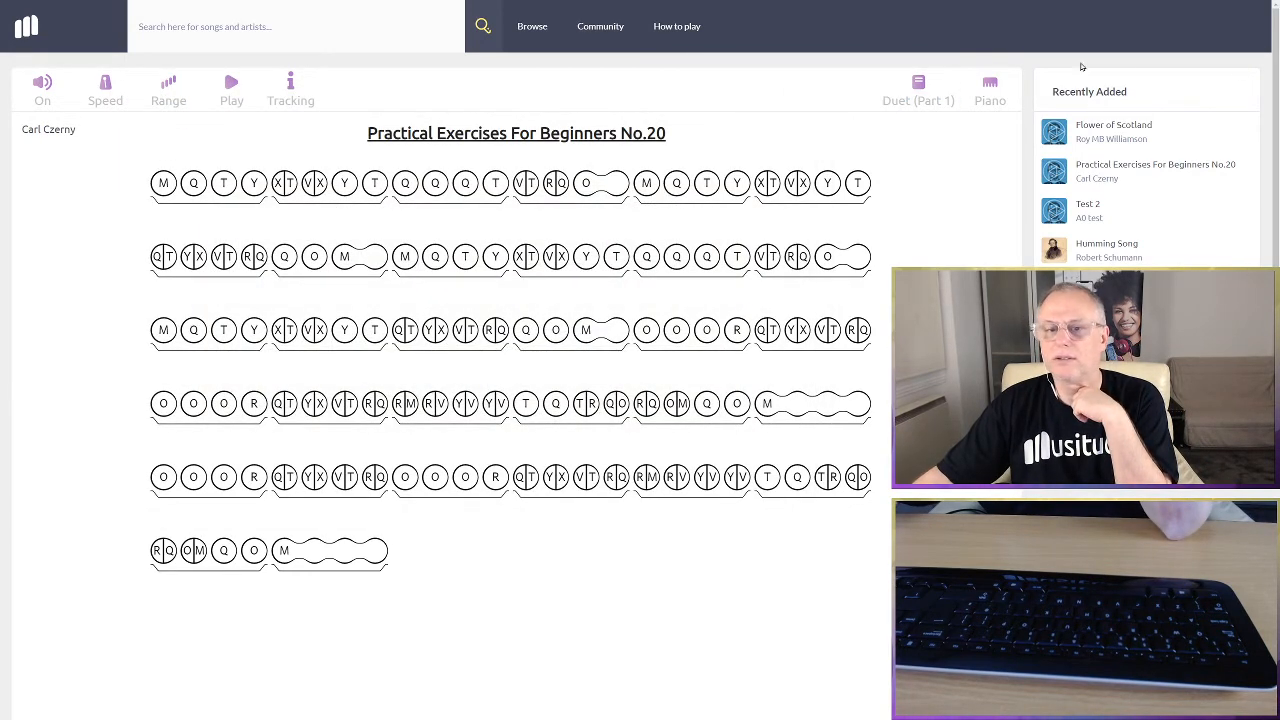
Switch the displayed notation to the Duet (Part 2) variation
click(918, 90)
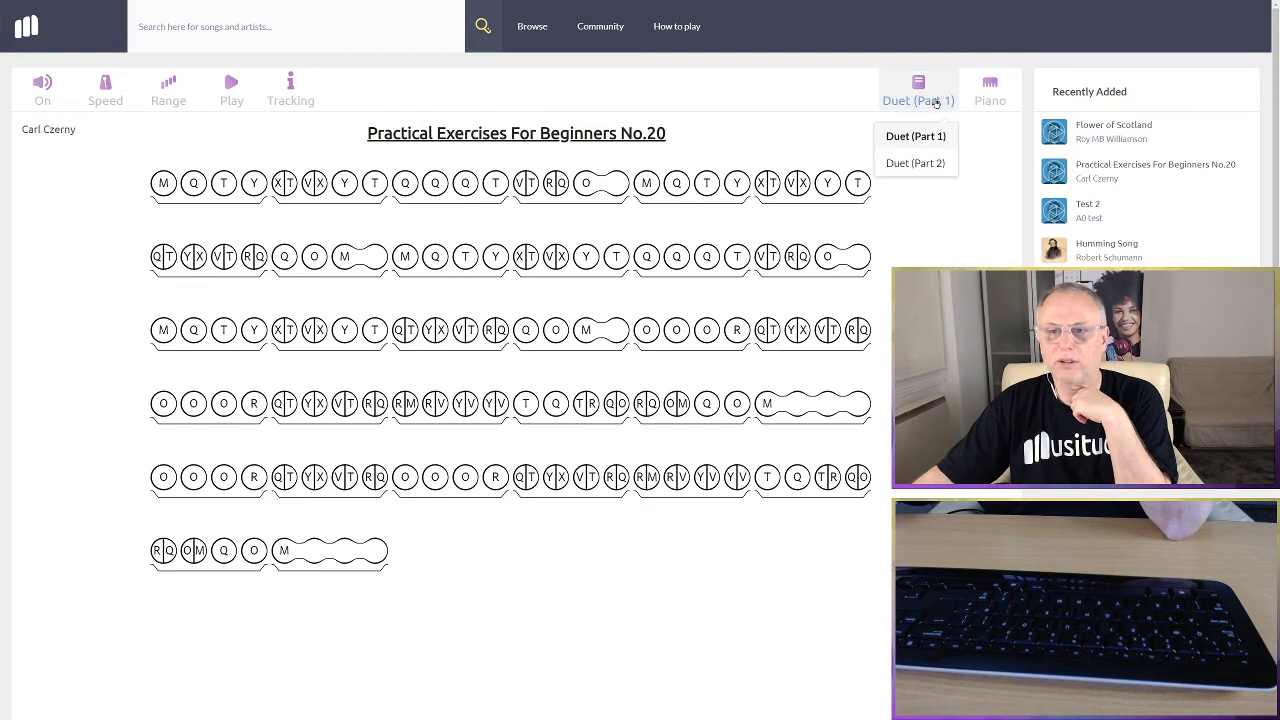
click(914, 163)
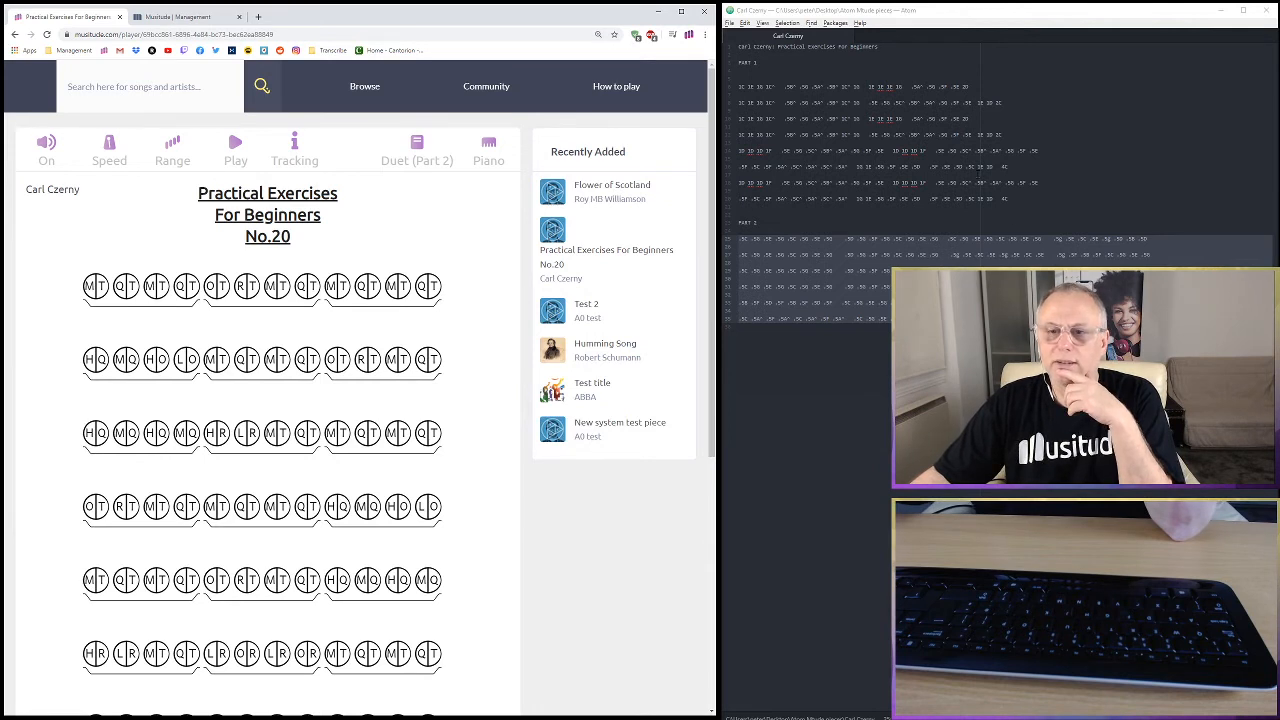
In the Carl Czerny file in Atom, copy the last two note lines of Part 2 and paste them below as a repeat
click(740, 327)
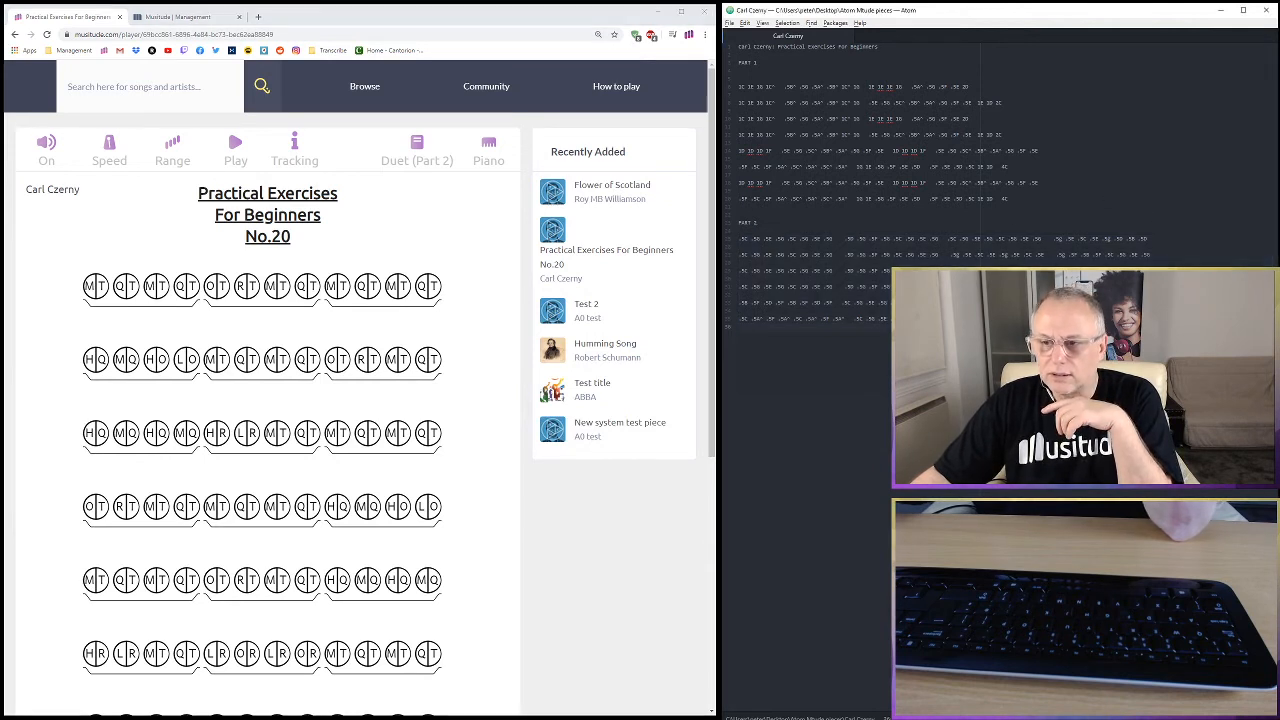
click(766, 302)
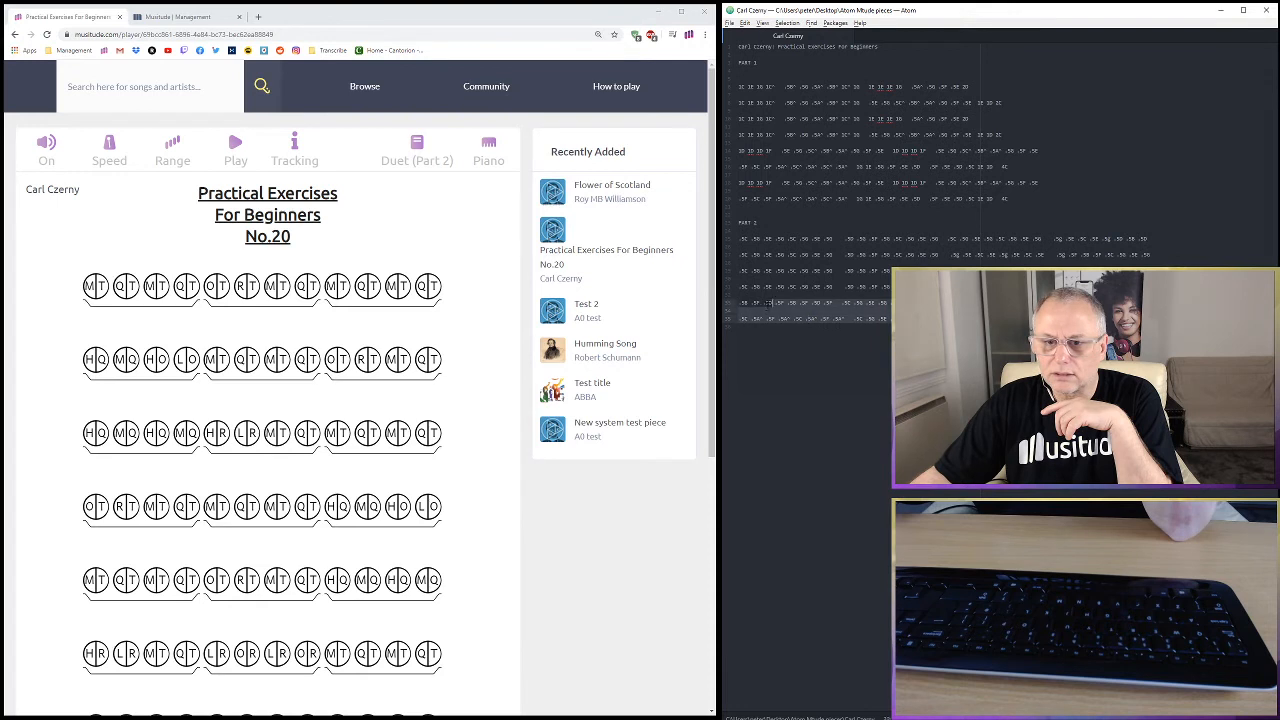
right_click(772, 305)
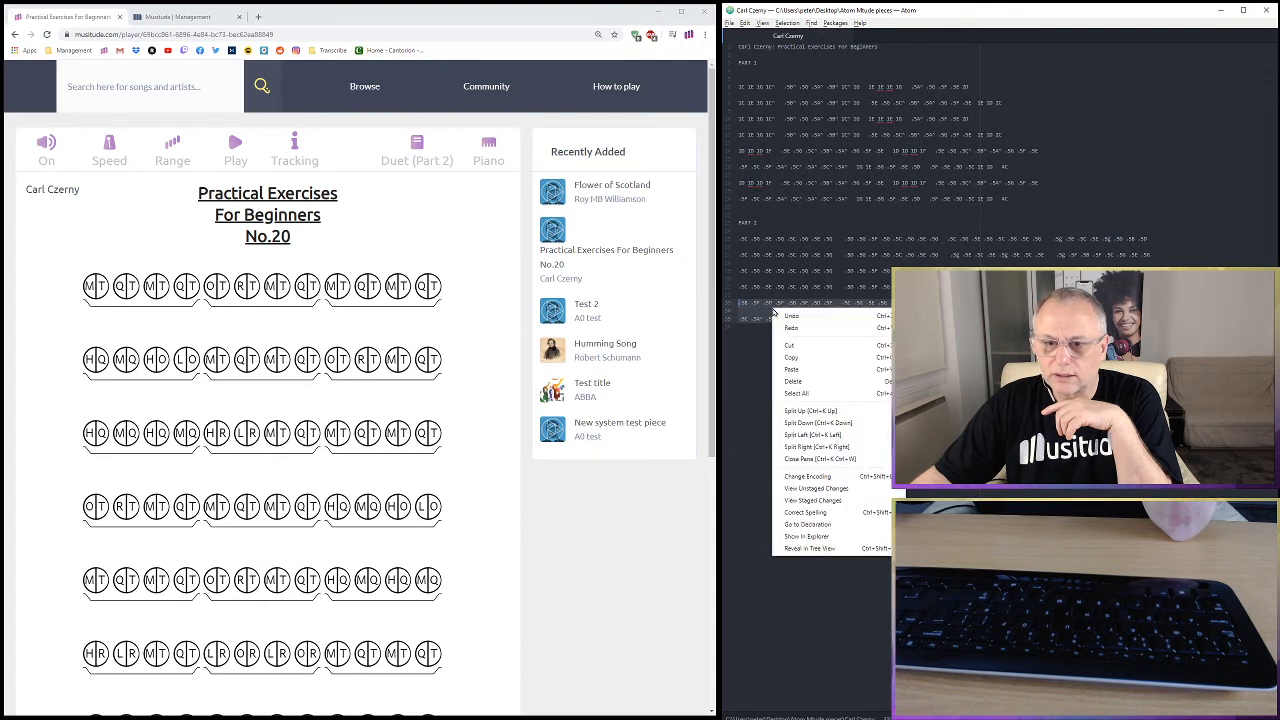
click(831, 353)
click(831, 352)
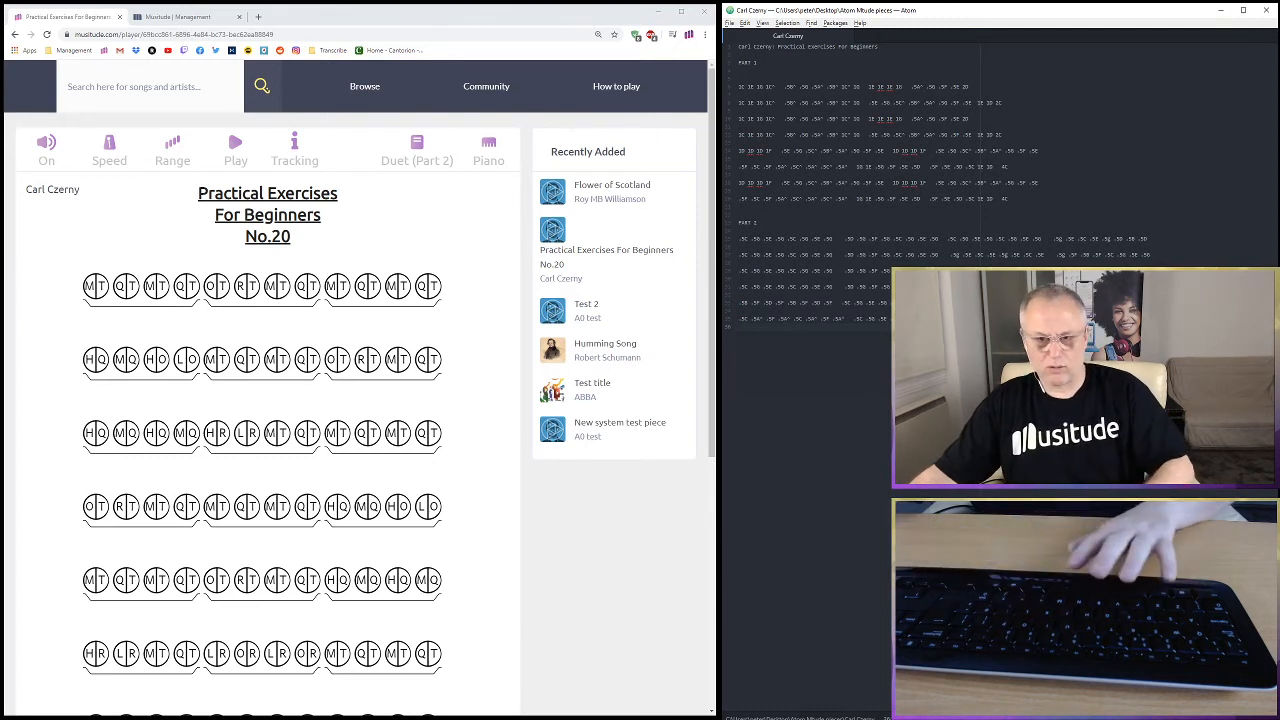
key(Return)
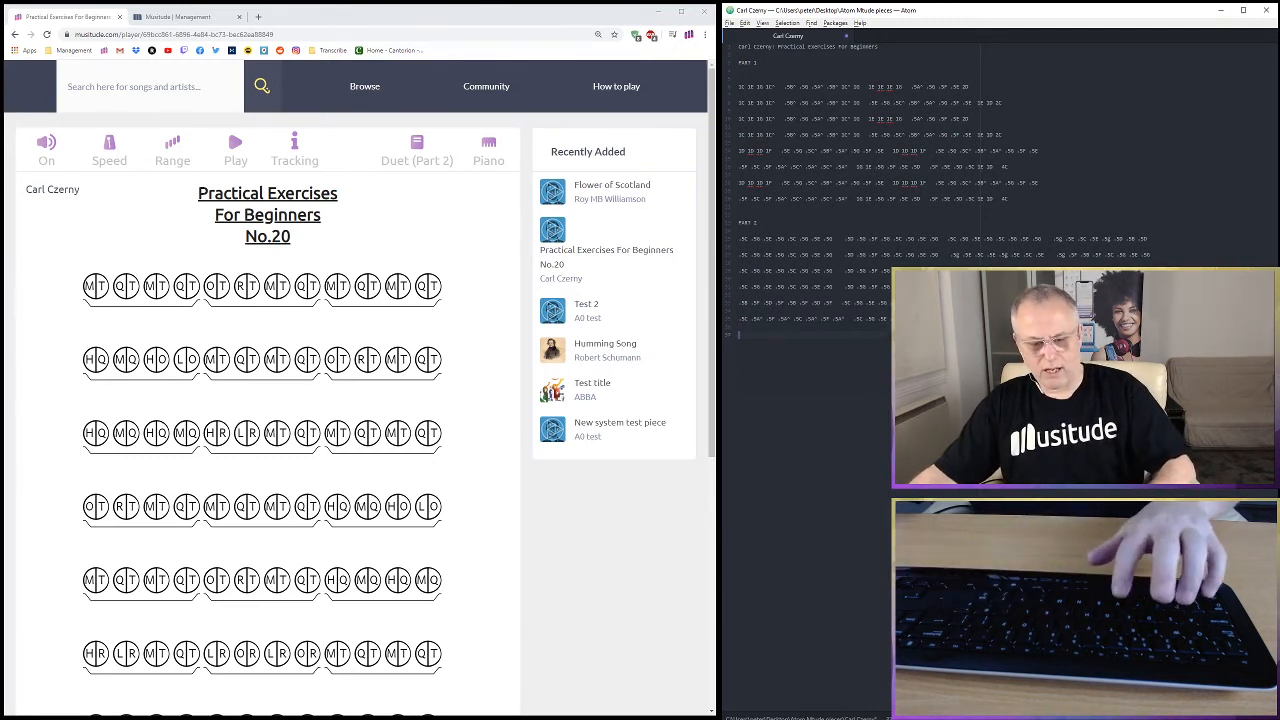
key(ctrl+v)
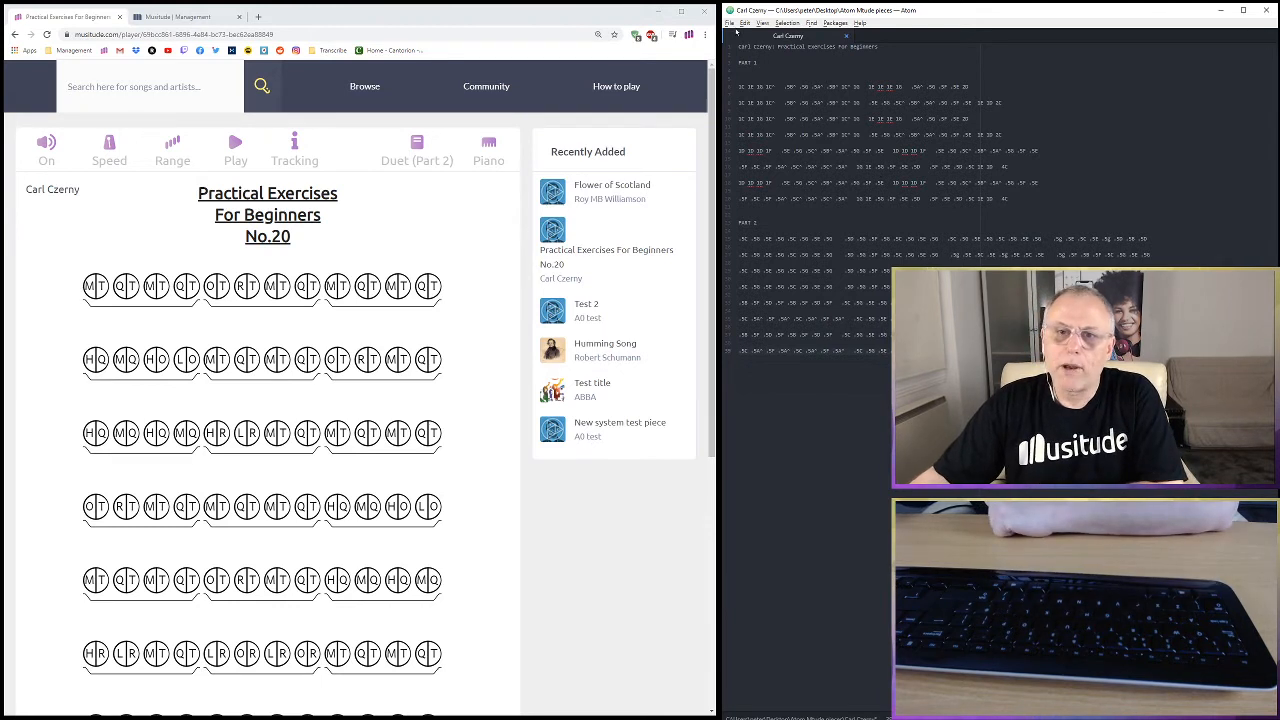
Save the Carl Czerny file and copy all the note lines under PART 2, including the repeat
click(729, 24)
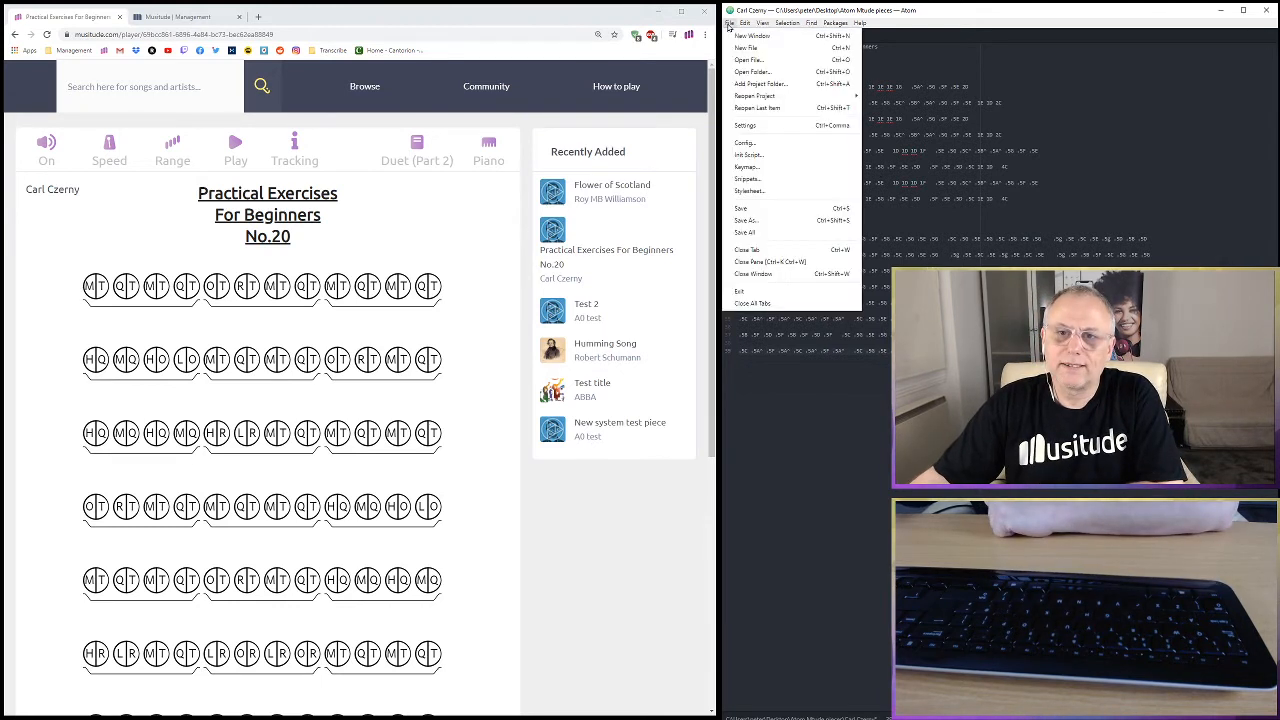
click(756, 209)
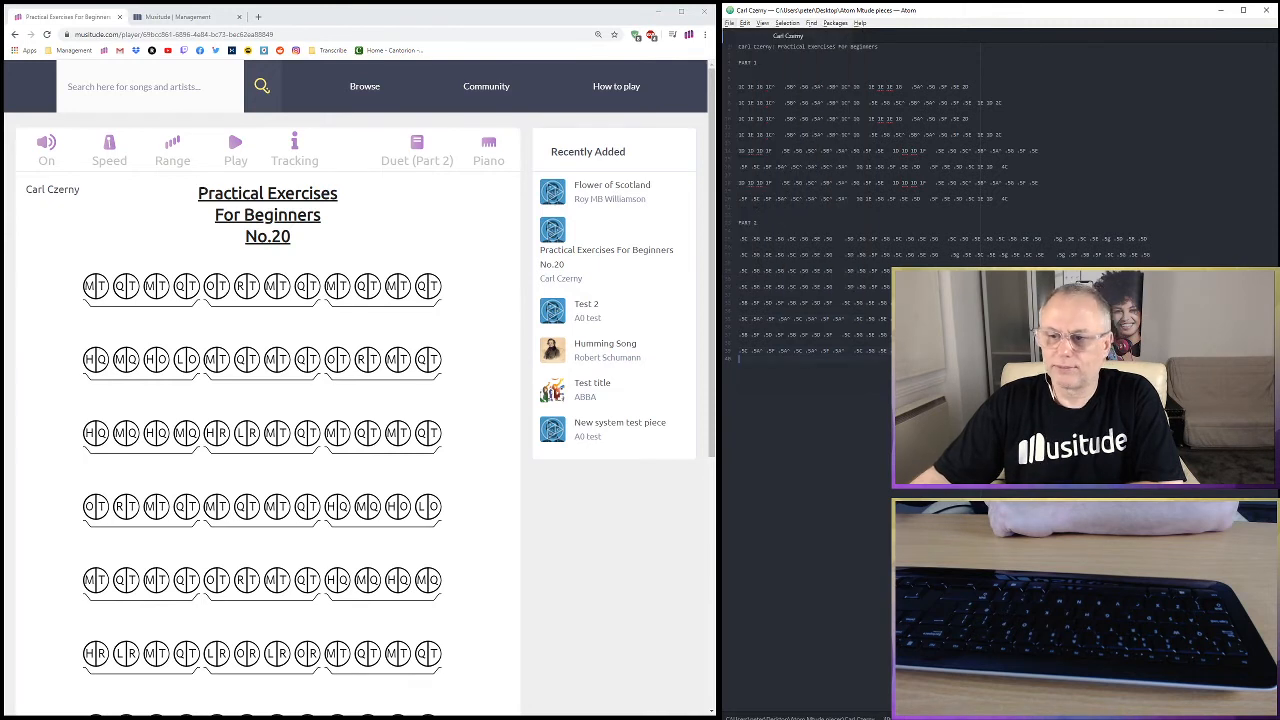
drag(740, 358, 735, 241)
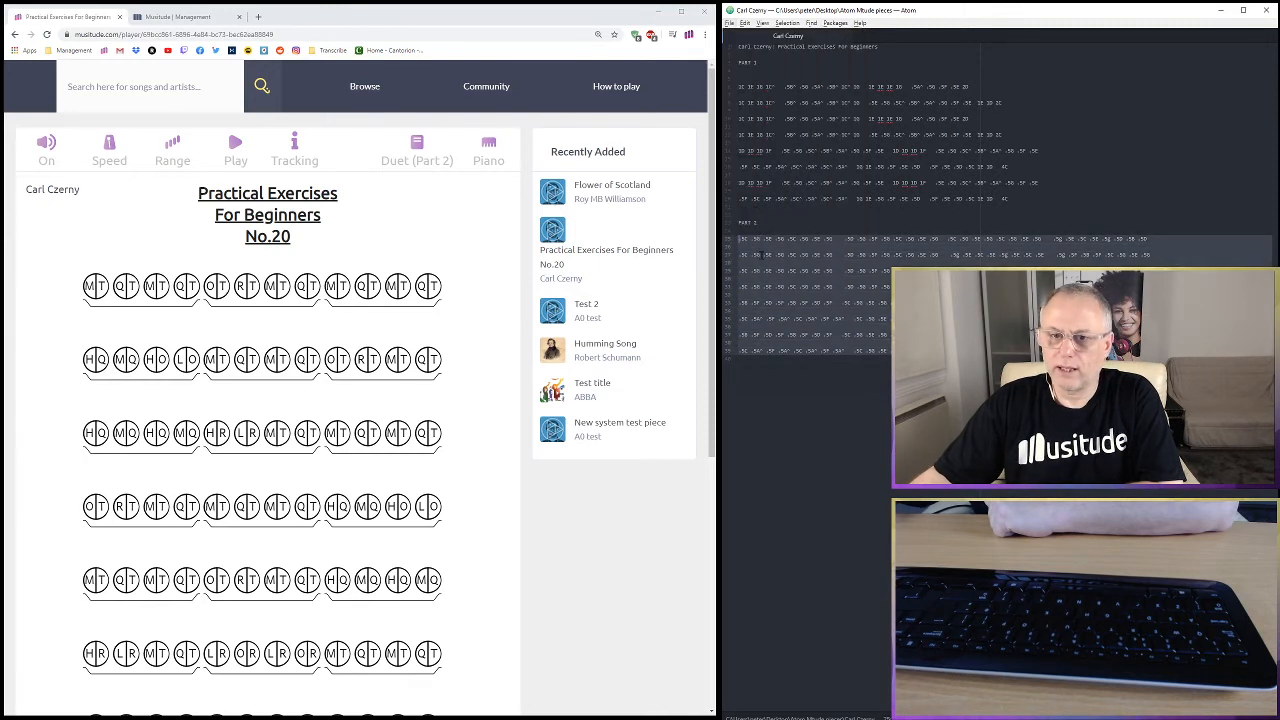
right_click(792, 265)
click(814, 316)
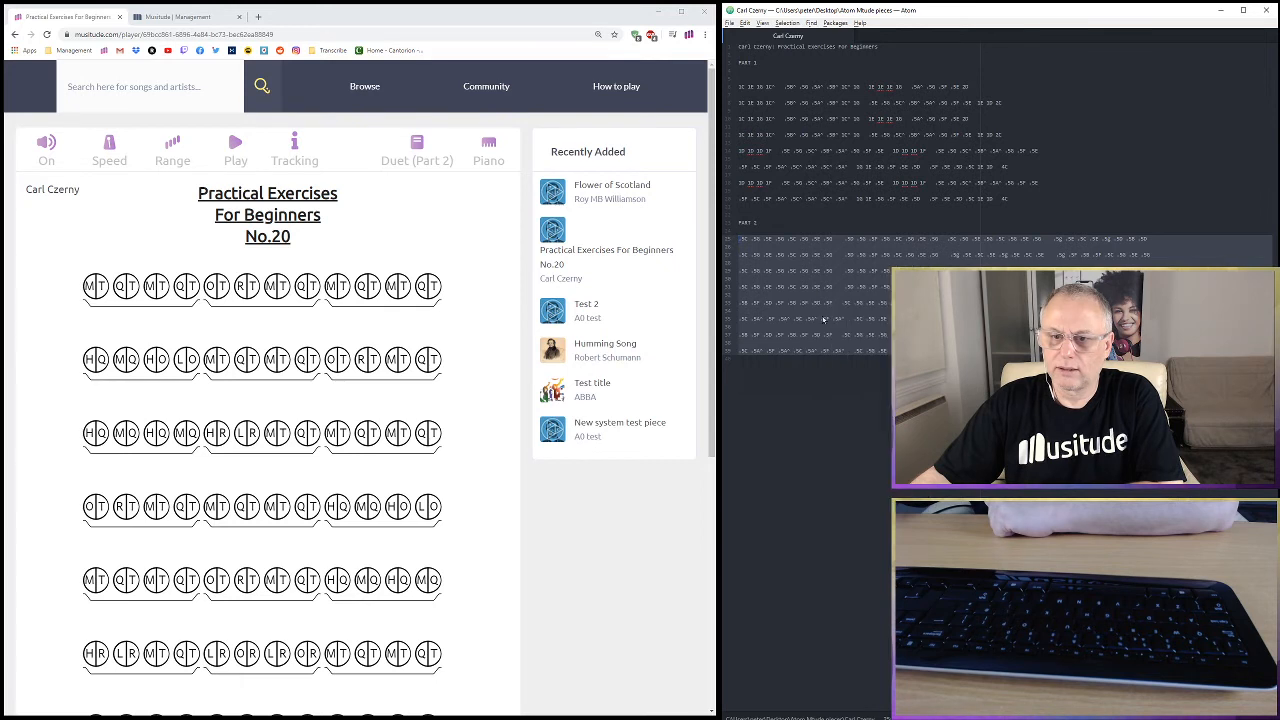
click(739, 358)
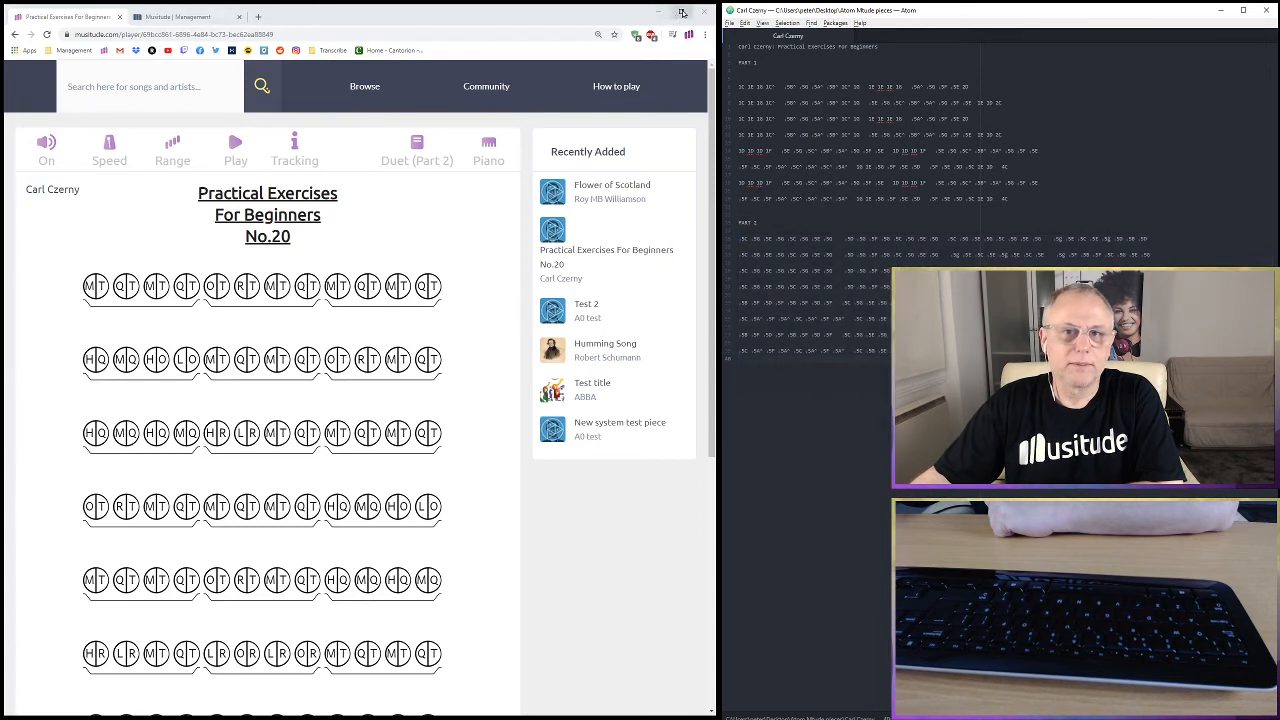
In Musitude Management, replace the body of the Duet (Part 2) variation of No.20 with the copied lines and save it
click(682, 12)
click(183, 10)
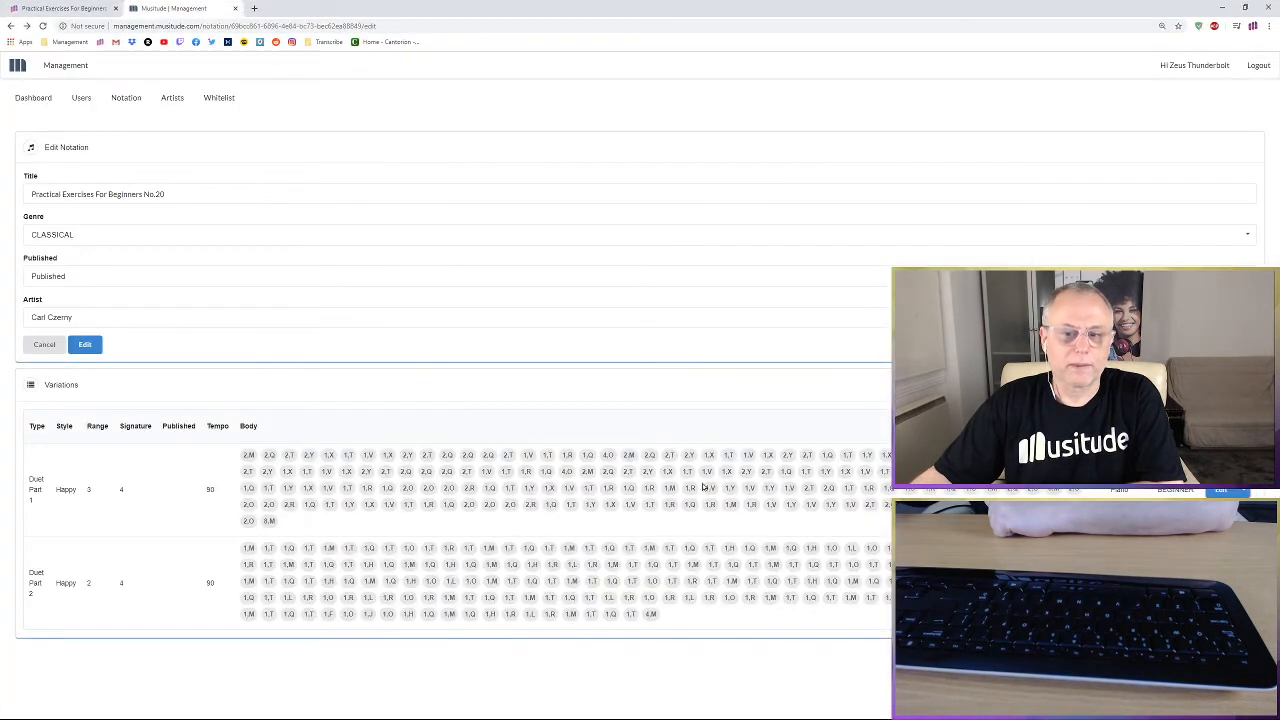
click(856, 570)
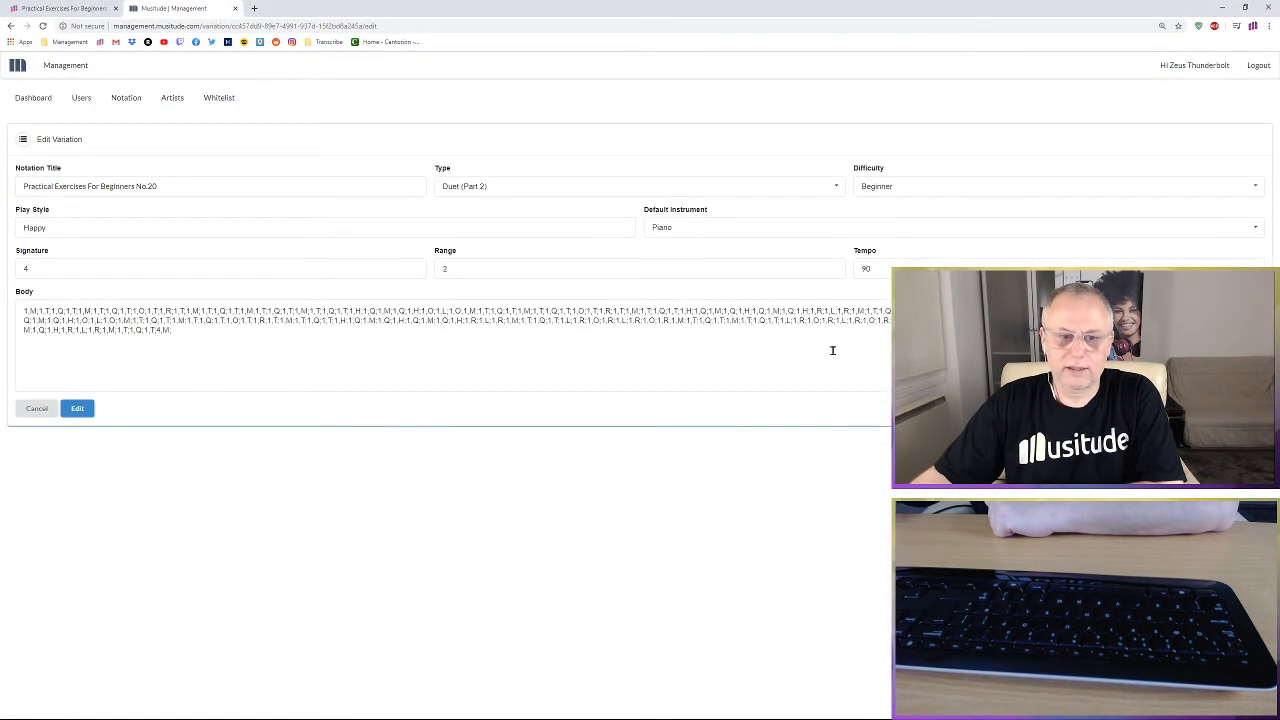
drag(180, 336, 57, 294)
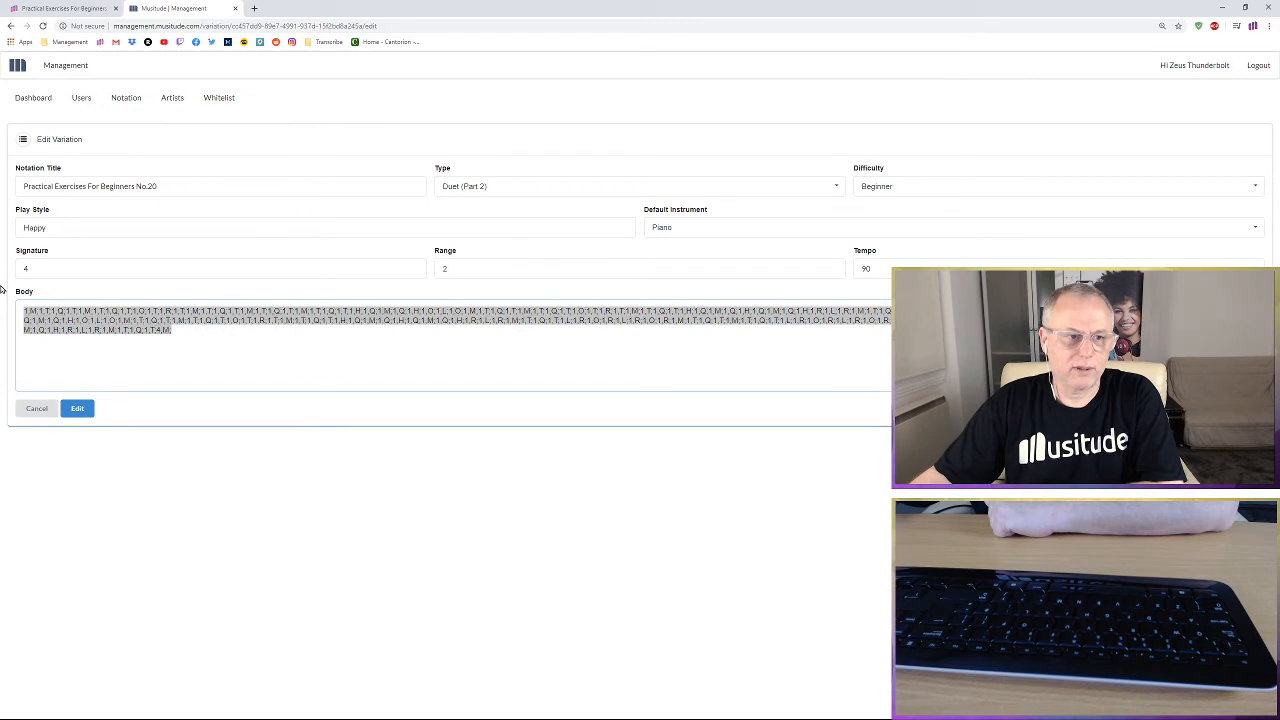
key(BackSpace)
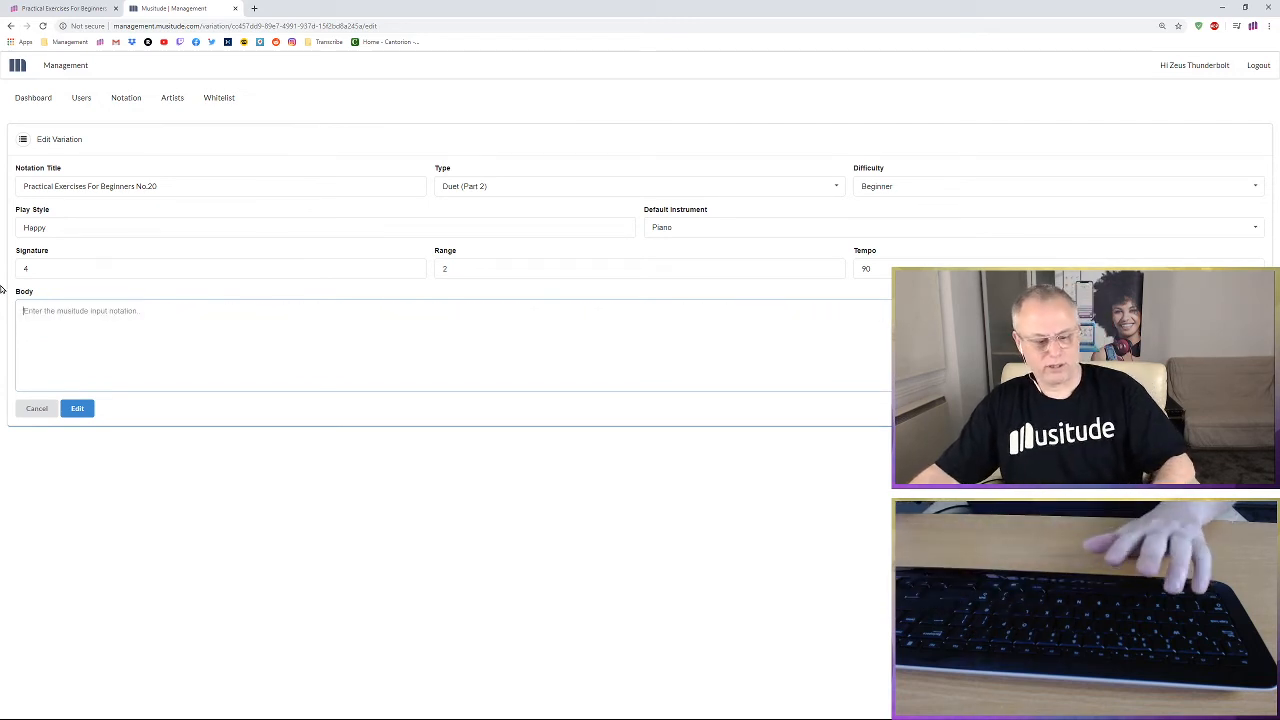
key(ctrl+v)
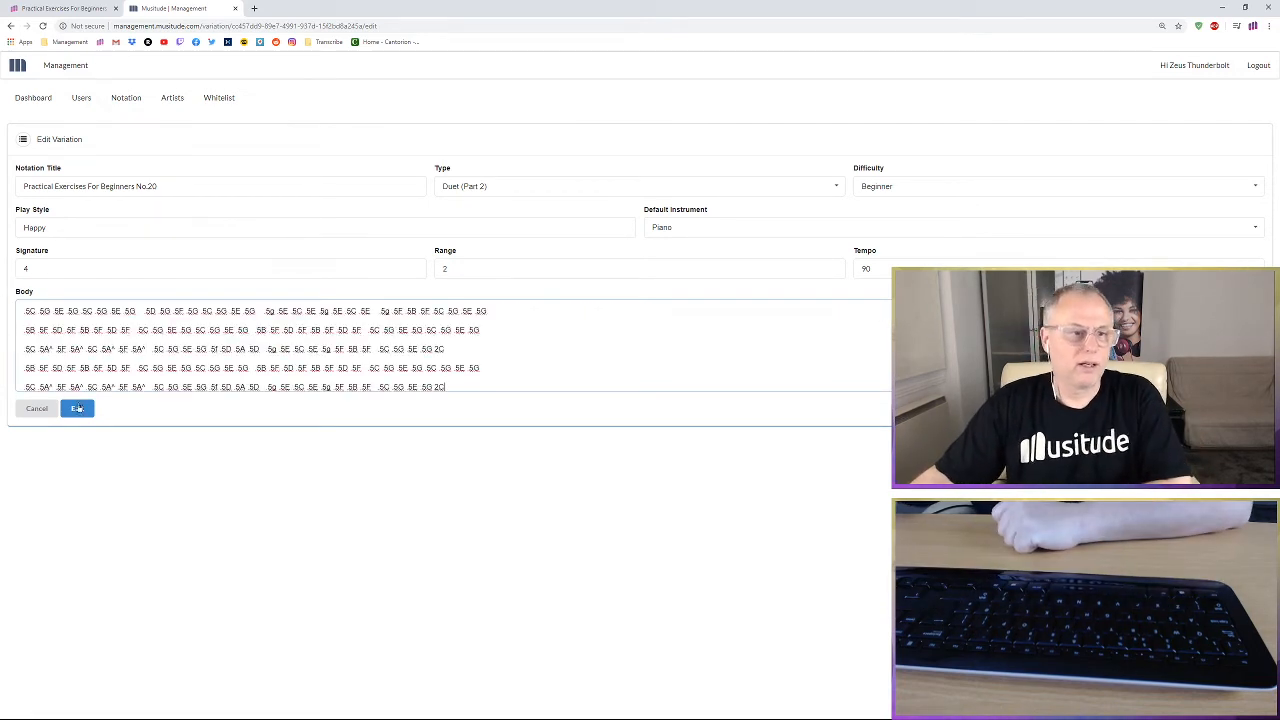
click(85, 410)
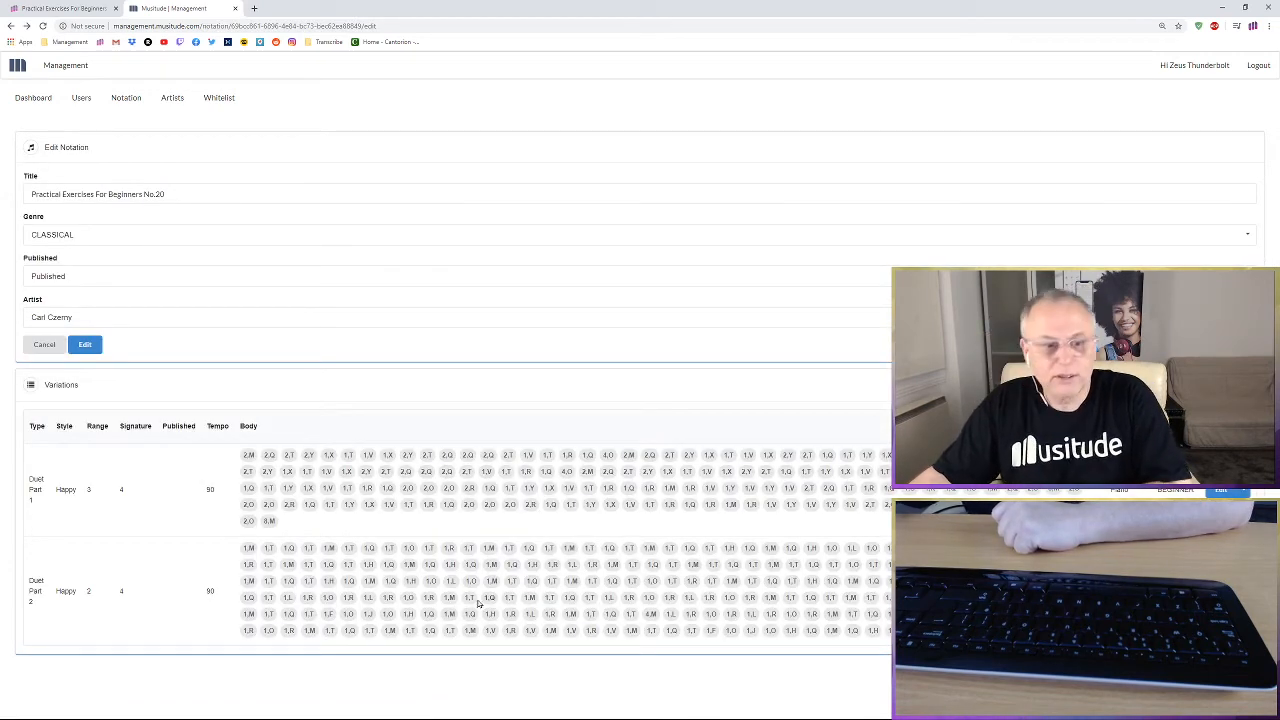
Reload the Practical Exercises For Beginners No.20 player page and set the playback speed to Slow
click(86, 9)
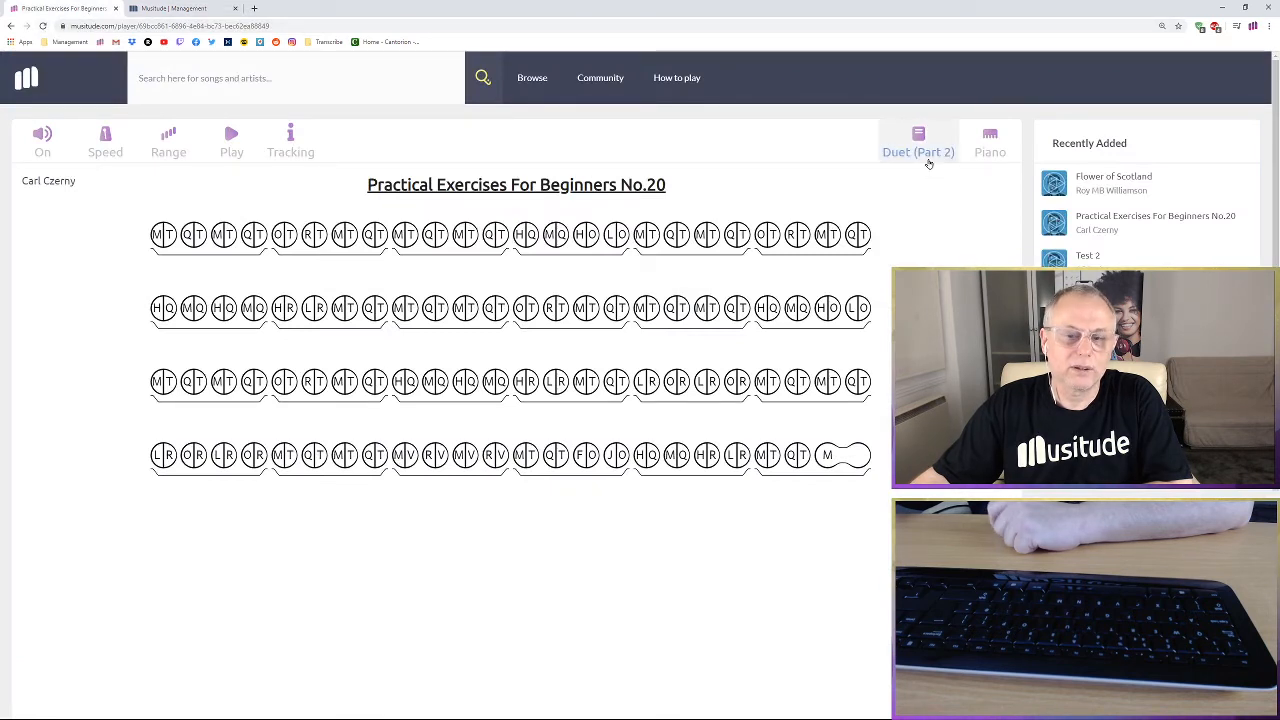
click(43, 27)
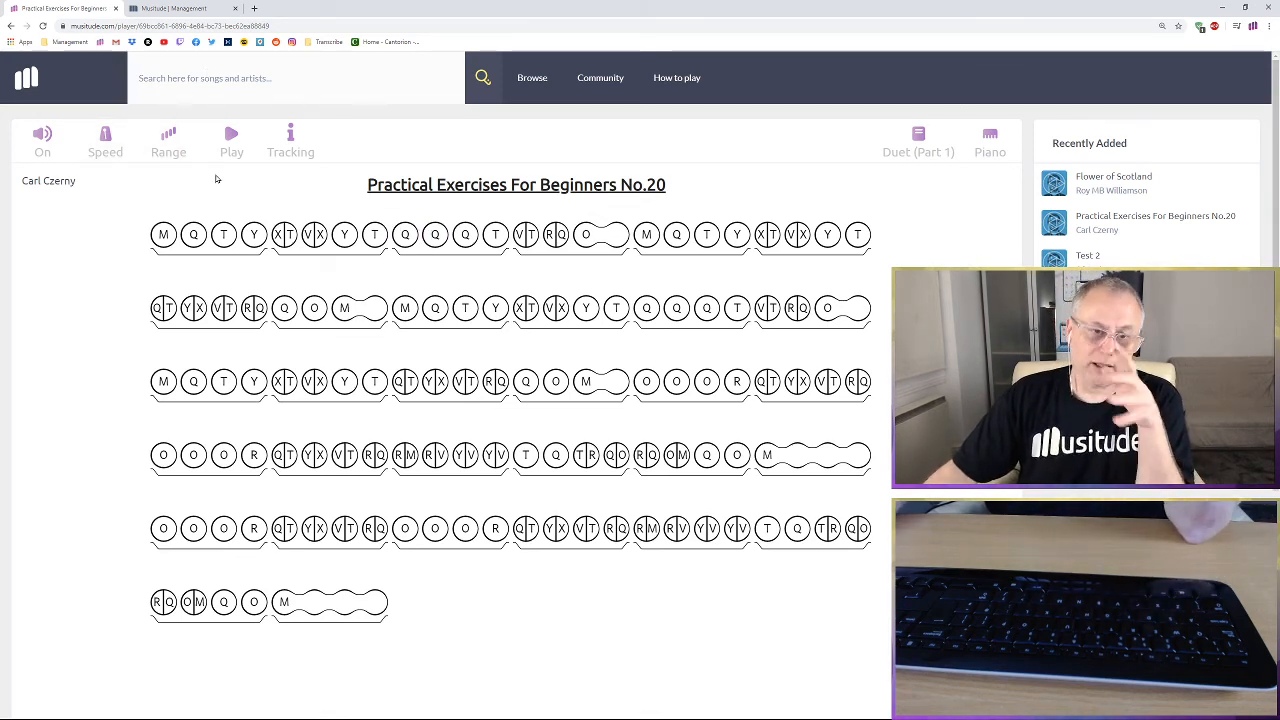
click(106, 155)
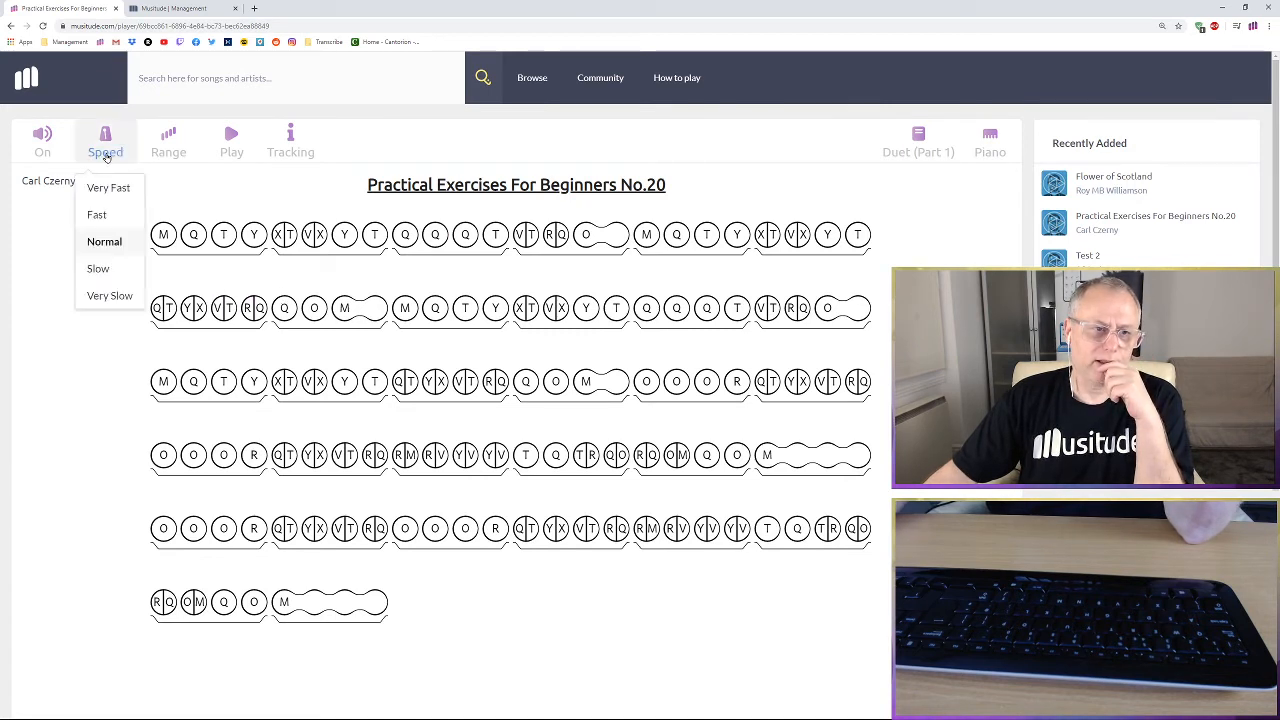
click(98, 270)
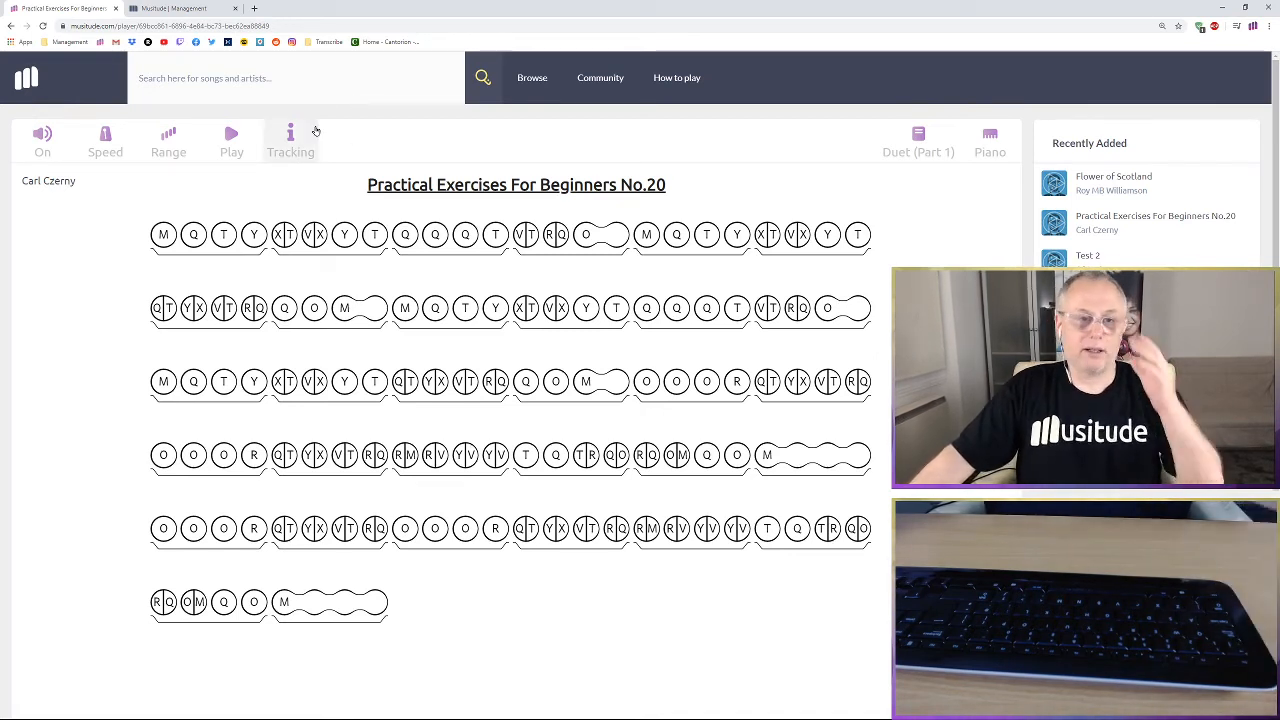
Display the Duet (Part 2) notation to check its repeated ending, and return to Duet (Part 1)
click(918, 142)
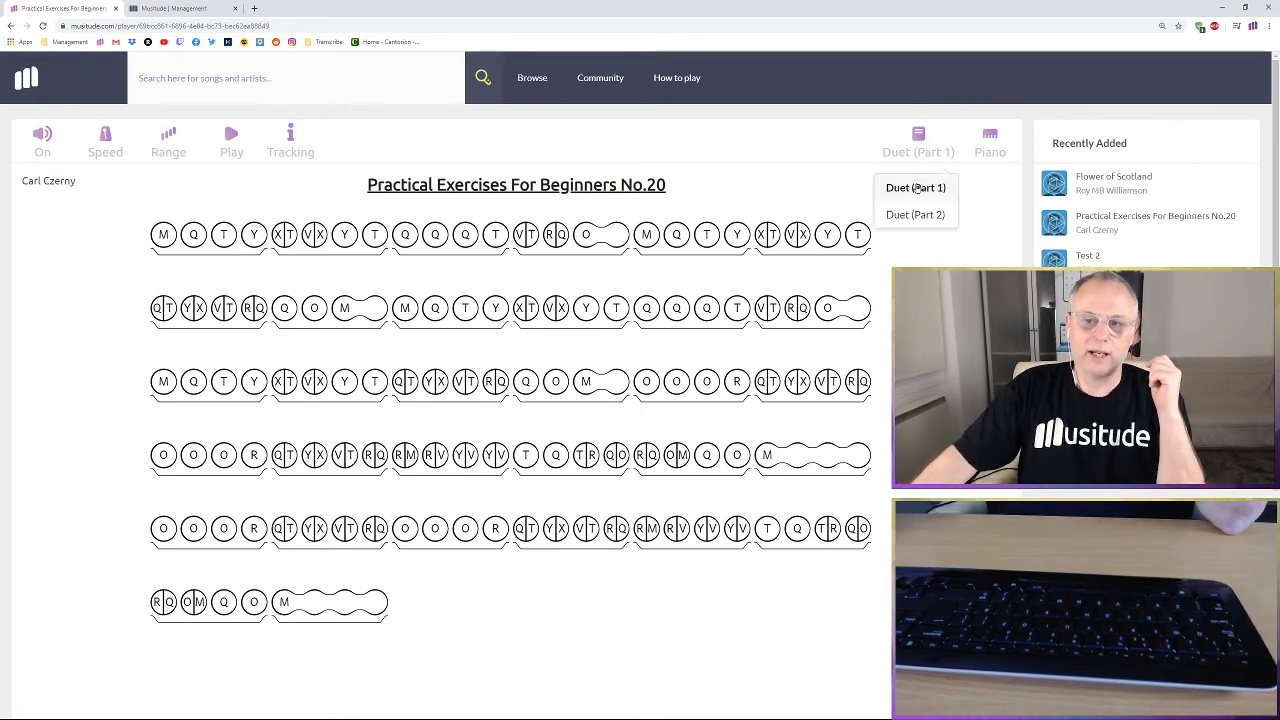
click(916, 213)
click(917, 140)
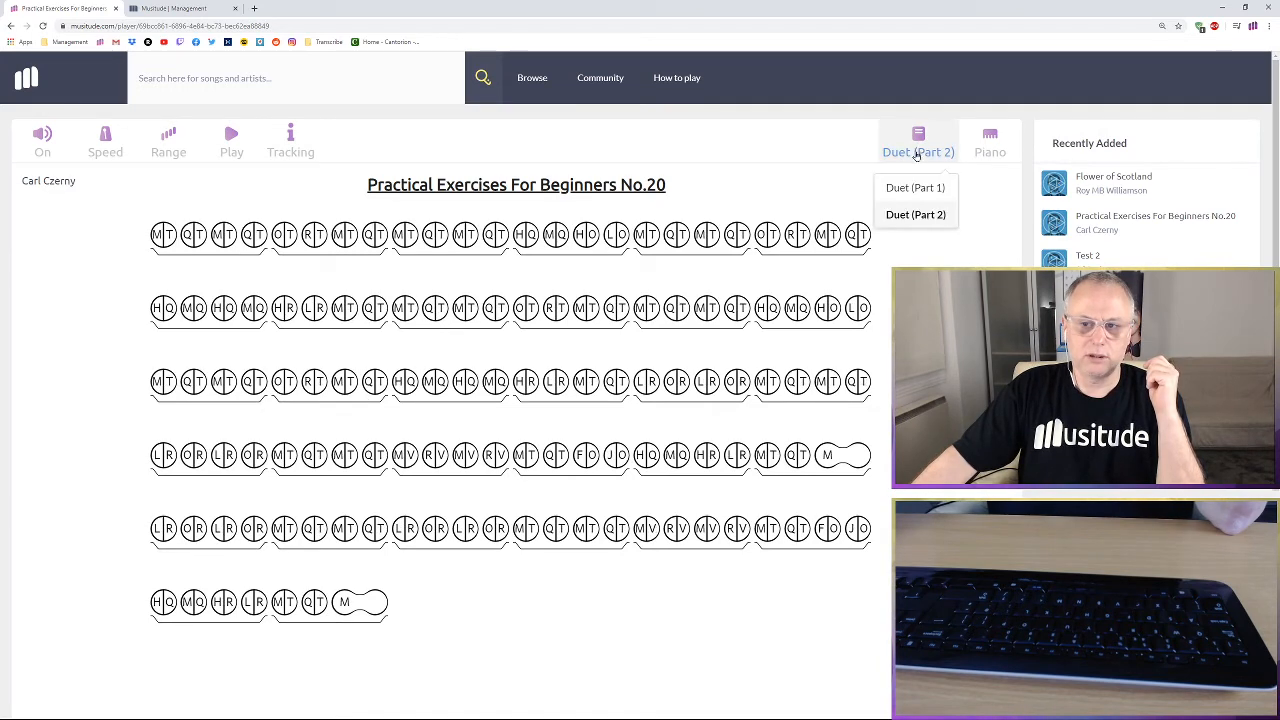
click(914, 189)
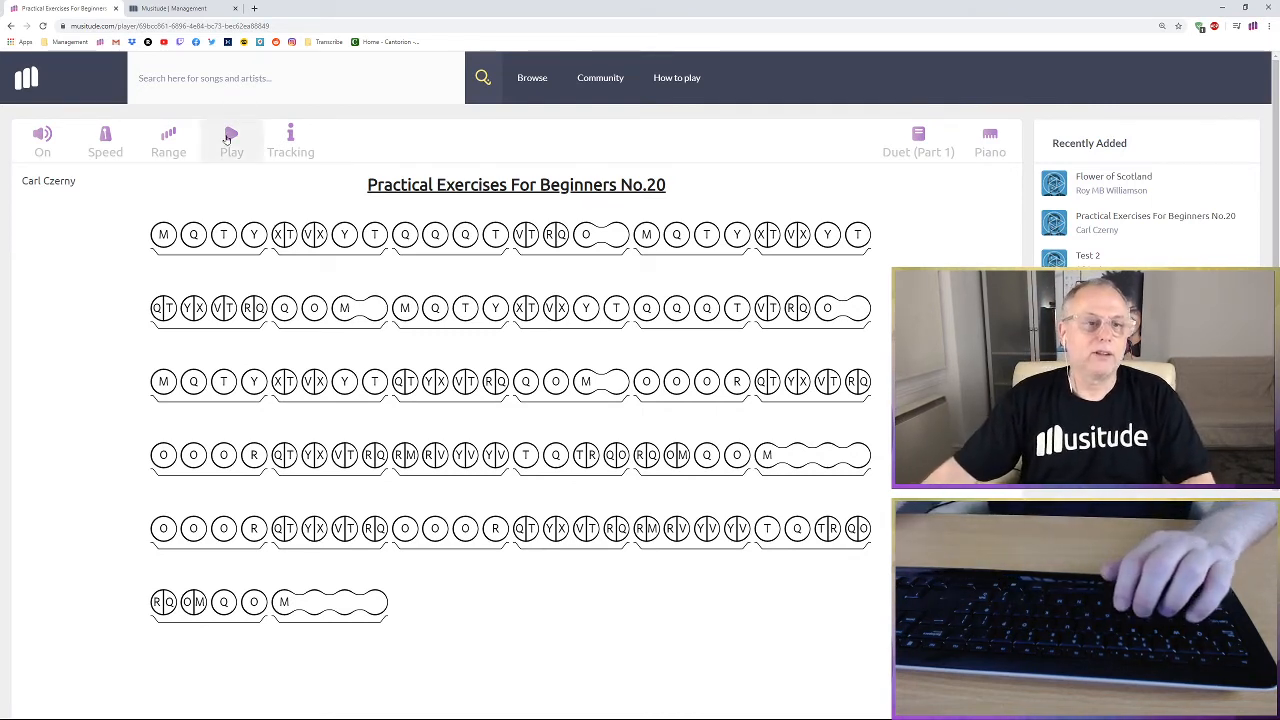
Run the Duet (Part 2) accompaniment through the whole piece, stop it and play Part 1 notes on the keyboard
click(223, 143)
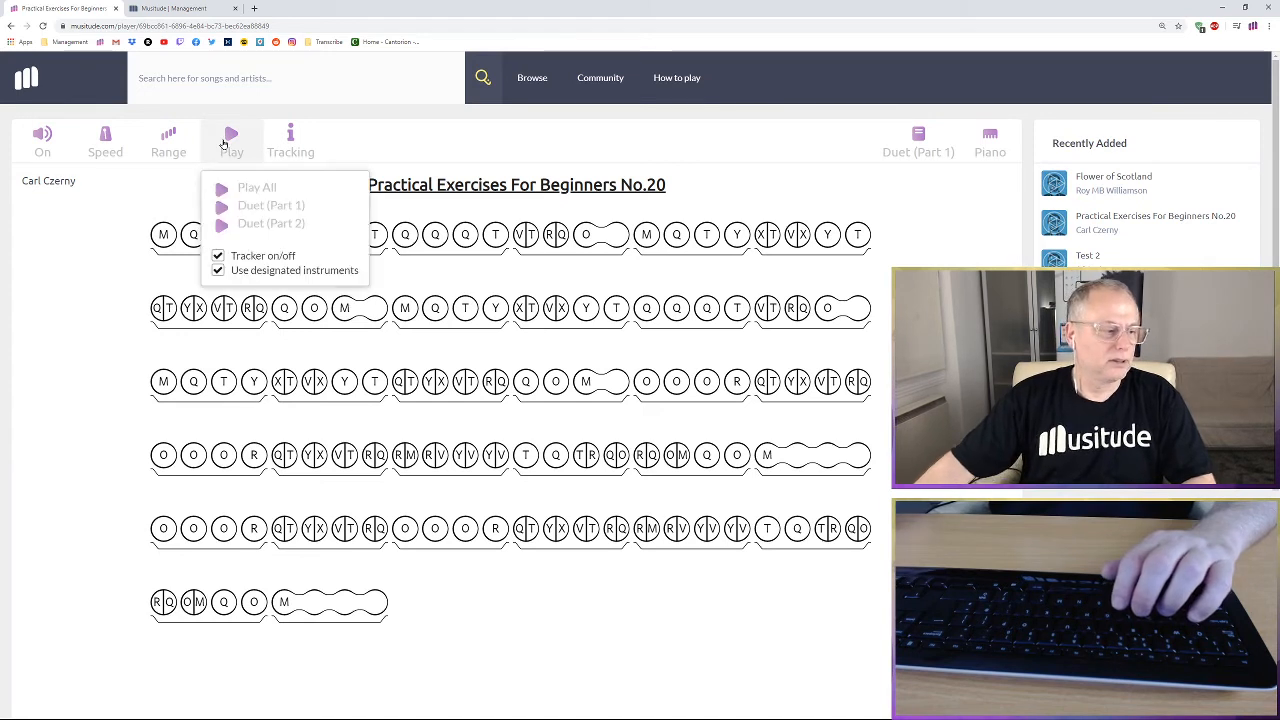
click(251, 224)
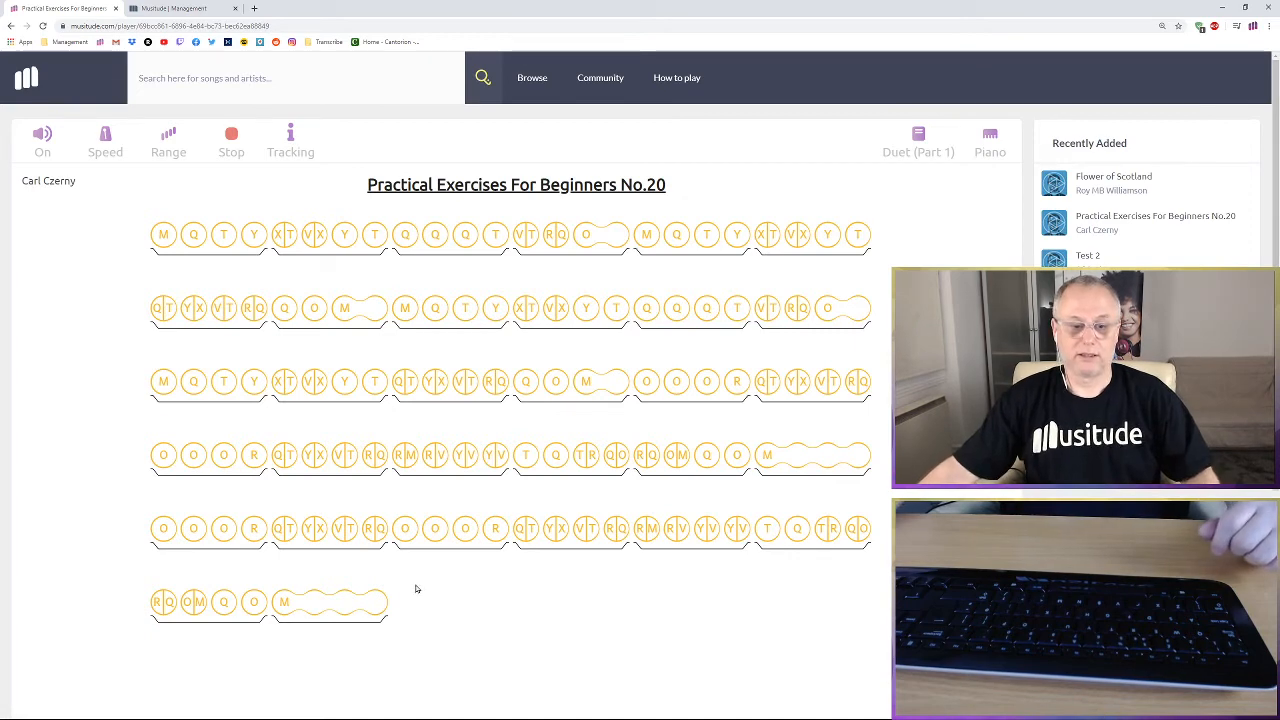
click(231, 140)
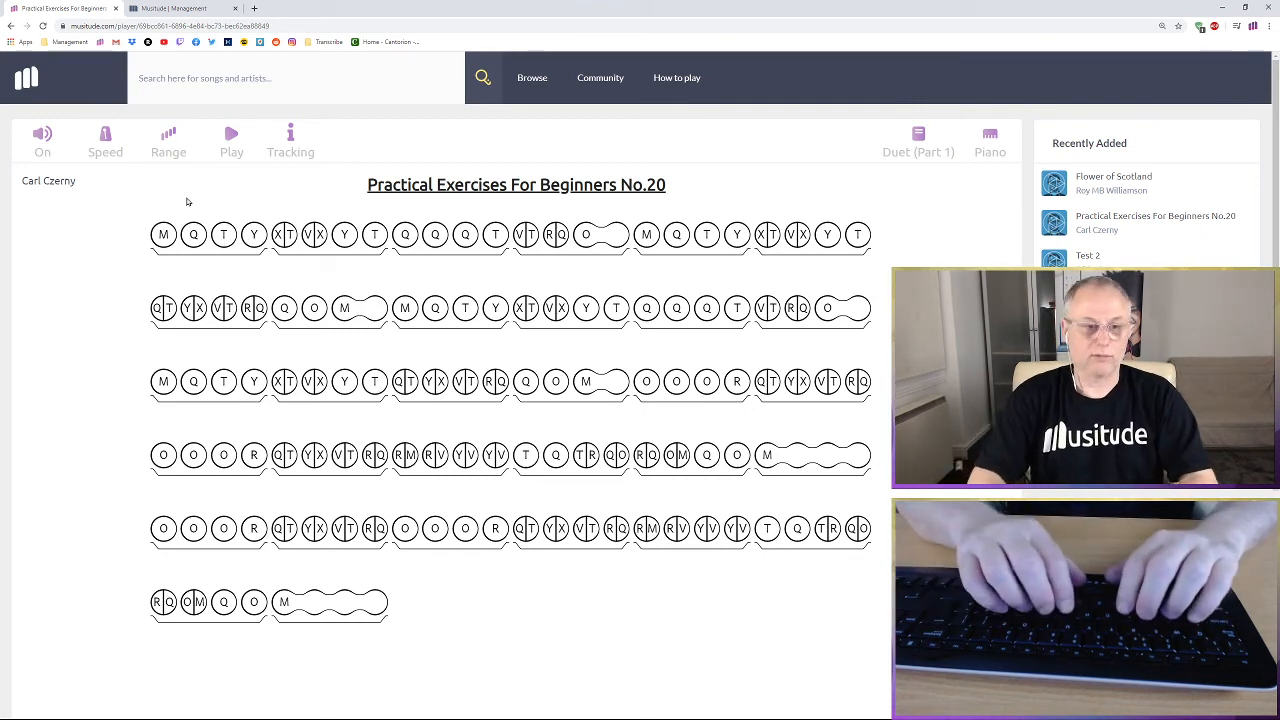
key(m)
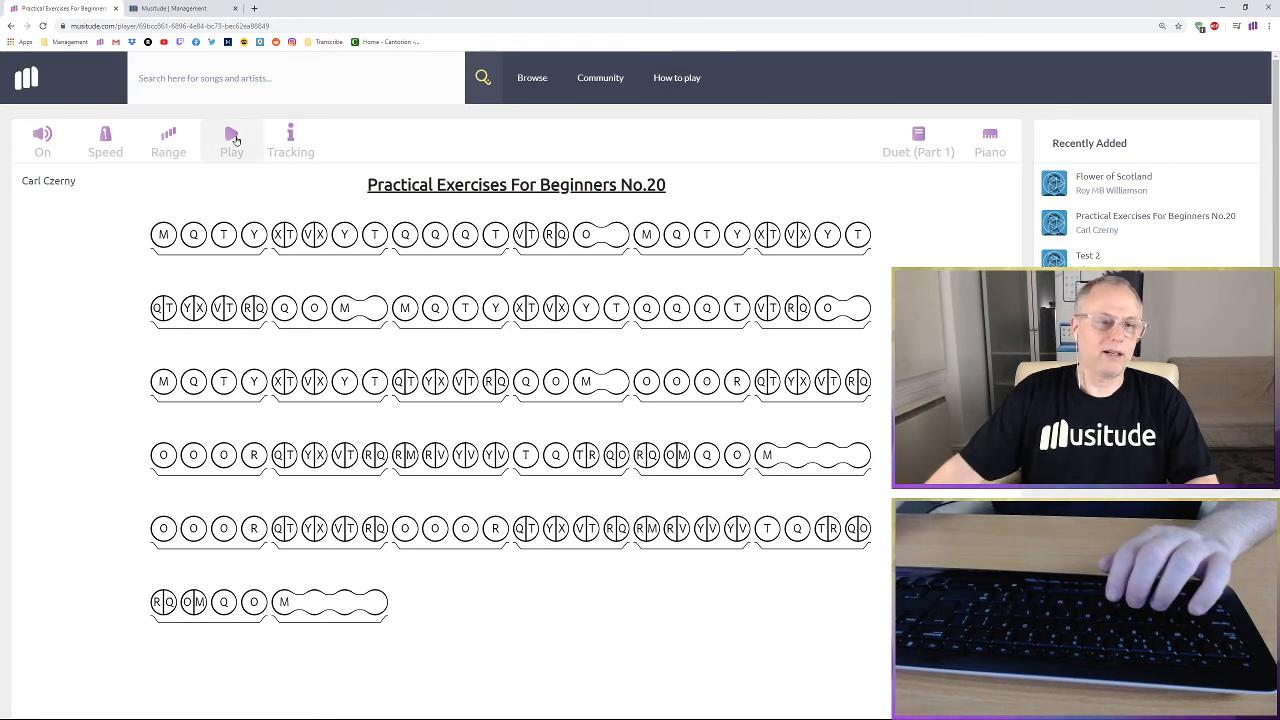
Check that the speed is Slow, run the Duet (Part 2) accompaniment again for the whole piece and stop it
click(119, 153)
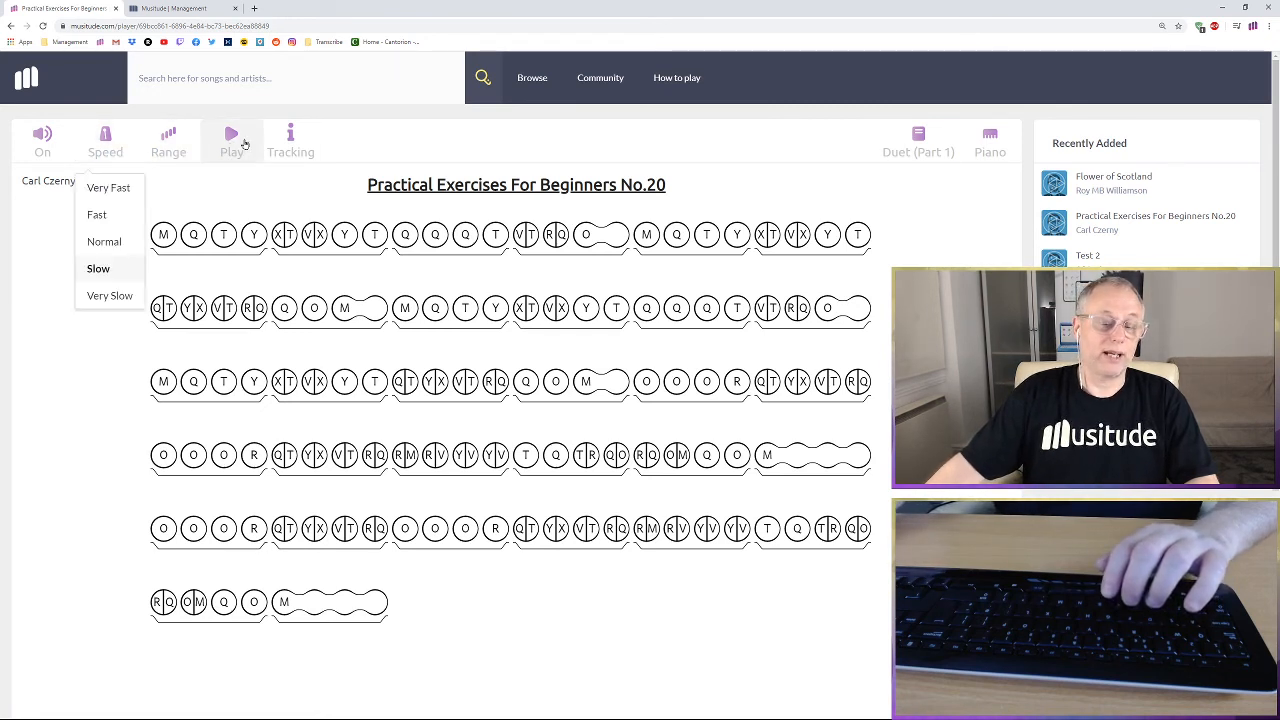
click(233, 142)
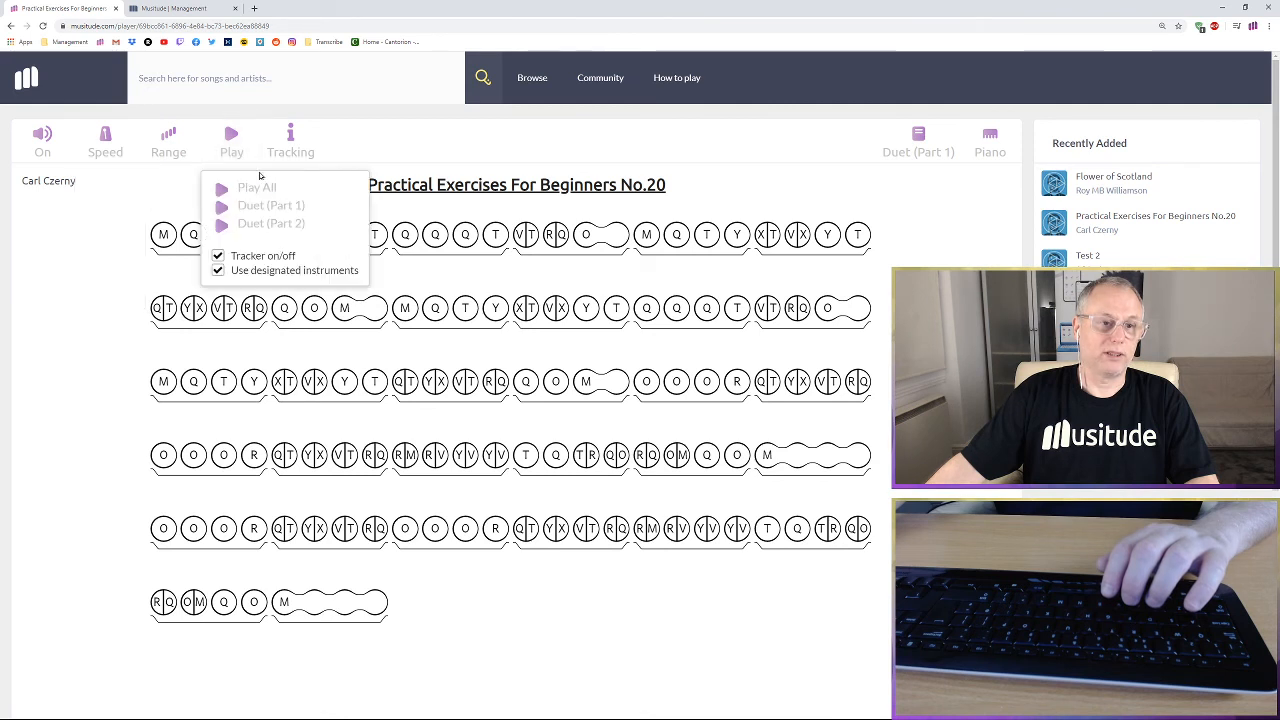
click(281, 223)
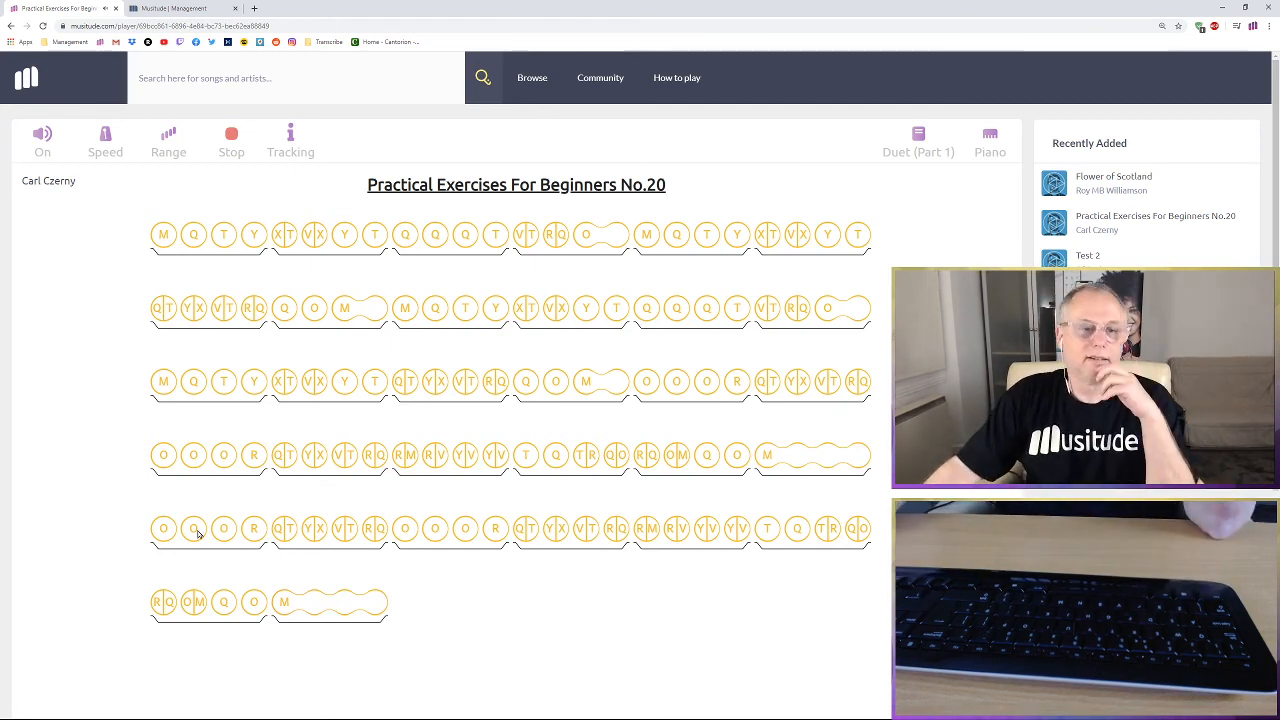
click(231, 138)
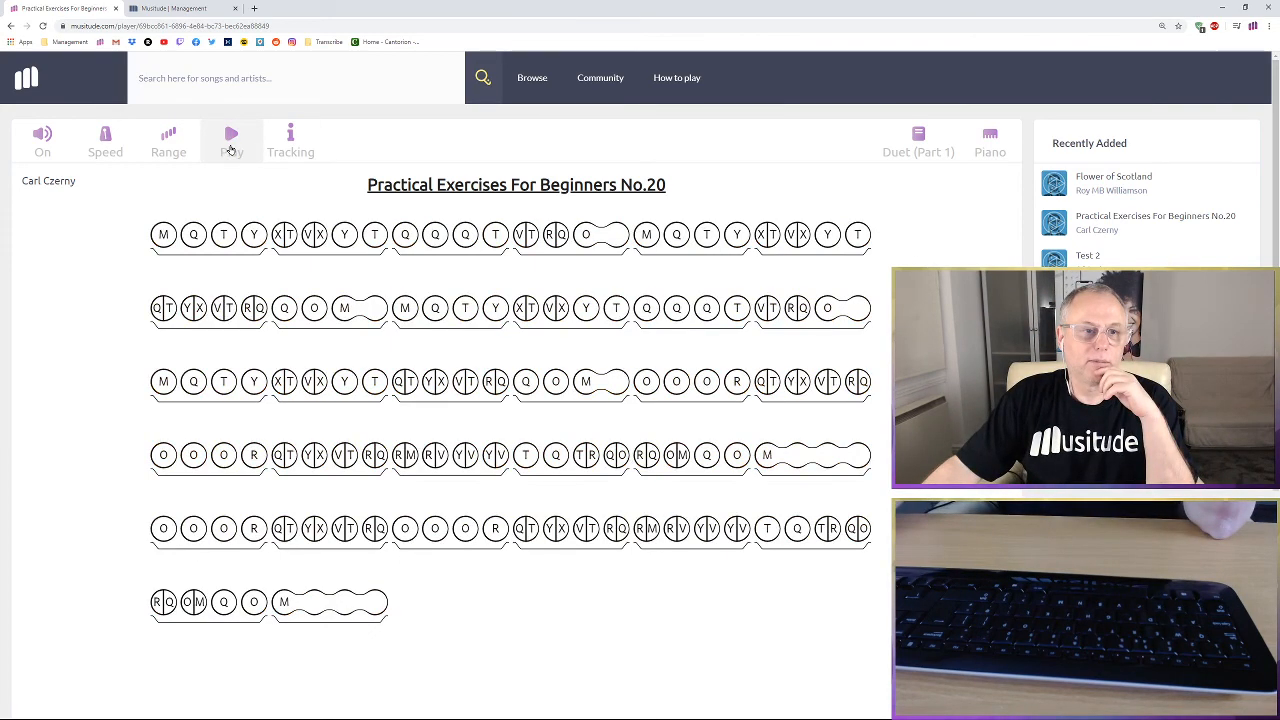
Set the playback speed to Normal and start the Duet (Part 2) accompaniment
click(105, 143)
click(112, 241)
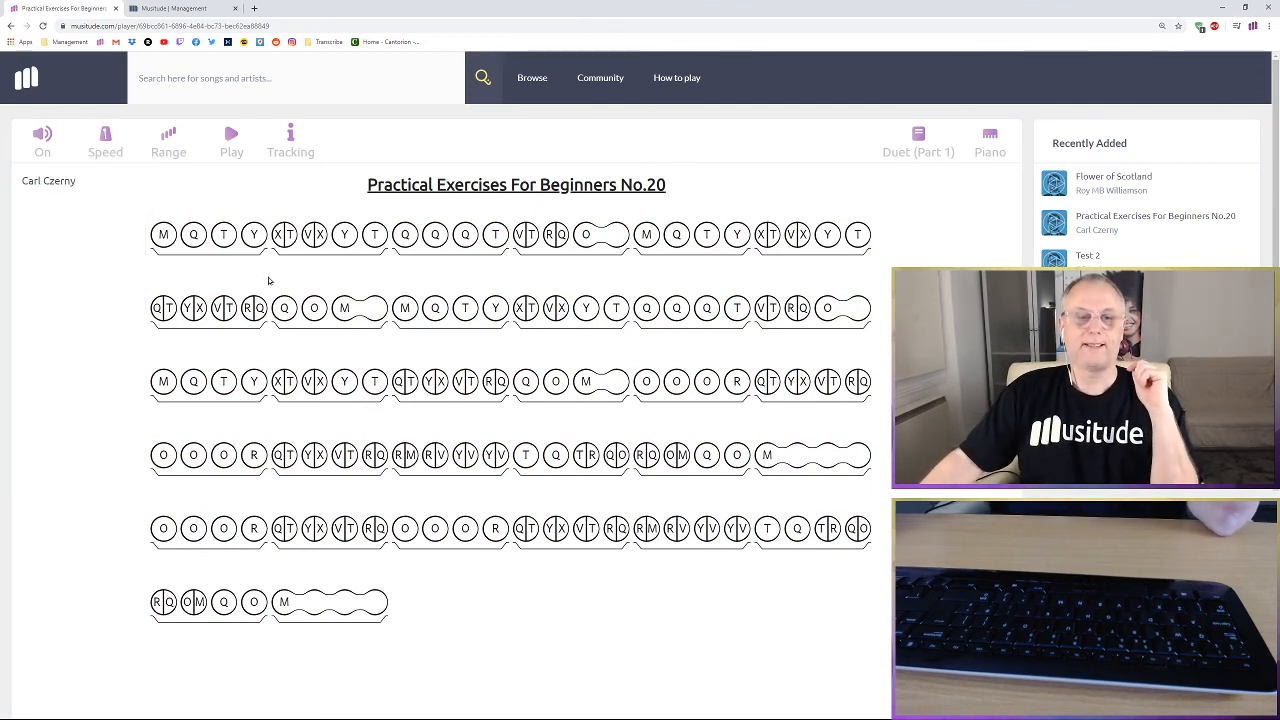
click(230, 137)
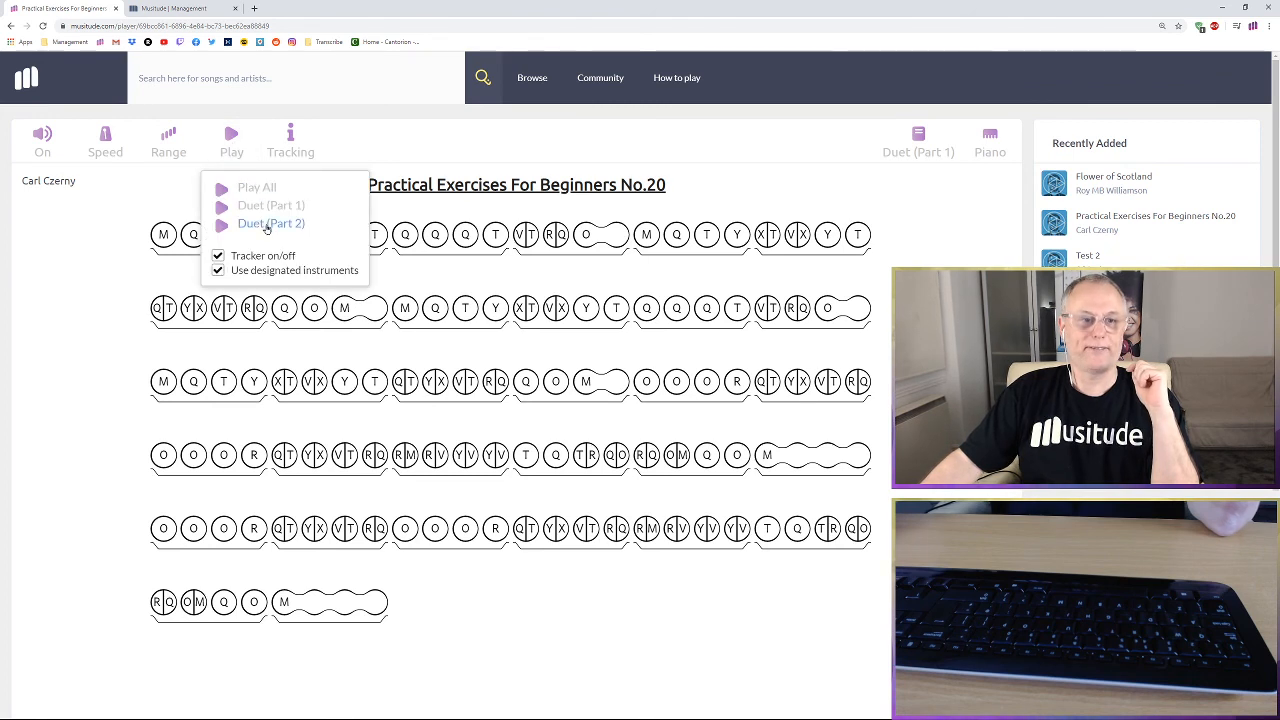
click(267, 224)
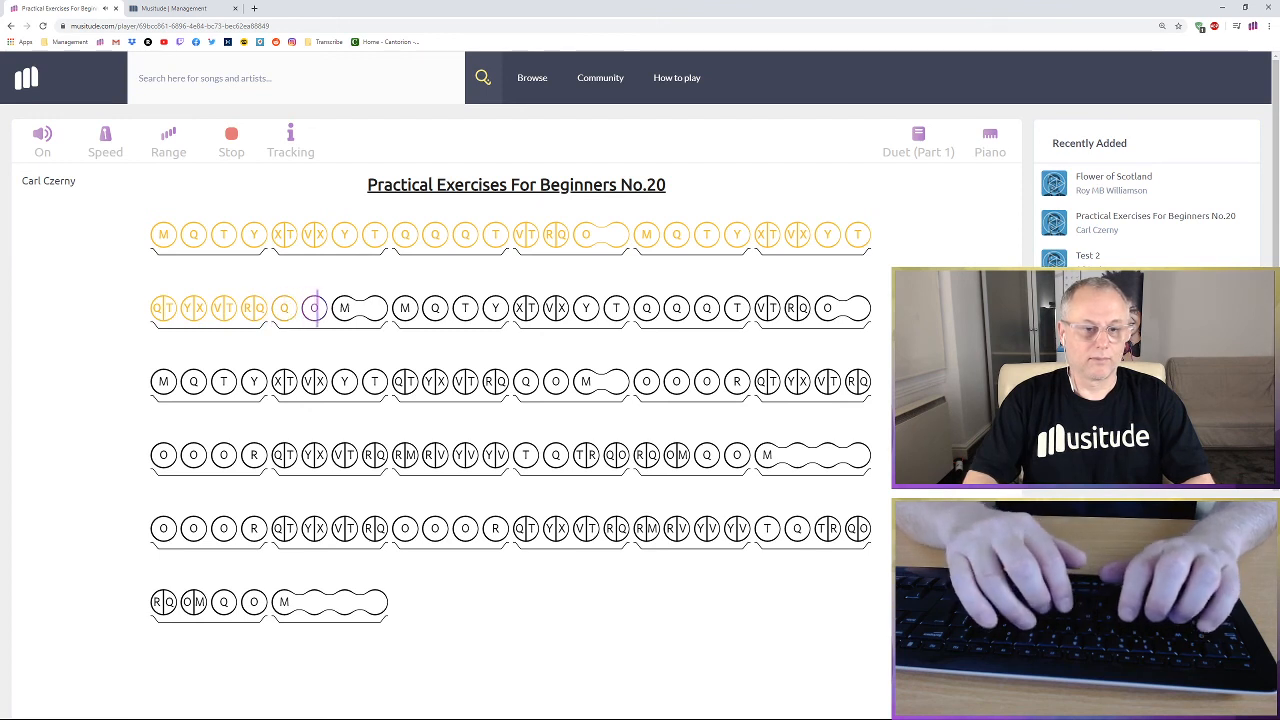
Play the rest of Part 1's second line with the accompaniment: M, MQTY, XT VX Y T, QQQT, VT RQ O
key(m)
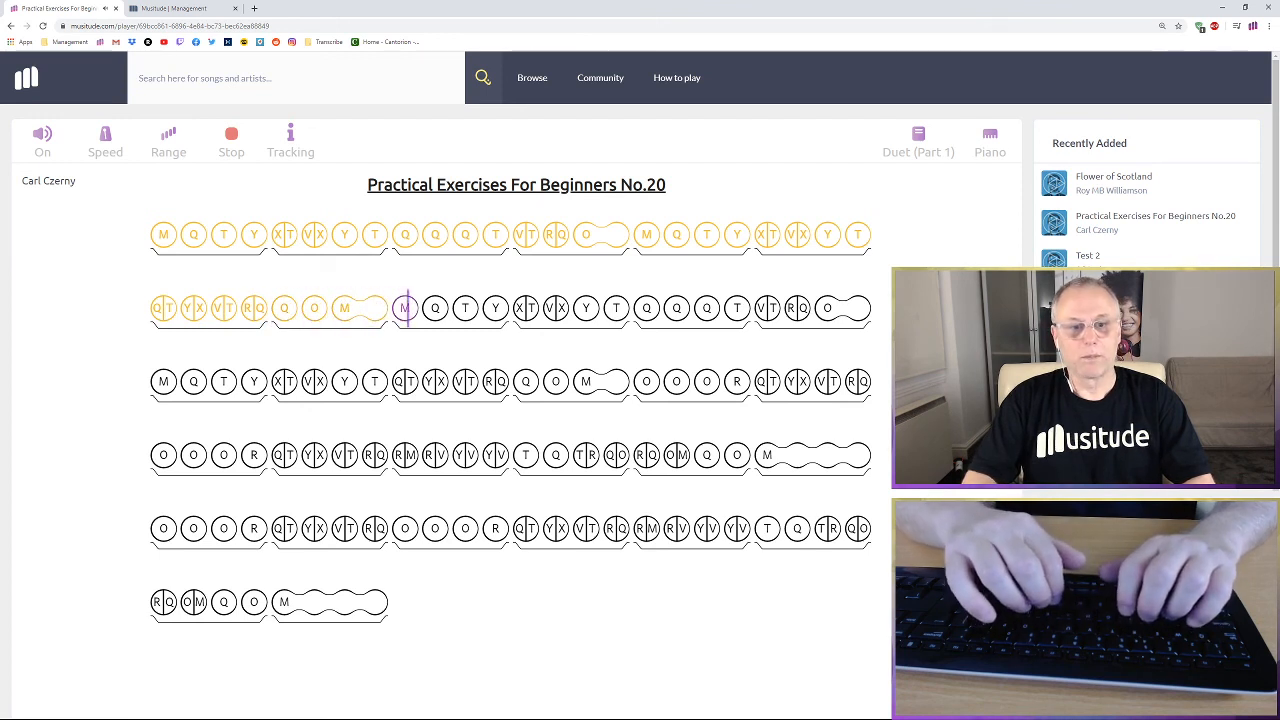
key(q)
key(y)
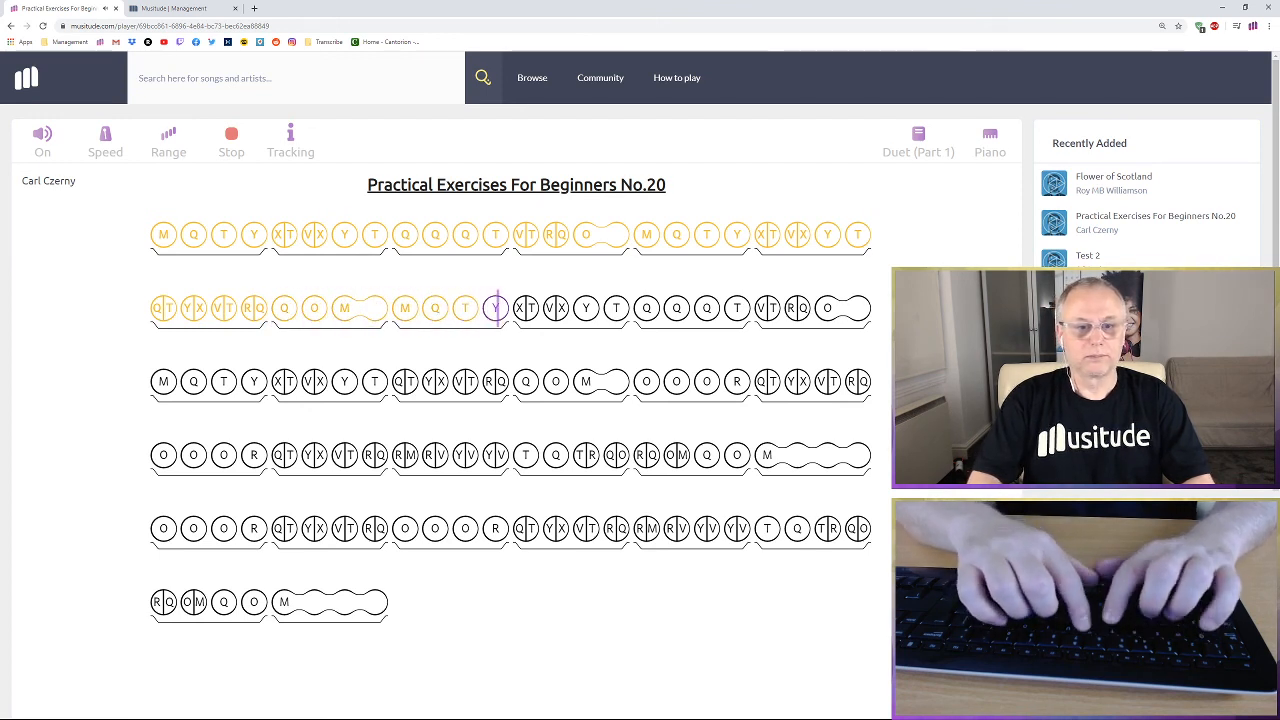
key(v)
key(x)
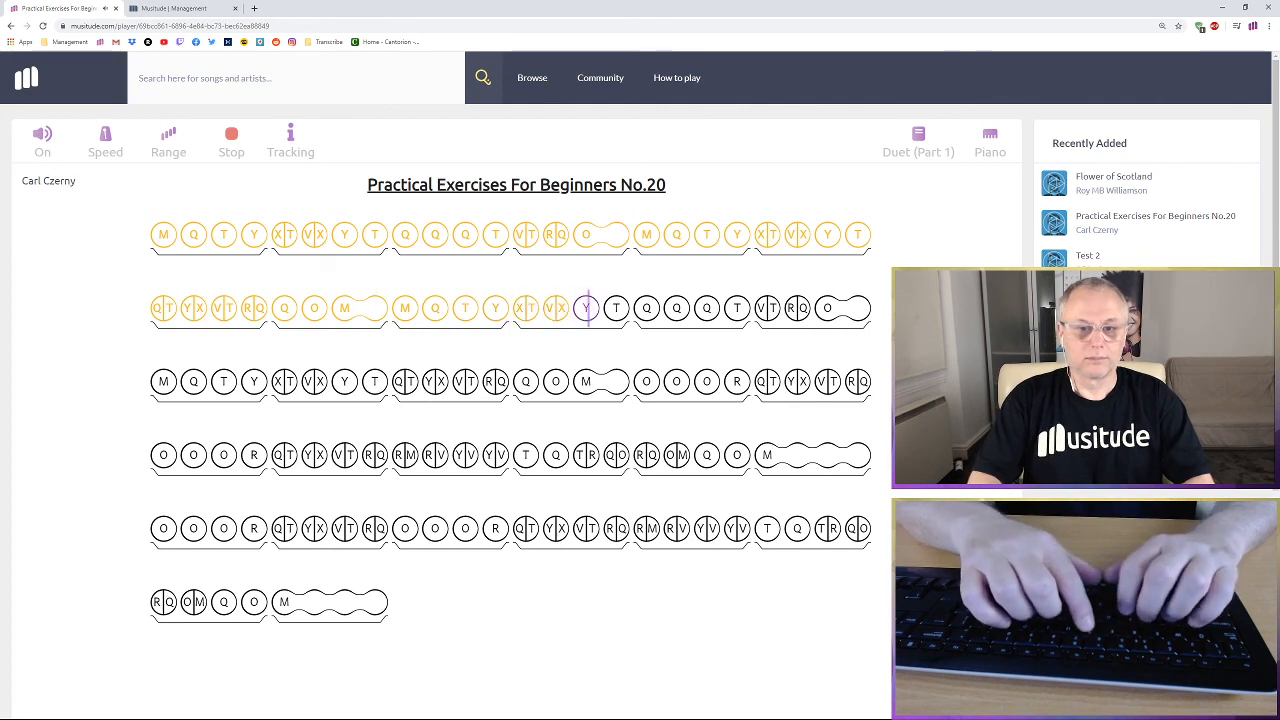
key(t)
key(q)
key(q)
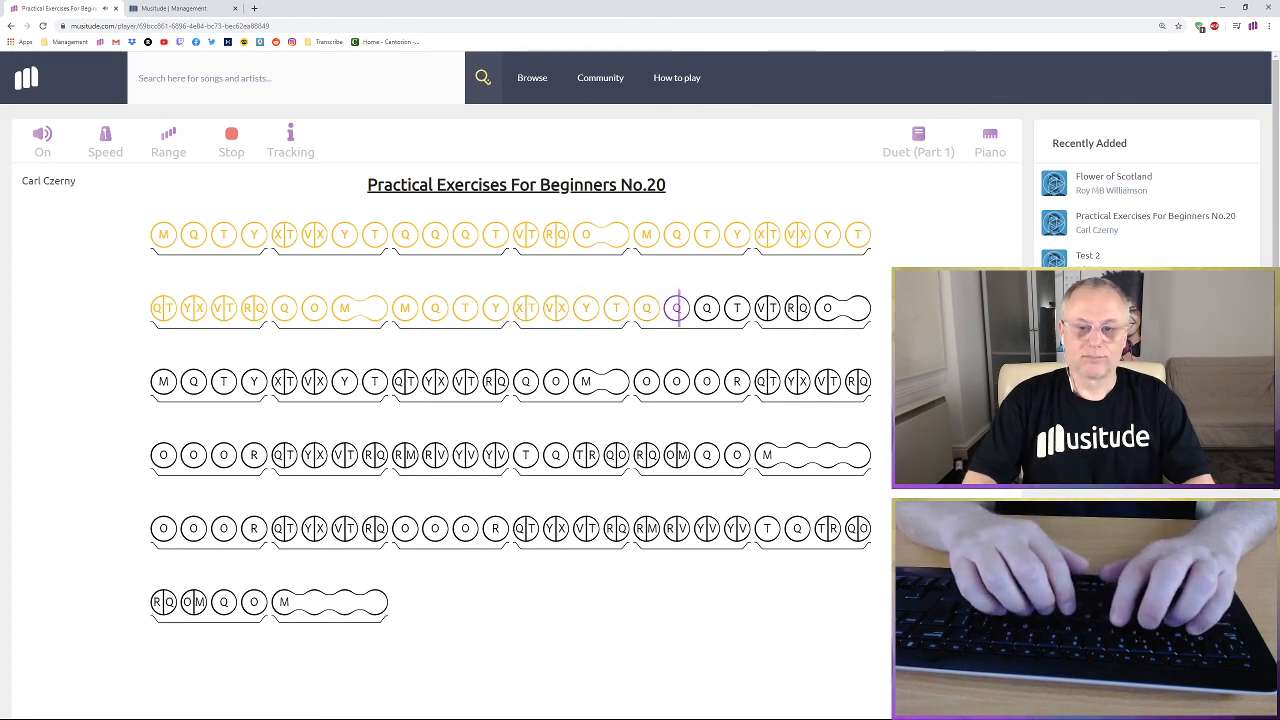
key(q)
key(t)
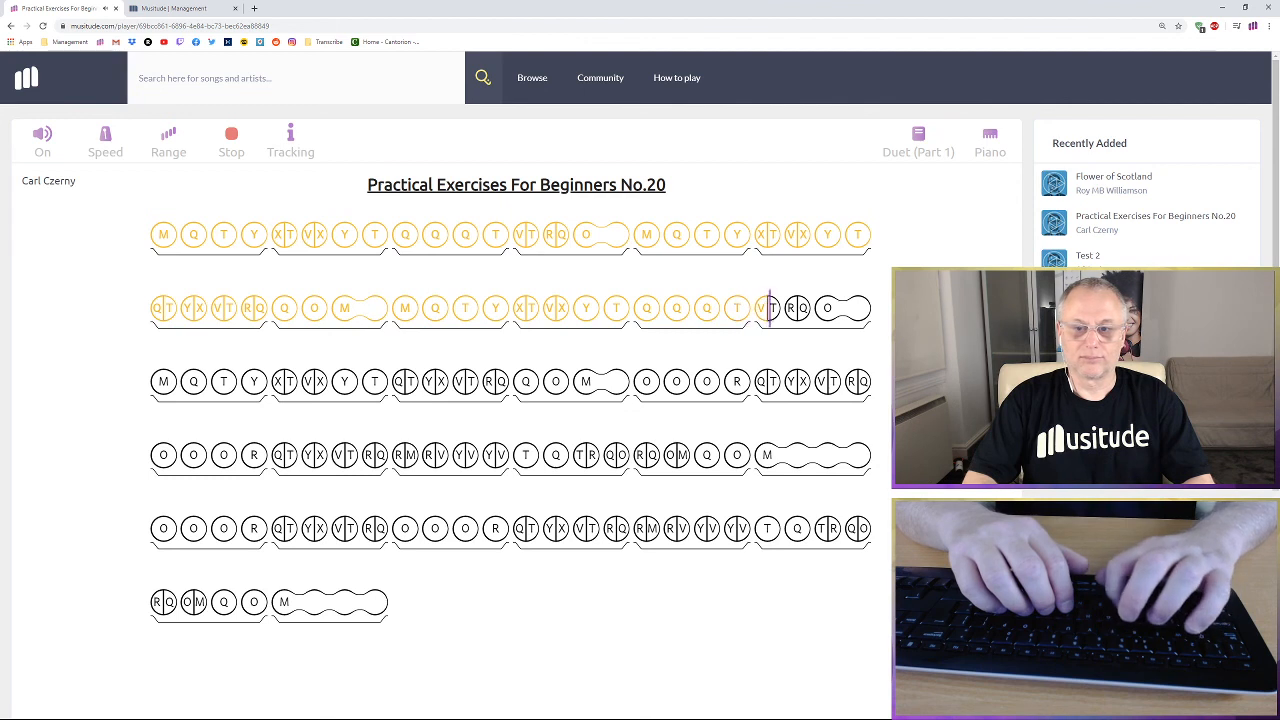
key(t)
key(o)
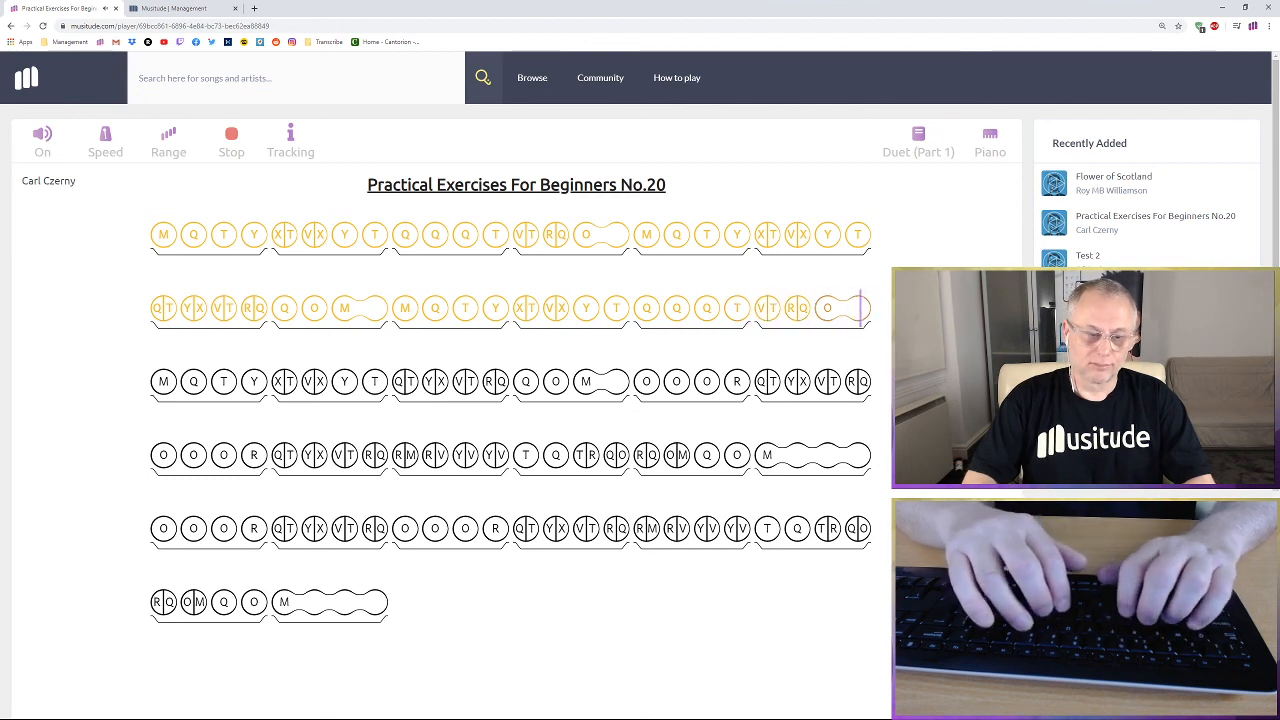
Play the first four measures of the third line in time: MQTY, XT VX Y T, QT YX VT RQ, Q O M
key(m)
key(q)
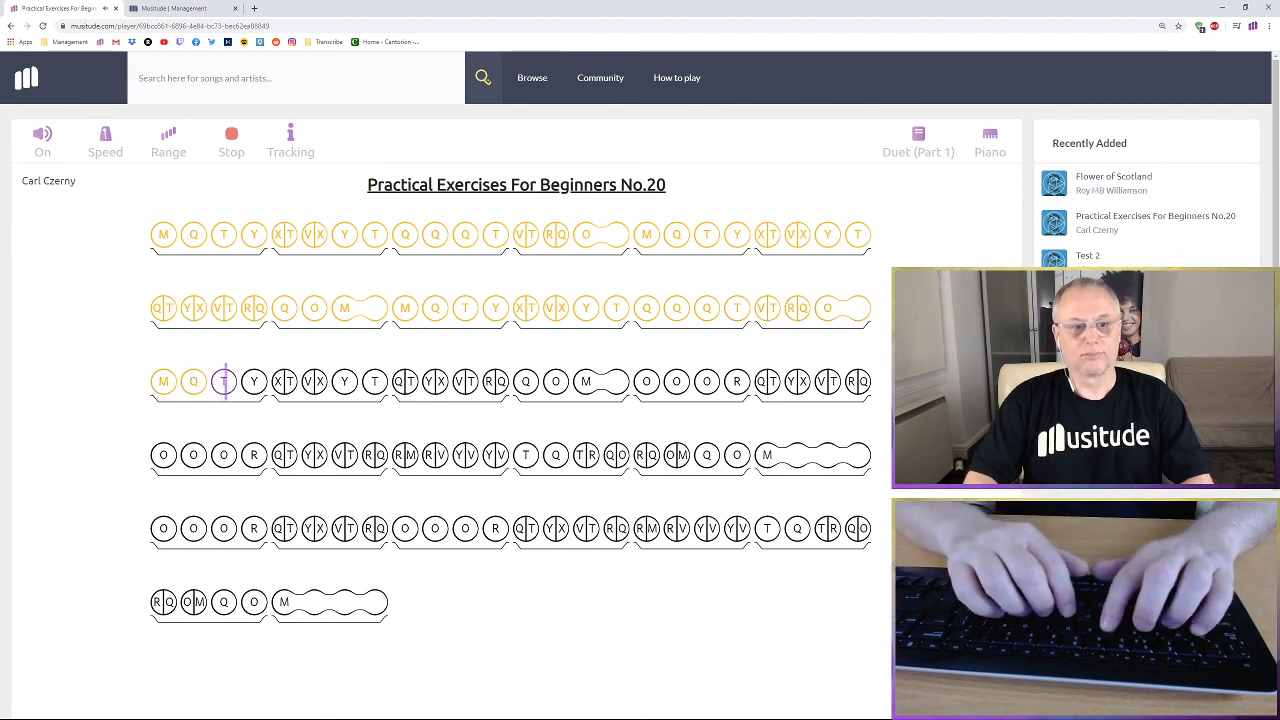
key(t)
key(y)
key(x)
key(t)
key(v)
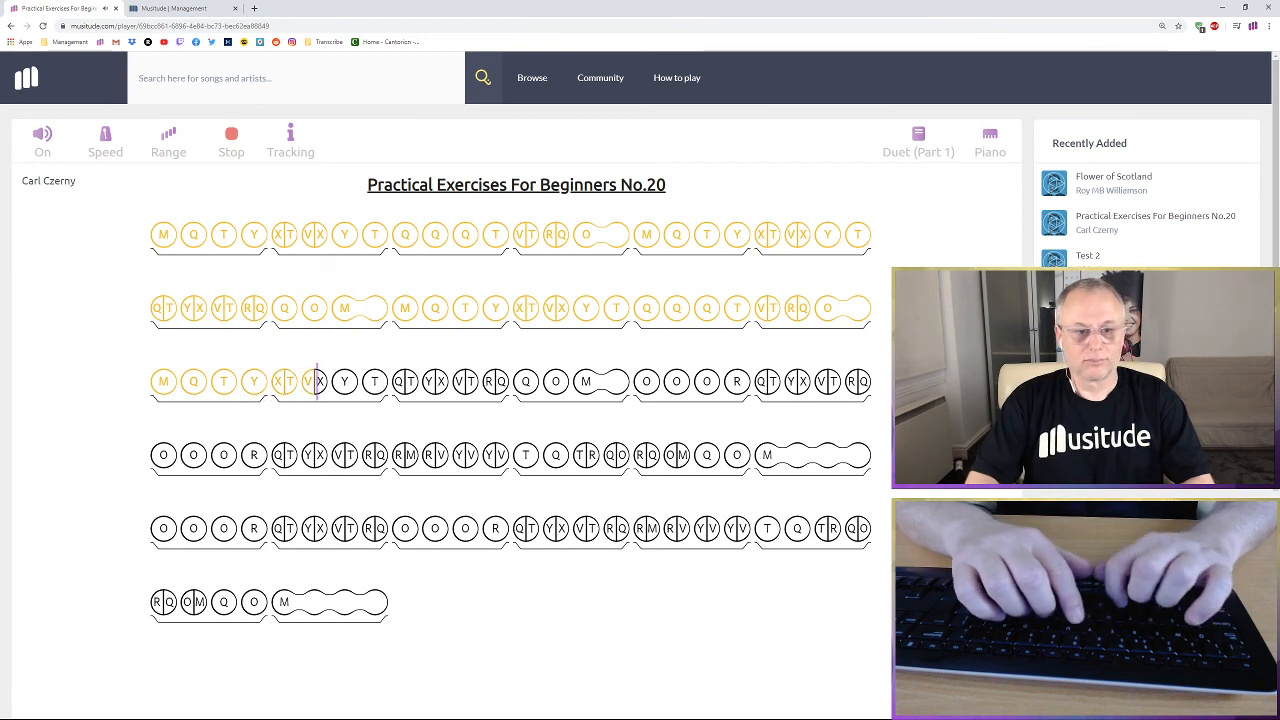
key(x)
key(y)
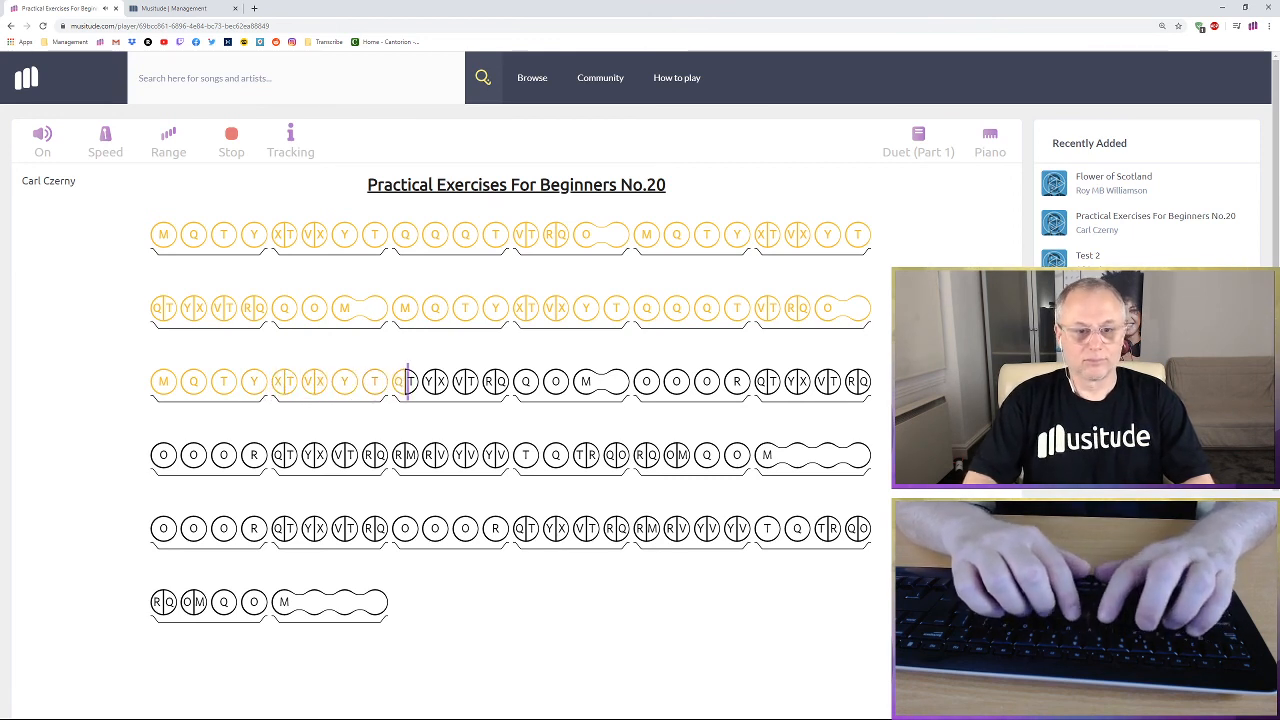
key(t)
key(v)
key(t)
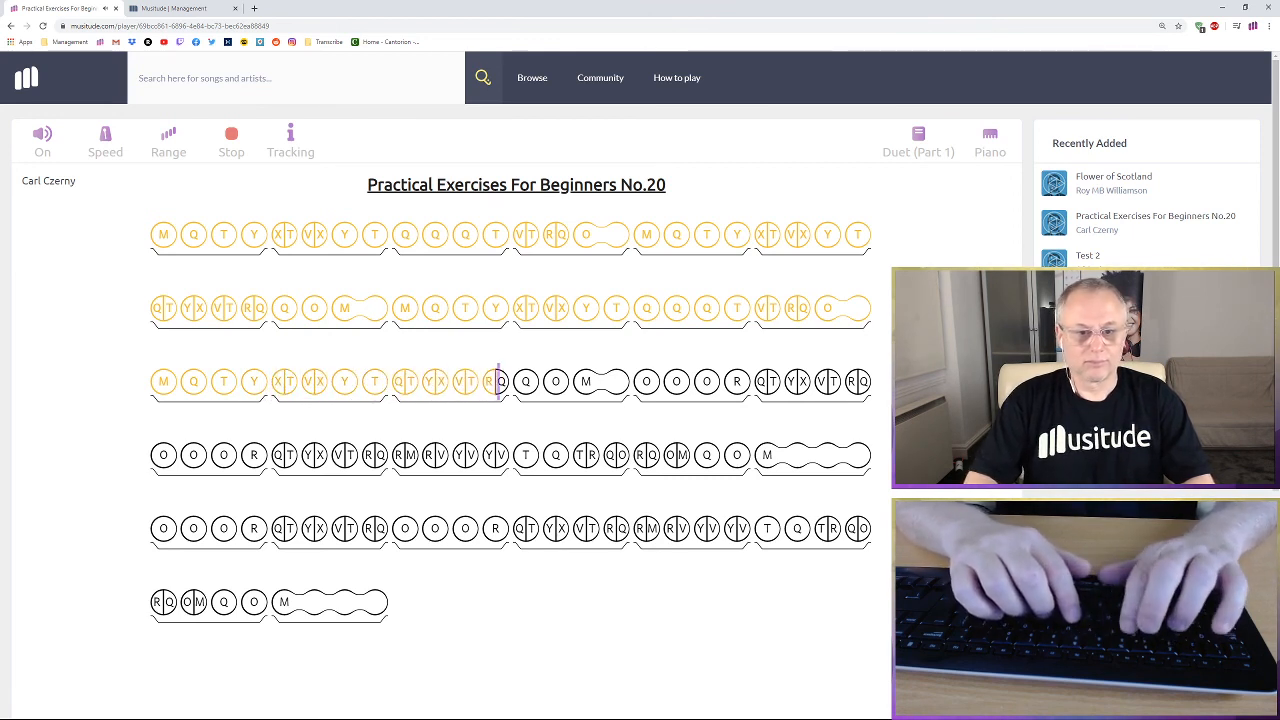
key(q)
key(q)
key(o)
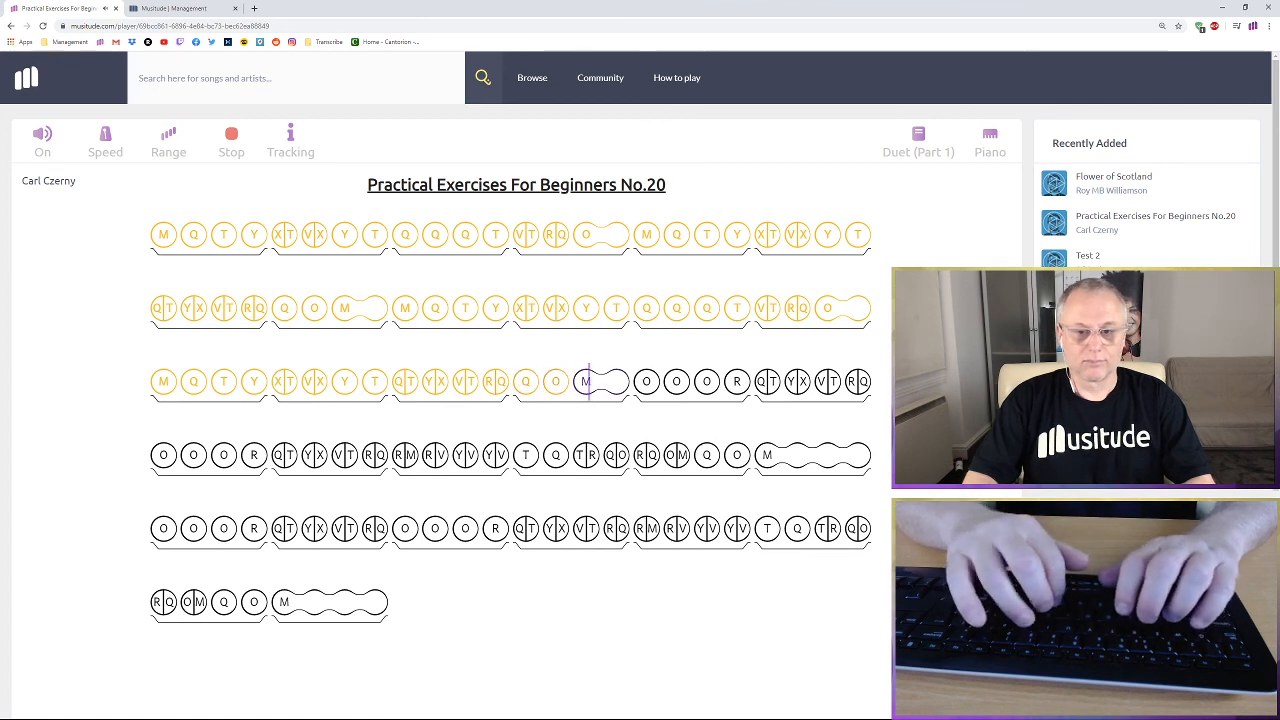
key(m)
Play the last two measures of the third line along with the accompaniment: OOOR, QT YX VT RQ
key(o)
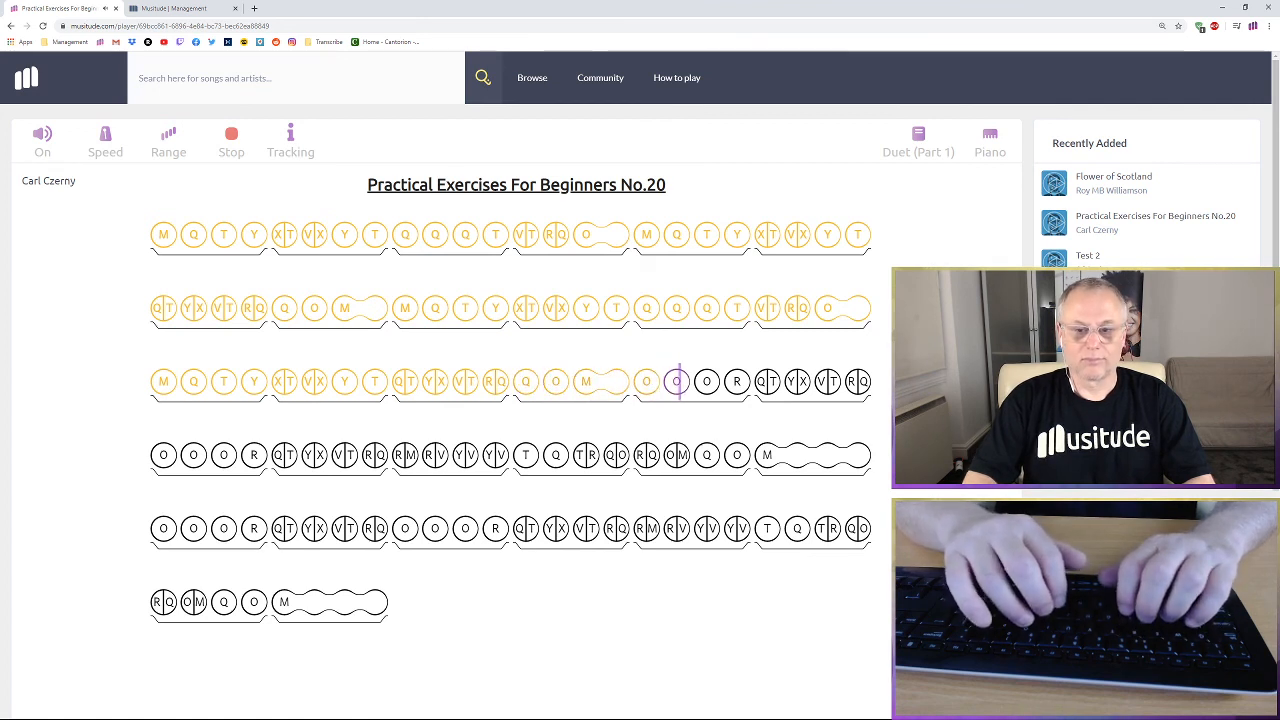
key(o)
key(o)
key(r)
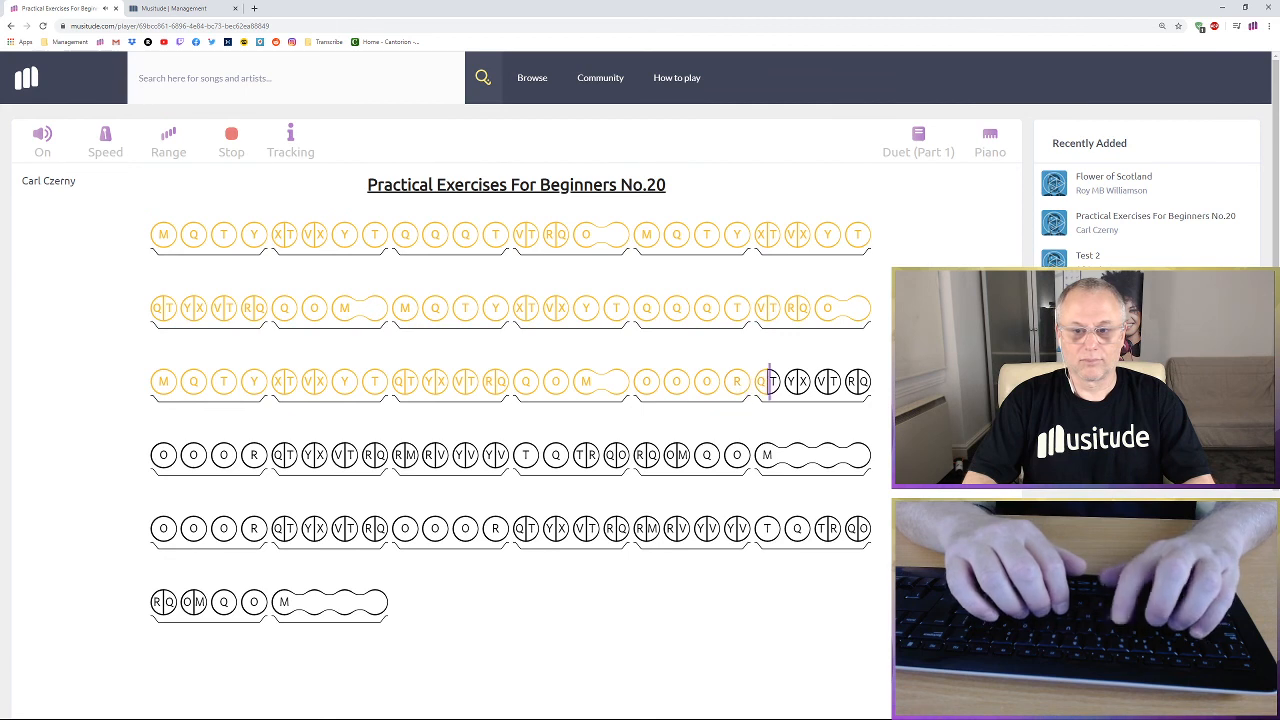
key(q+t)
key(v+t)
key(r+q)
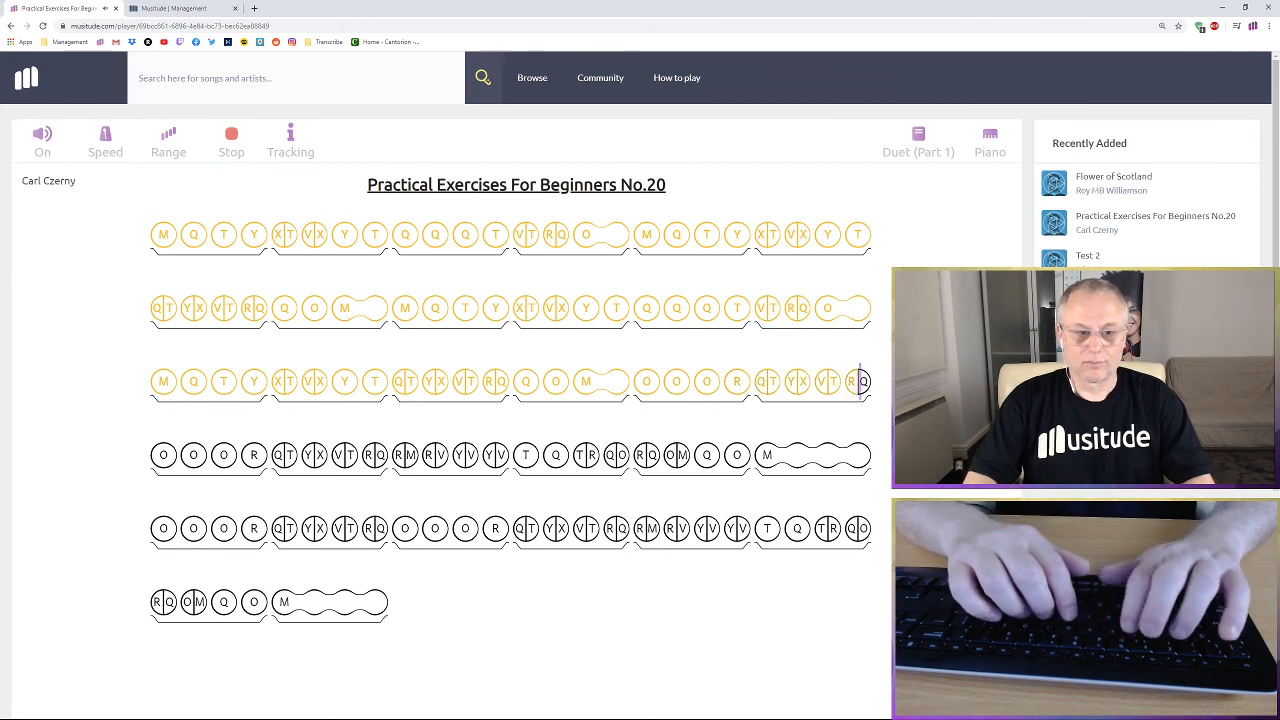
Play the first two measures of the fourth line in time: OOOR, QT YX VT RQ
key(o)
key(o)
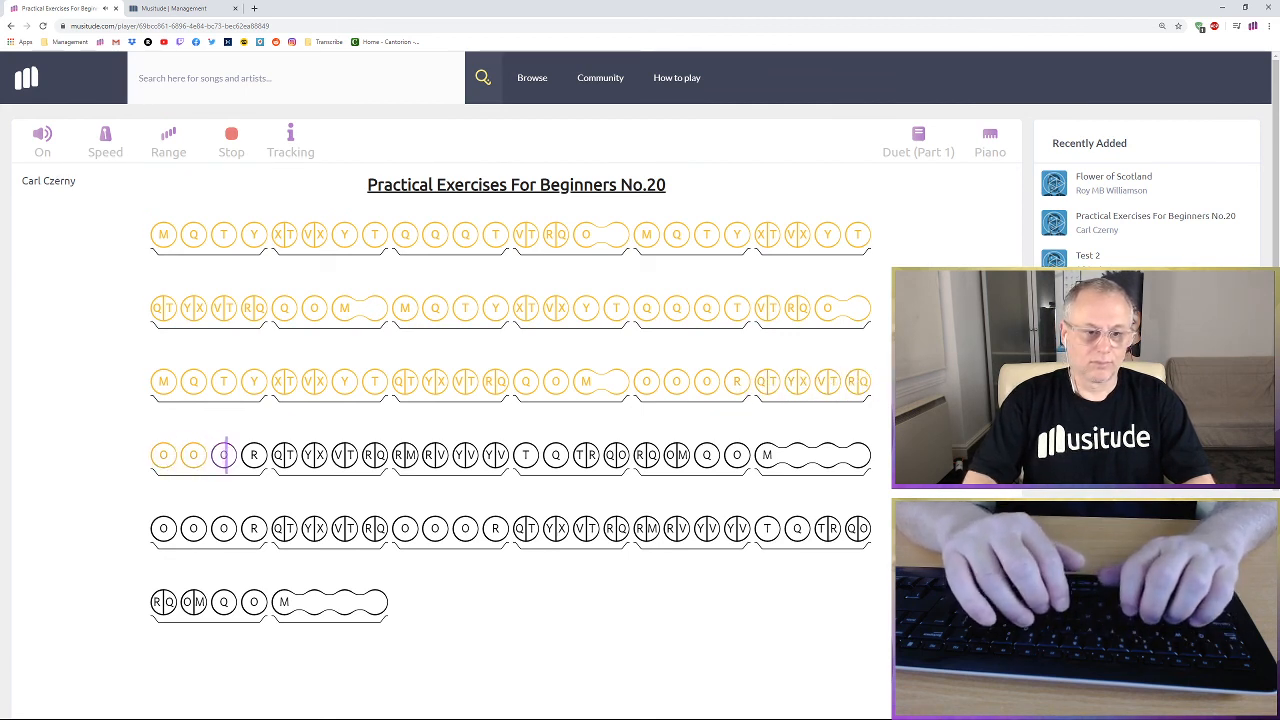
key(o)
key(r)
key(q+t)
key(y+x)
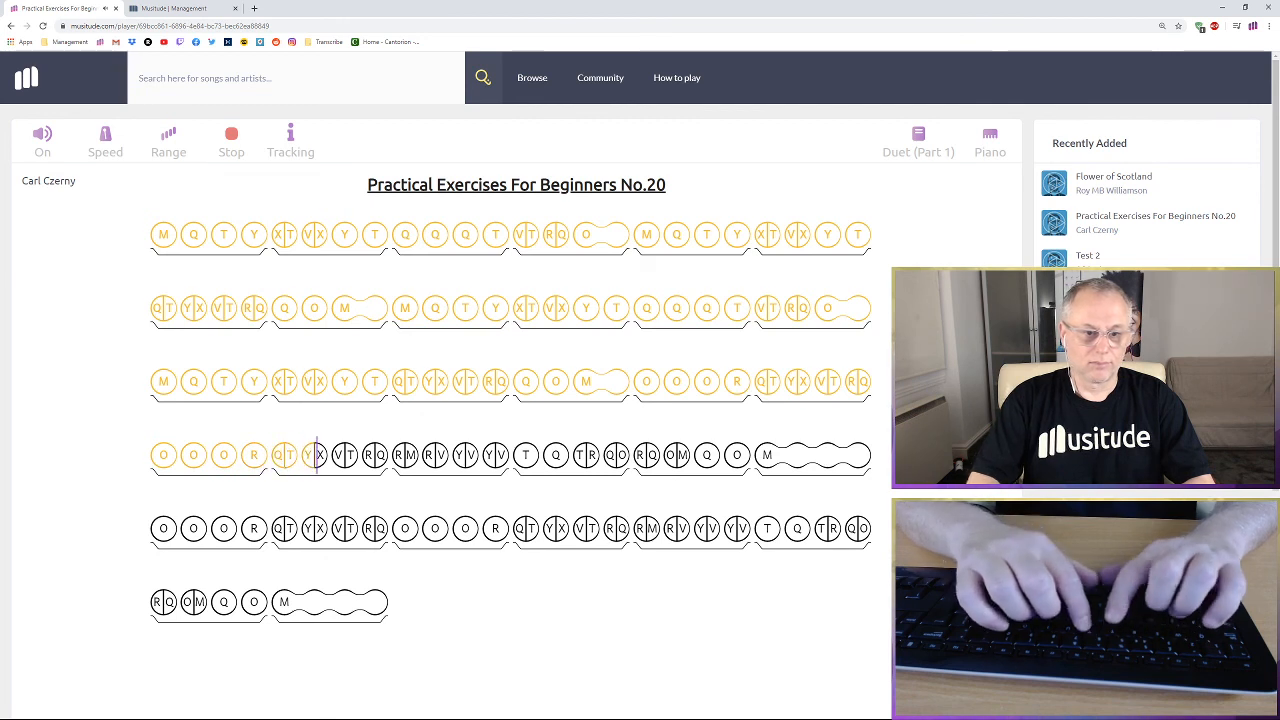
key(v+t)
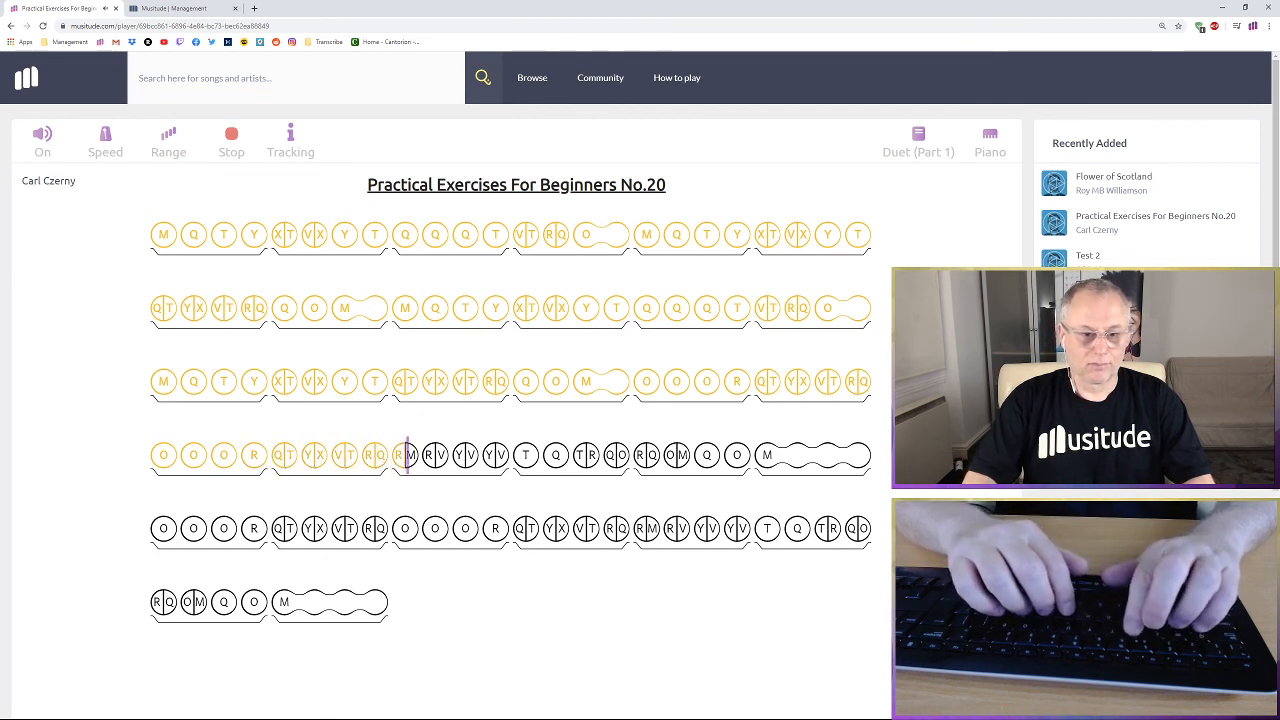
Play the rest of the fourth line to its closing long note: RM RV YV YV, T Q TR QO, RQ OM Q O, M
key(r+m)
key(y+v)
key(y+v)
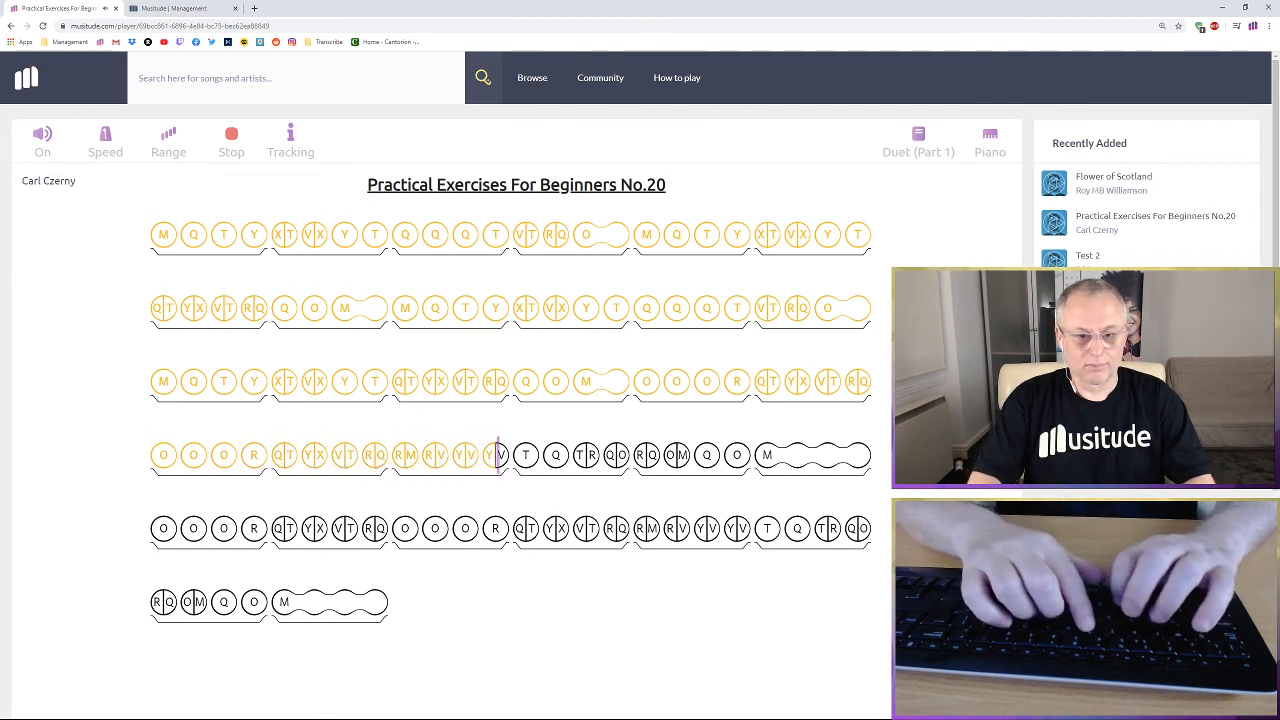
key(t)
key(q)
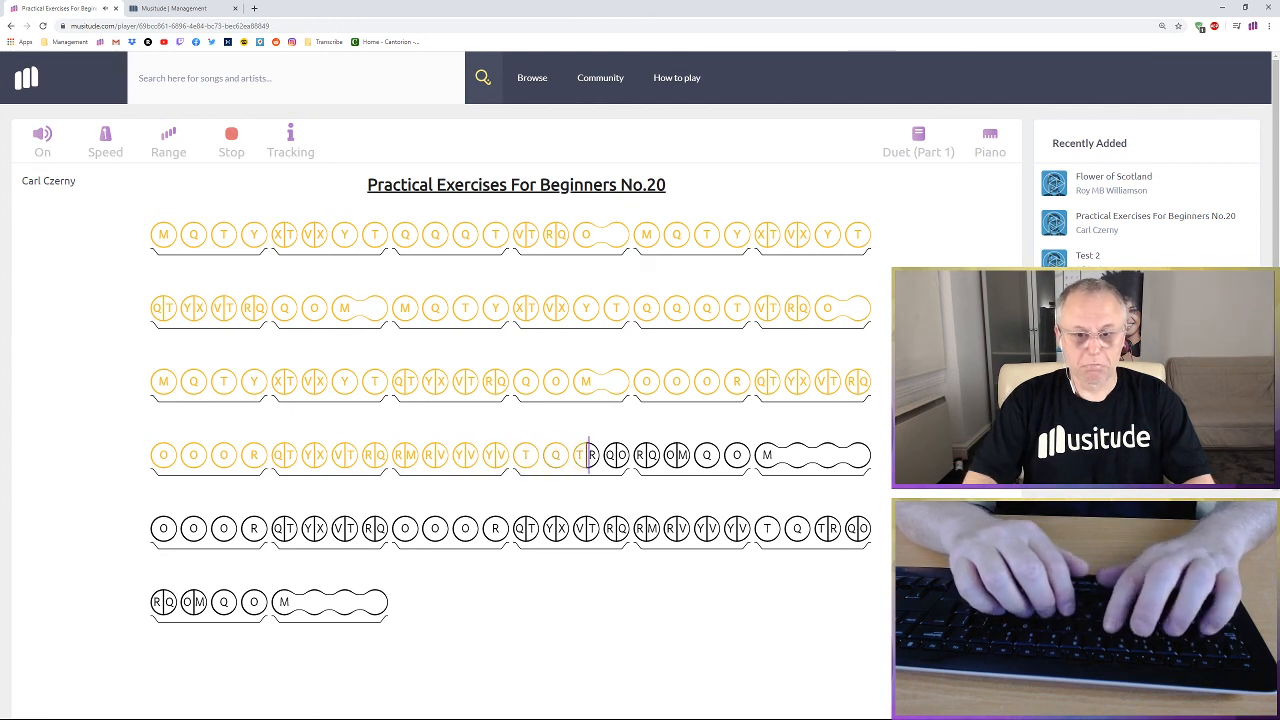
key(t+r)
key(r+q)
key(o+m)
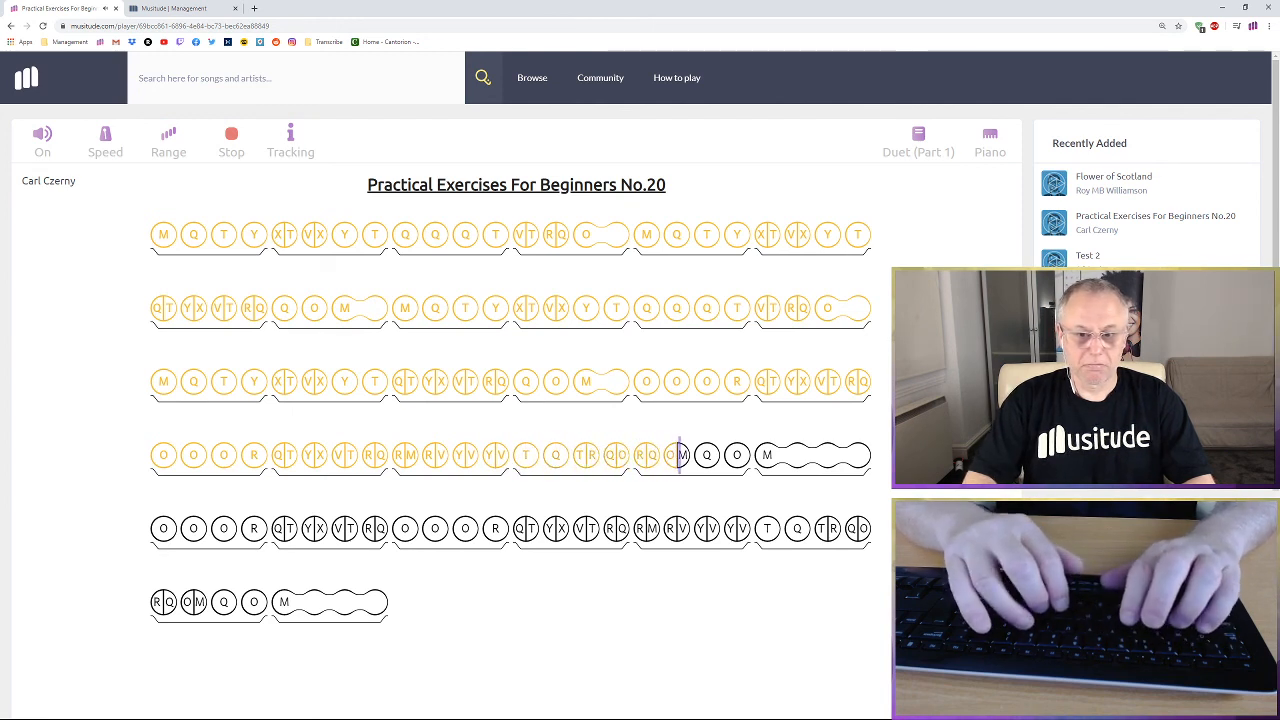
key(q)
key(o)
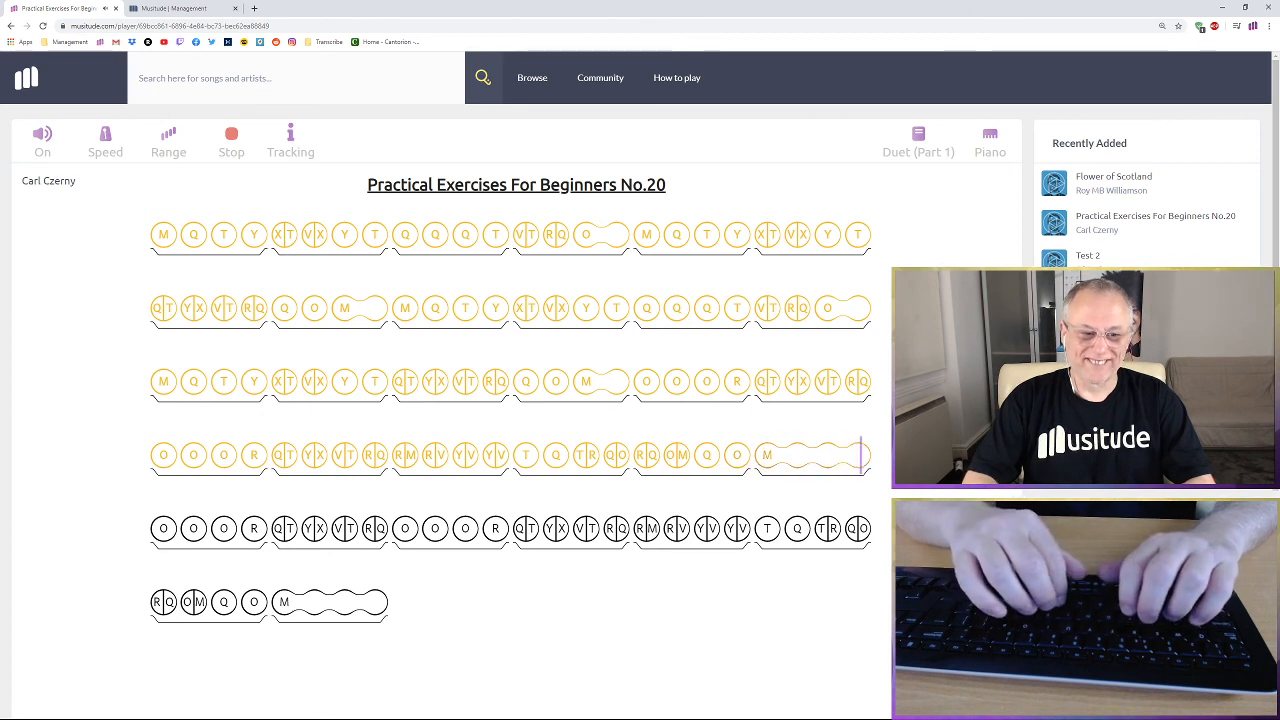
Begin the repeated ending by playing the first two measures of the fifth line: OOOR, QT YX VT RQ
key(o)
key(o)
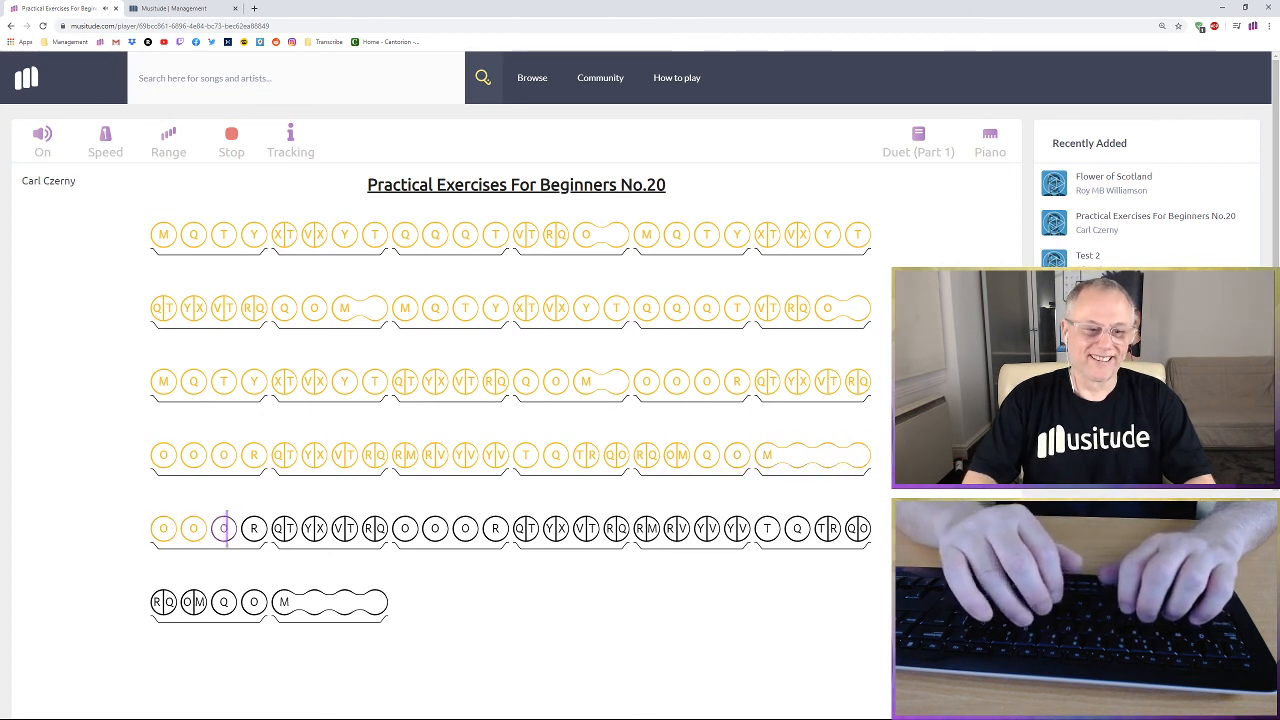
key(o)
key(r)
key(q)
key(t)
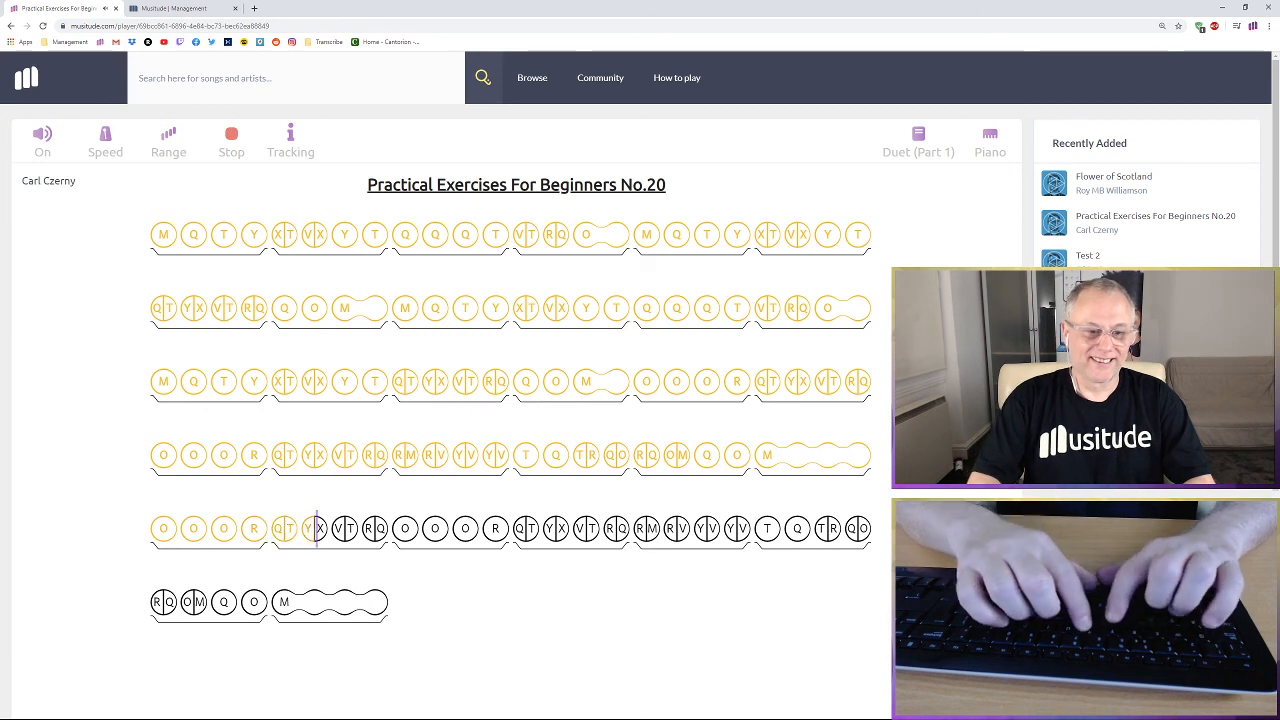
key(y)
key(x)
key(v)
key(t)
key(r)
key(q)
Play the third and fourth measures of the fifth line with the accompaniment: OOOR, QT YX VT RQ
key(o)
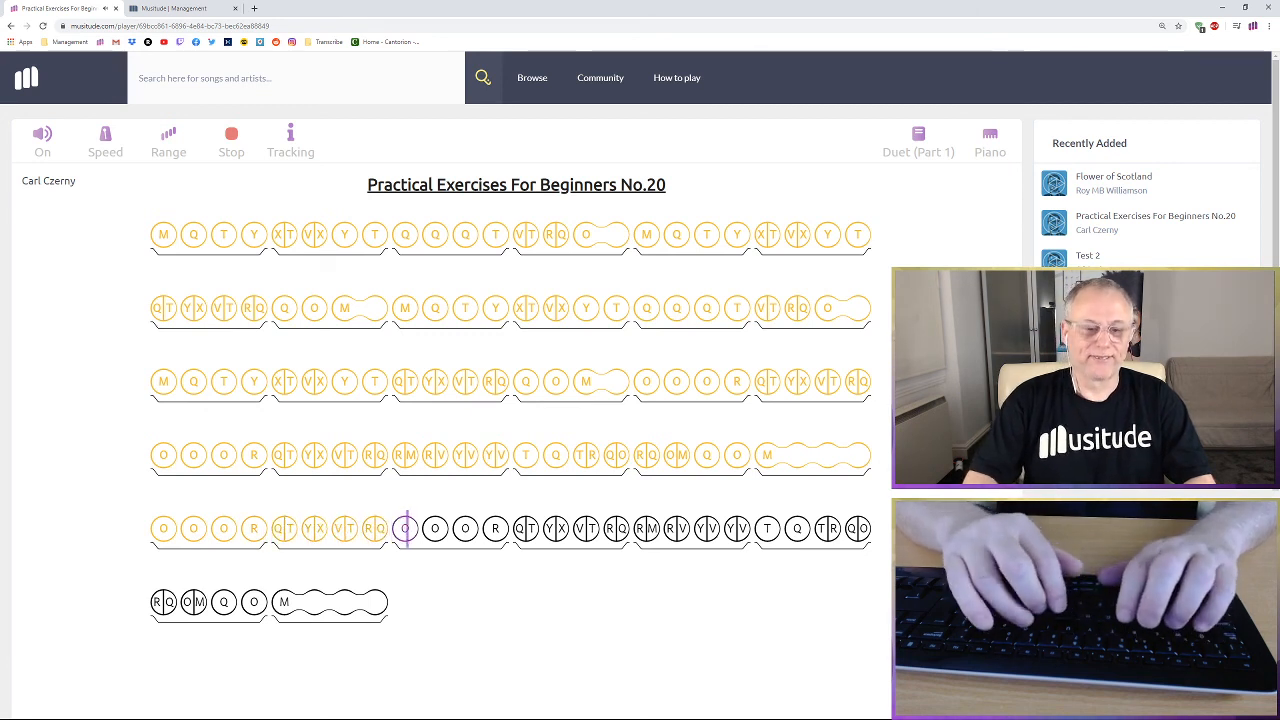
key(o)
key(o)
key(o)
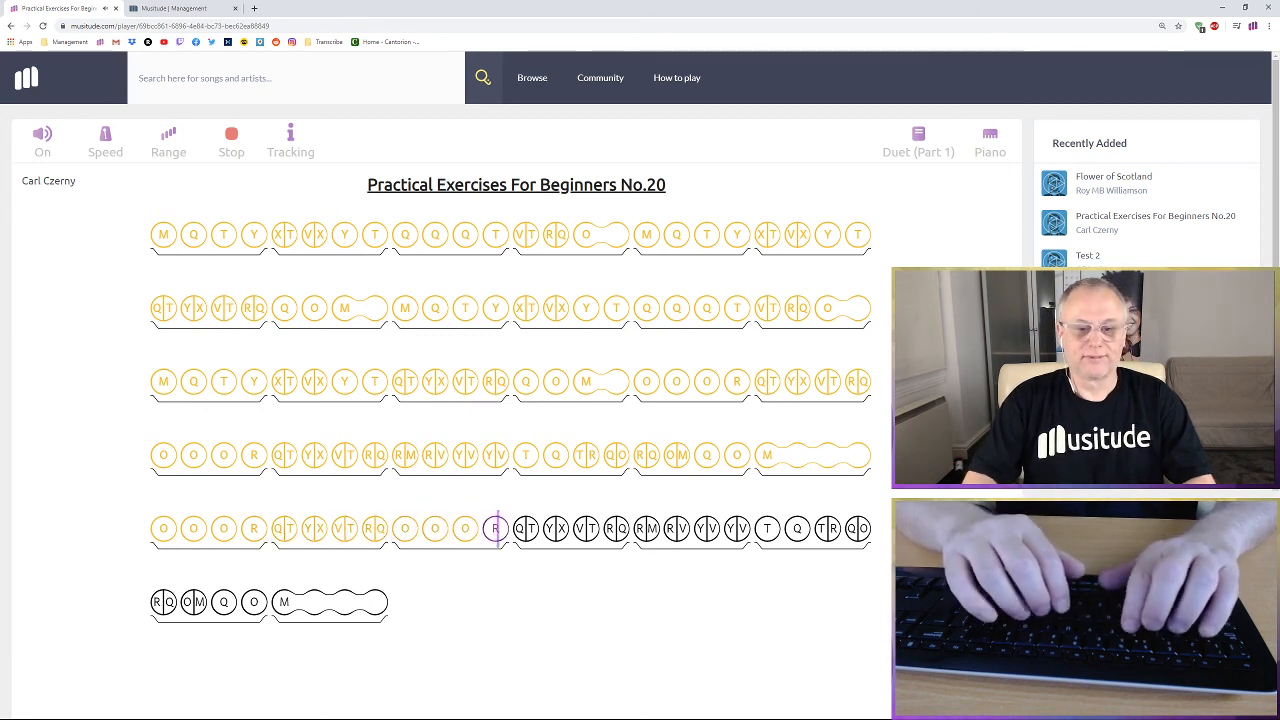
key(r)
key(y)
key(x)
key(v)
key(t)
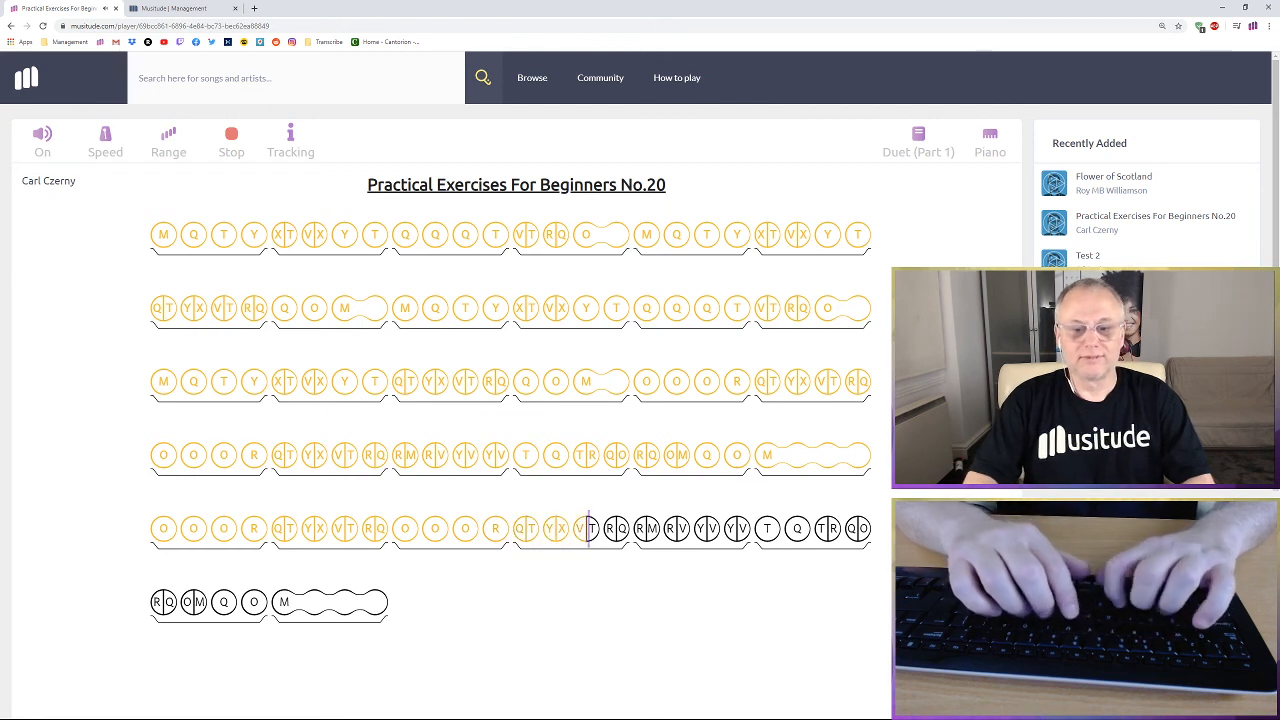
key(r)
key(q)
Play the last two measures of the fifth line in time: RM RV YV YV, T Q TR QO
key(r)
key(m)
key(r)
key(v)
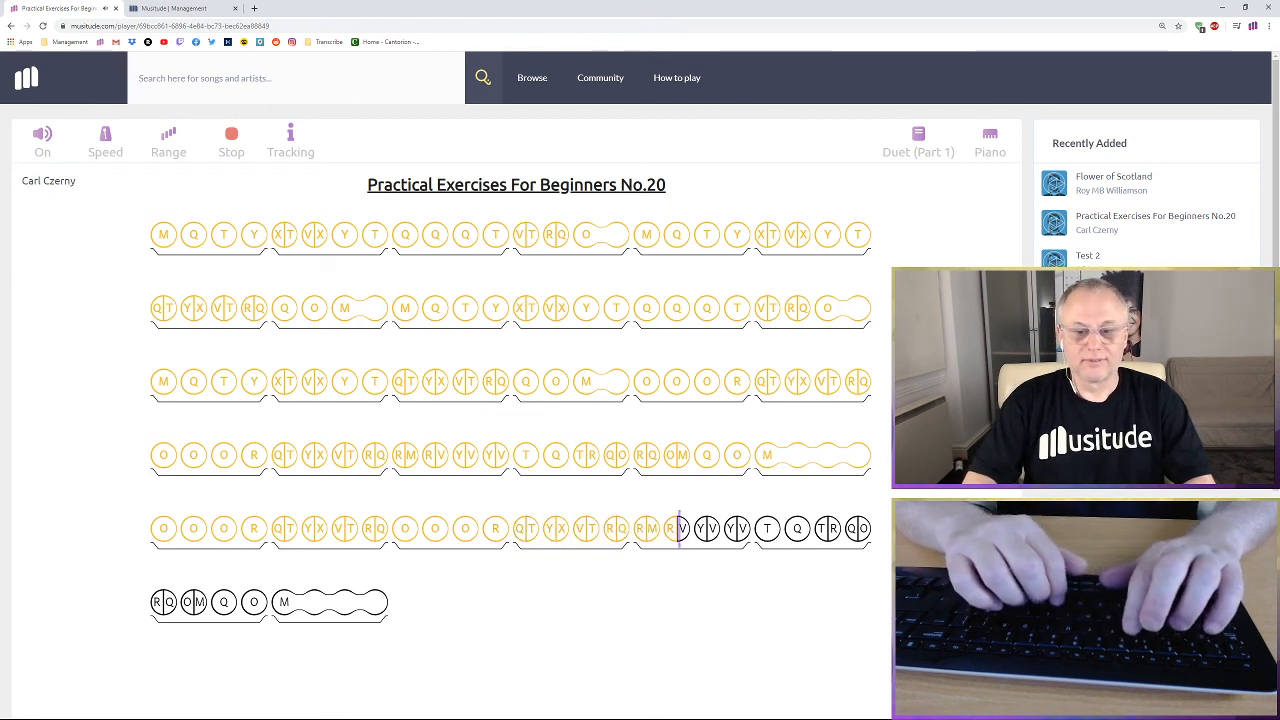
key(y)
key(v)
key(t)
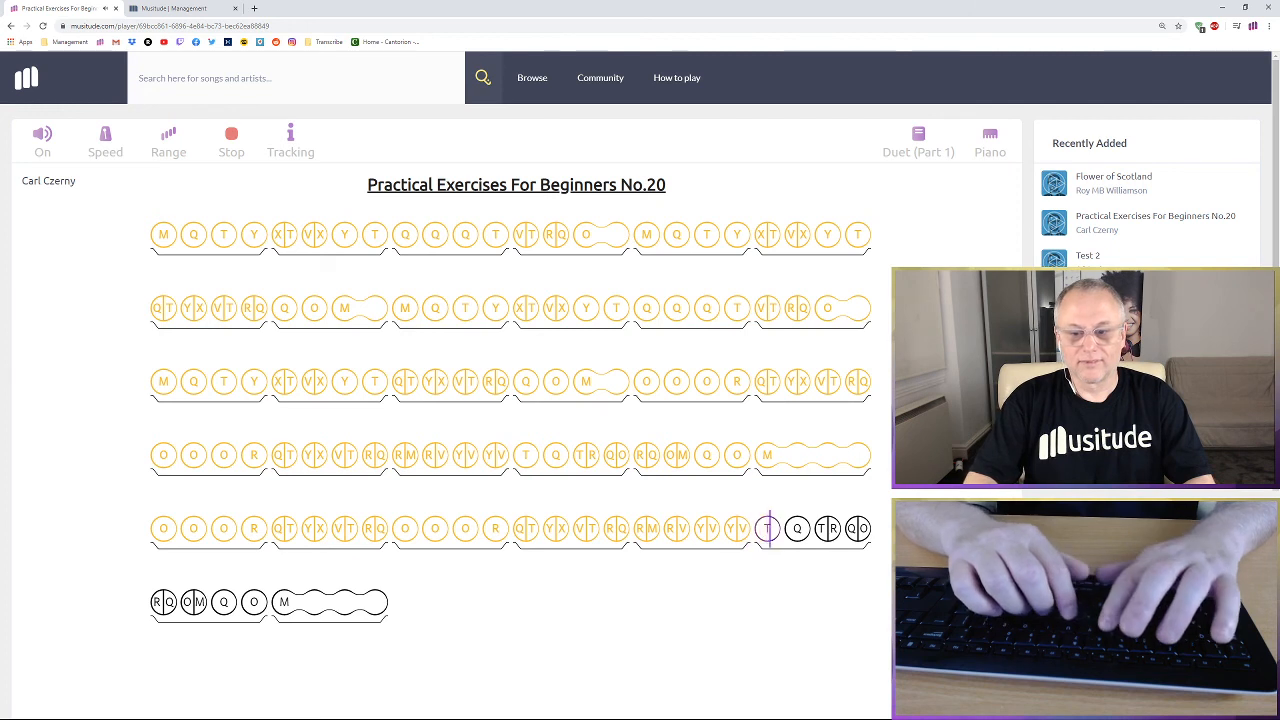
key(q)
key(t)
key(r)
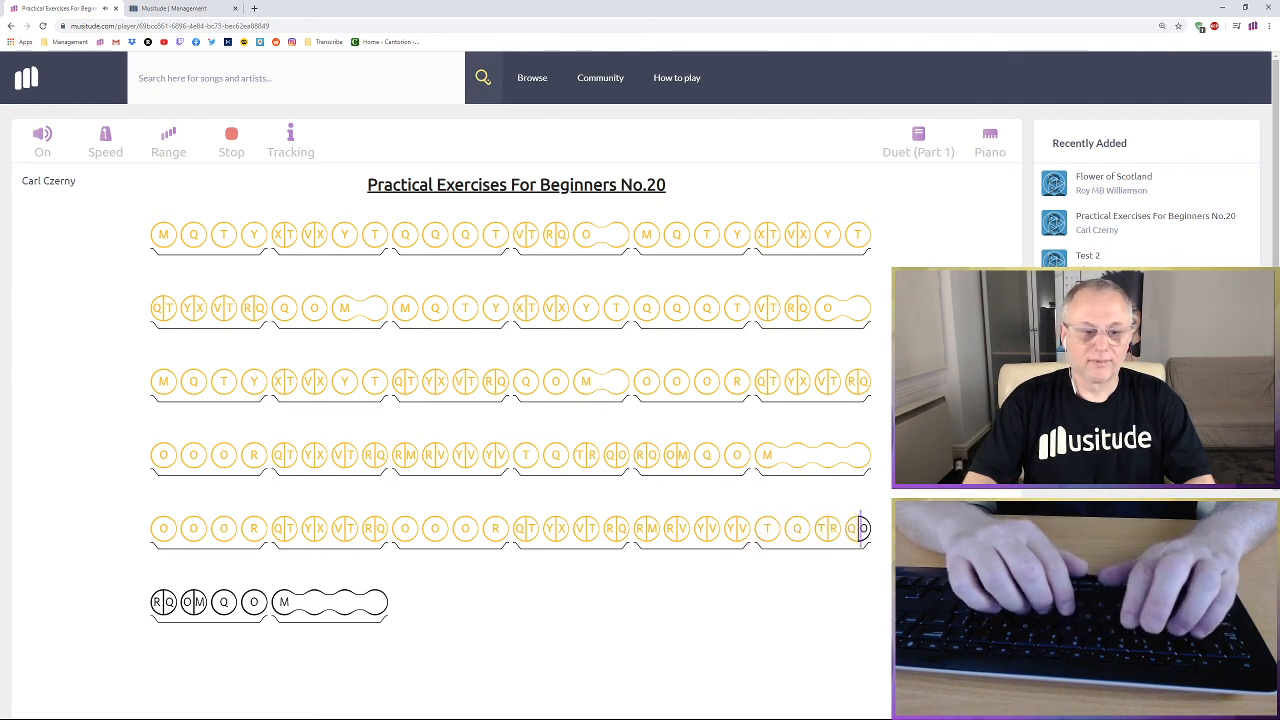
key(o)
Play the first measure of the sixth and last line with the accompaniment: RQ OM Q O
key(r)
key(q)
key(o)
key(m)
key(q)
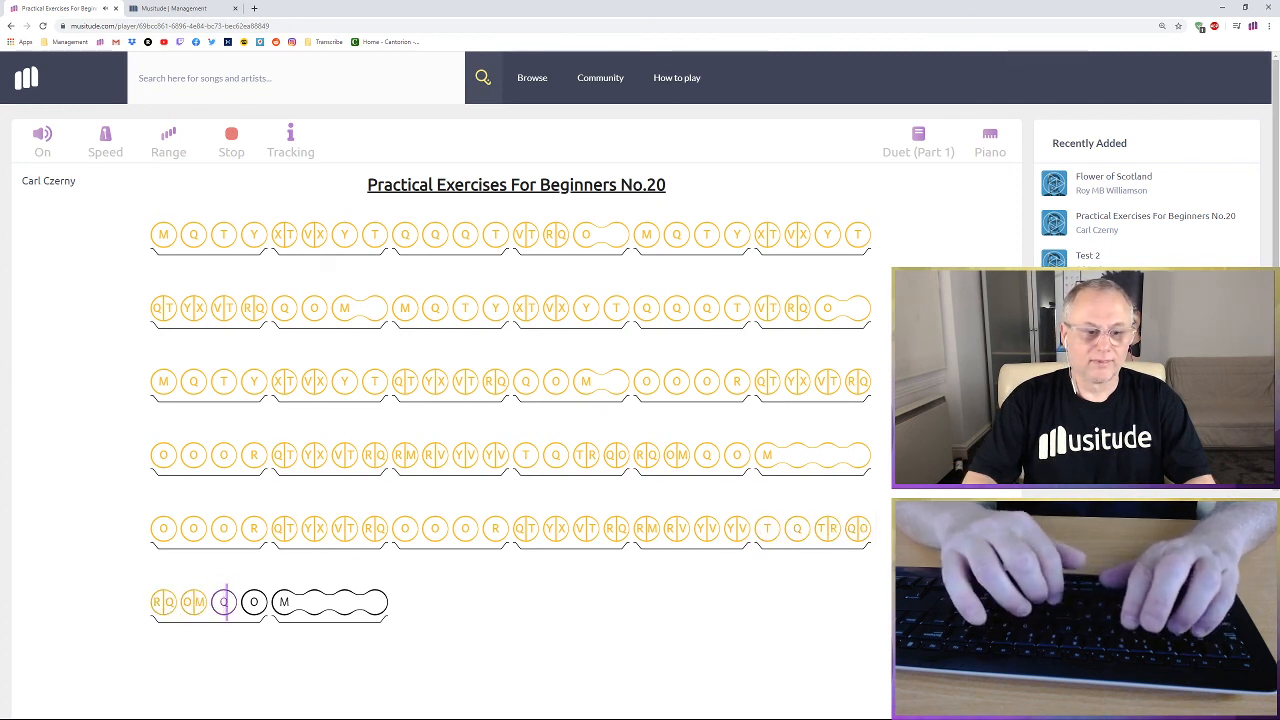
key(o)
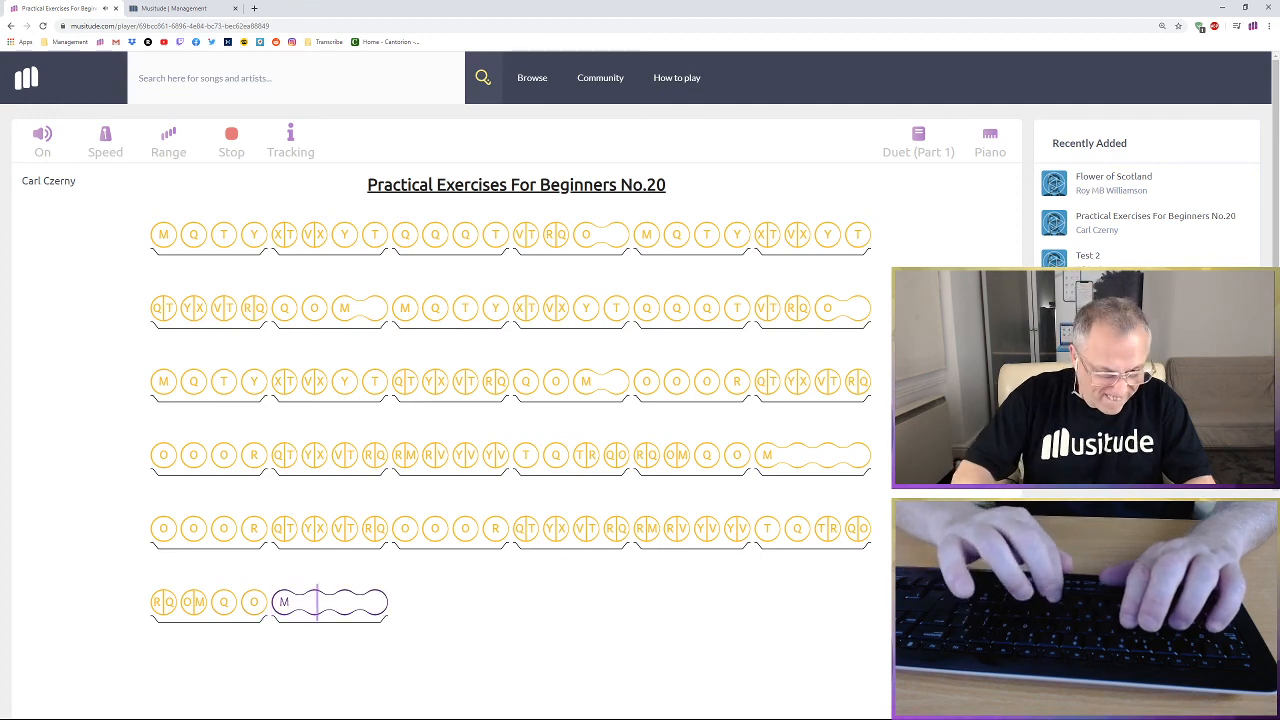